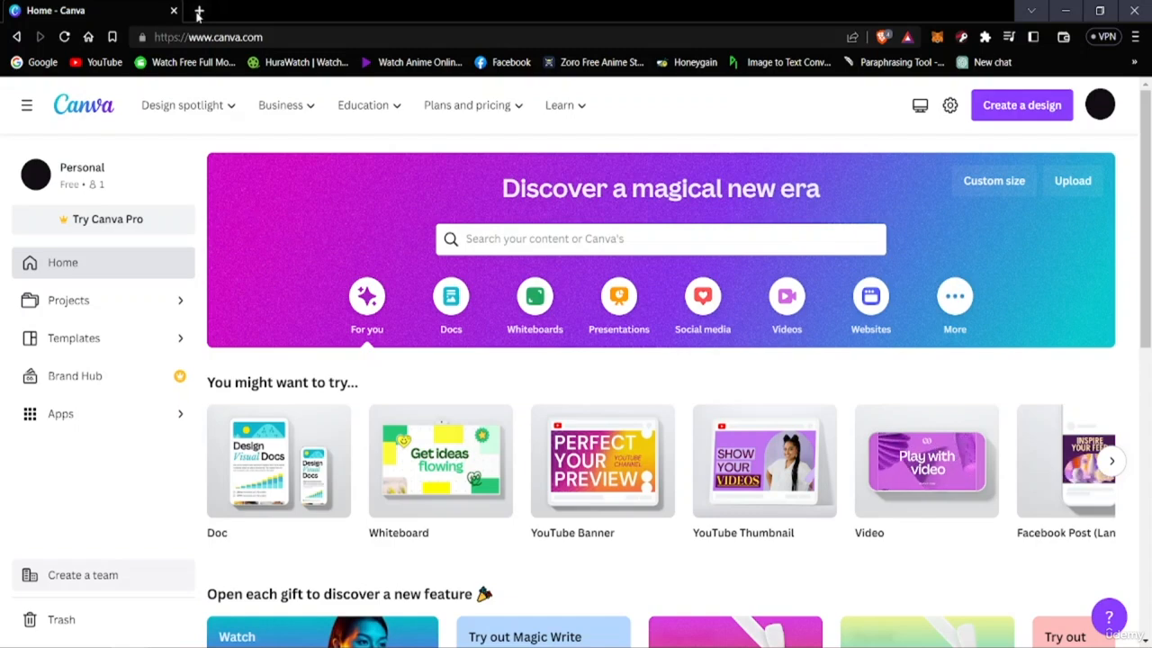
Open YouTube in a new browser tab and go to the WatchMojo.com channel from one of its recommended videos
click(199, 10)
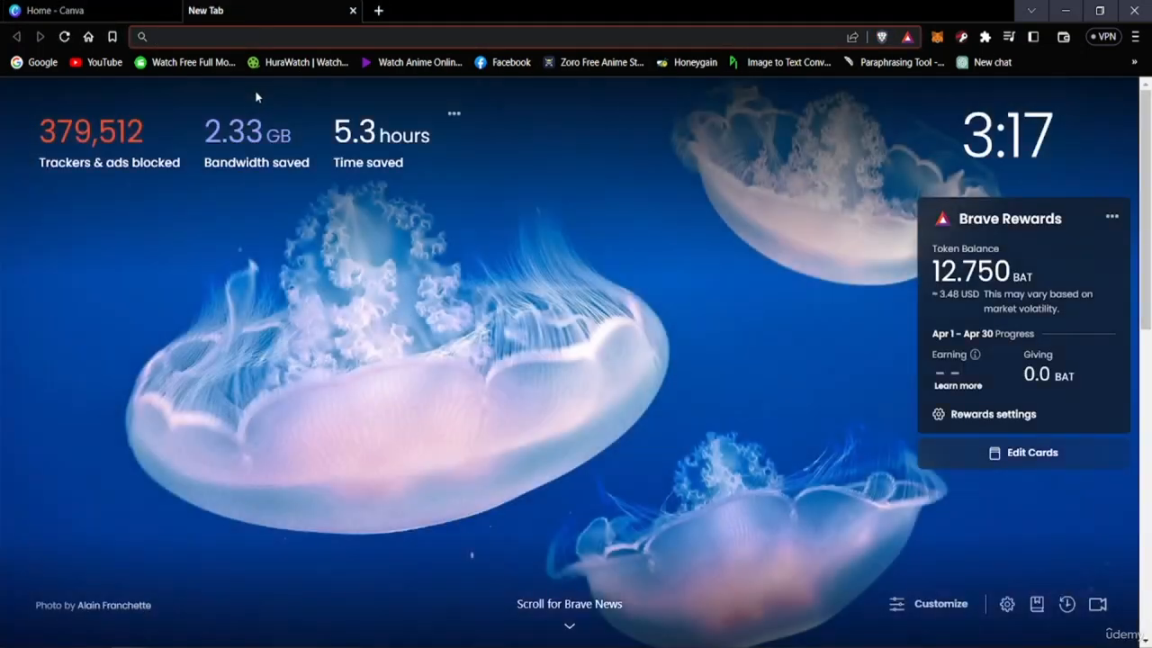
click(99, 62)
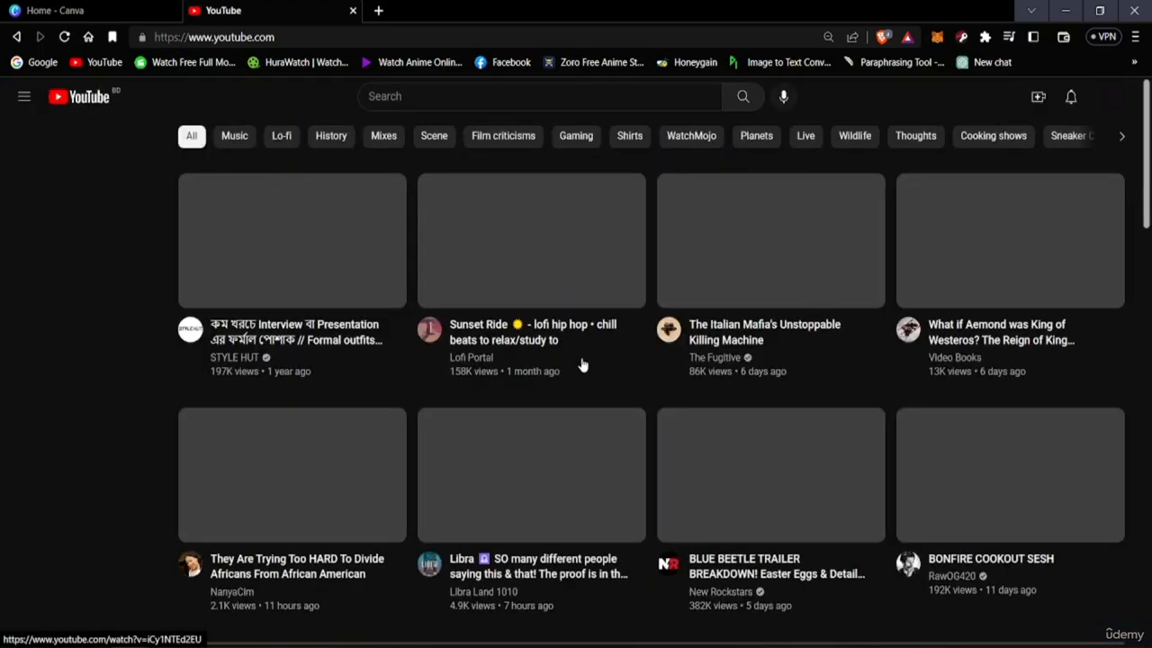
scroll(584, 366, down, 3)
scroll(545, 334, down, 3)
scroll(458, 324, up, 2)
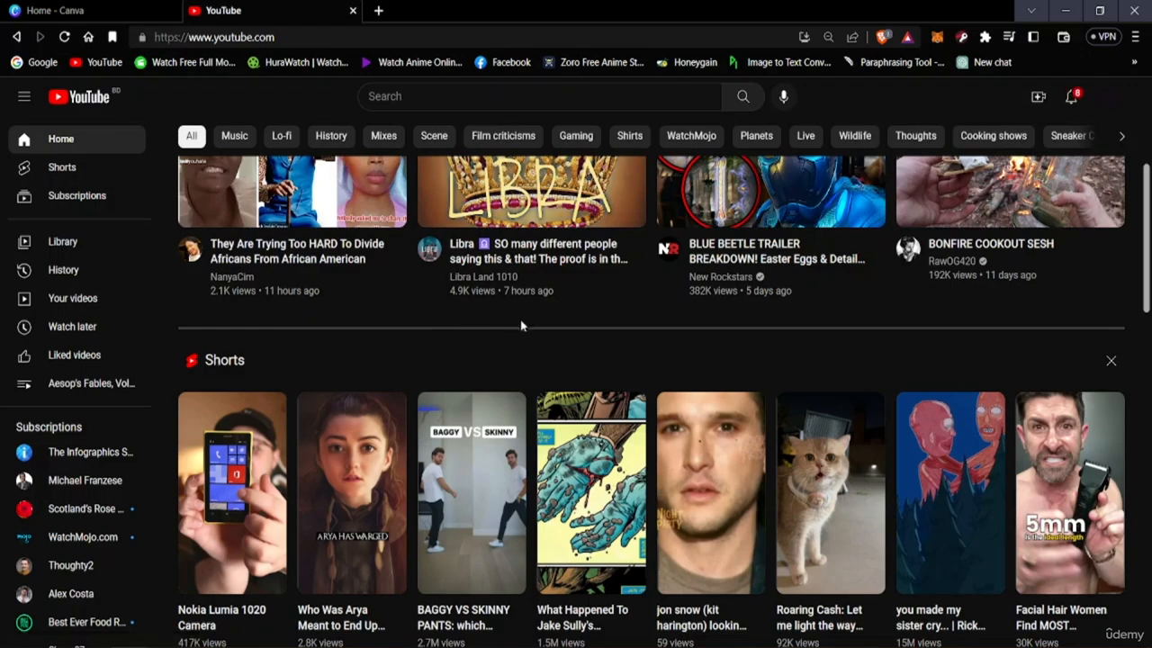
scroll(523, 334, down, 7)
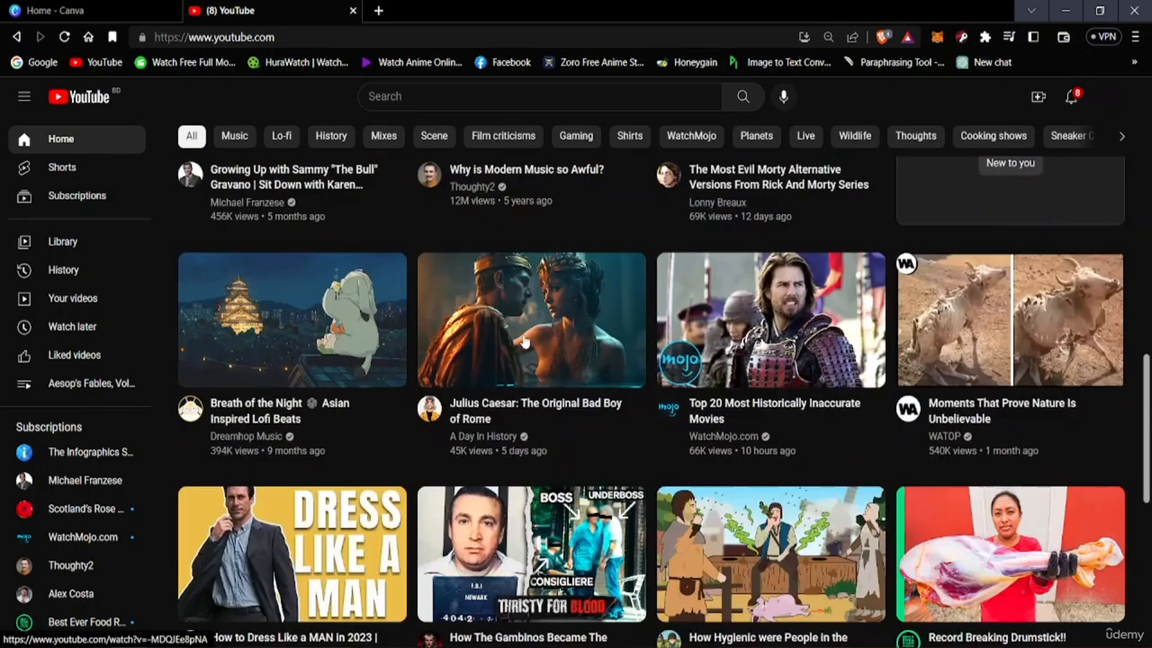
click(726, 436)
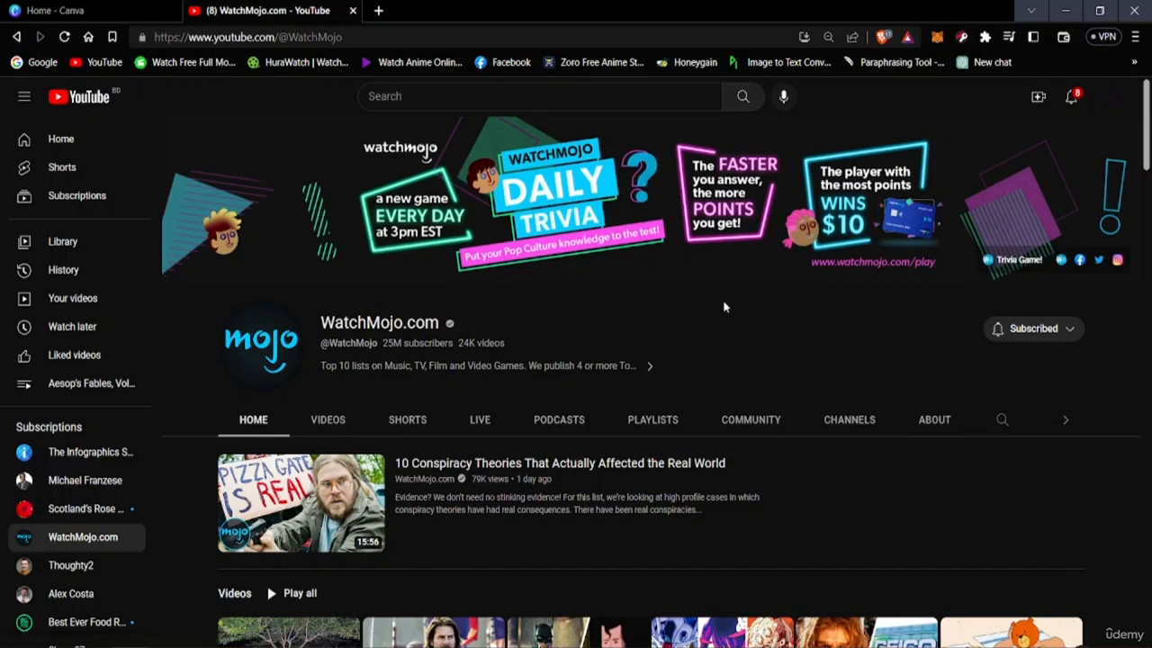
Examine the WatchMojo.com channel page, from its video rows back up to the channel banner
scroll(702, 301, down, 3)
scroll(675, 291, up, 3)
scroll(585, 447, down, 10)
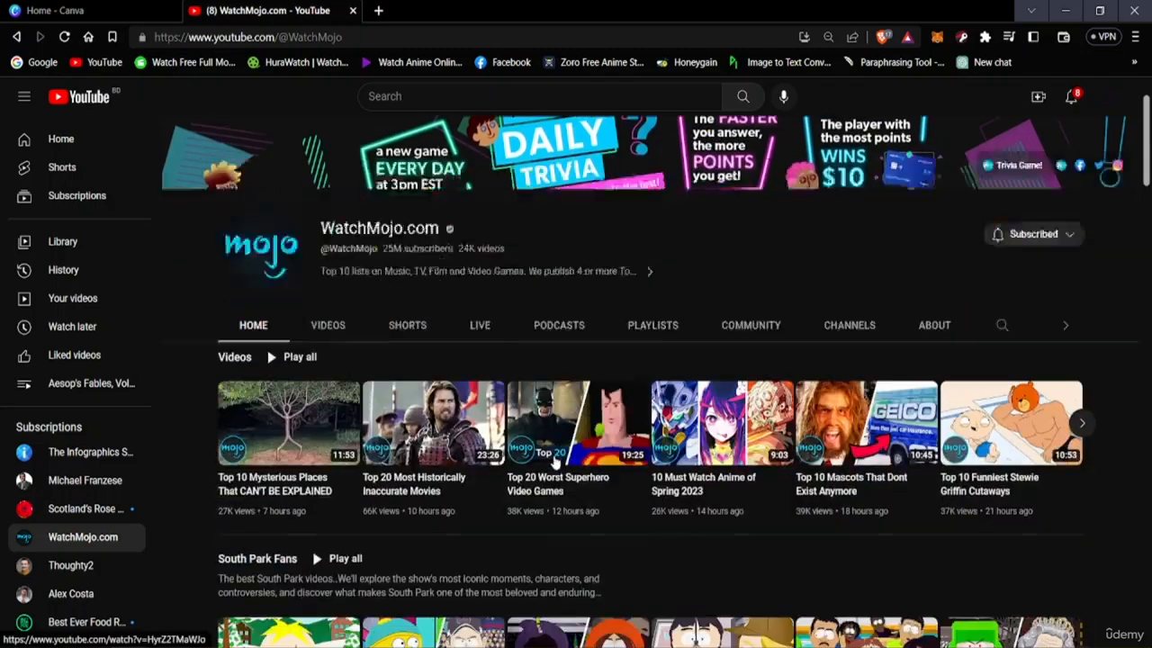
scroll(531, 488, up, 10)
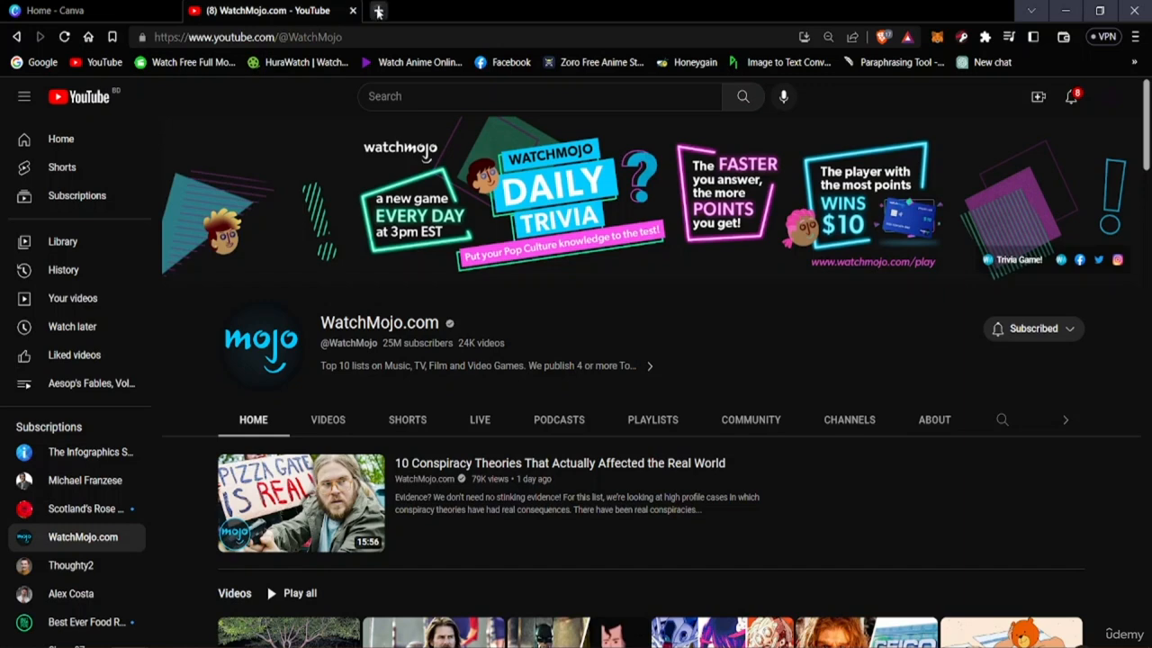
Open Google in a new browser tab and close the YouTube tab
click(378, 10)
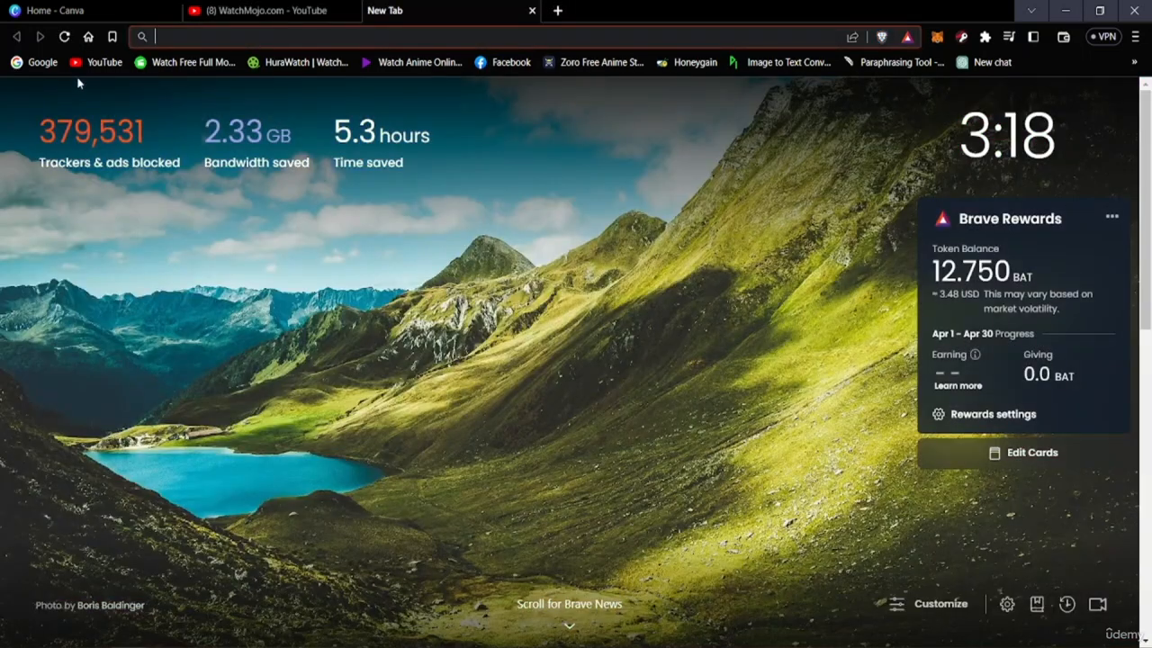
click(38, 62)
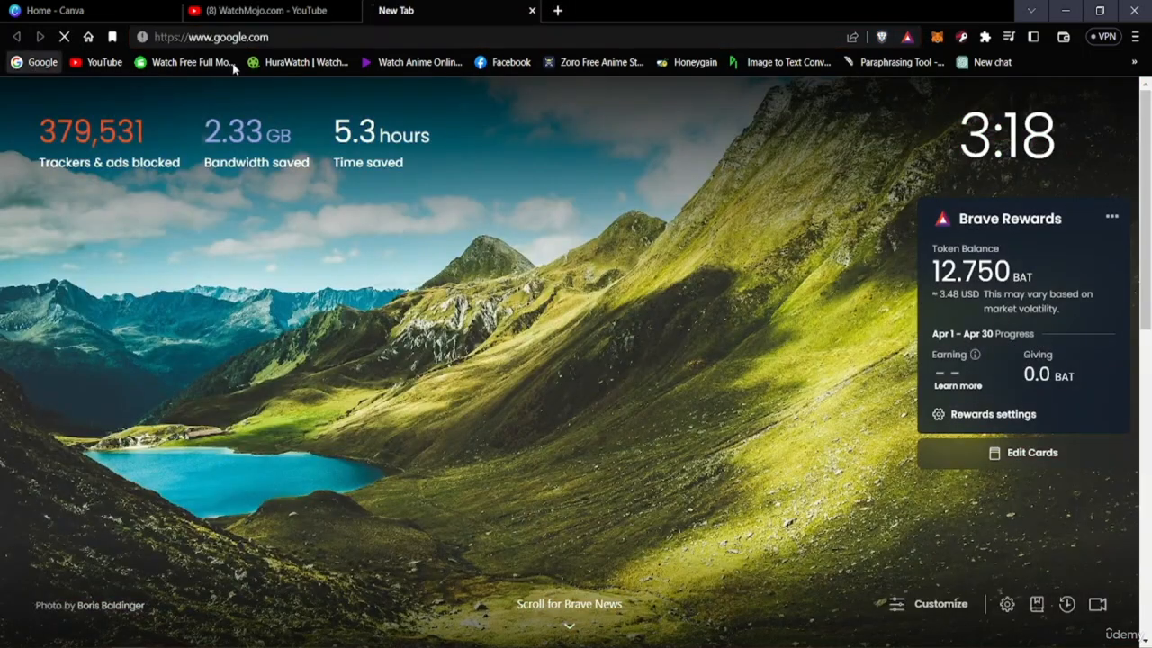
click(352, 9)
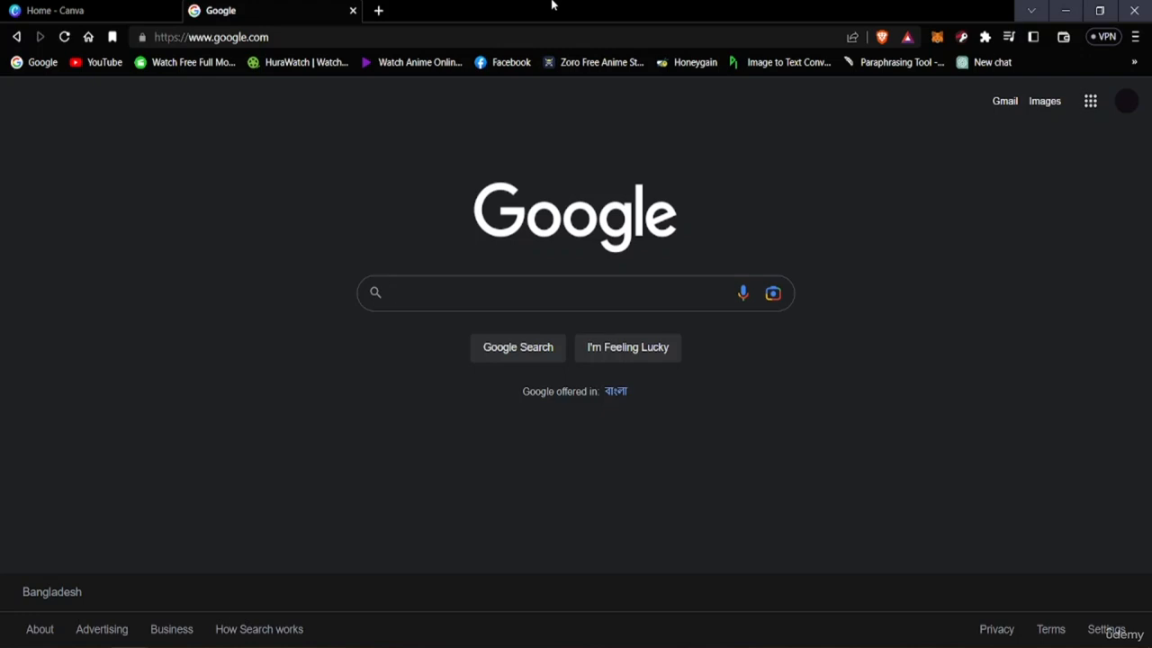
Search Google for "youtube banners" and show the image results
text(youtube)
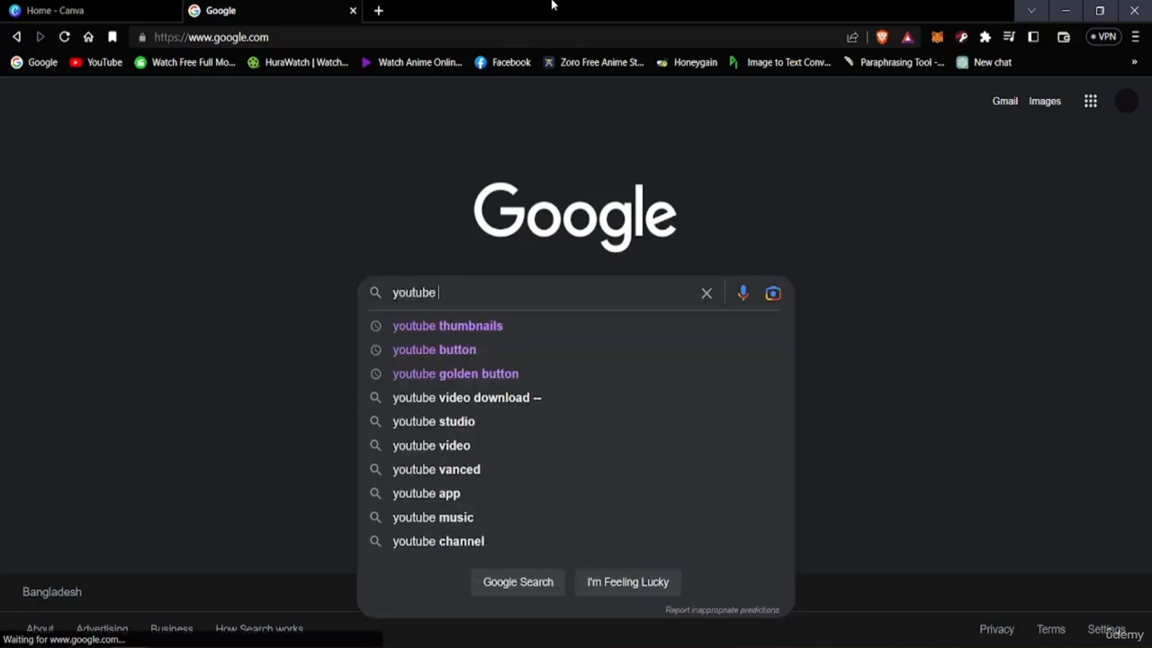
text( banners)
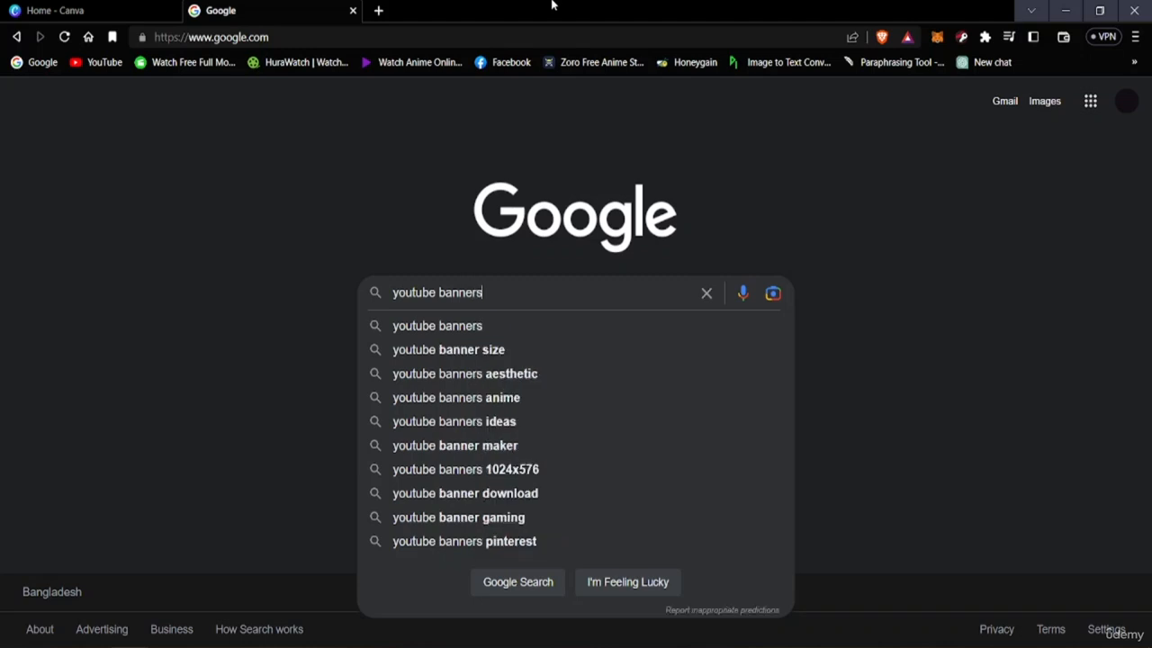
key(Return)
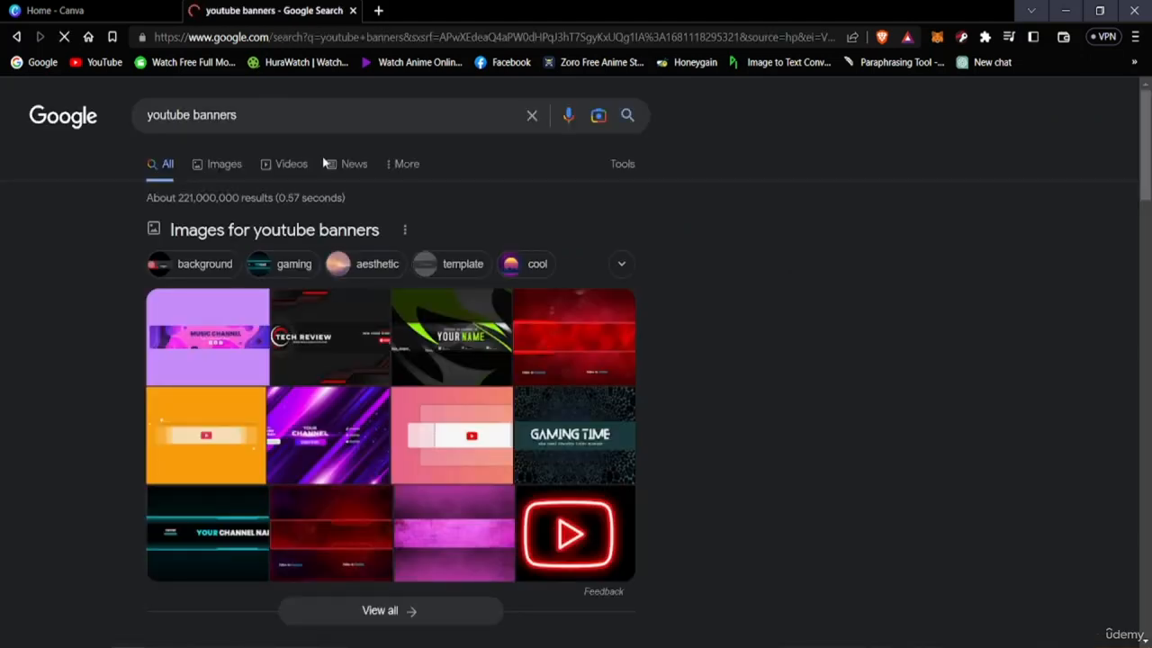
click(236, 167)
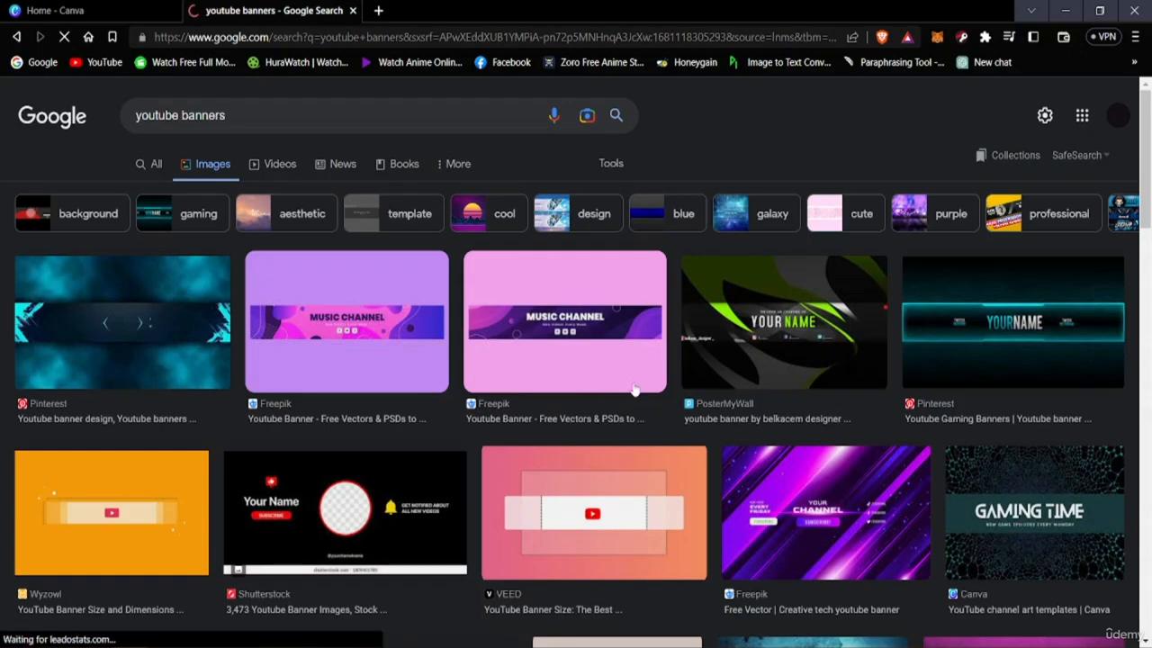
Look through the YouTube banner image results to compare different banner designs, returning to the first results
scroll(635, 389, down, 5)
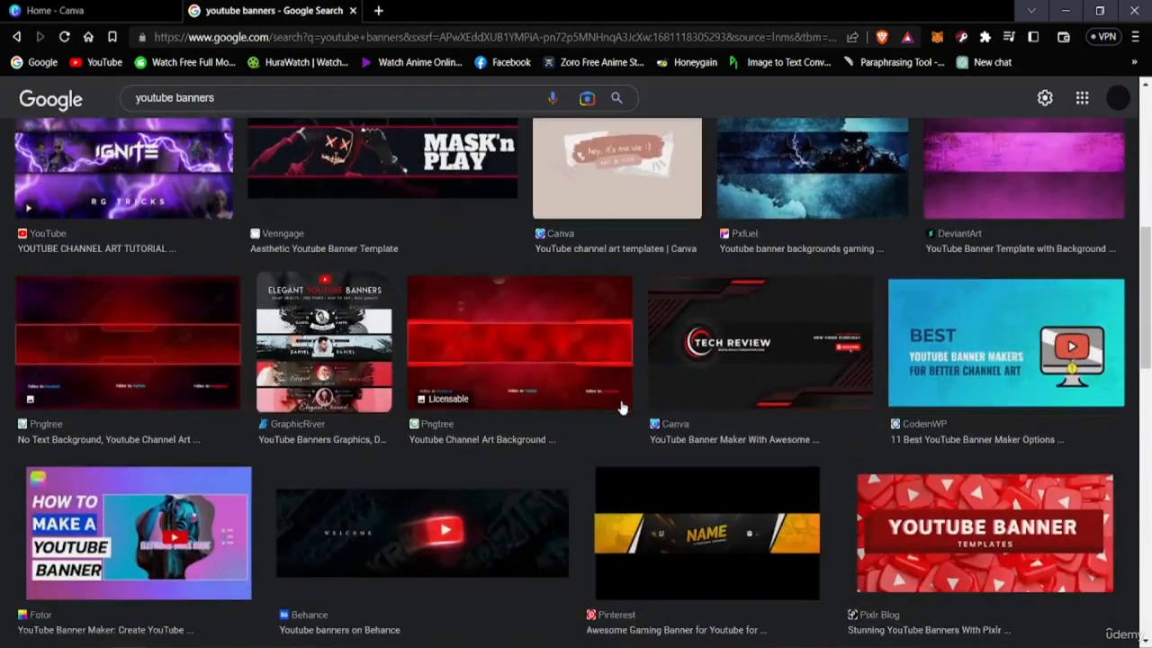
scroll(583, 419, down, 5)
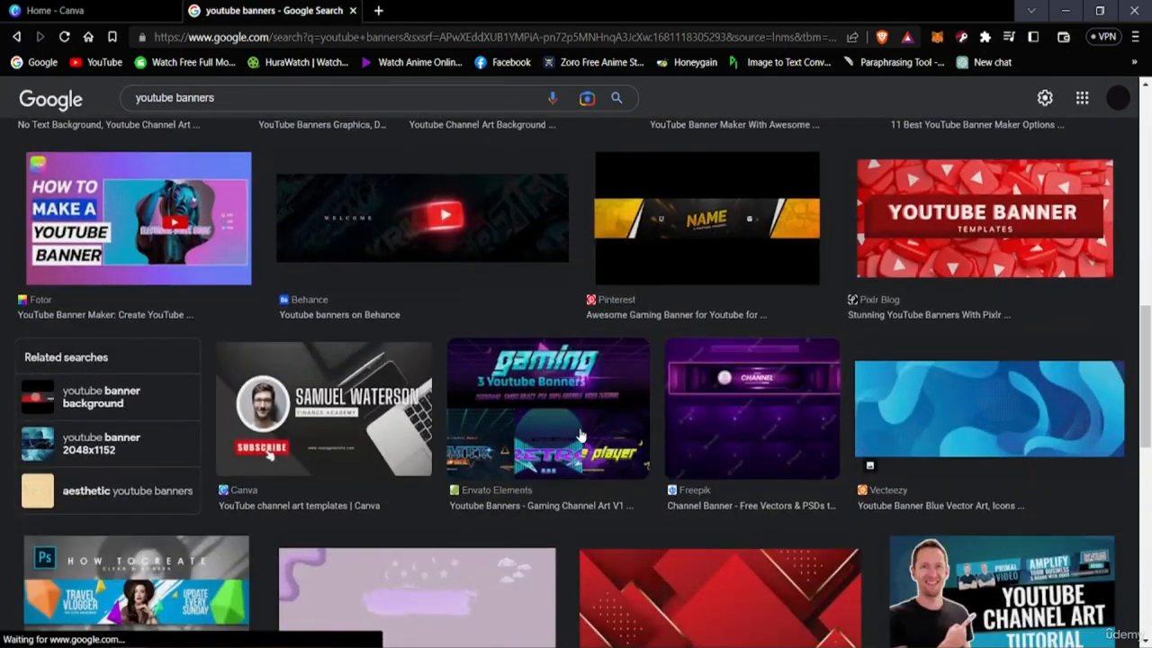
scroll(522, 427, down, 5)
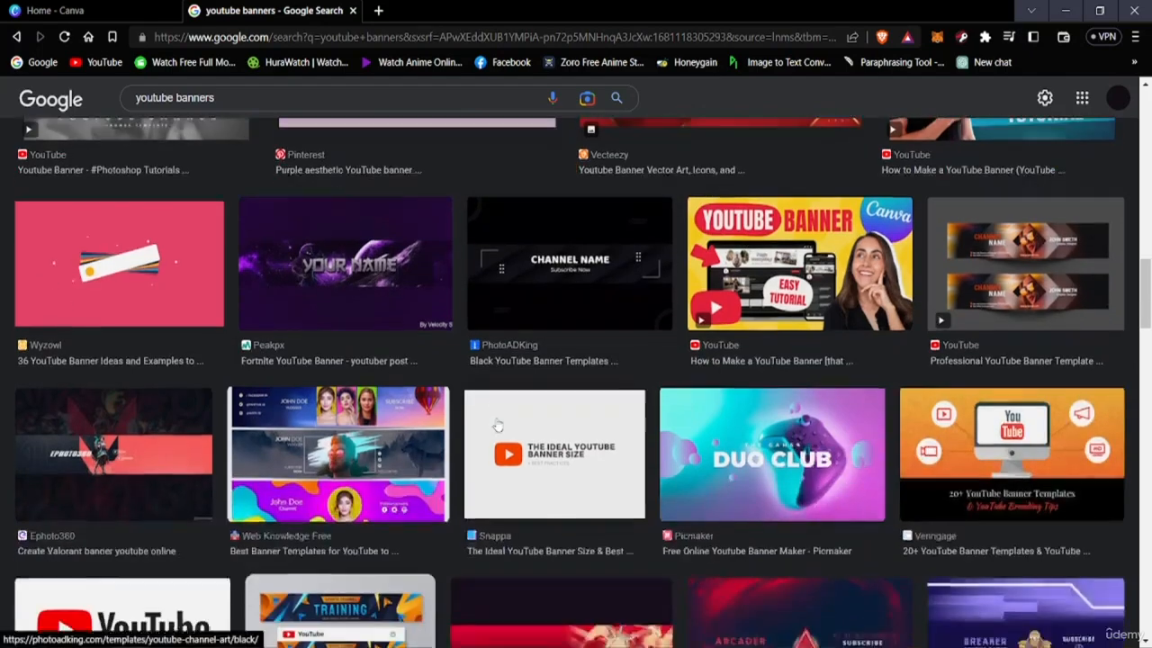
scroll(576, 423, down, 5)
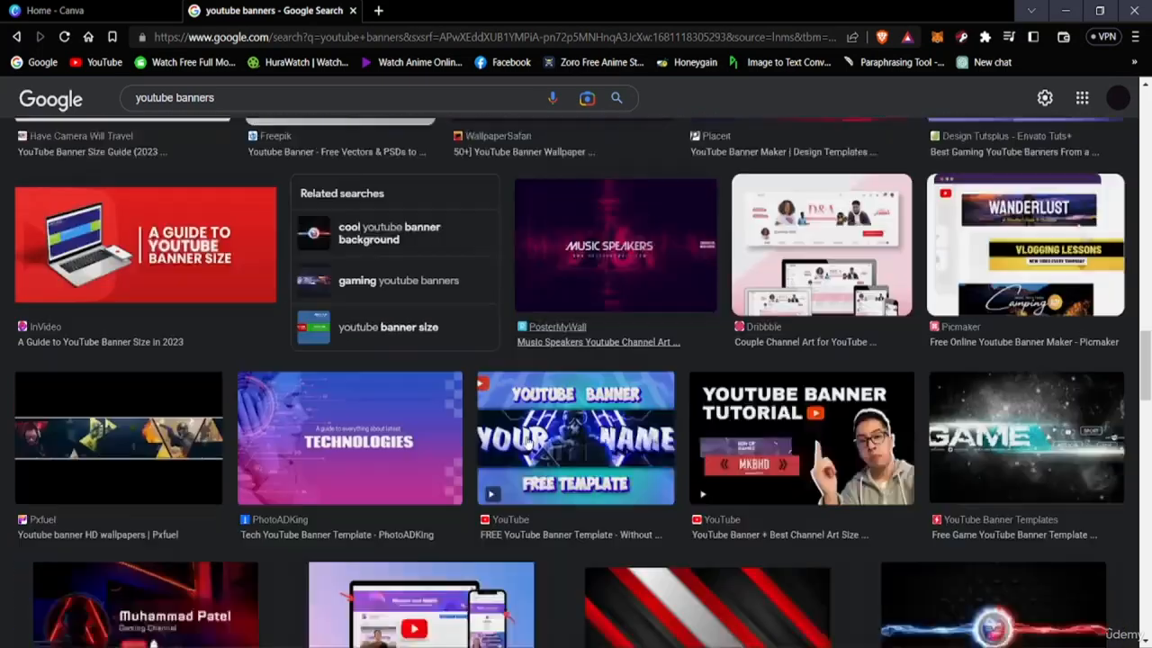
scroll(526, 442, up, 10)
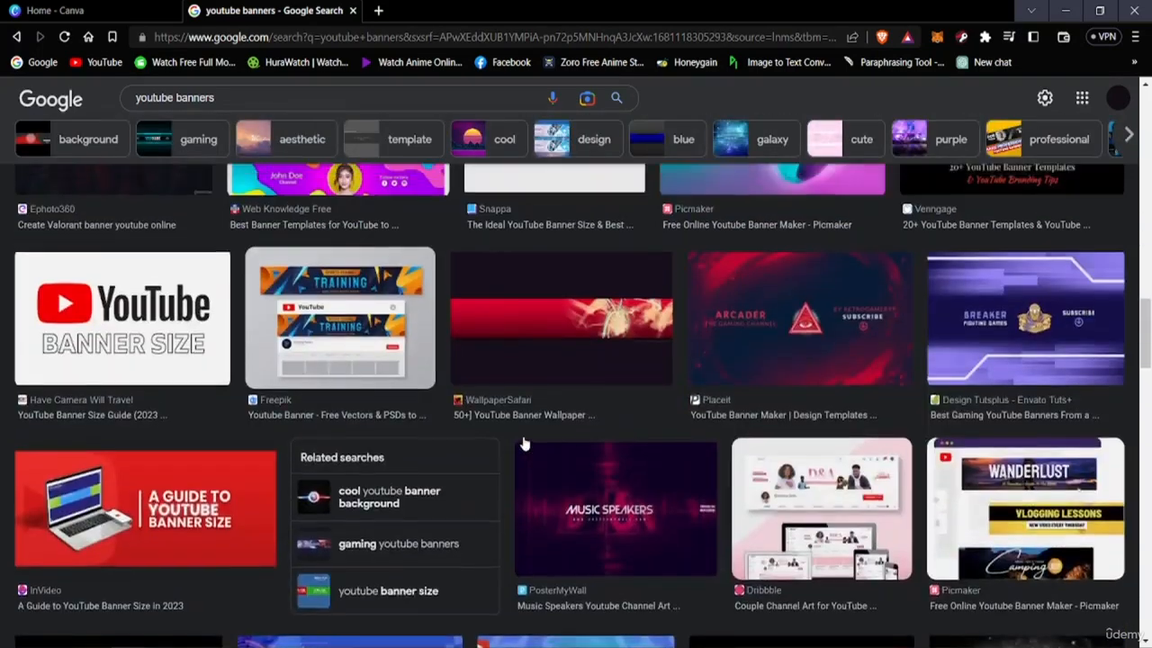
scroll(554, 441, up, 4)
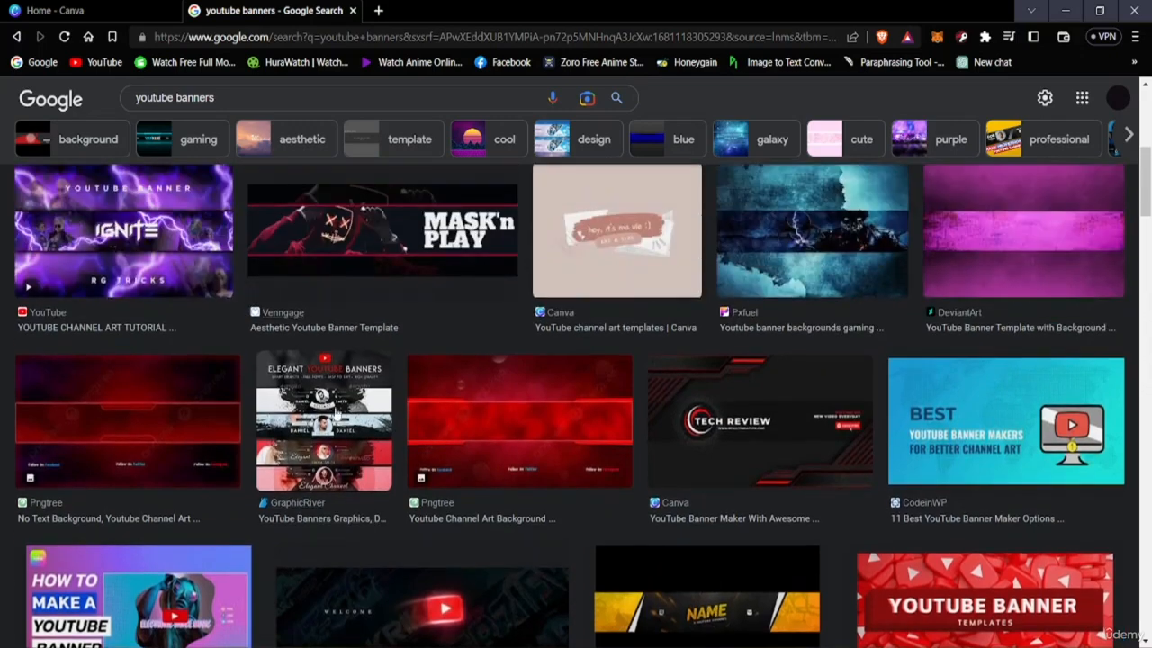
scroll(273, 380, up, 4)
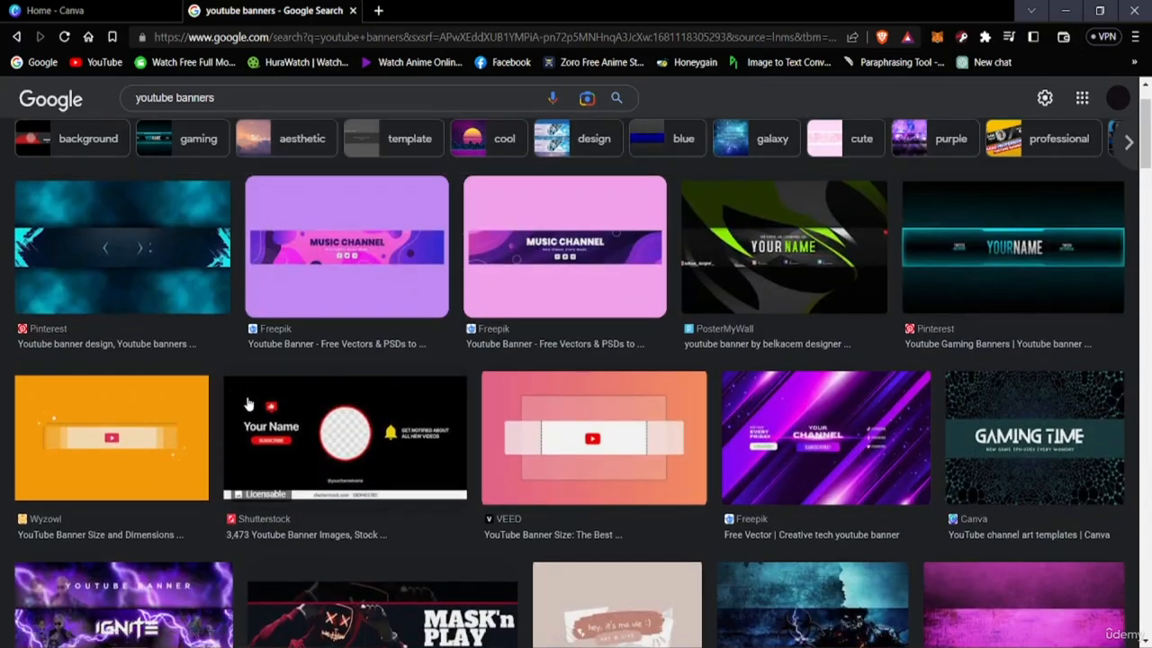
scroll(249, 405, up, 1)
scroll(506, 368, down, 2)
scroll(496, 402, up, 2)
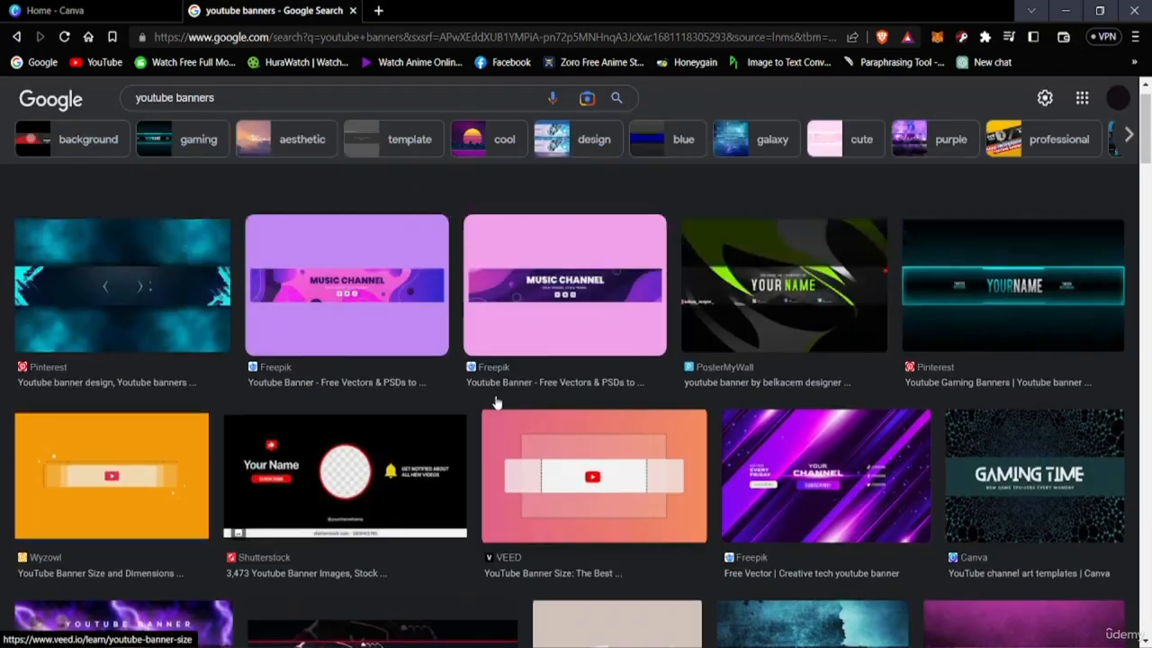
scroll(496, 402, up, 1)
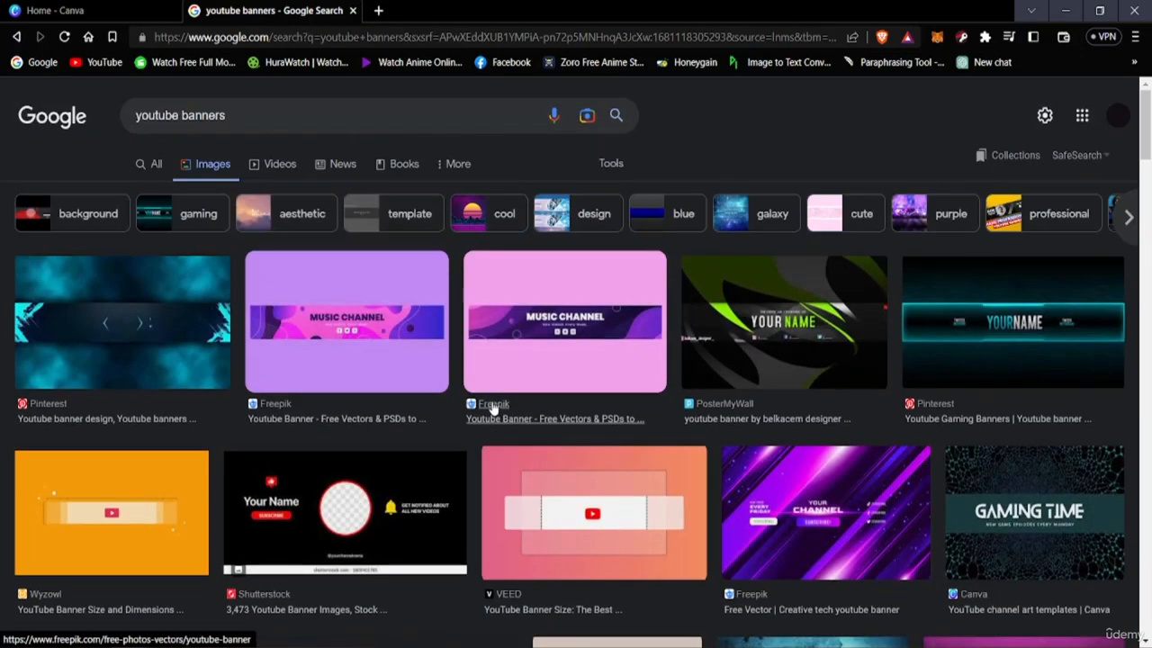
Filter the banner images by the "cool" suggestion and look through the filtered designs
click(474, 219)
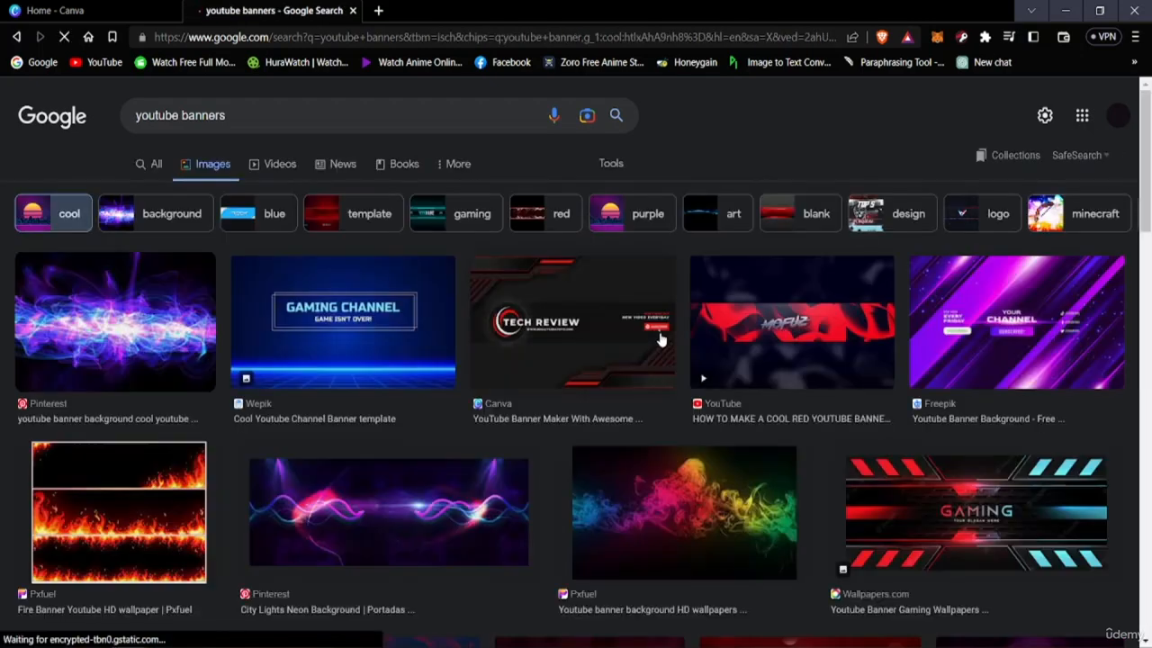
scroll(497, 423, down, 5)
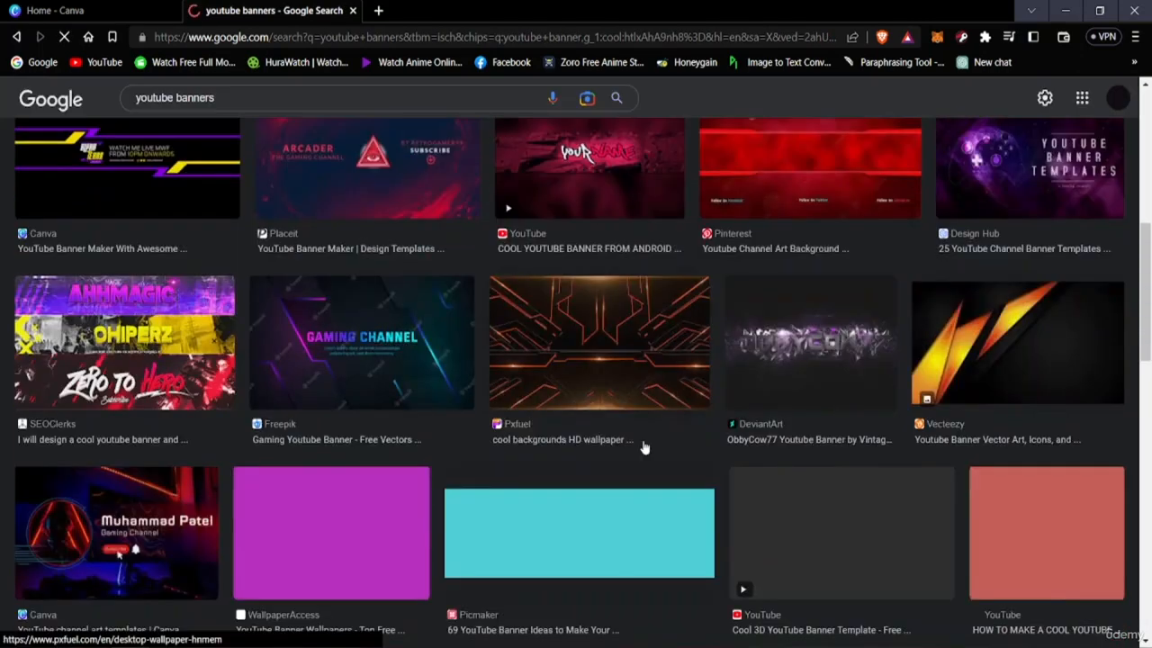
scroll(510, 443, down, 8)
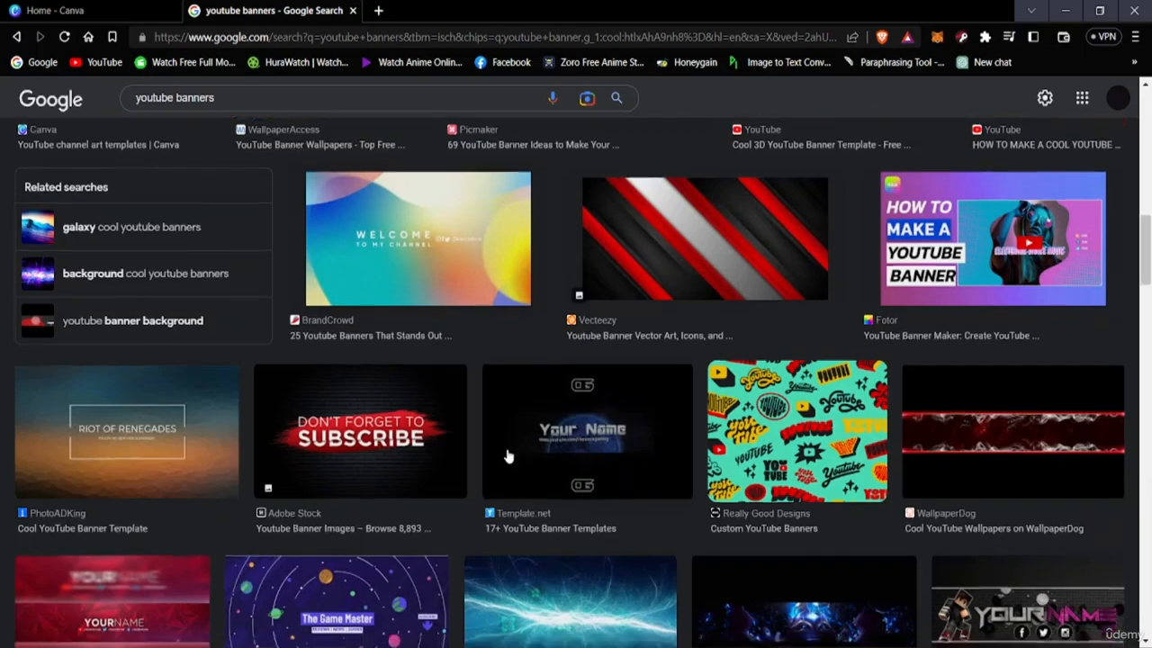
scroll(509, 456, down, 8)
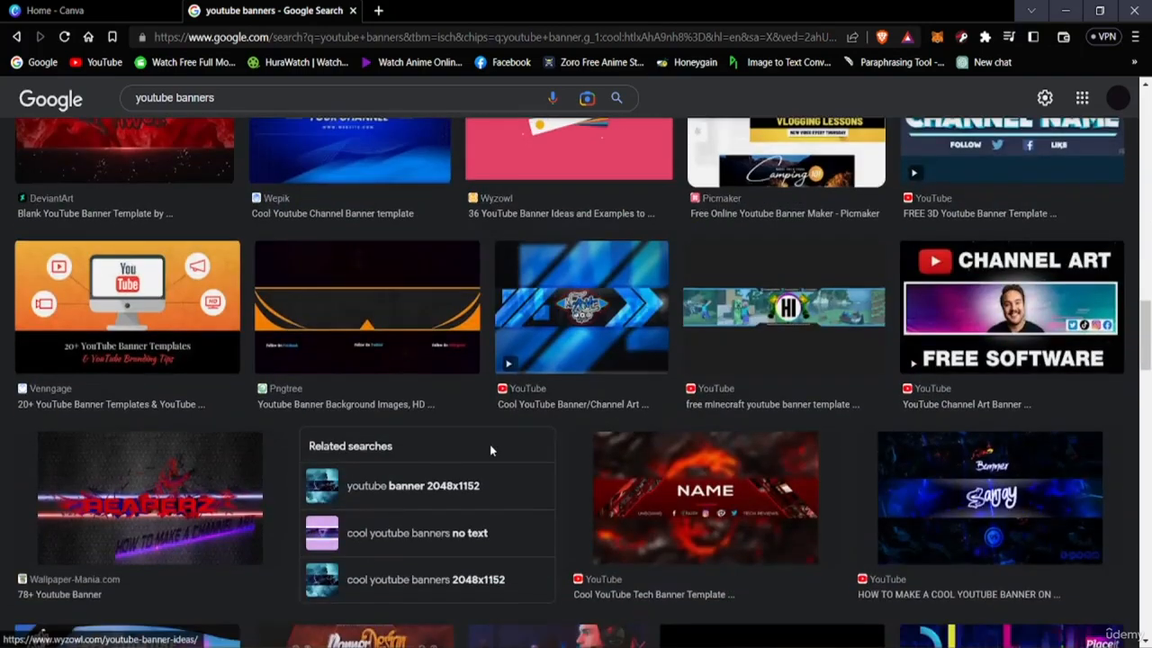
scroll(490, 450, down, 10)
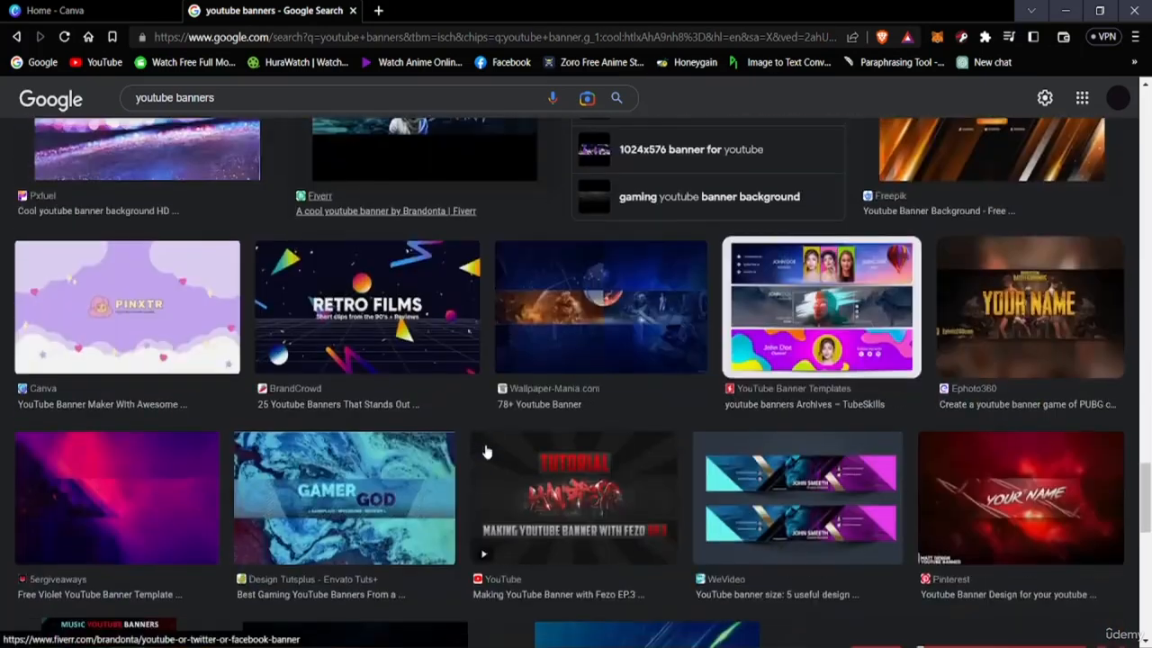
scroll(726, 466, down, 4)
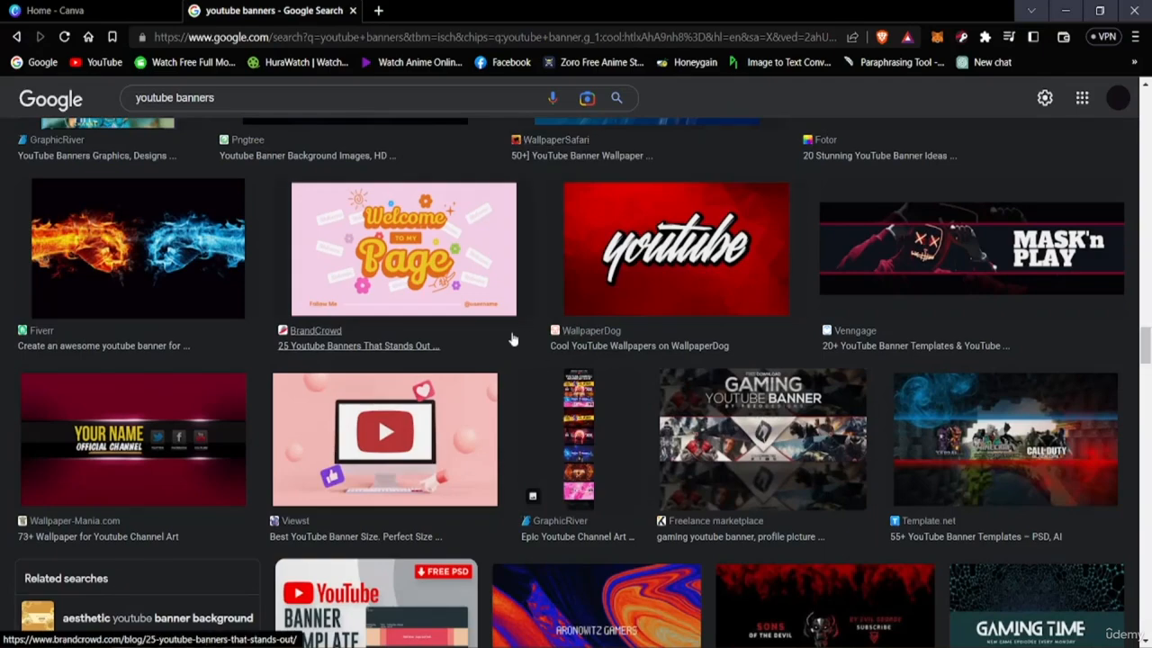
scroll(532, 334, down, 5)
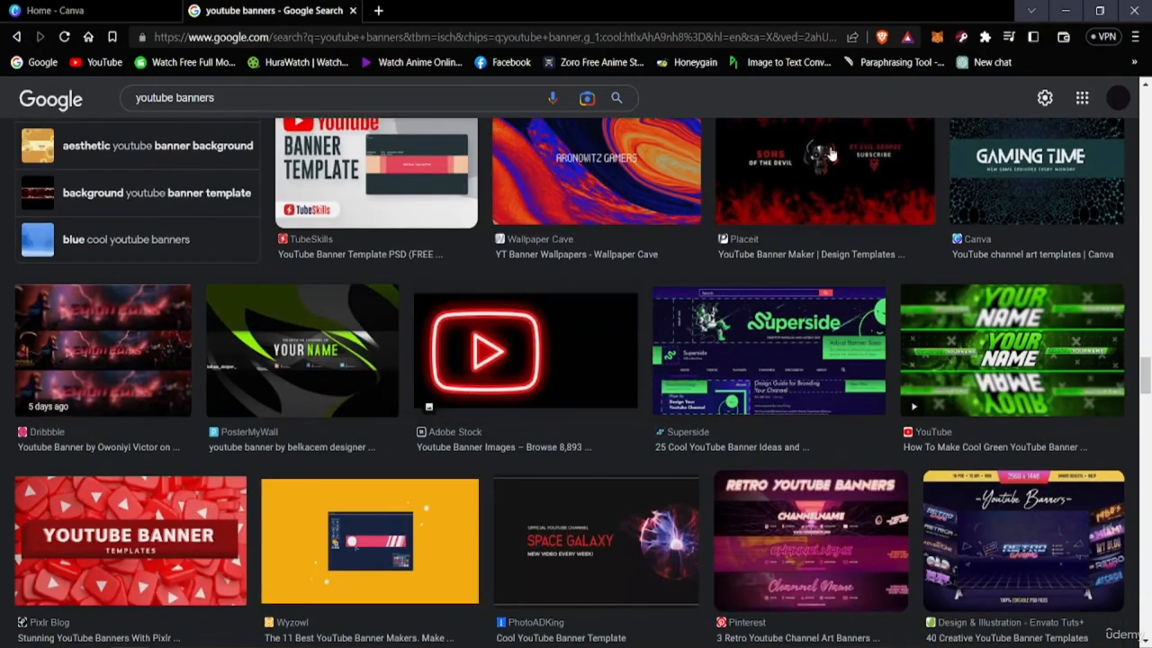
Preview Placeit's "Sons of the Devil" banner and look back through the earlier cool banner results
scroll(828, 158, up, 2)
click(763, 312)
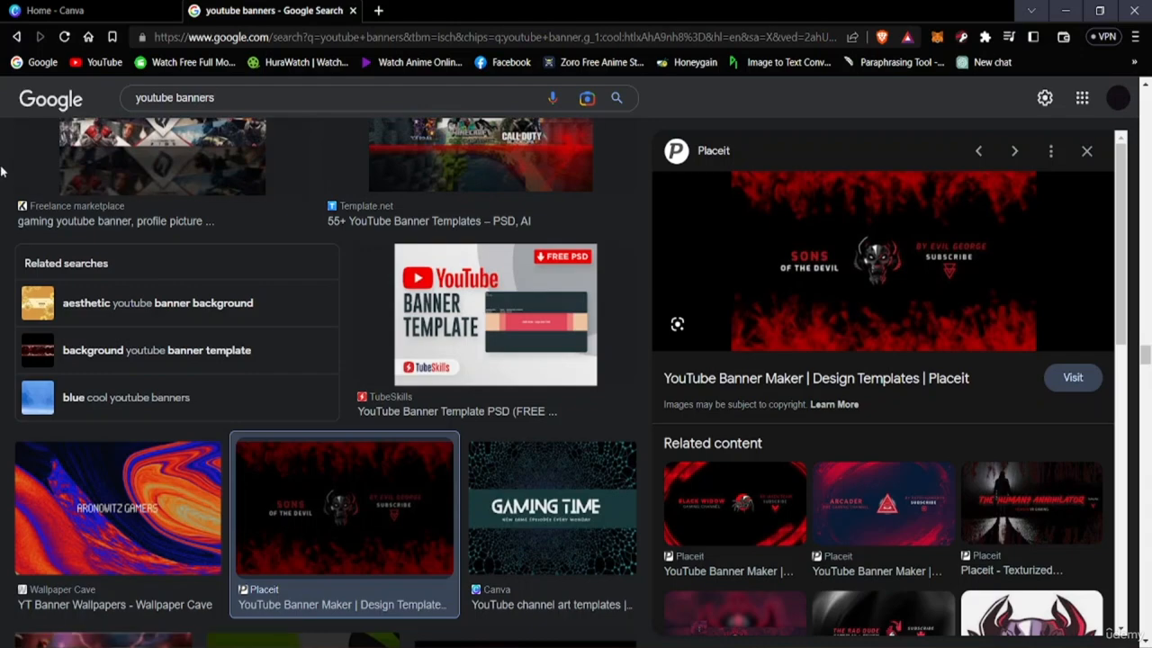
scroll(195, 282, up, 8)
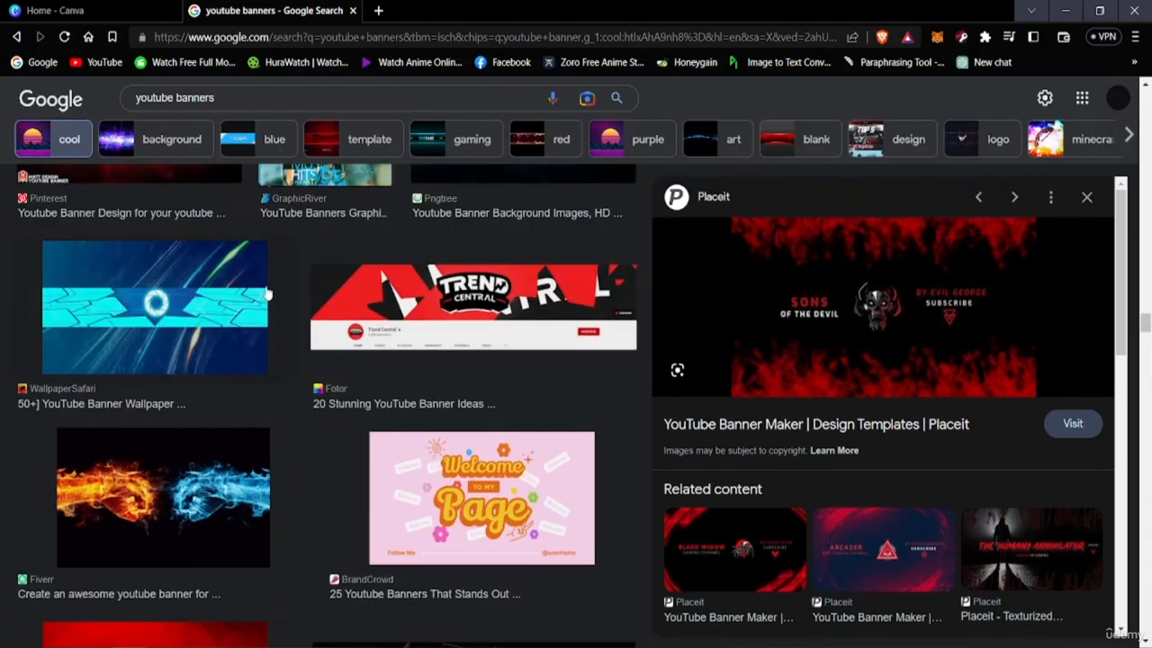
scroll(267, 294, up, 10)
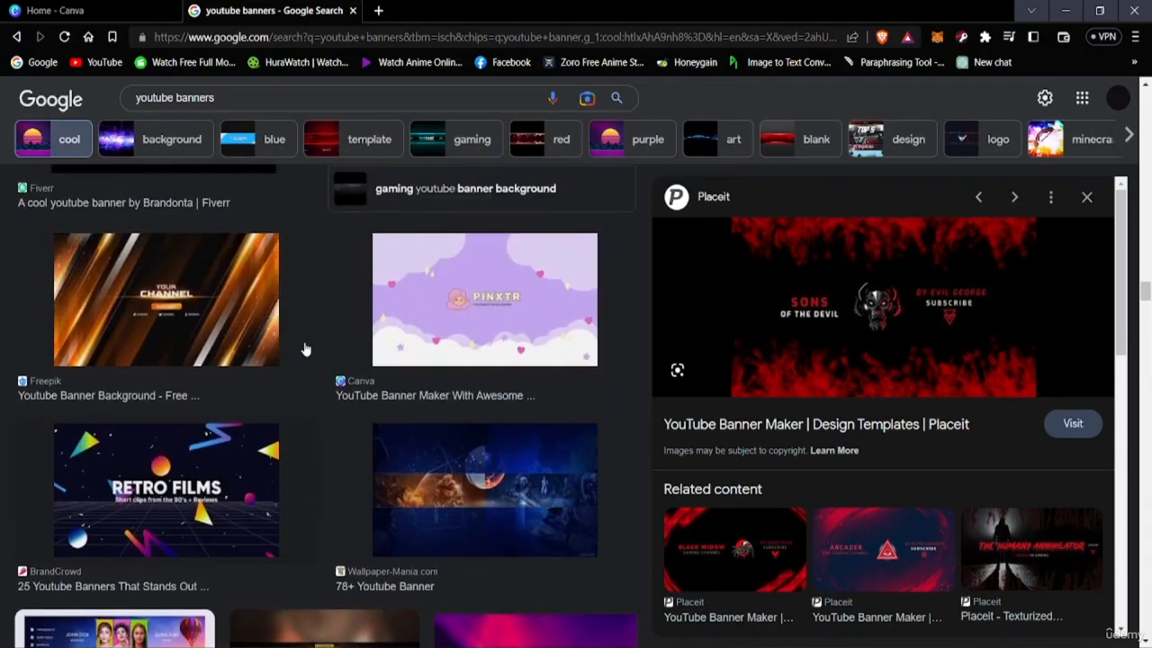
scroll(306, 349, up, 10)
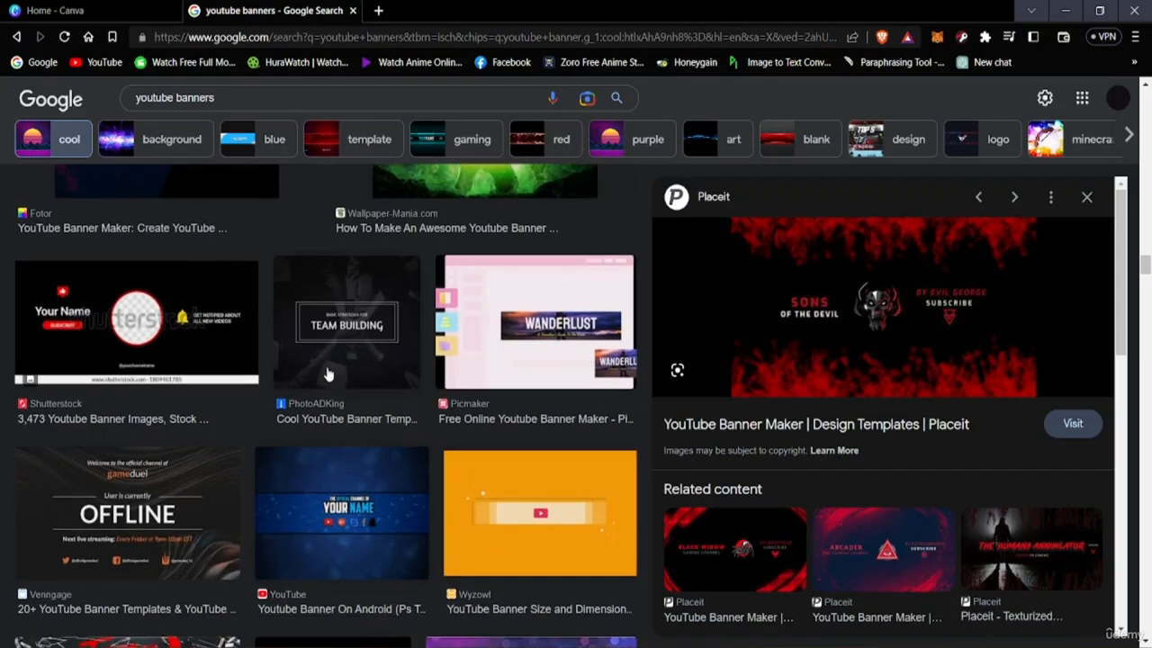
scroll(329, 374, up, 10)
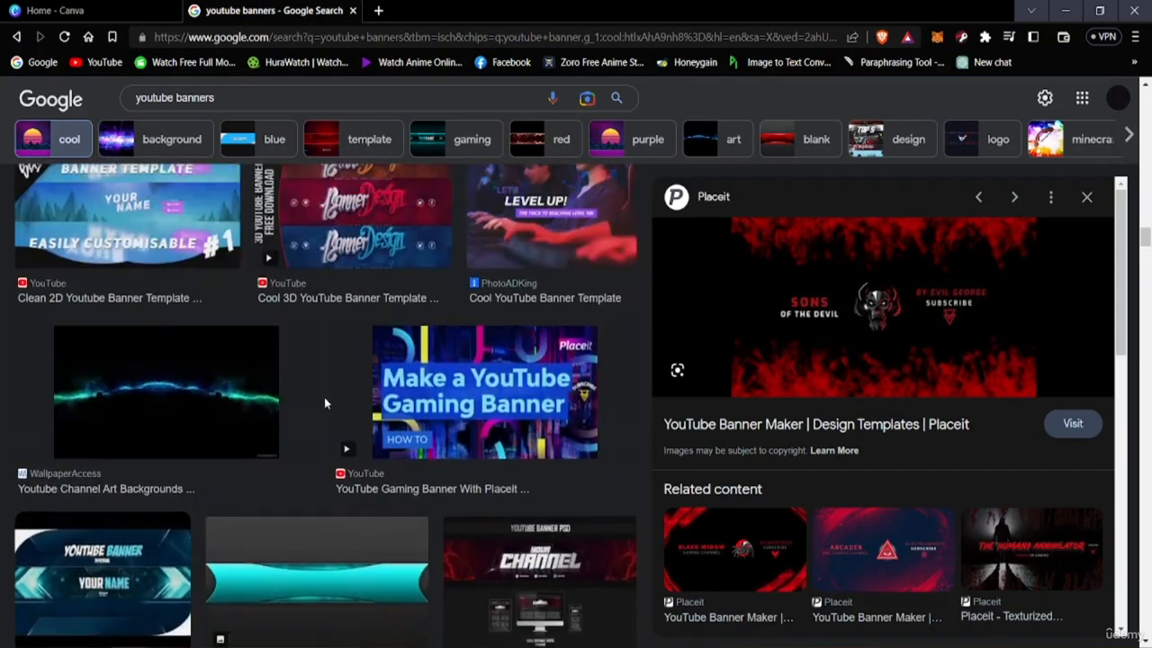
scroll(325, 403, up, 15)
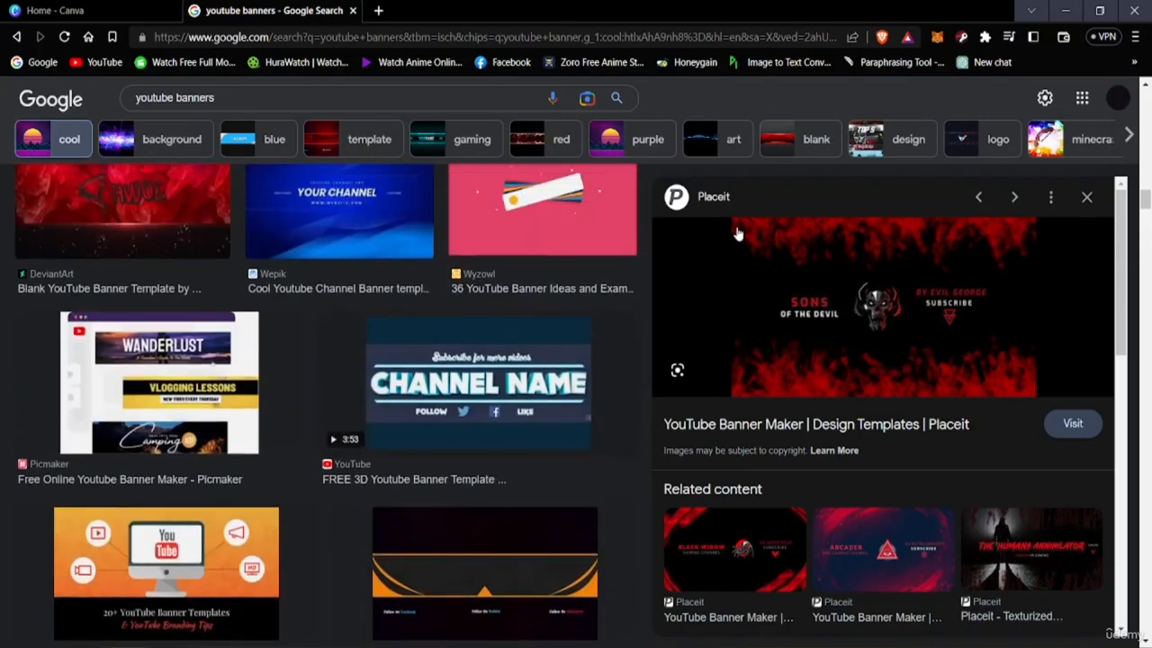
Close the Placeit banner preview, switch to Canva, and look over its home page and recent designs
click(1087, 197)
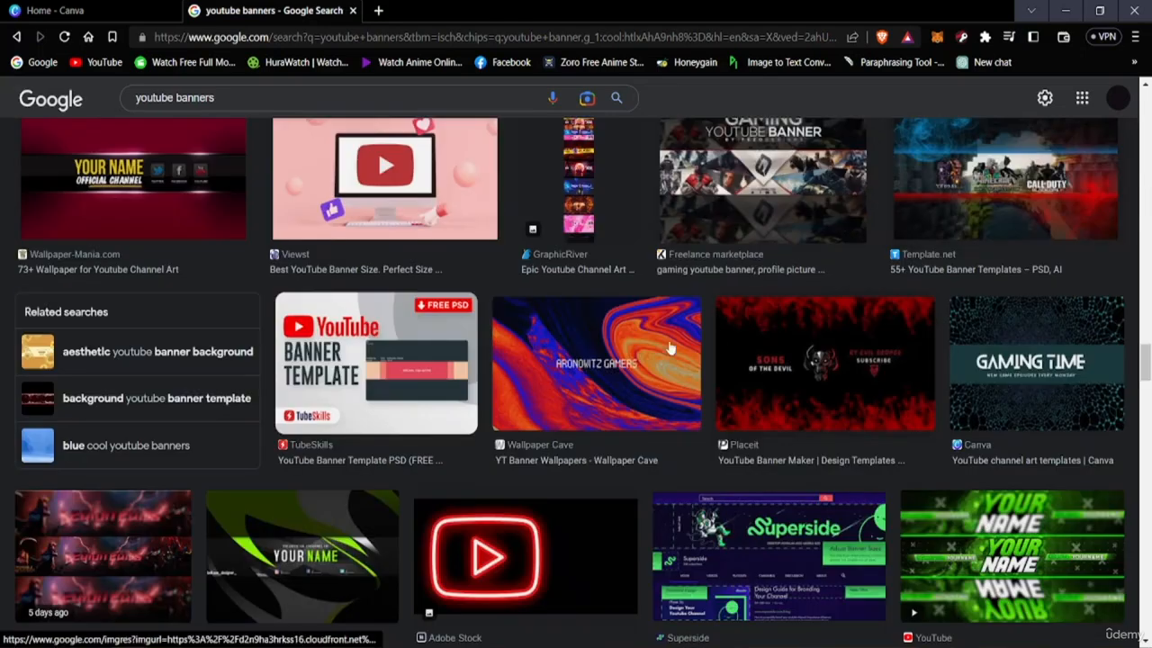
scroll(670, 348, up, 10)
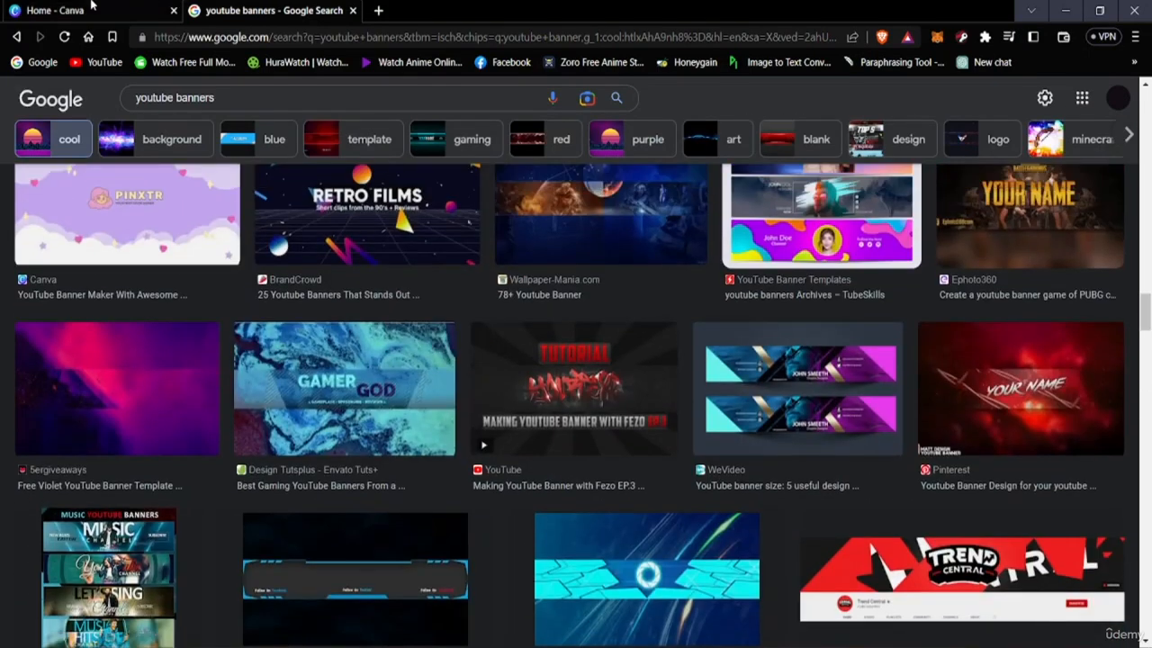
click(92, 9)
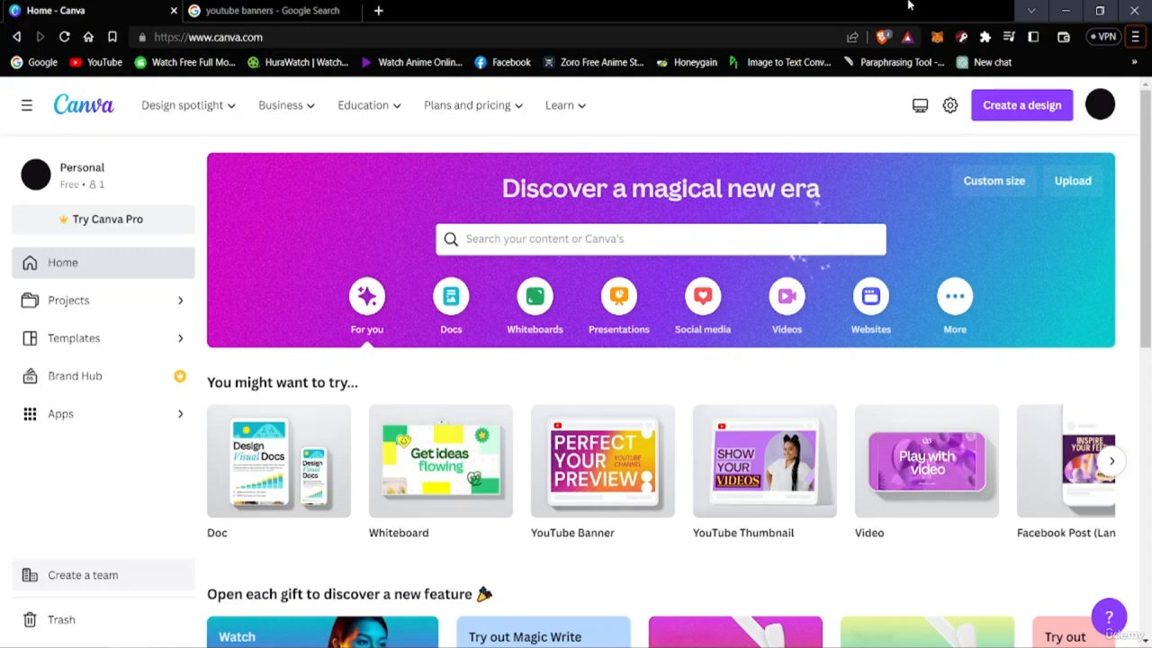
scroll(765, 321, down, 5)
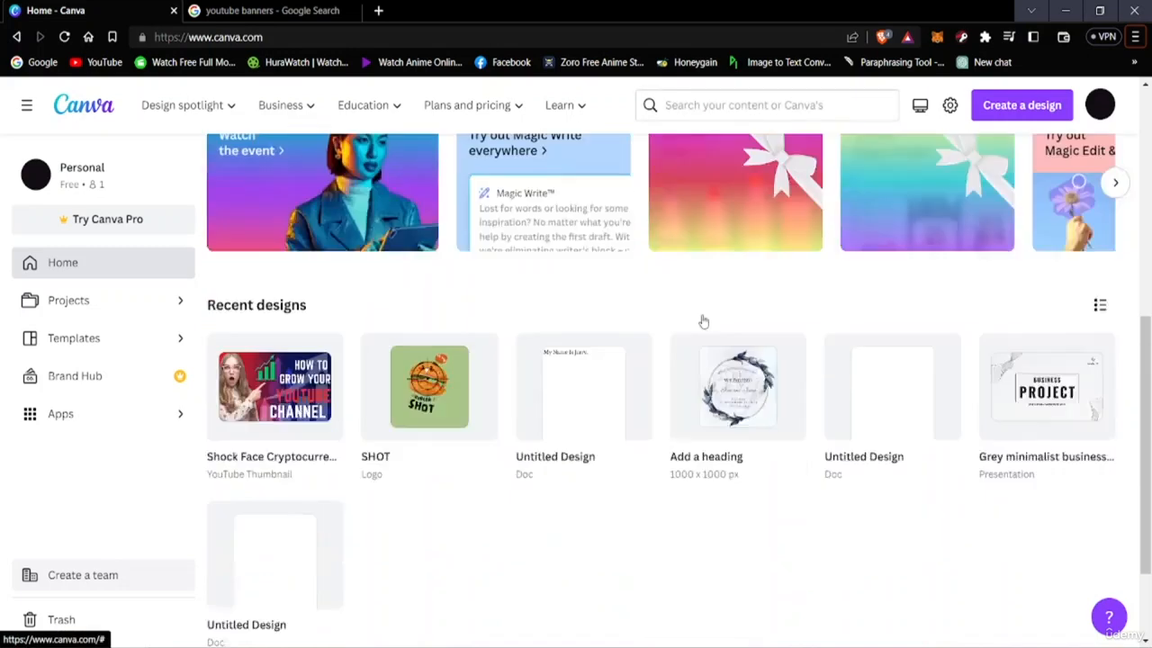
scroll(656, 342, up, 5)
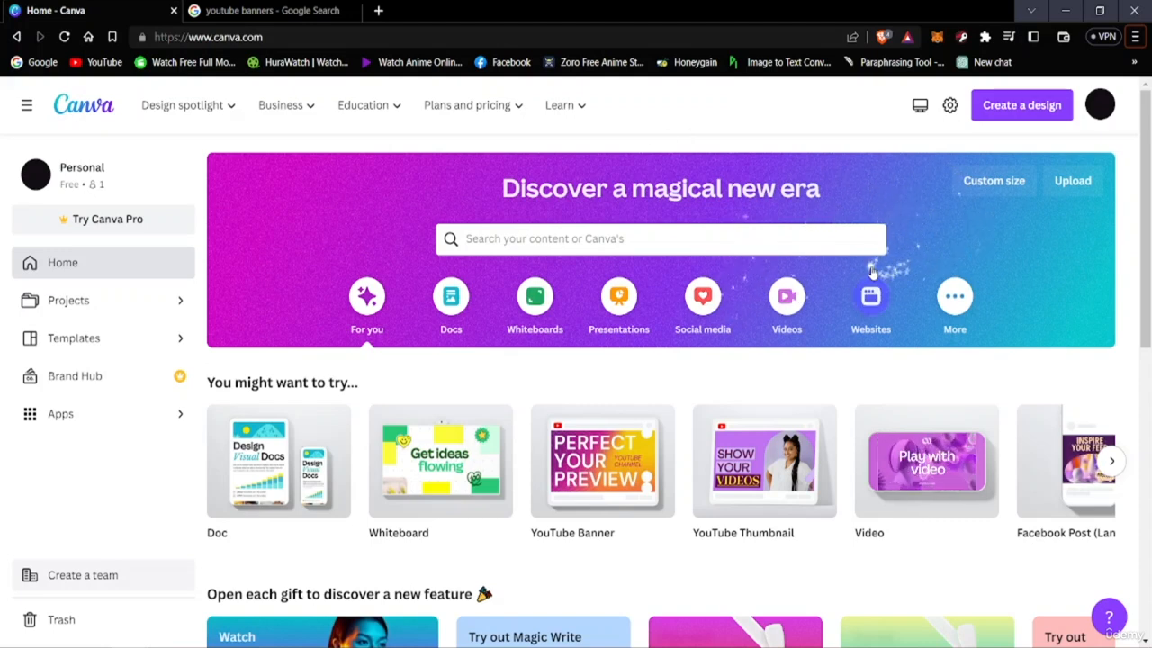
Search Canva's templates for "youtube banner" and choose the "youtube channel banner" suggestion
click(756, 239)
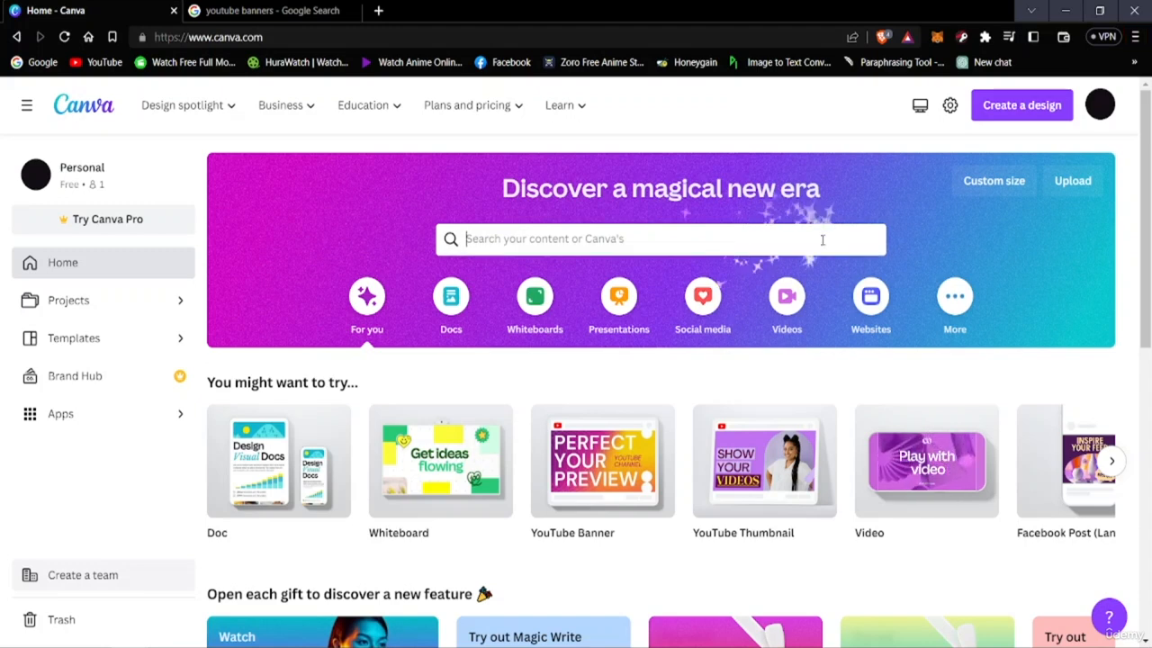
click(206, 273)
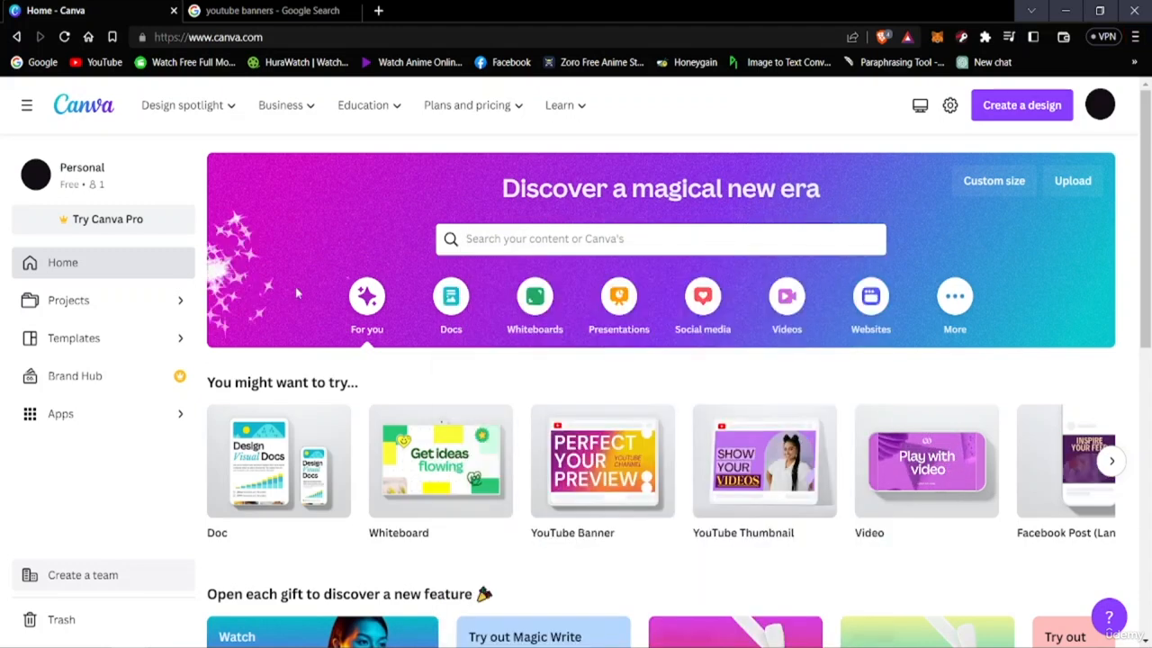
click(585, 240)
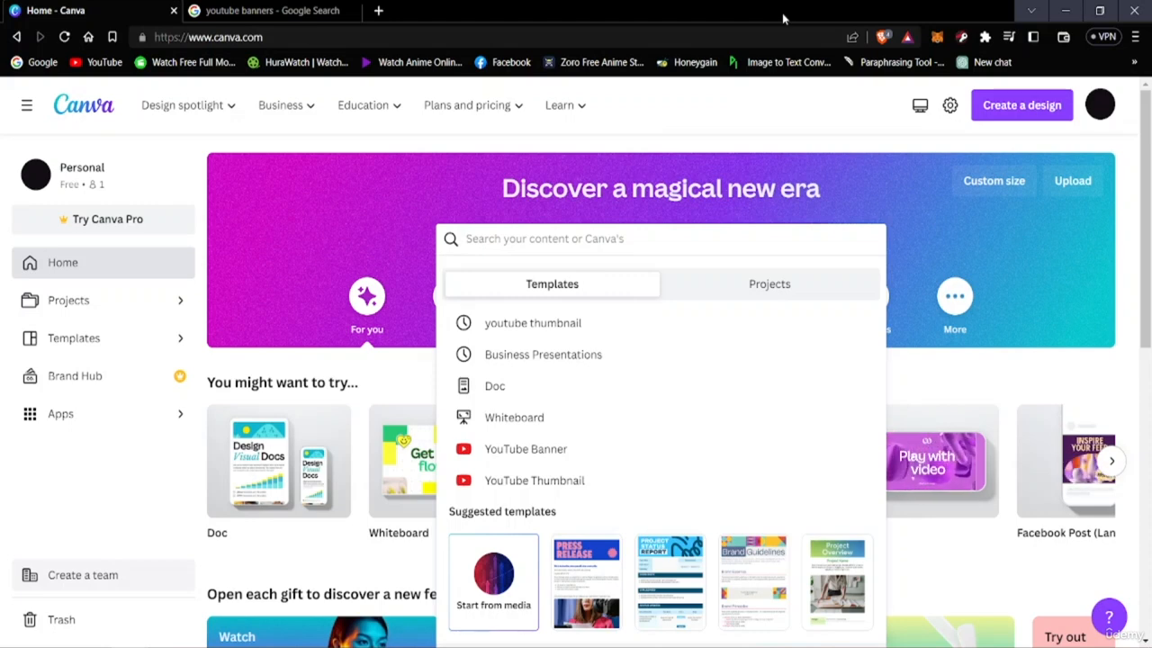
text(yout)
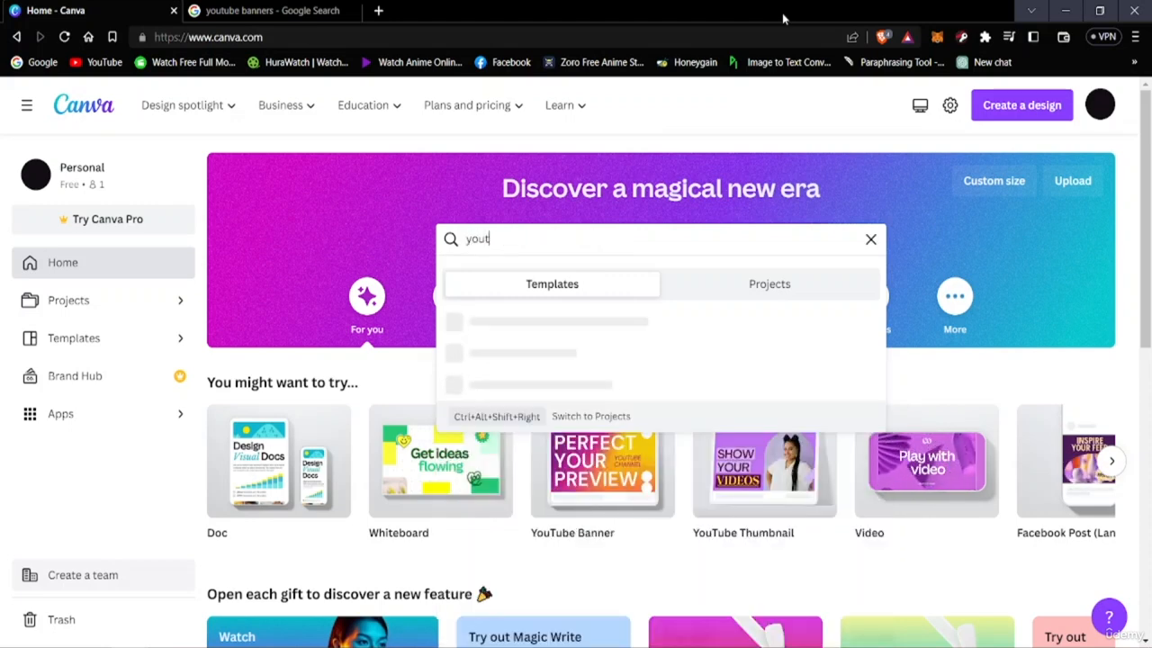
text(ube banner)
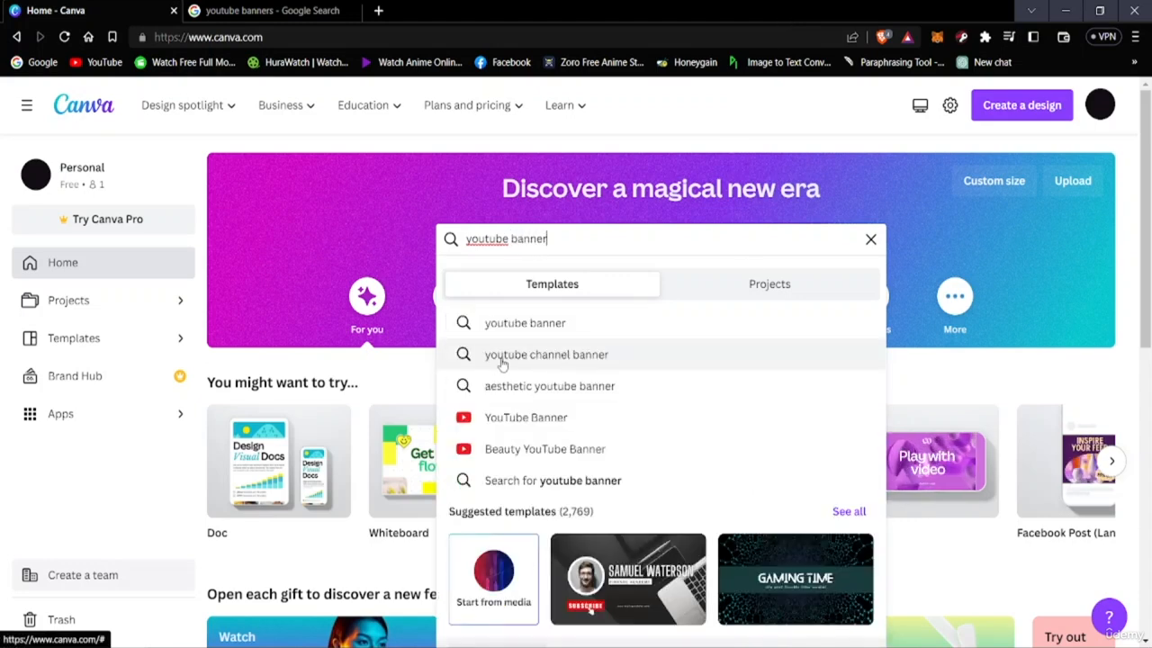
click(549, 357)
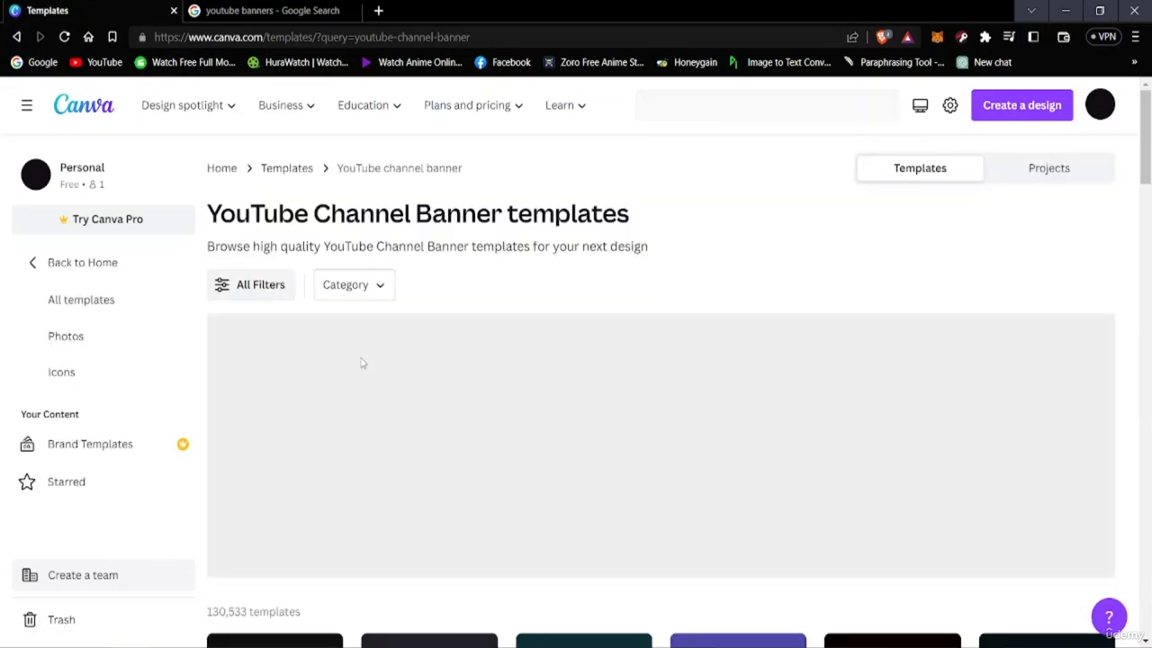
Look over the first YouTube channel banner templates and check which ones are marked Pro or Paid
scroll(342, 419, down, 3)
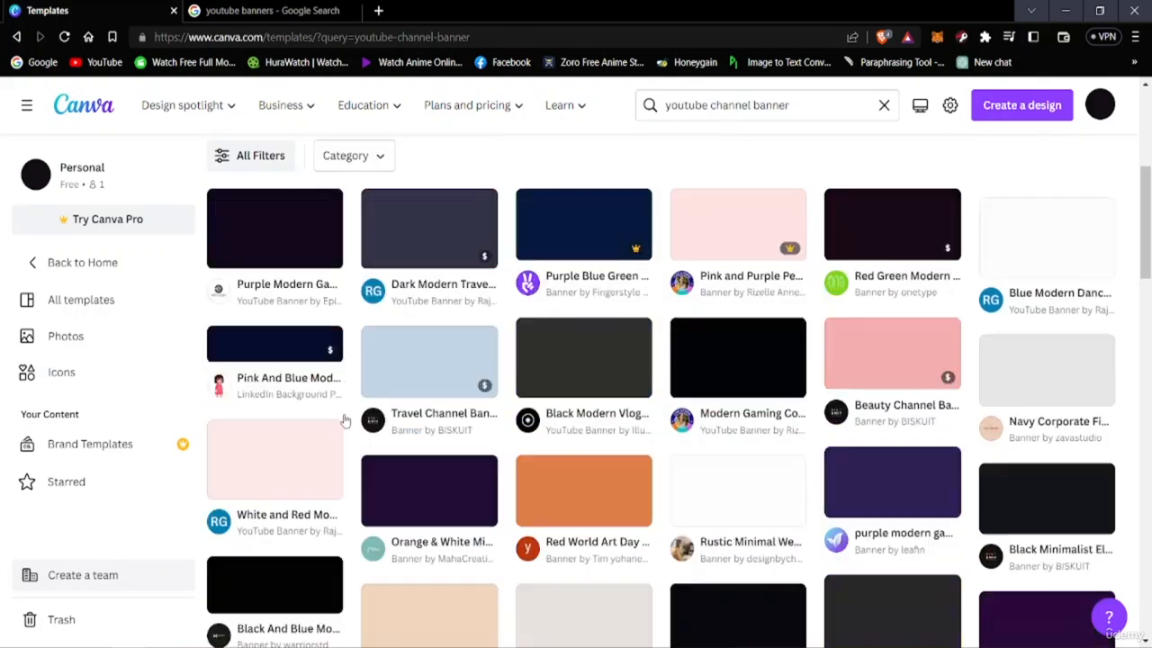
scroll(342, 347, up, 3)
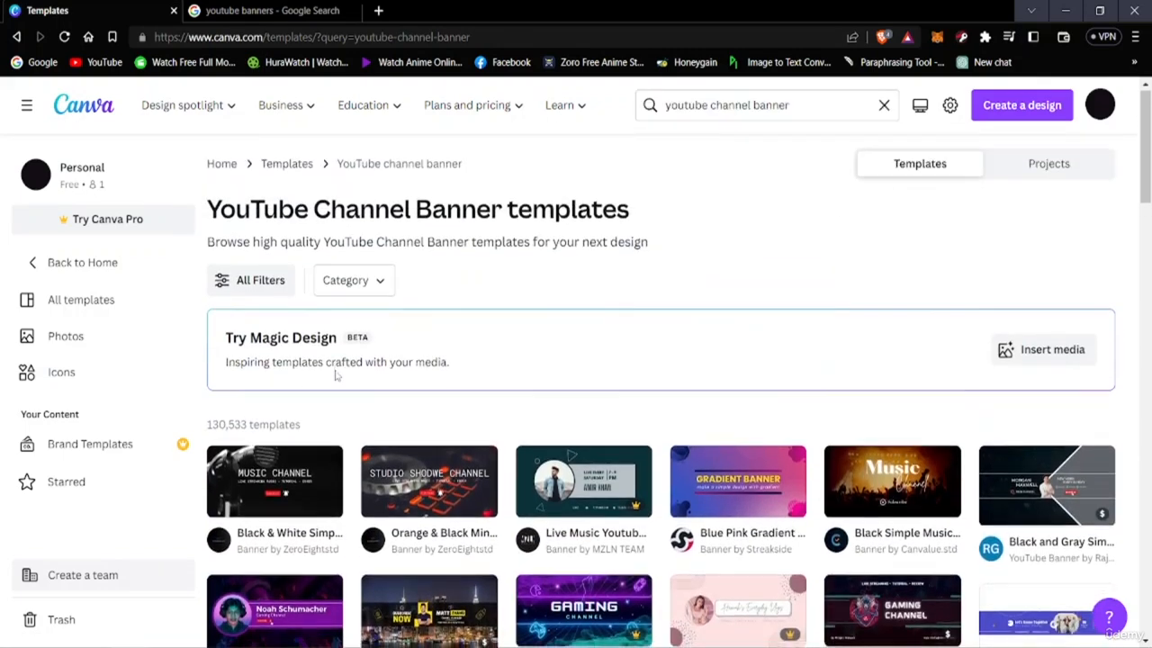
scroll(342, 360, down, 3)
mouse_move(725, 288)
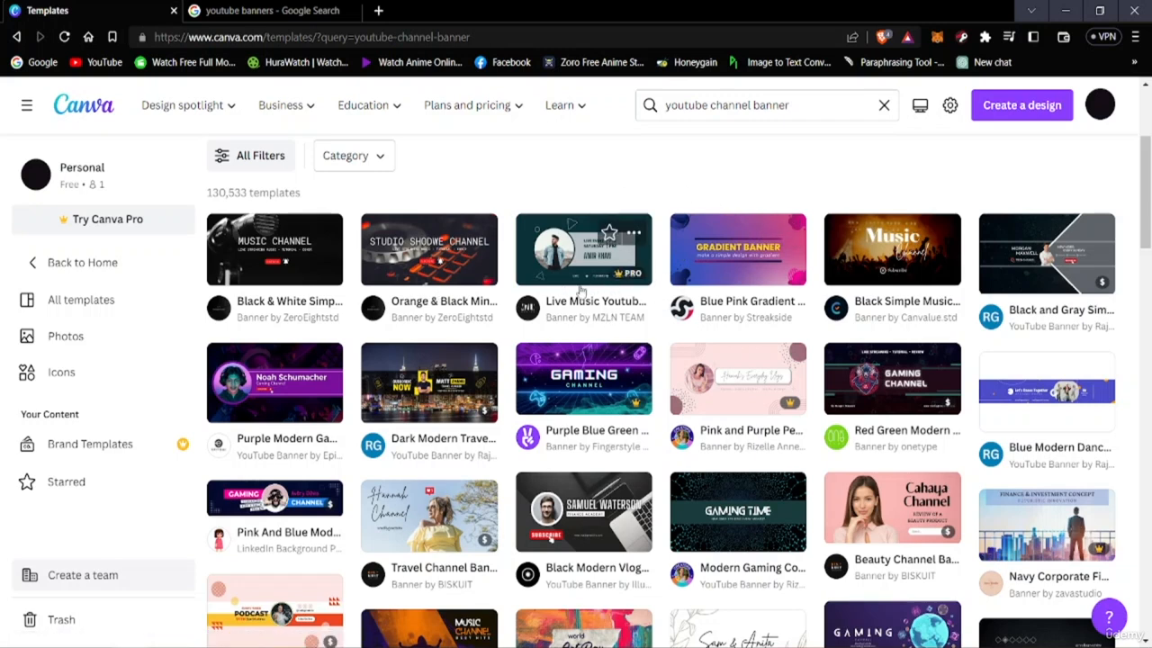
mouse_move(625, 280)
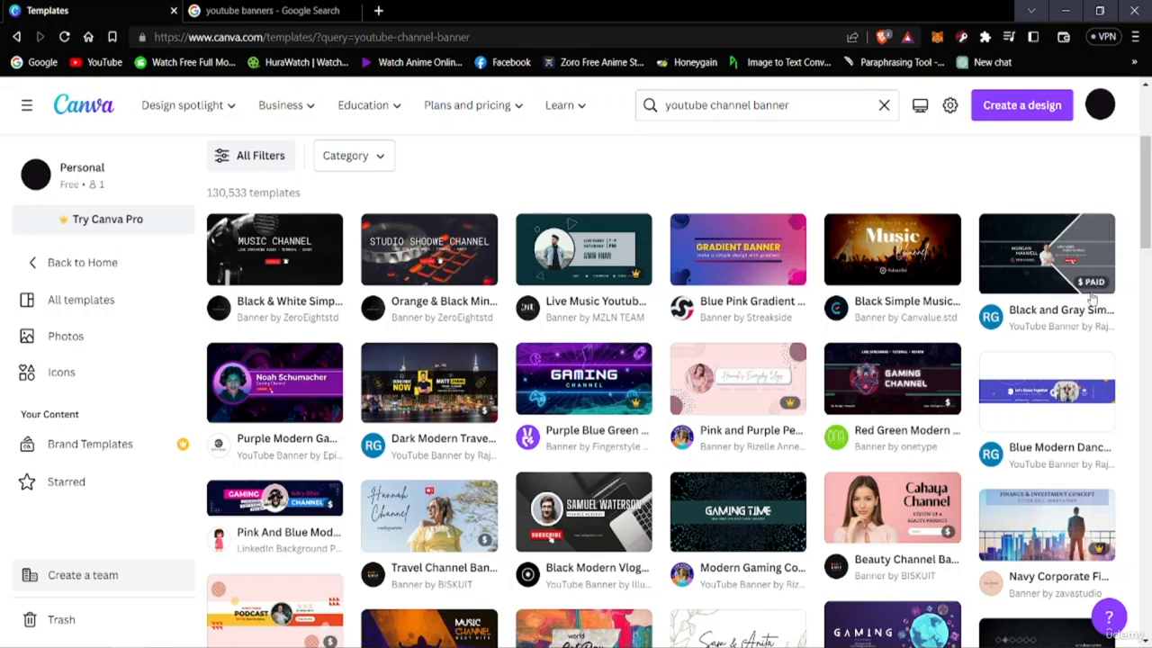
mouse_move(1091, 290)
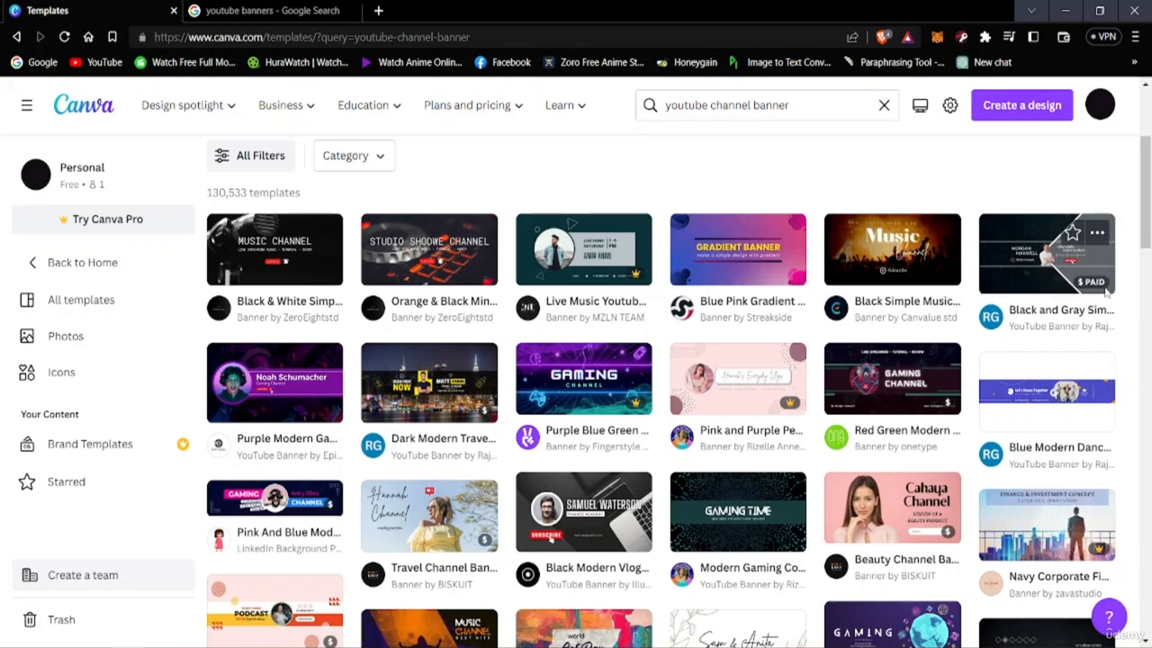
Preview the paid "Black and Gray Simple Tech Channel Youtube Banner" template with its similar designs, and return to the template results
click(1037, 268)
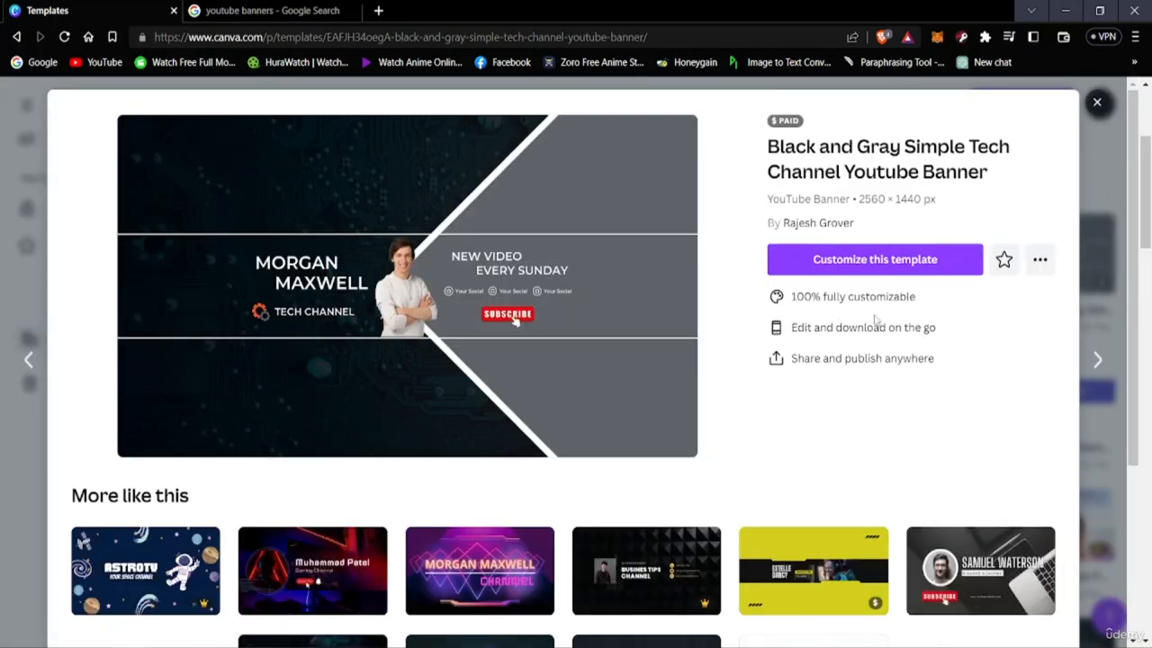
mouse_move(777, 124)
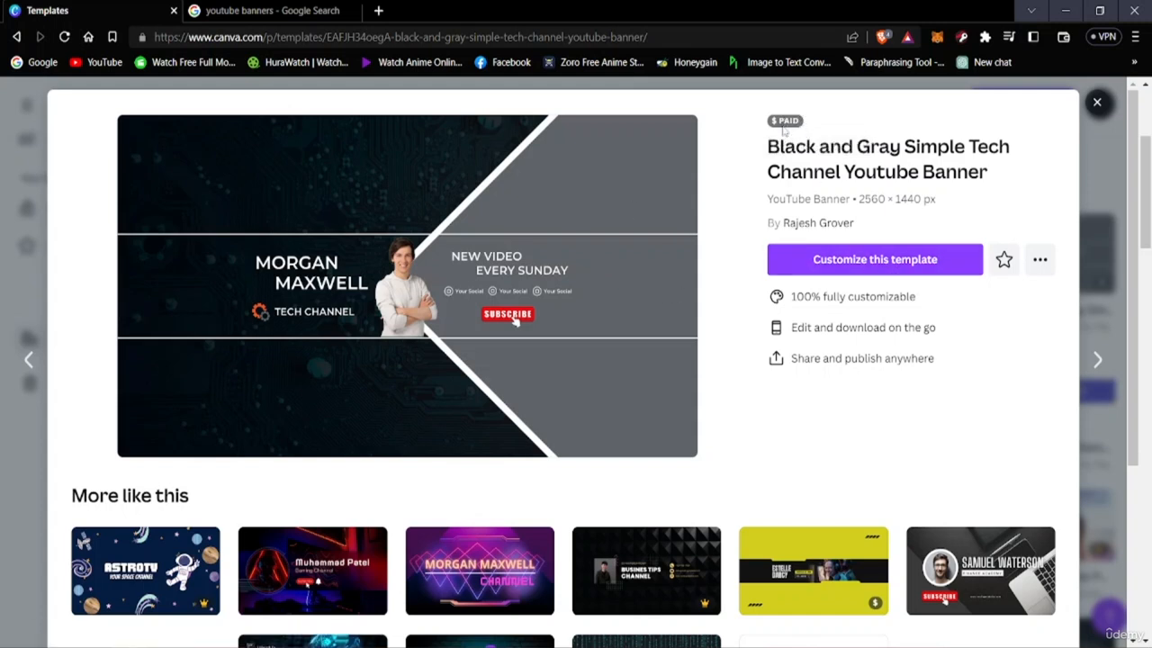
scroll(825, 385, down, 2)
scroll(802, 420, up, 2)
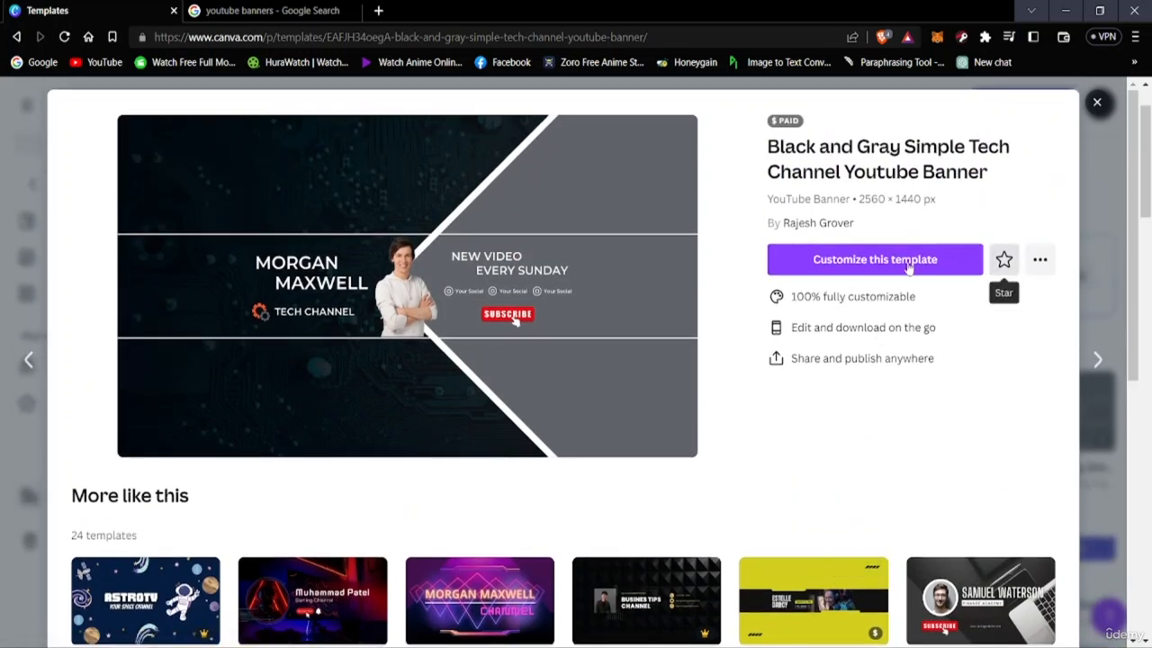
click(1097, 104)
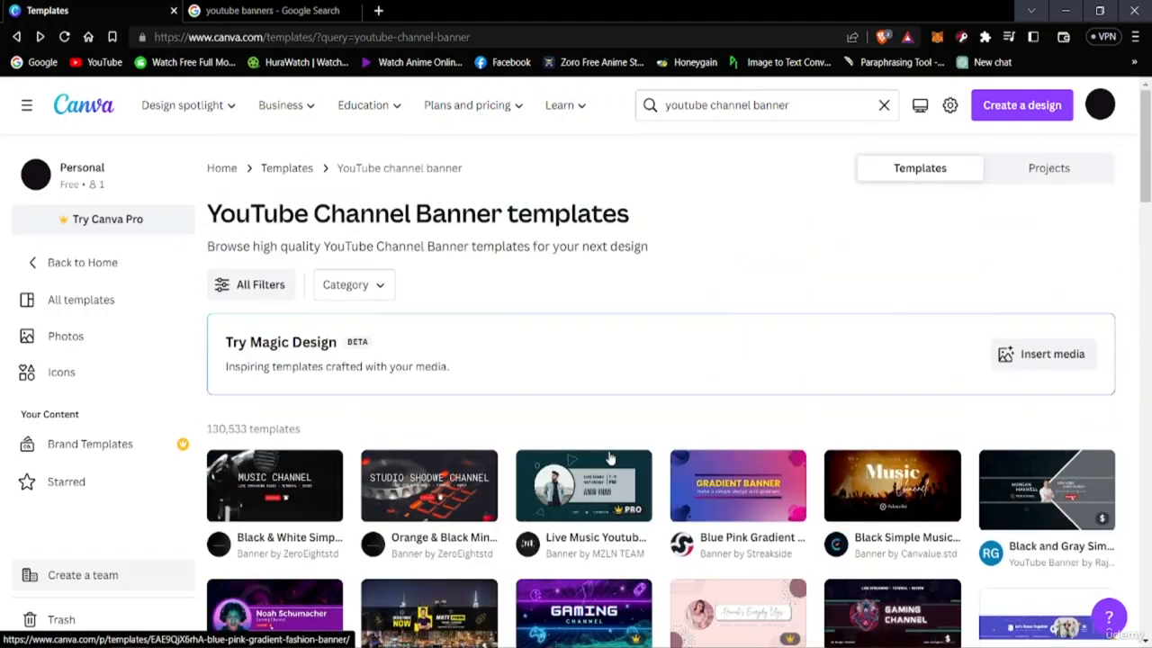
Browse the YouTube channel banner templates far down the results, comparing their styles and Free, Pro or Paid markings
scroll(610, 459, down, 2)
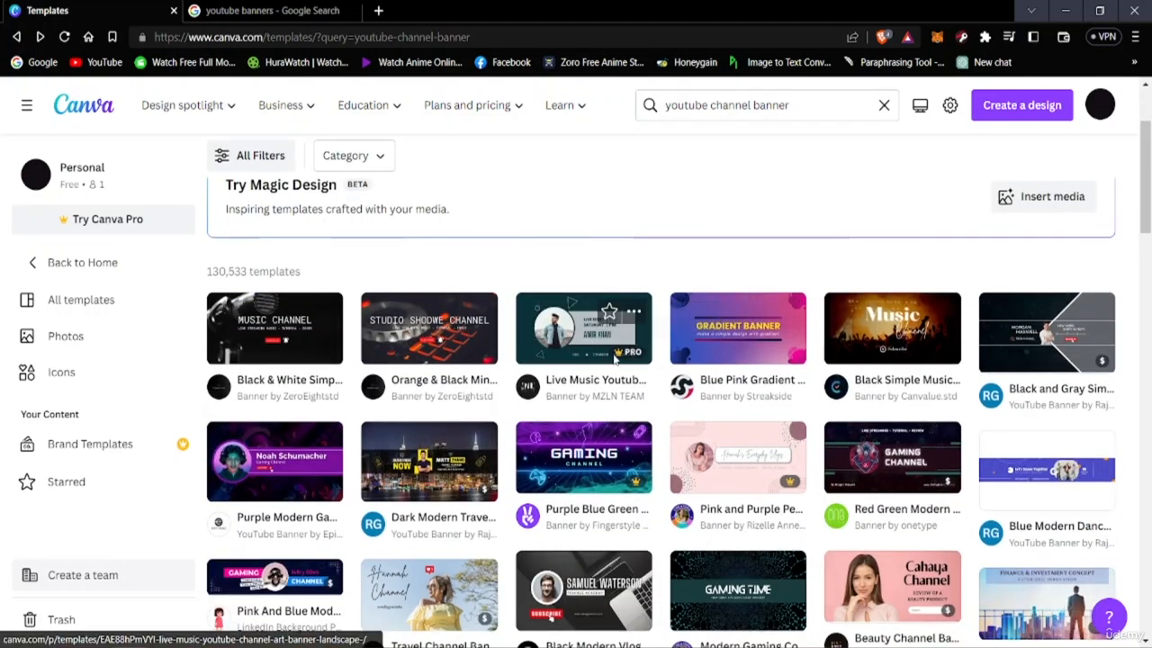
scroll(585, 378, down, 3)
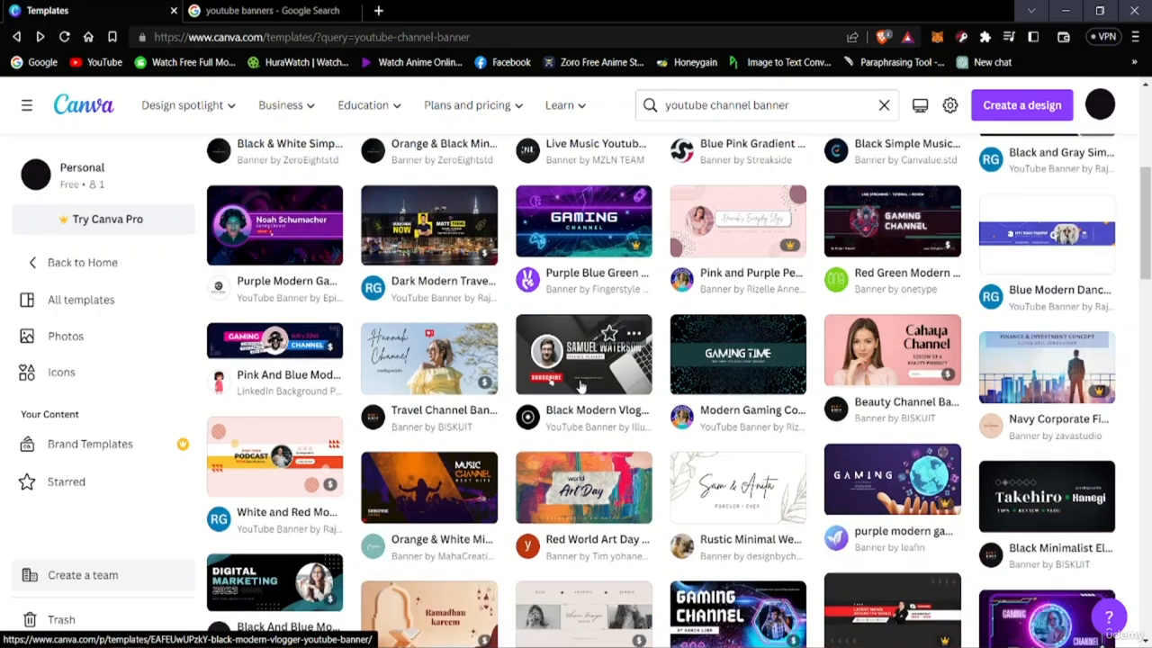
scroll(580, 385, down, 5)
scroll(576, 387, up, 3)
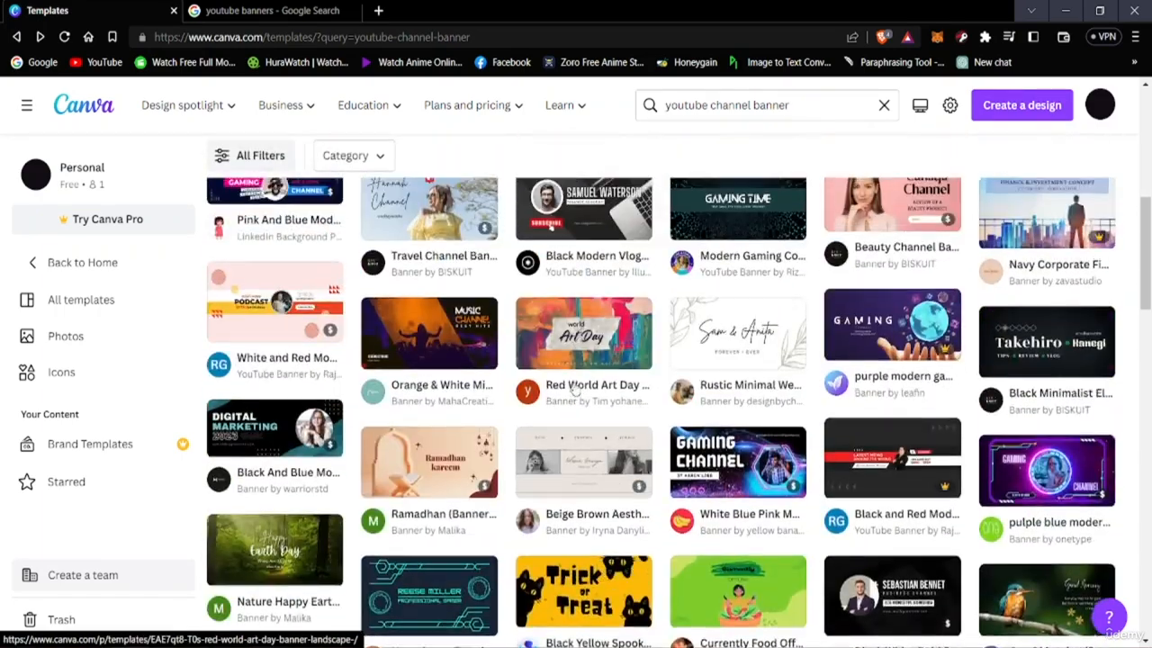
scroll(574, 385, up, 6)
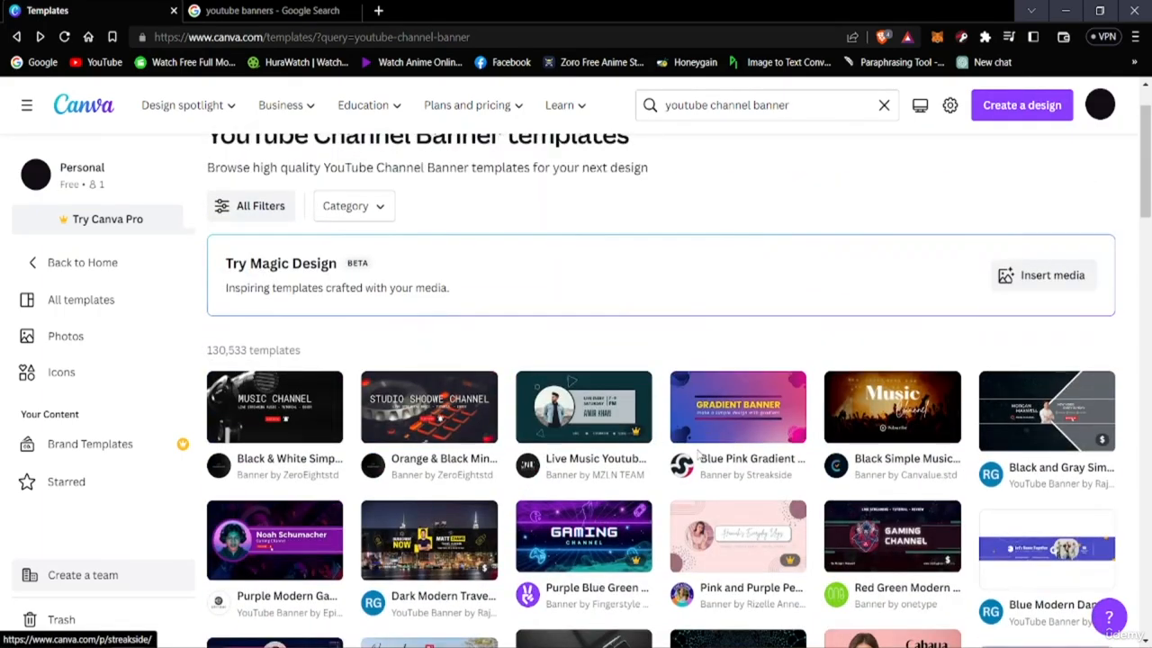
scroll(698, 454, down, 2)
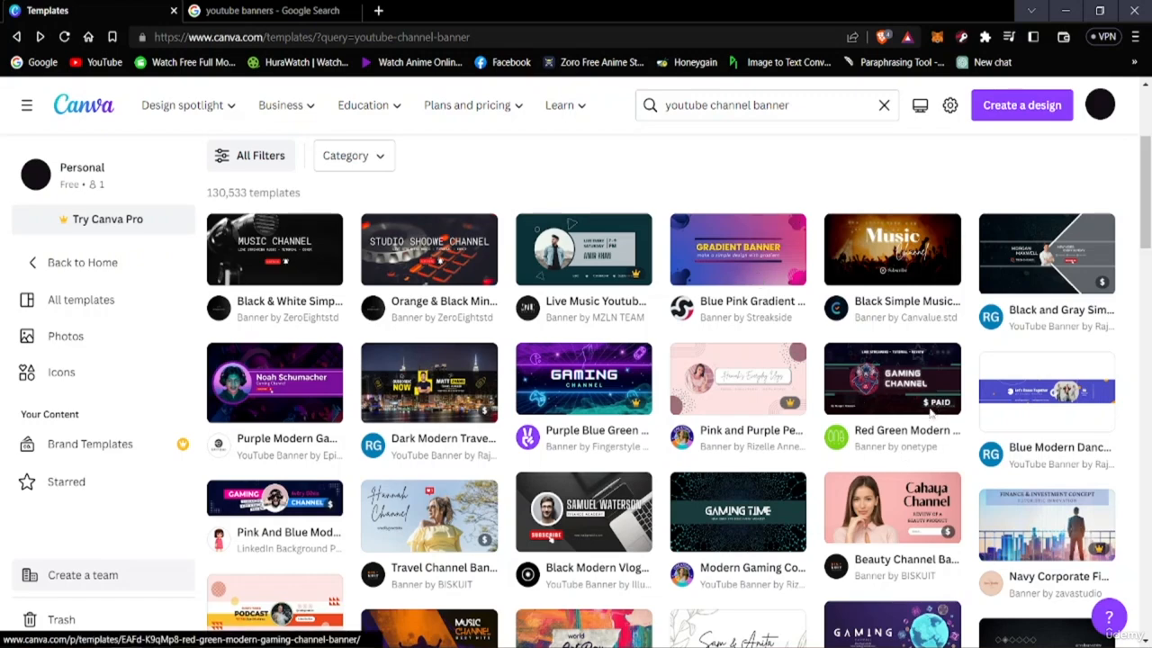
scroll(918, 378, down, 4)
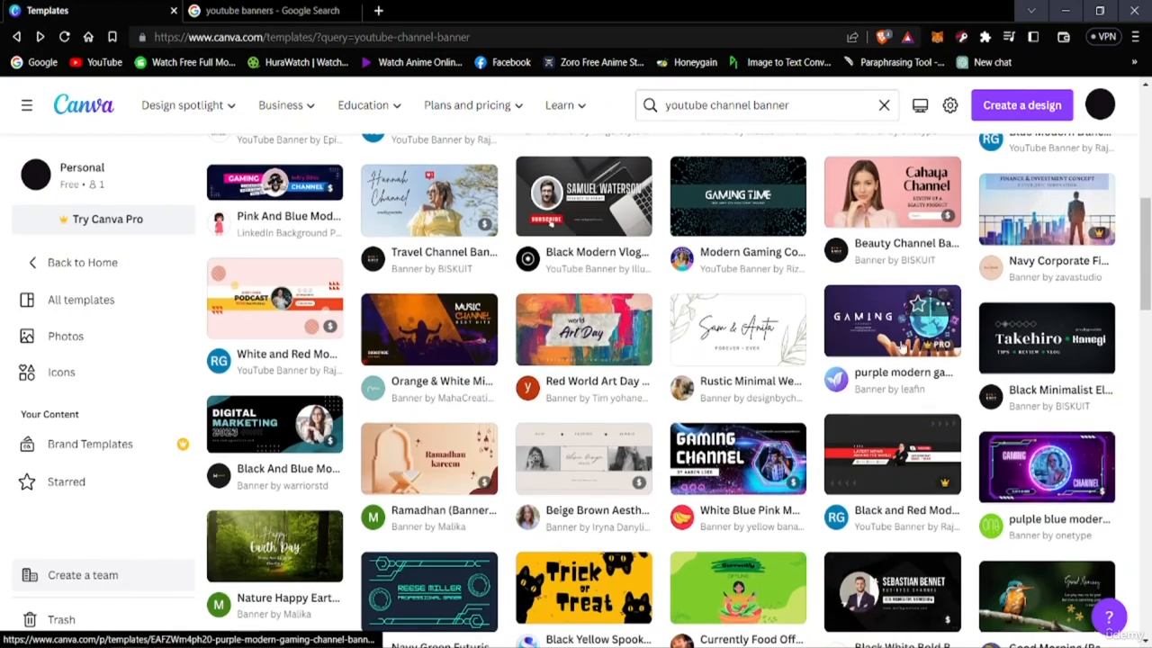
scroll(610, 348, down, 4)
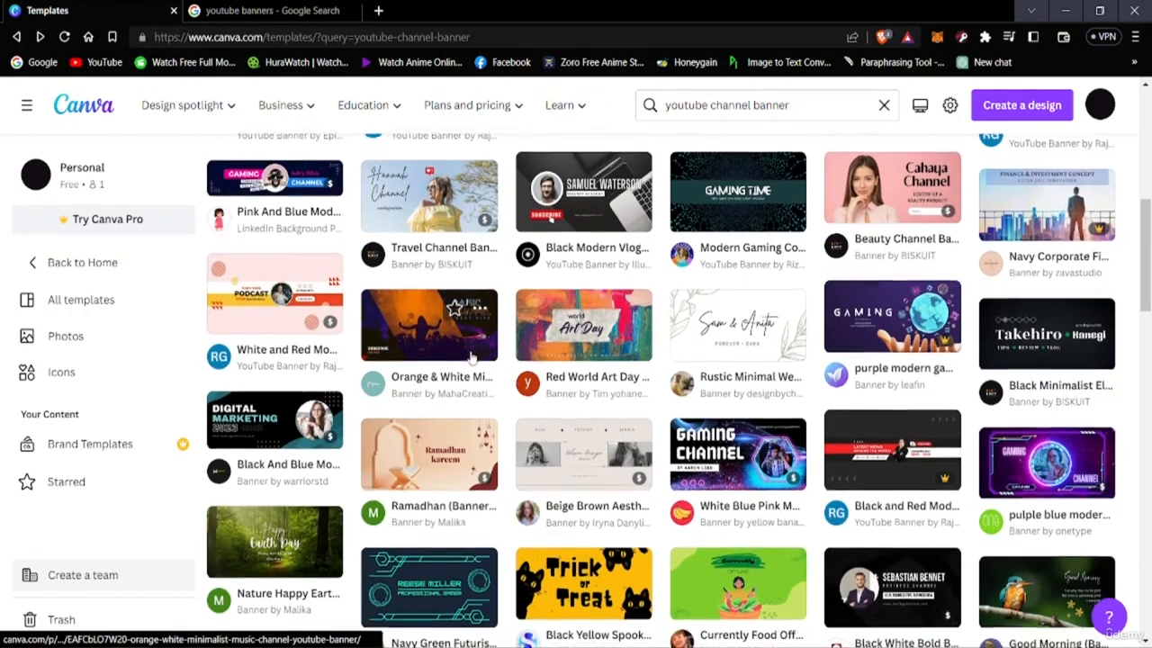
scroll(540, 396, down, 5)
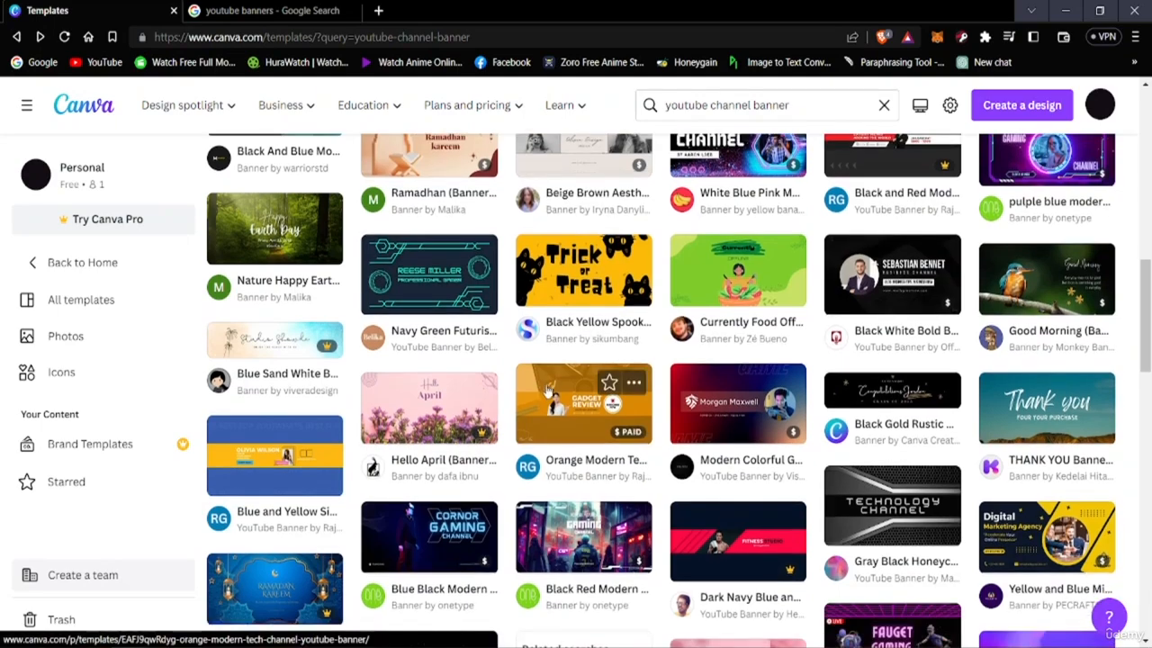
scroll(540, 396, down, 10)
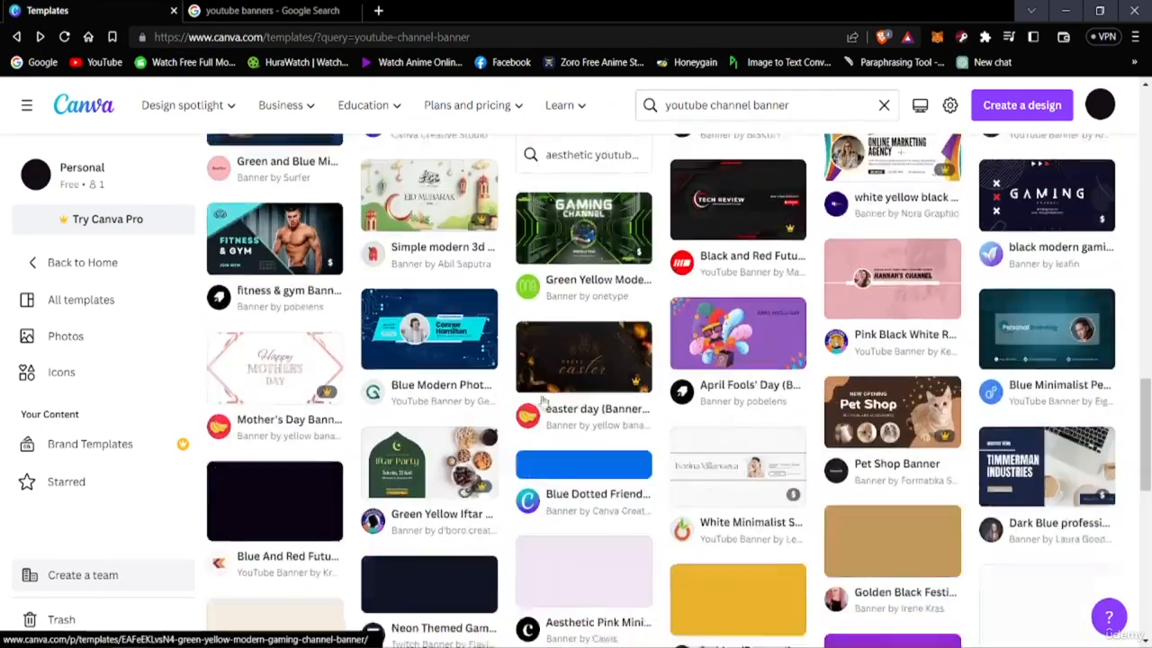
scroll(531, 396, down, 8)
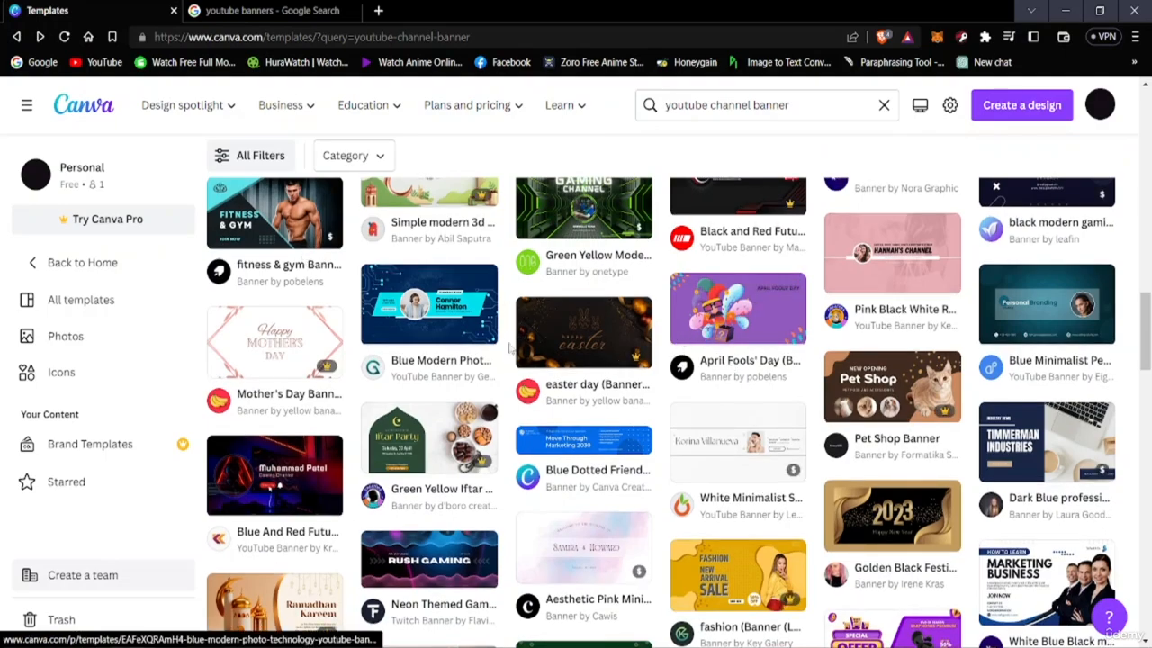
scroll(531, 356, down, 3)
scroll(544, 358, down, 10)
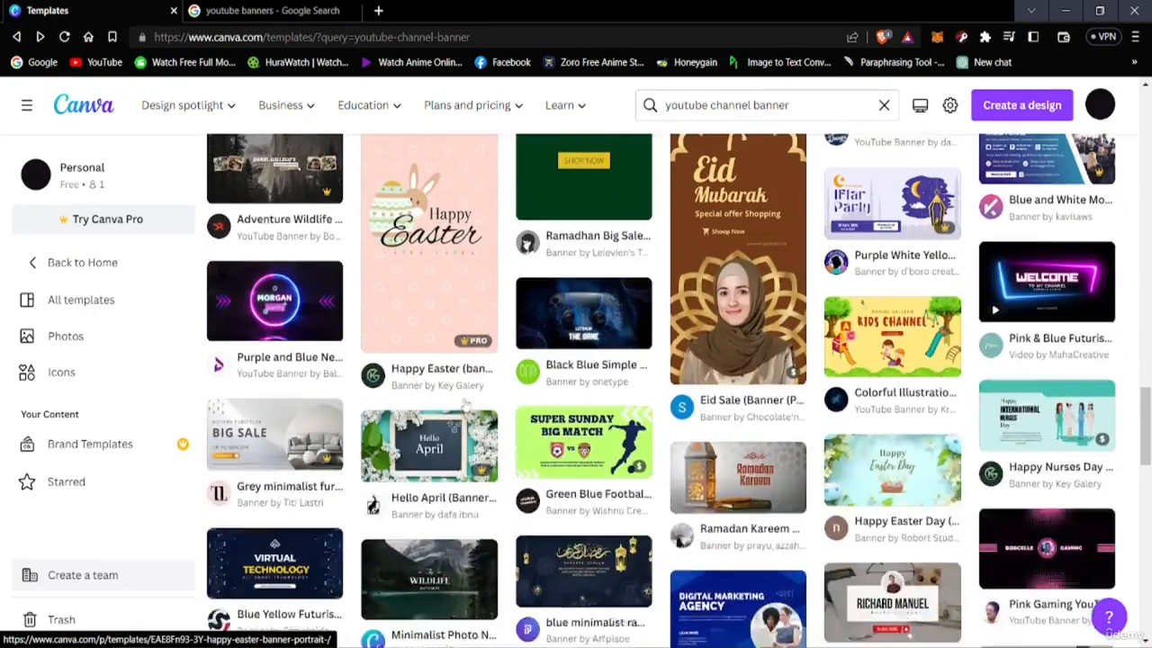
scroll(483, 385, down, 6)
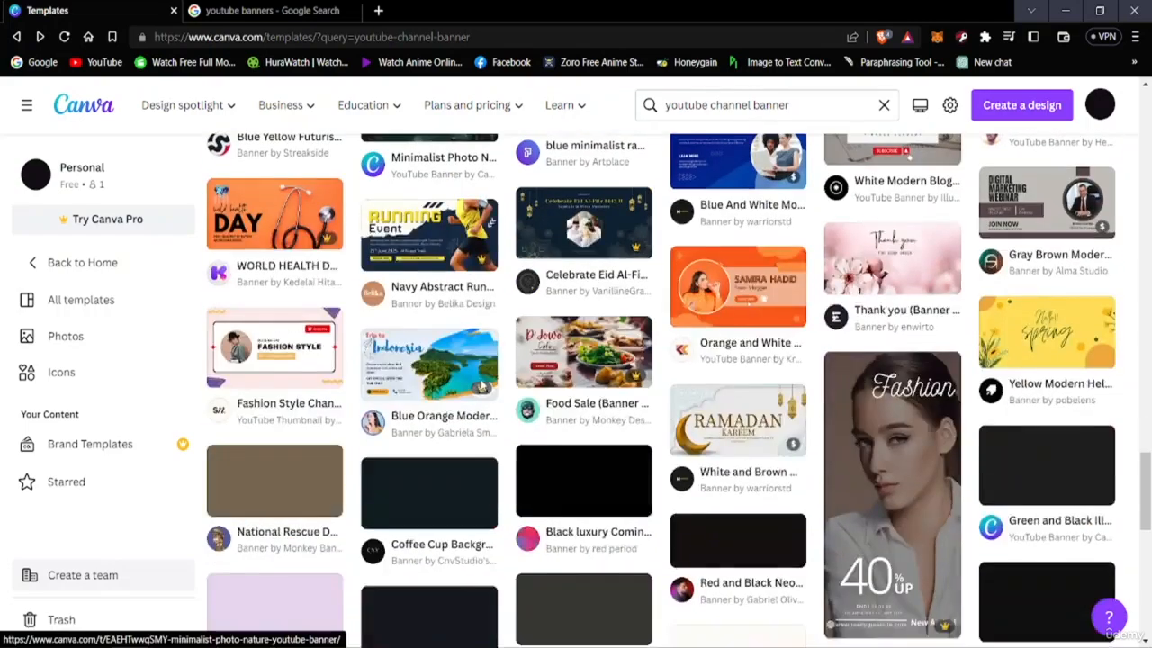
scroll(477, 388, down, 8)
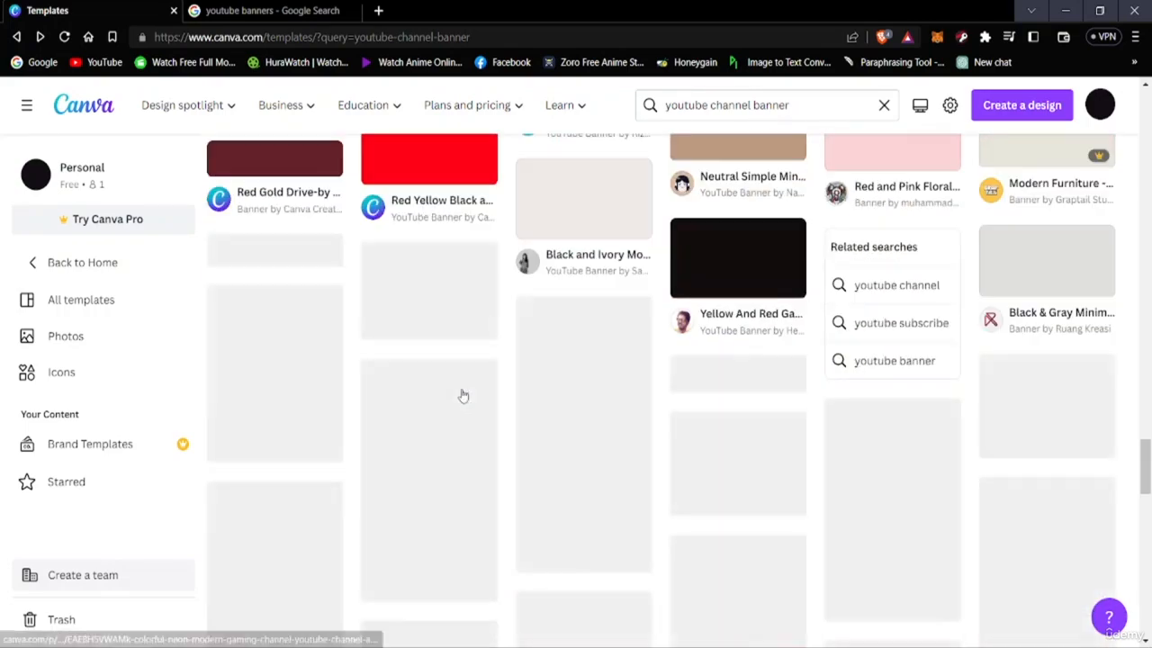
scroll(463, 396, up, 10)
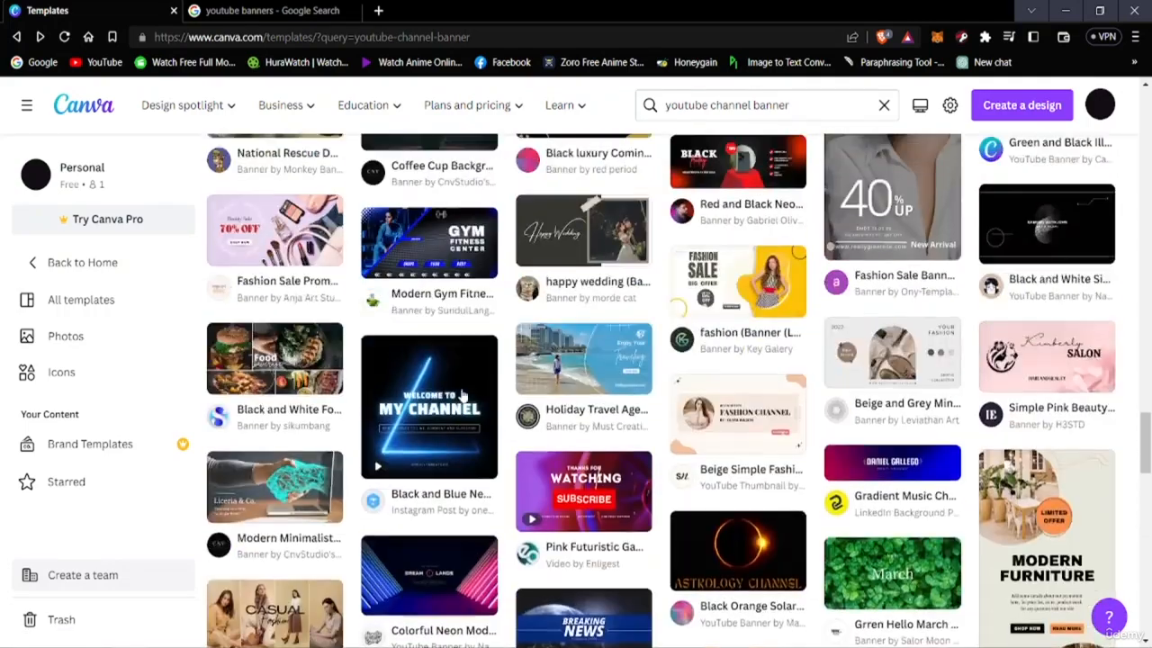
scroll(463, 396, up, 5)
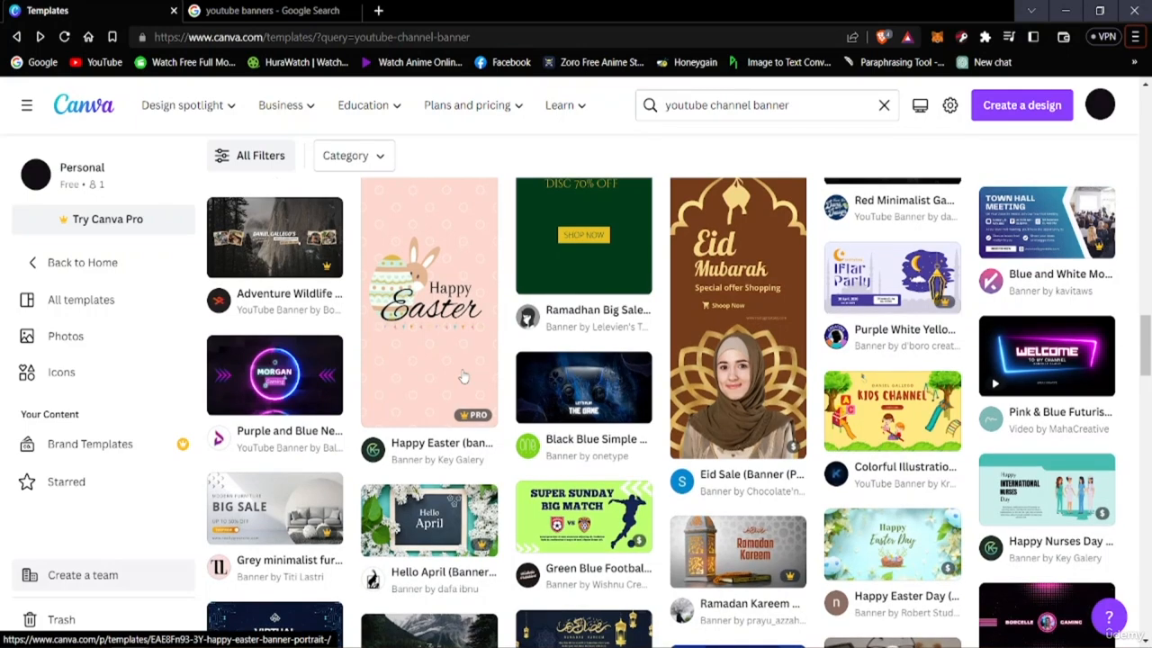
Choose the "Black Modern Vlogger YouTube Banner" template, open it for customizing, and close the Google Search page for youtube banners
scroll(566, 396, down, 4)
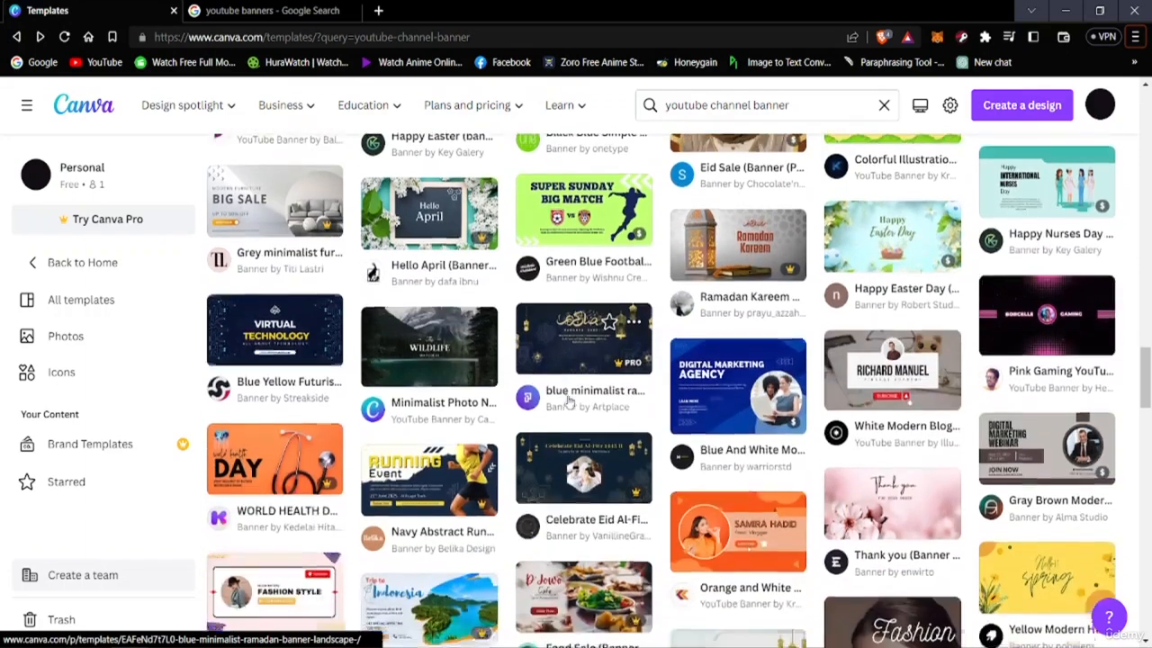
scroll(569, 402, down, 3)
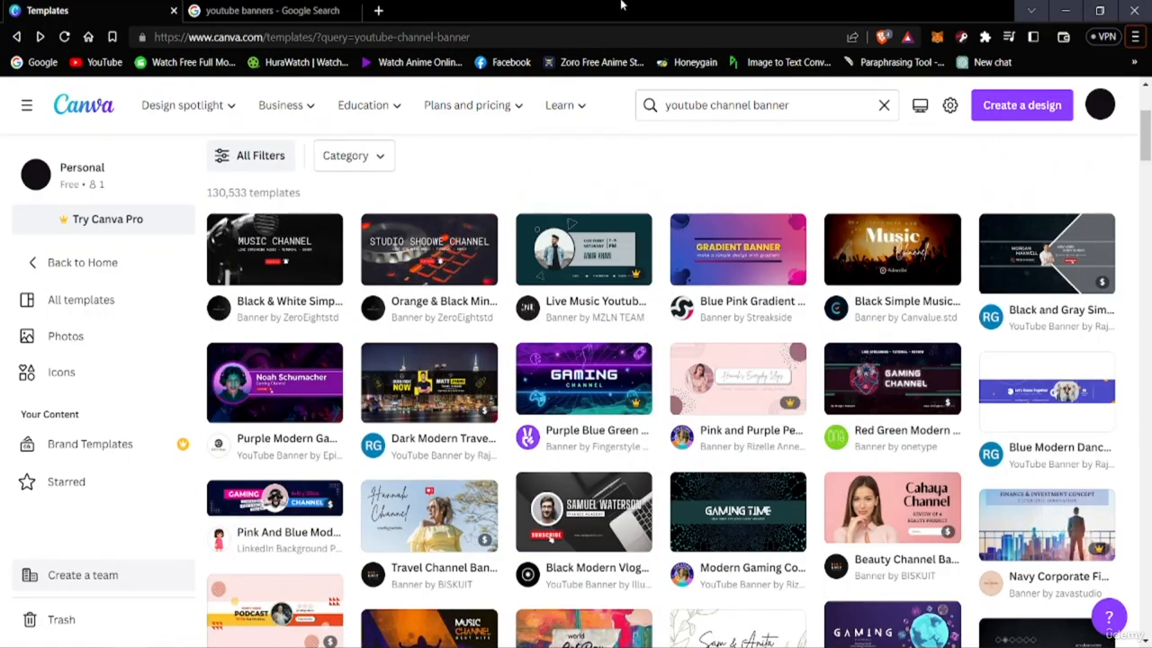
scroll(760, 443, down, 6)
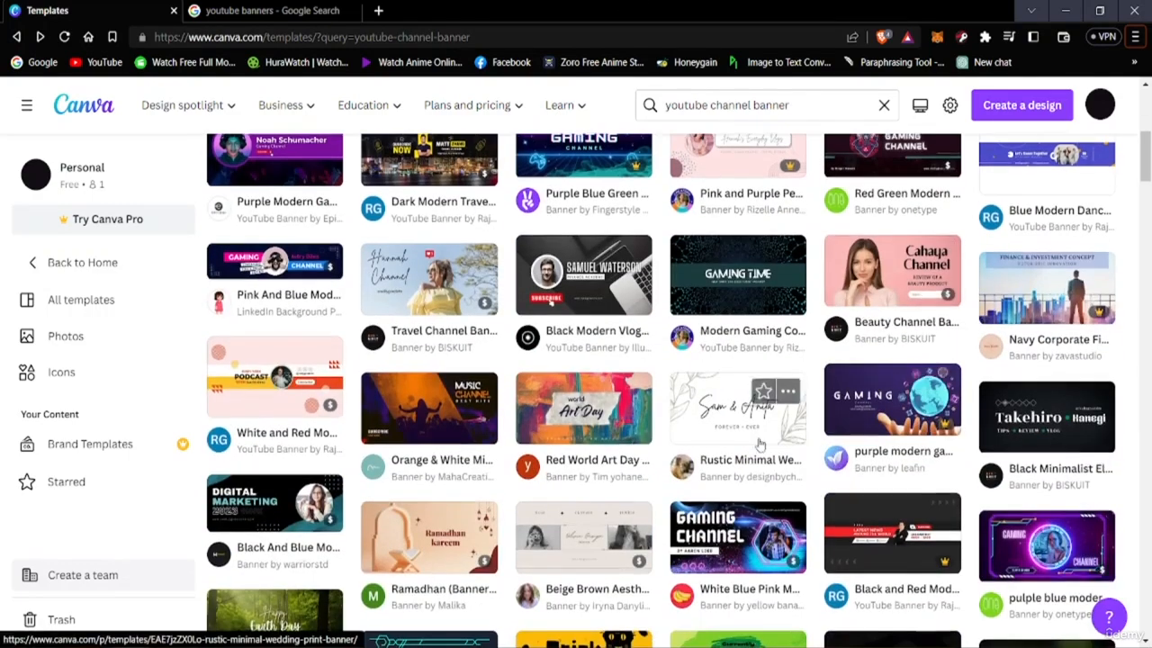
scroll(747, 486, up, 3)
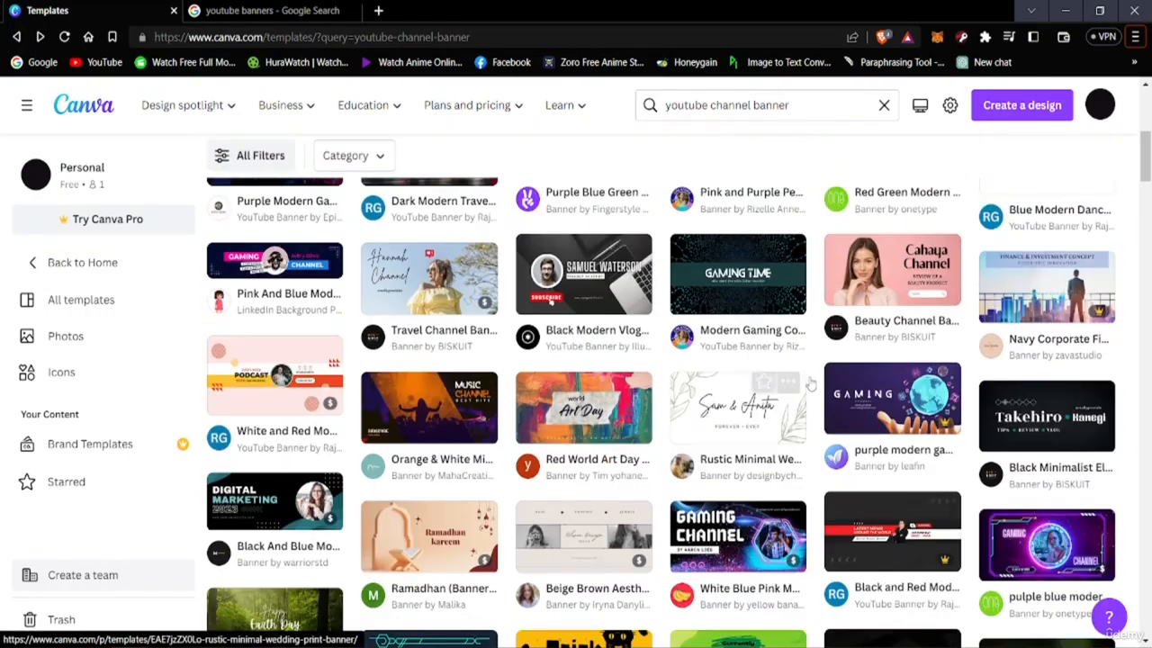
scroll(729, 540, up, 1)
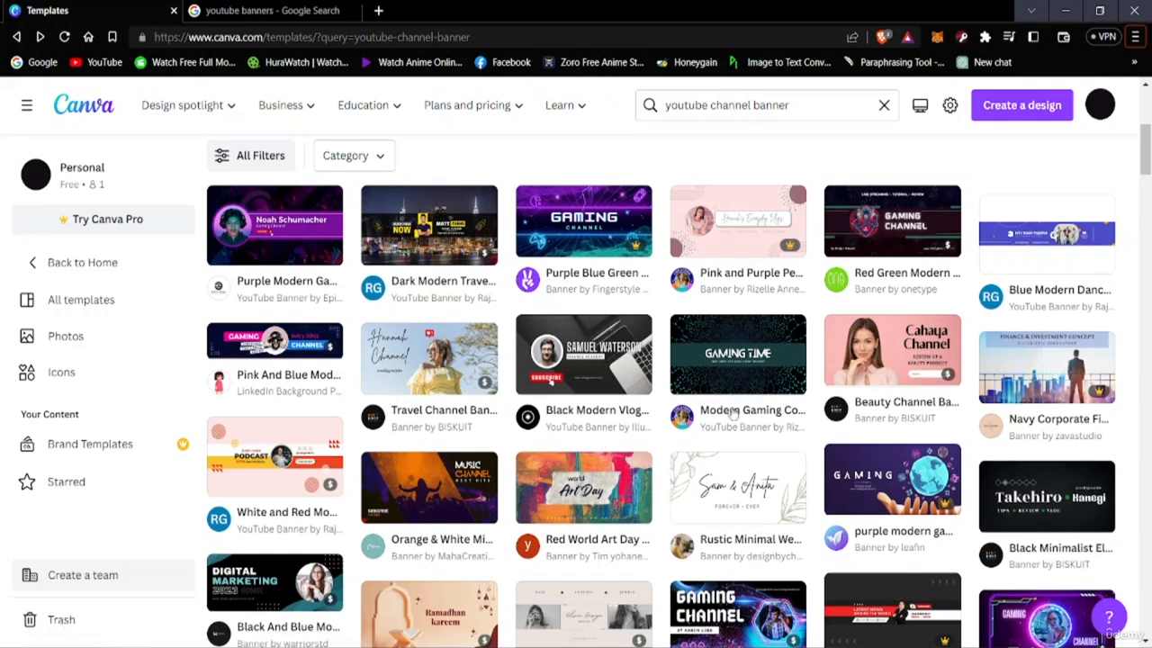
click(551, 380)
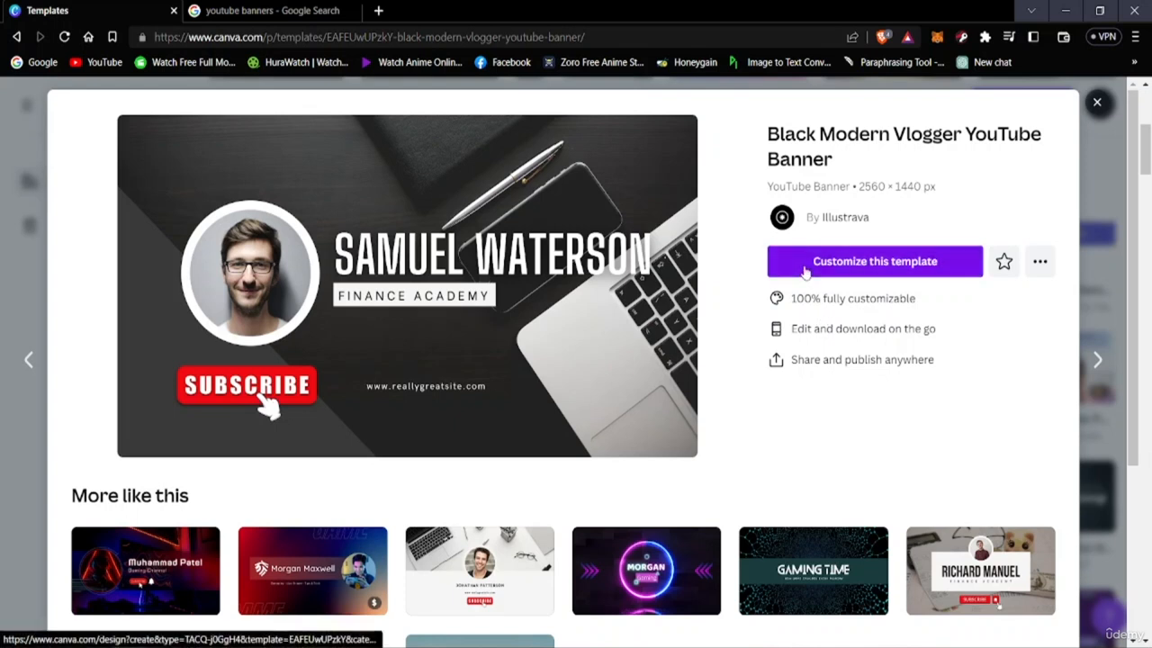
click(896, 270)
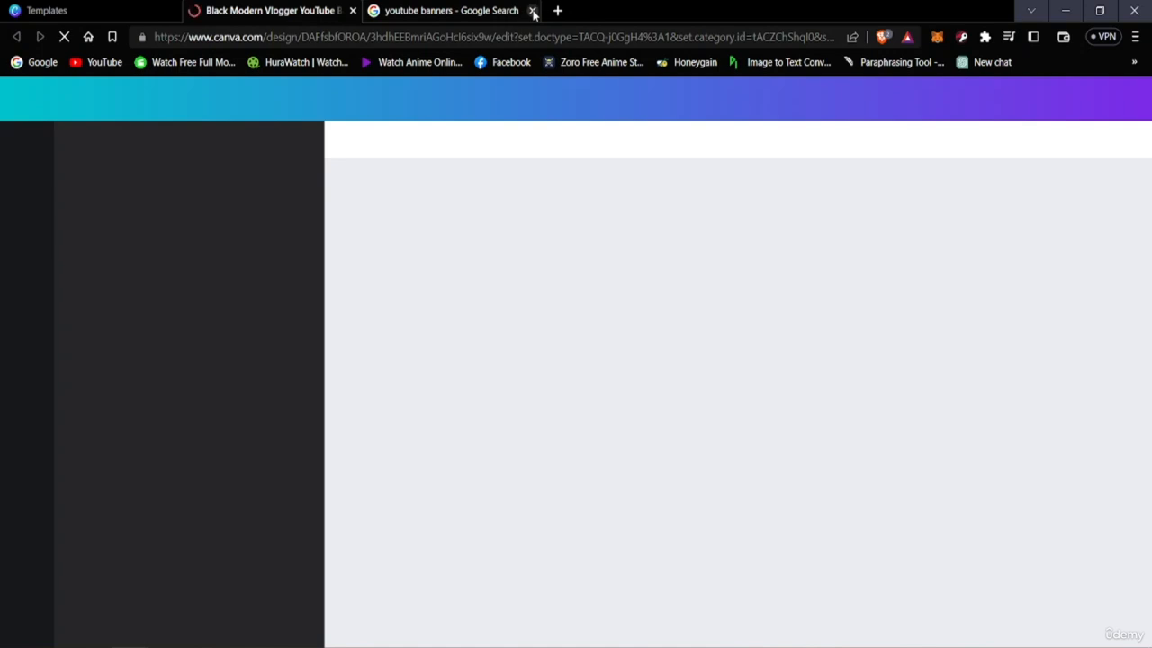
click(532, 10)
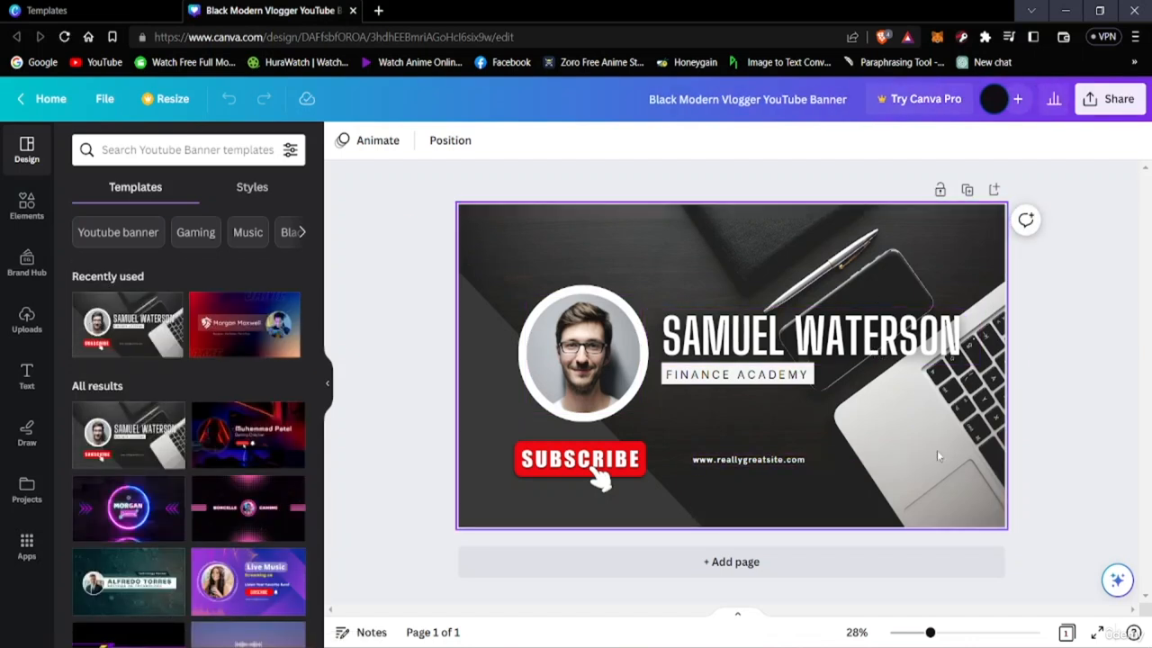
Delete the website address text and the red SUBSCRIBE button with its hand pointer from the banner
click(765, 460)
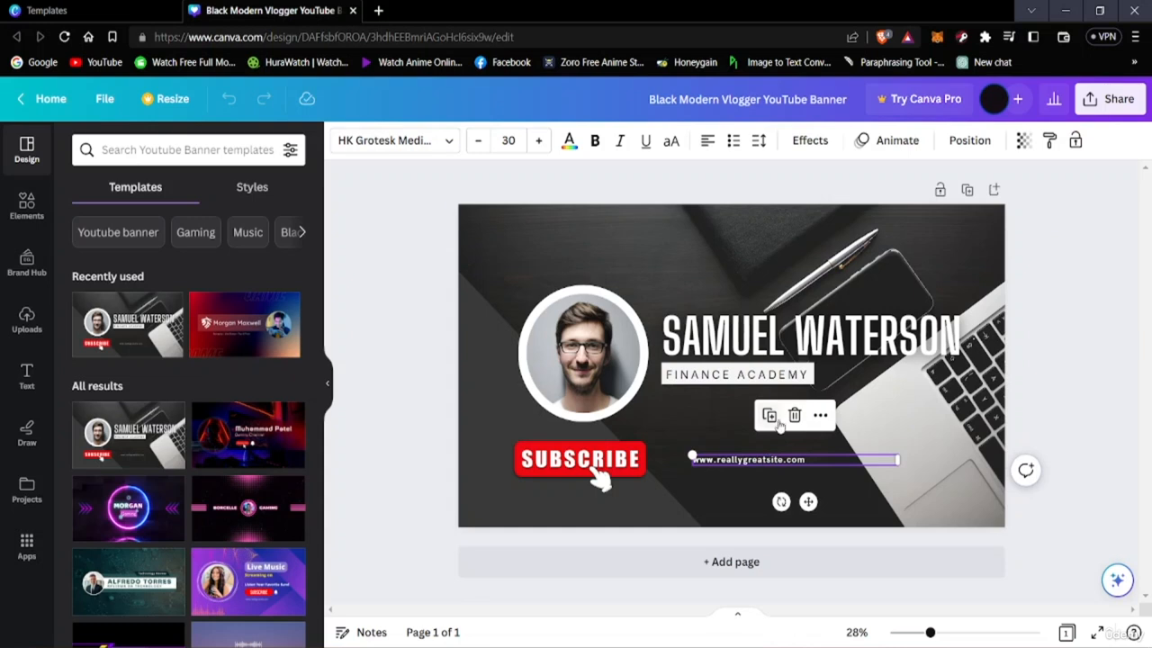
click(794, 415)
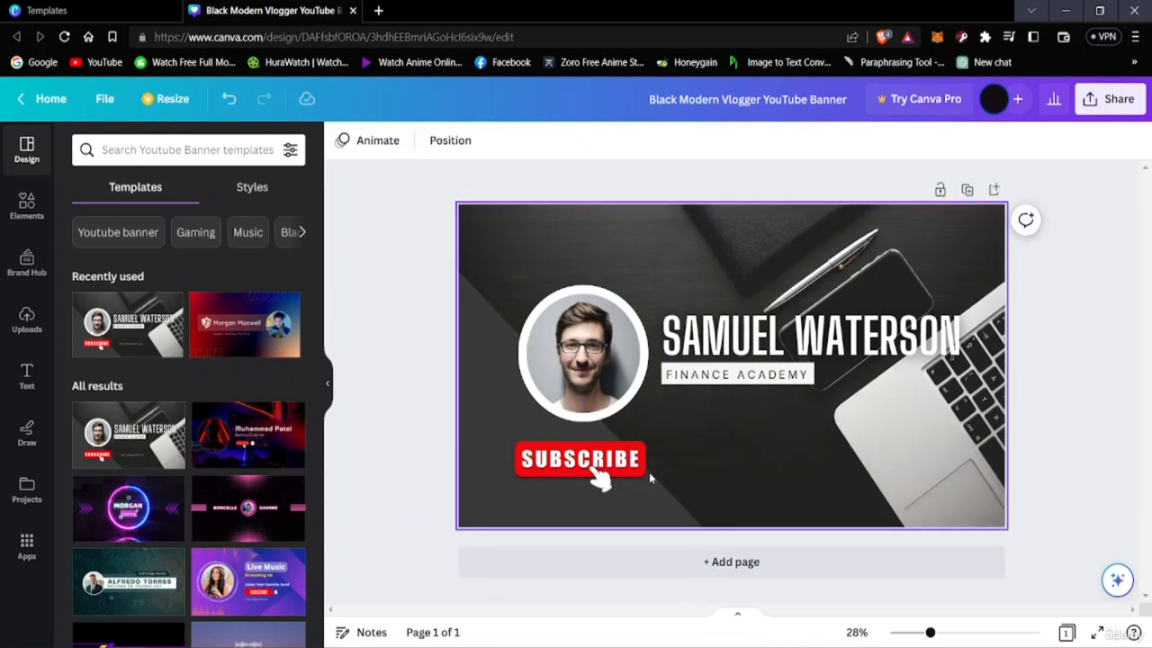
click(602, 480)
click(579, 404)
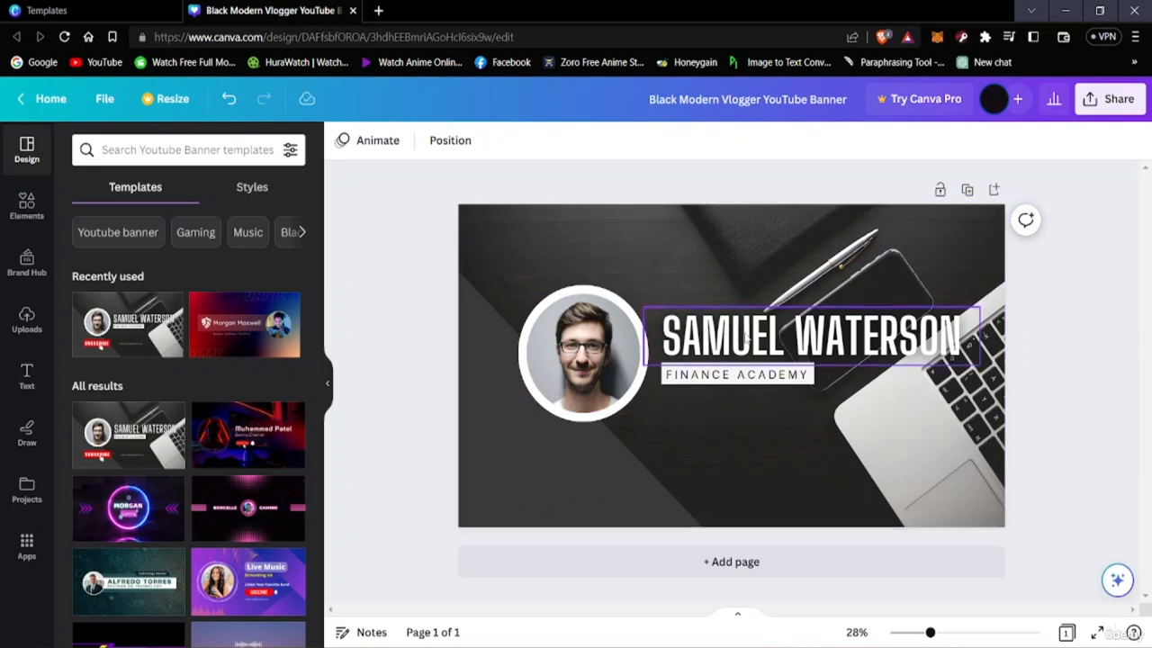
Replace the large name heading on the banner with the text TECH REVIEW
click(810, 337)
click(810, 337)
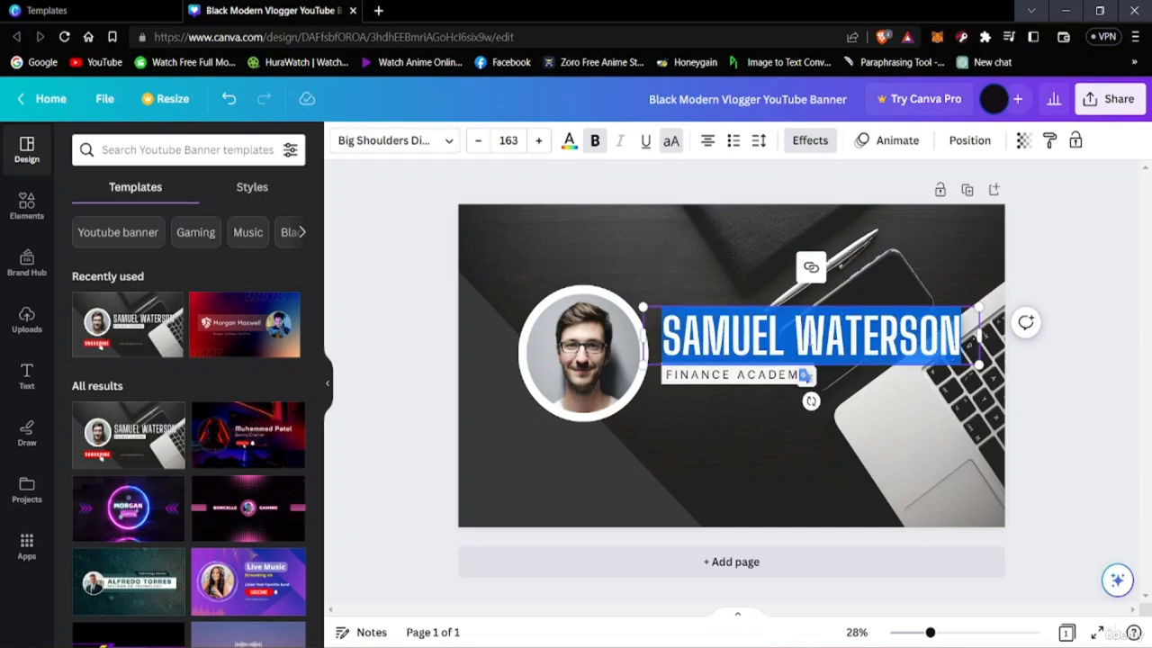
key(BackSpace)
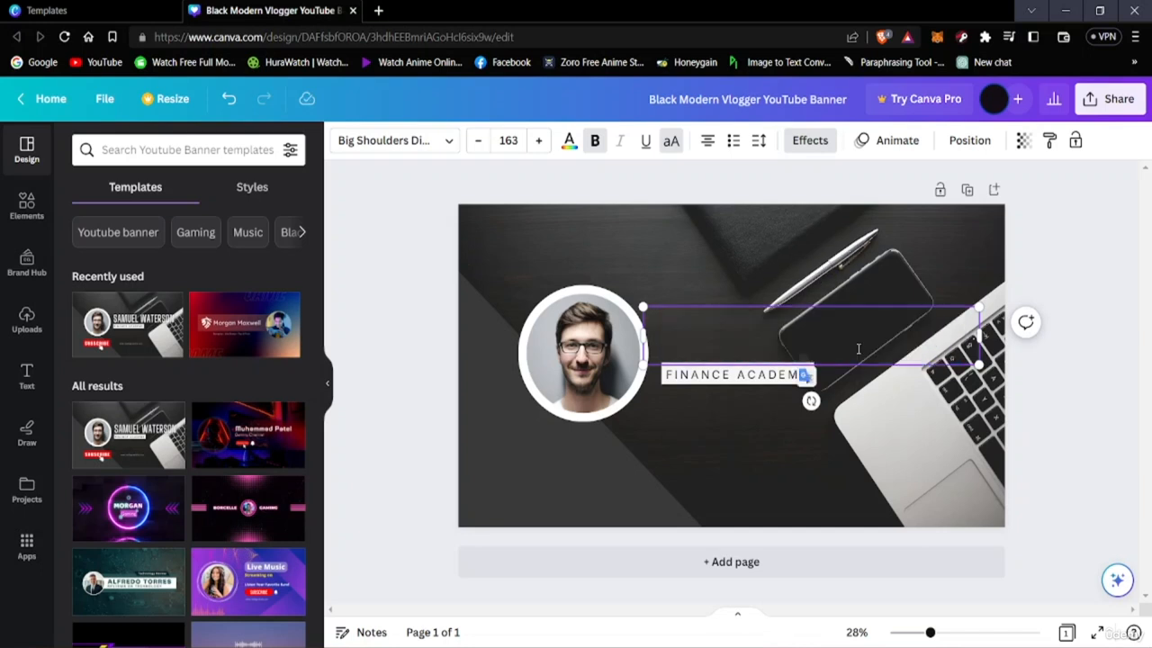
text(TEC)
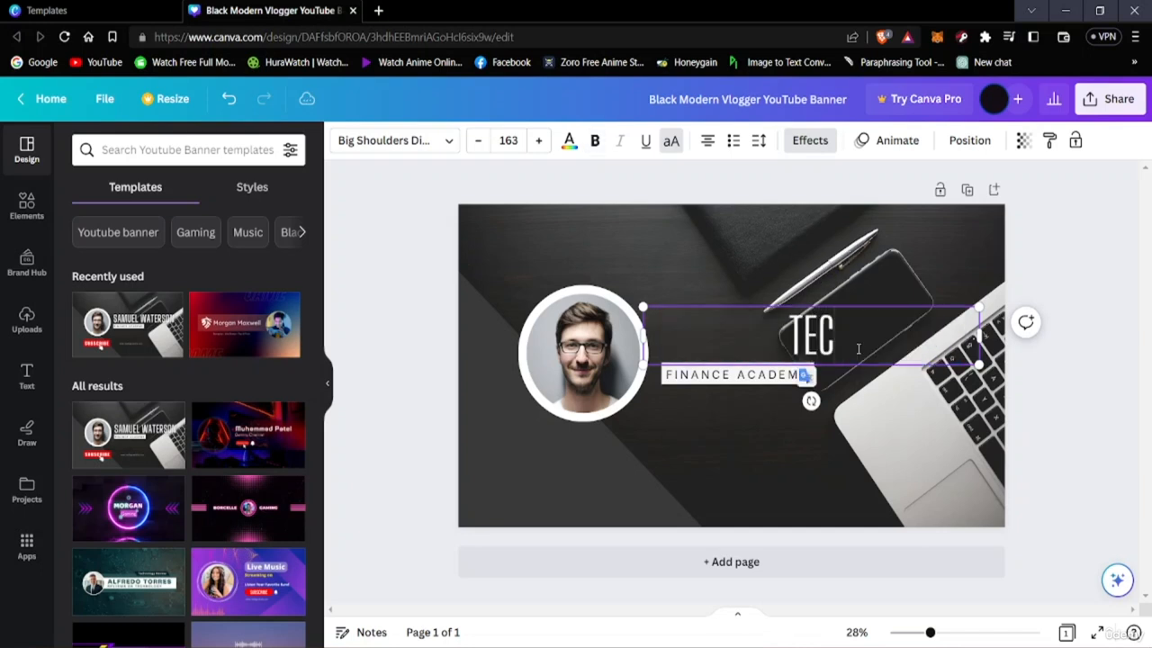
text(H RE)
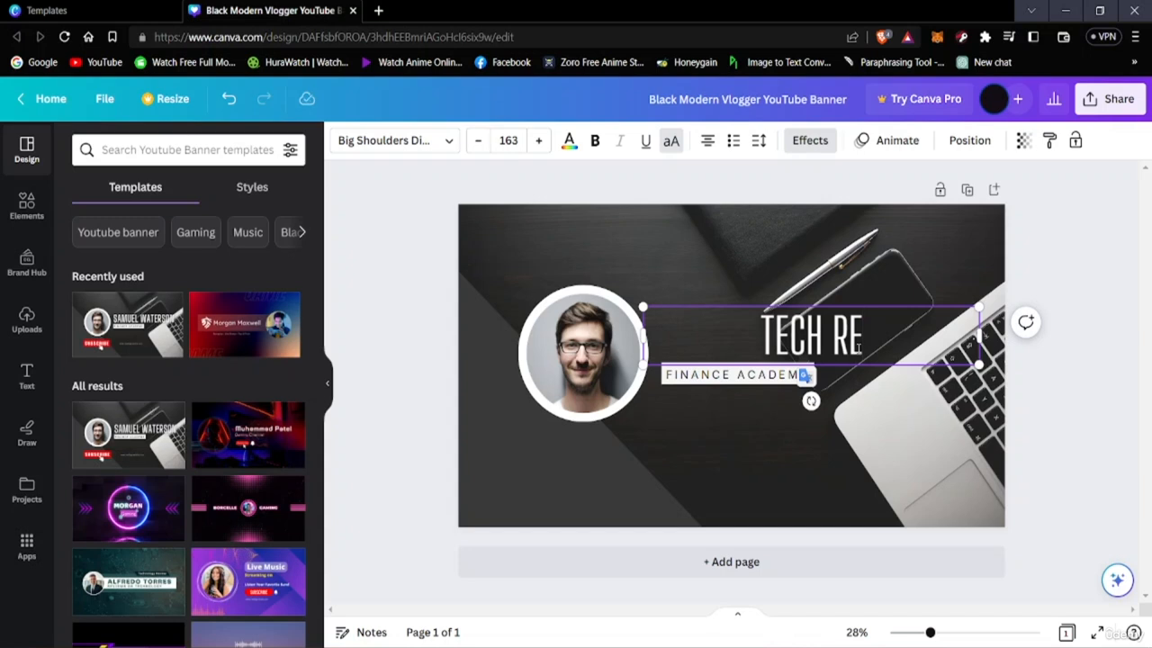
text(VIEW)
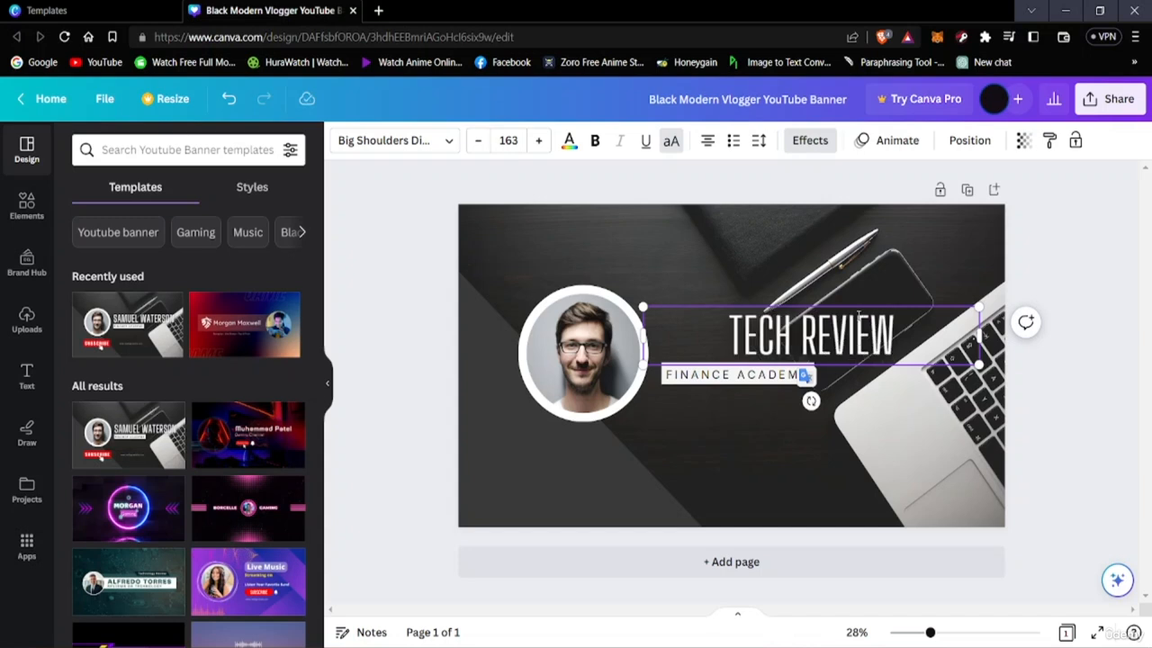
Try the Copperplate Gothic 33 BC font on the TECH REVIEW heading after going through the popular fonts
drag(732, 330, 889, 327)
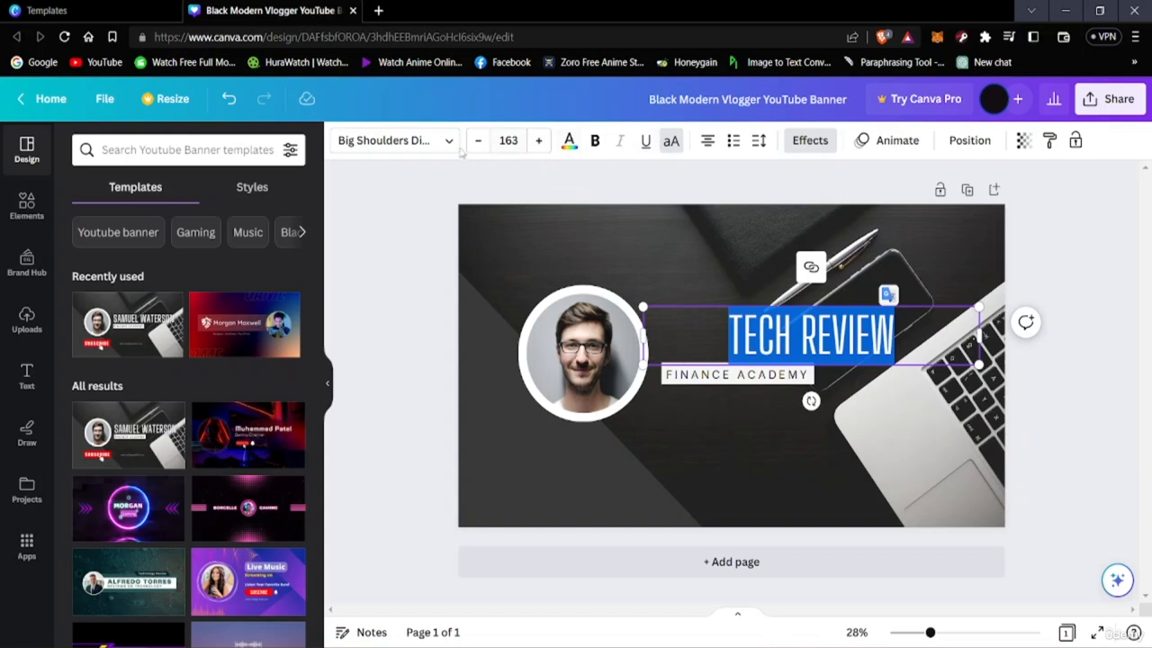
click(419, 144)
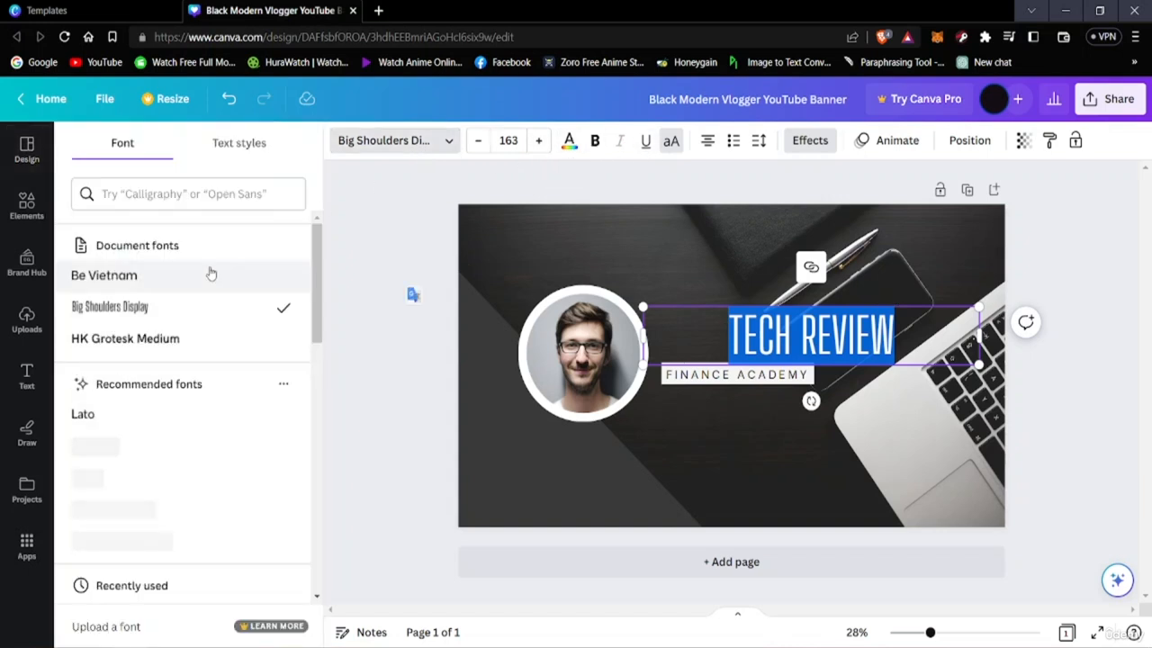
scroll(110, 434, down, 5)
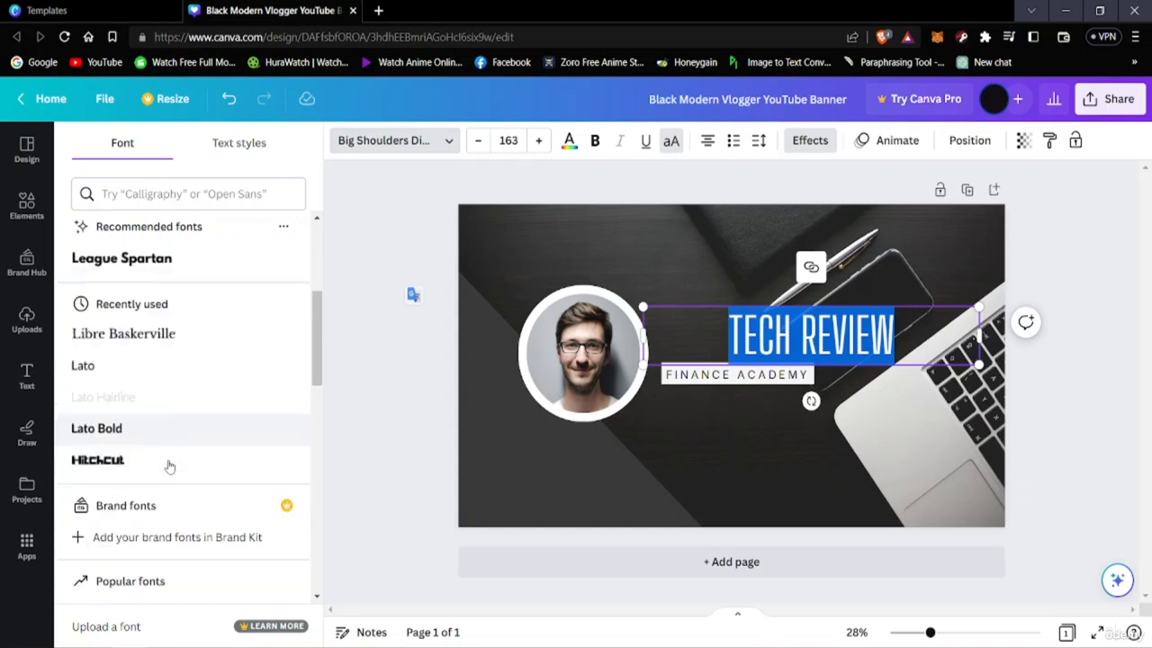
scroll(146, 457, up, 5)
scroll(142, 470, down, 15)
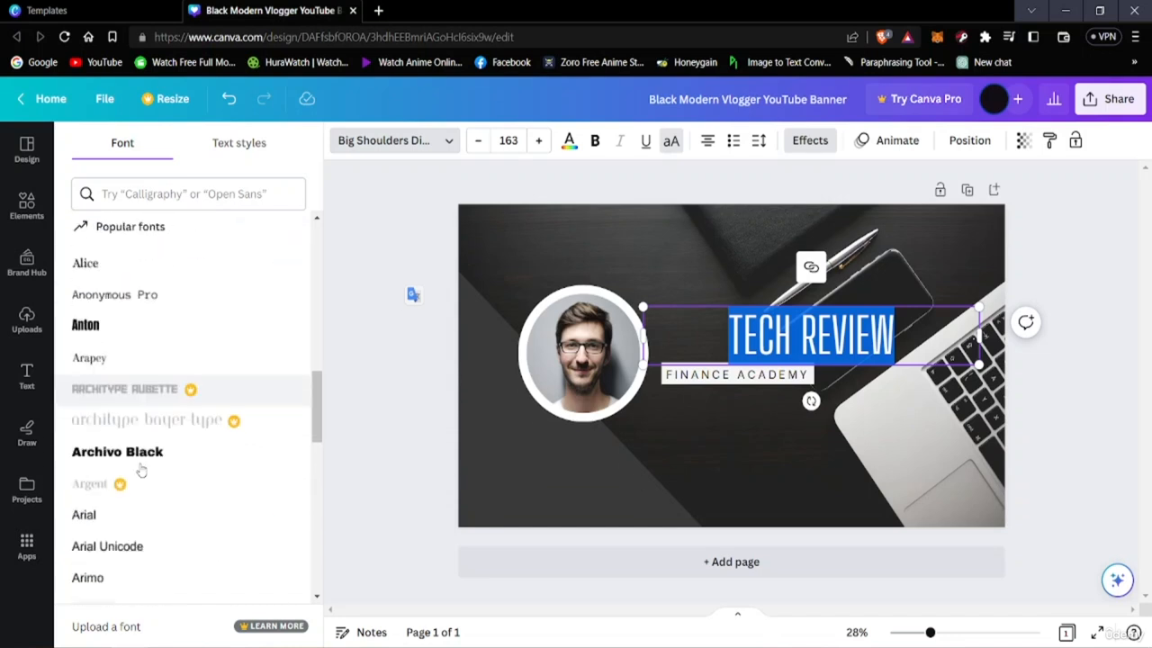
scroll(138, 459, up, 3)
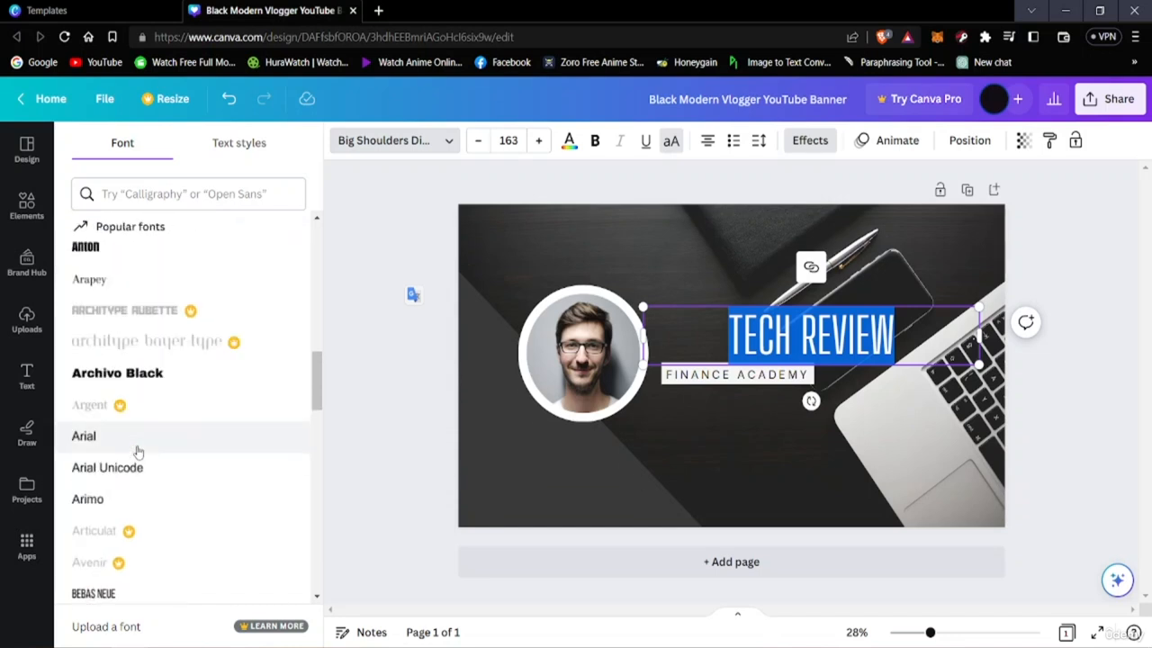
scroll(138, 452, down, 10)
scroll(140, 450, up, 1)
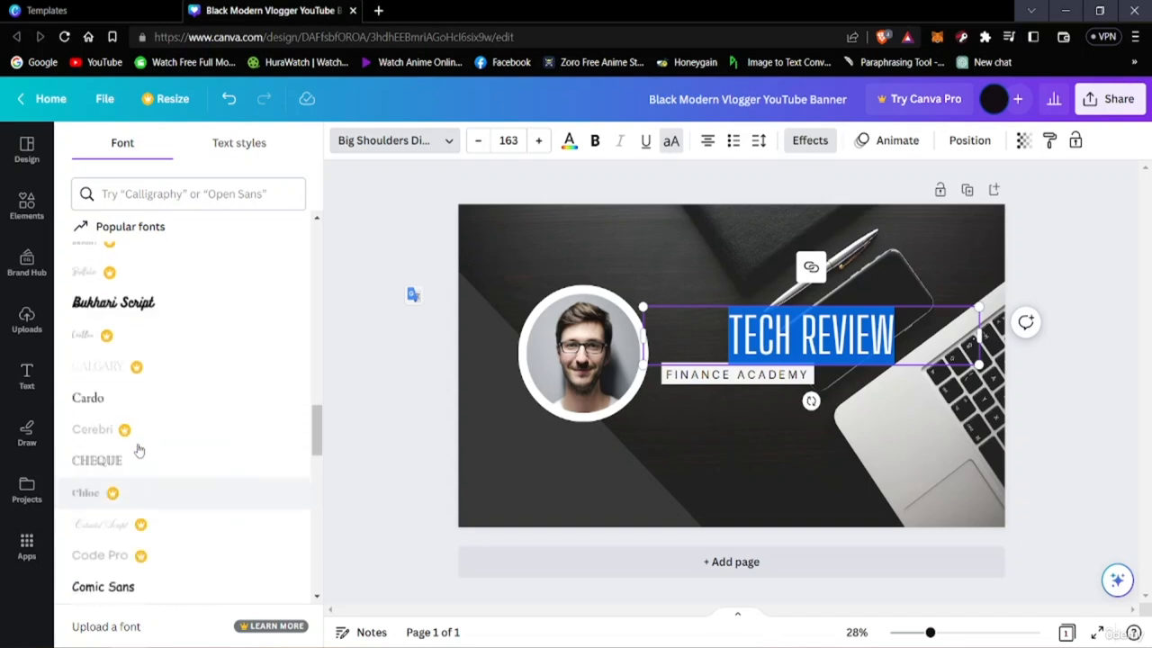
scroll(138, 468, up, 1)
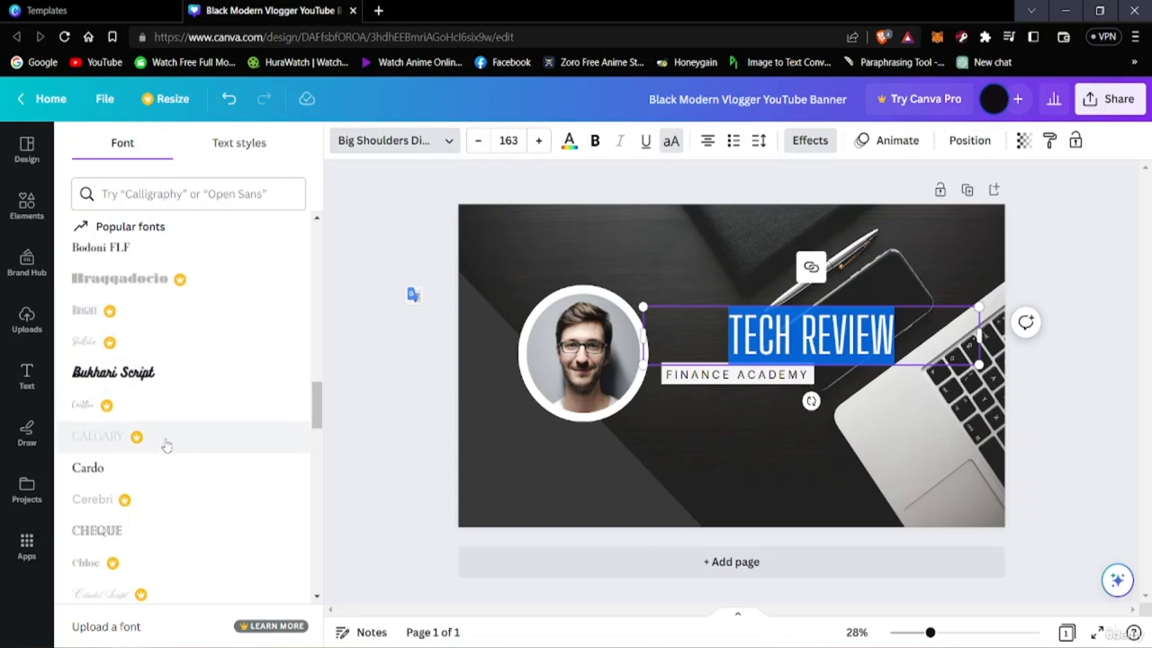
scroll(162, 441, down, 3)
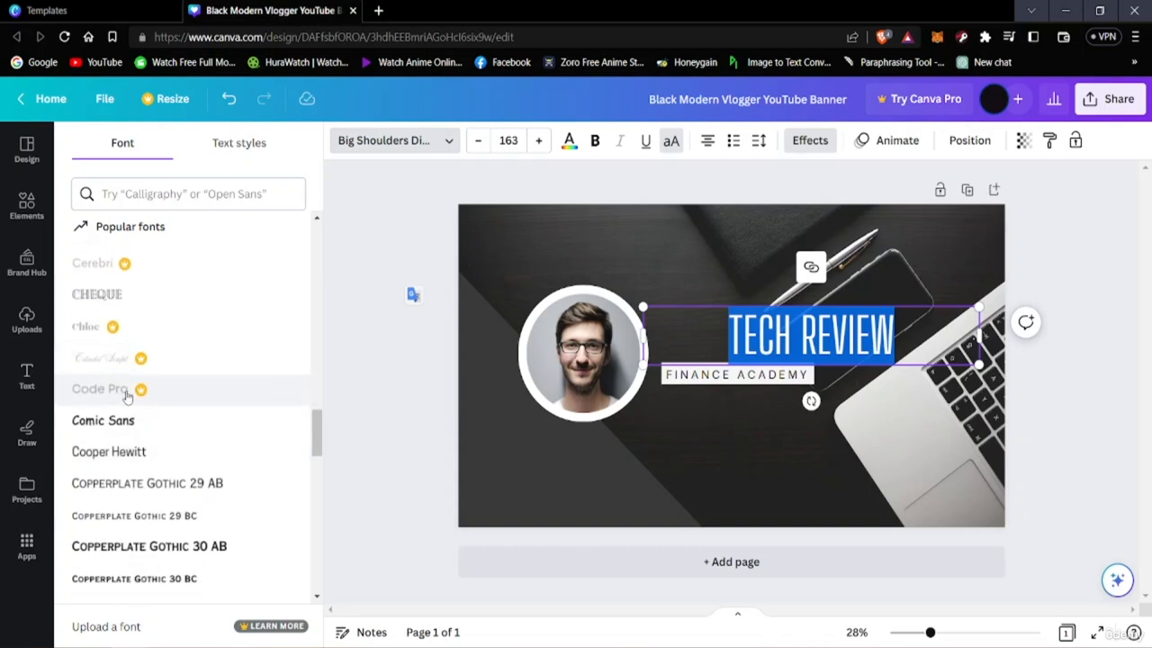
scroll(186, 484, down, 3)
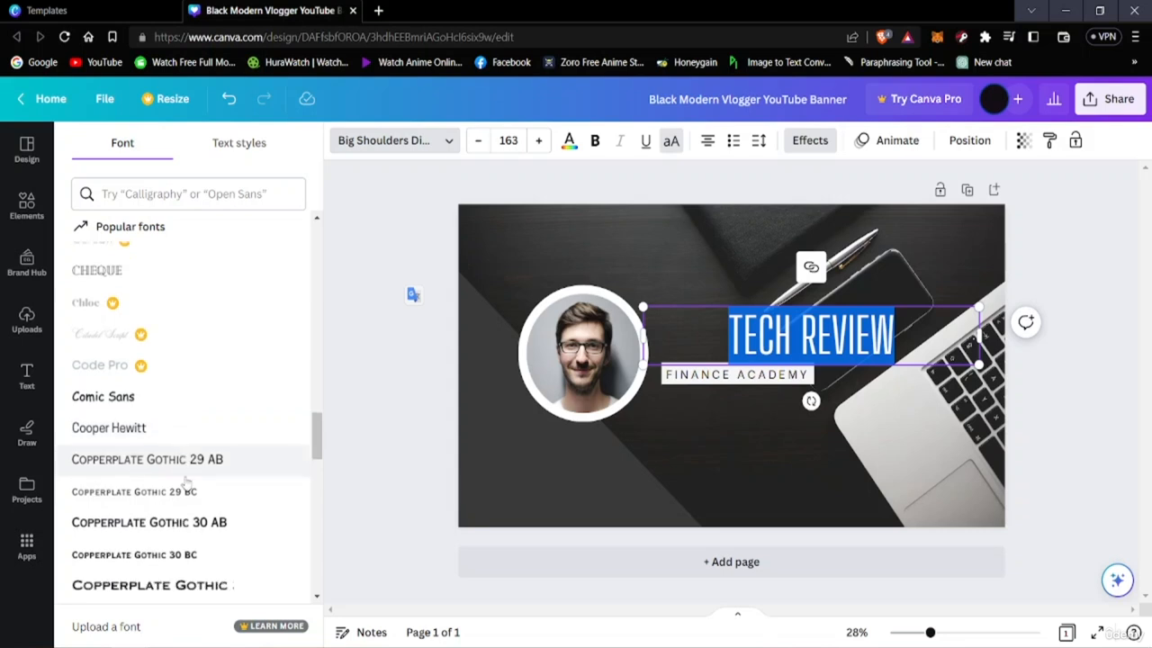
scroll(186, 483, down, 1)
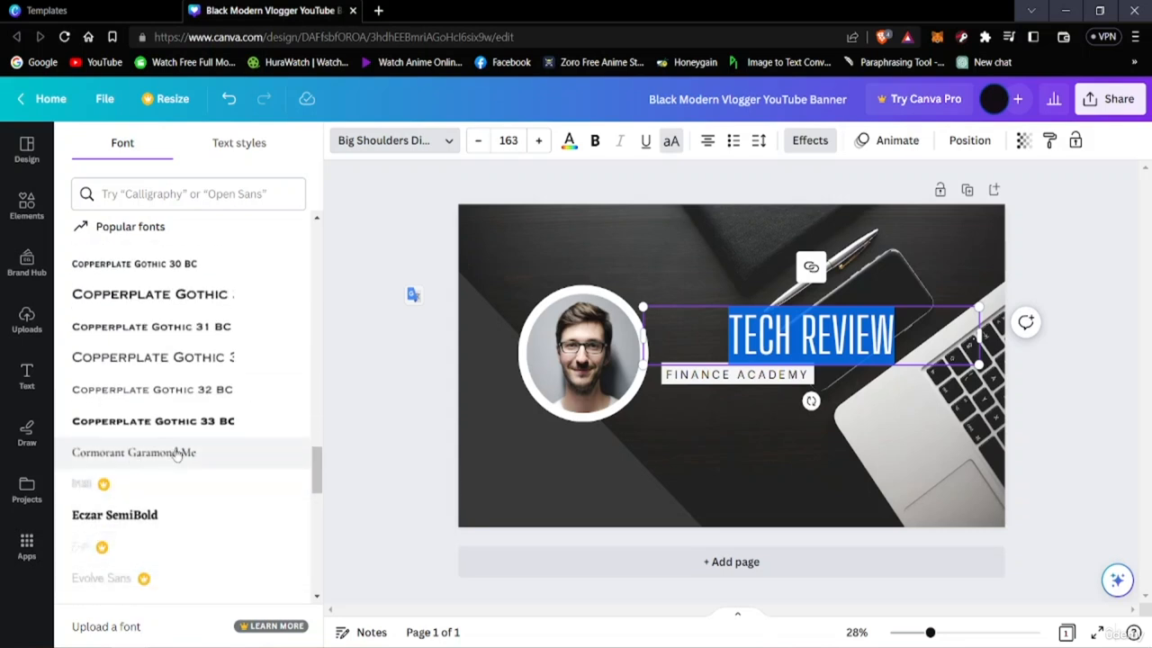
click(146, 431)
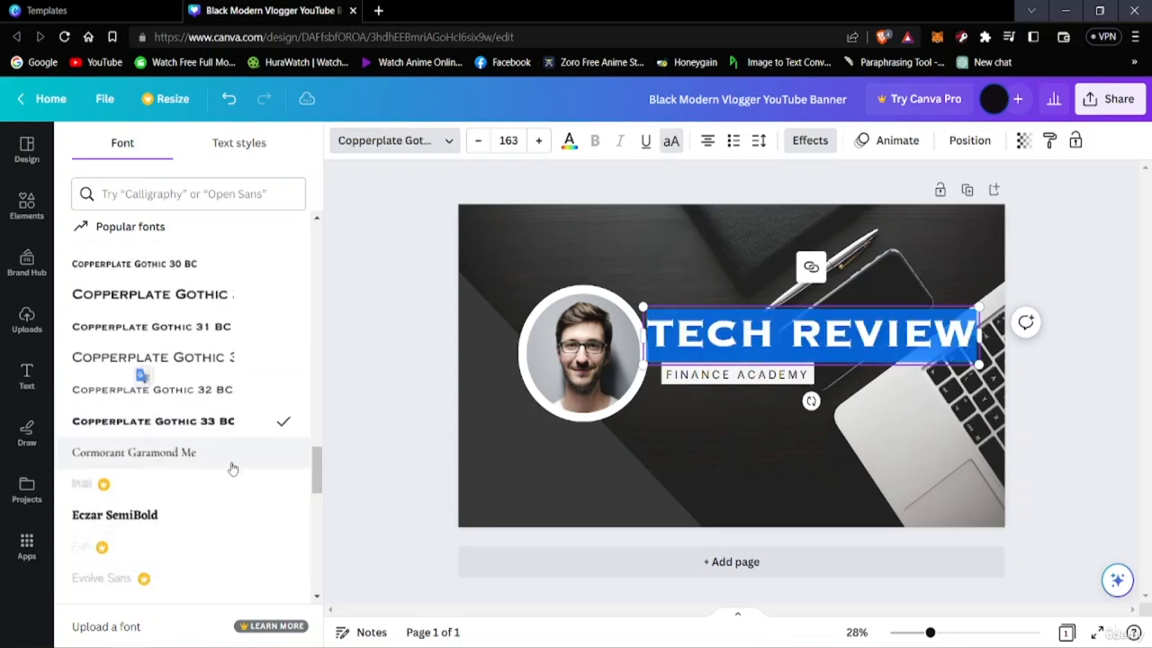
Set the TECH REVIEW heading's font to Horizon
scroll(135, 450, down, 5)
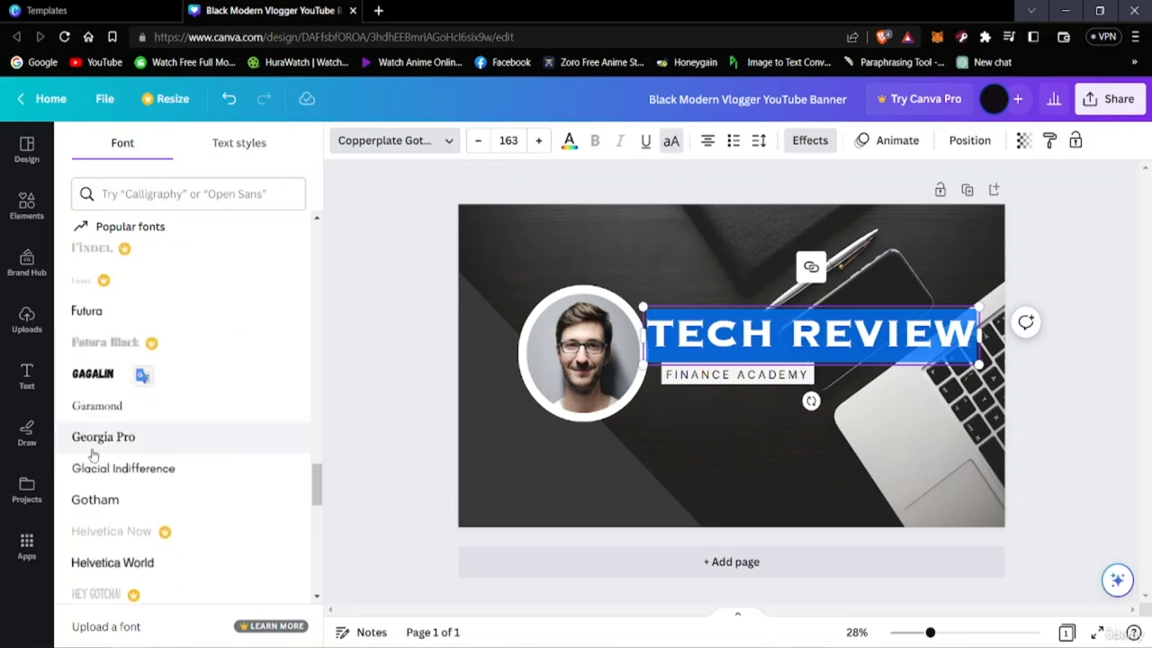
scroll(139, 378, down, 3)
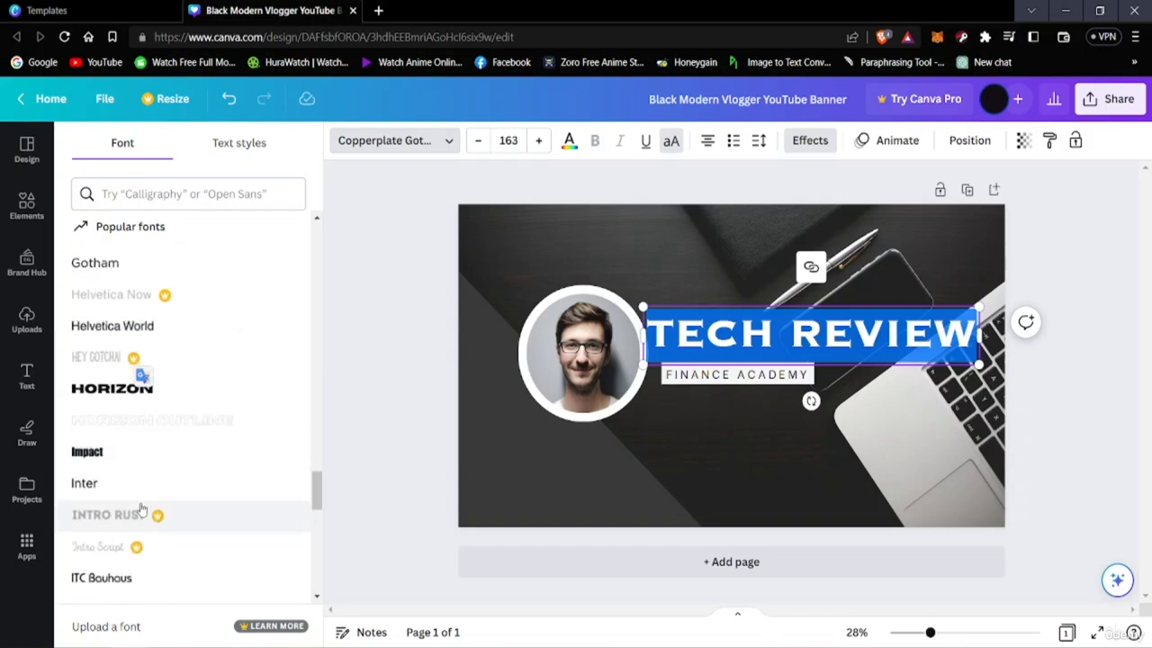
click(117, 396)
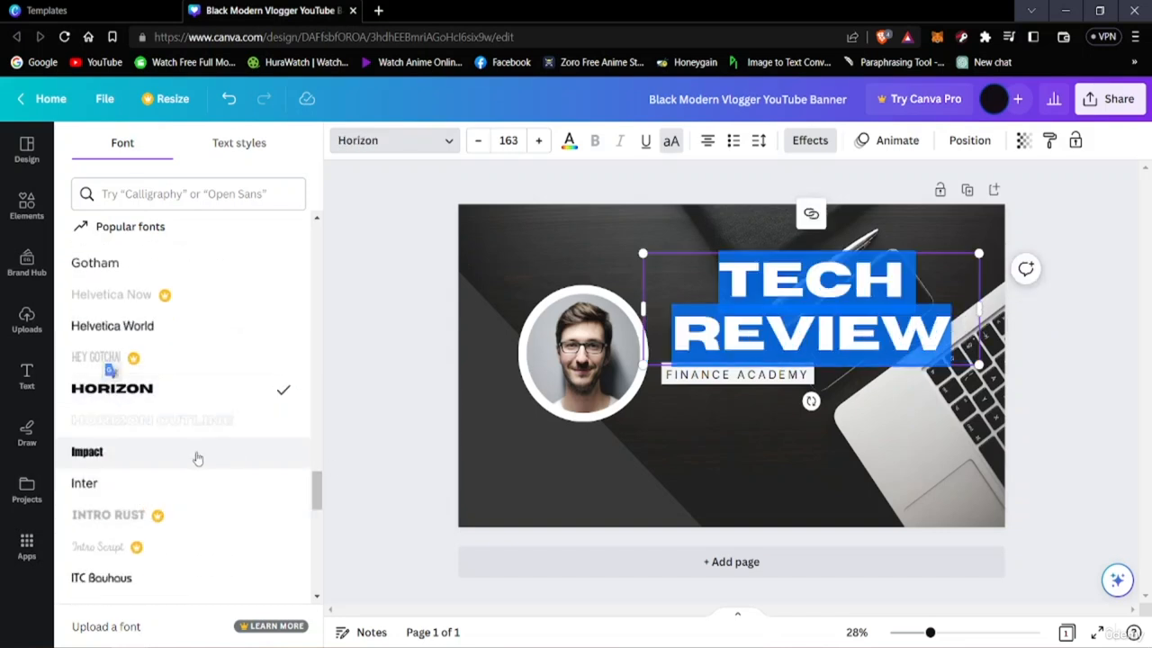
click(968, 326)
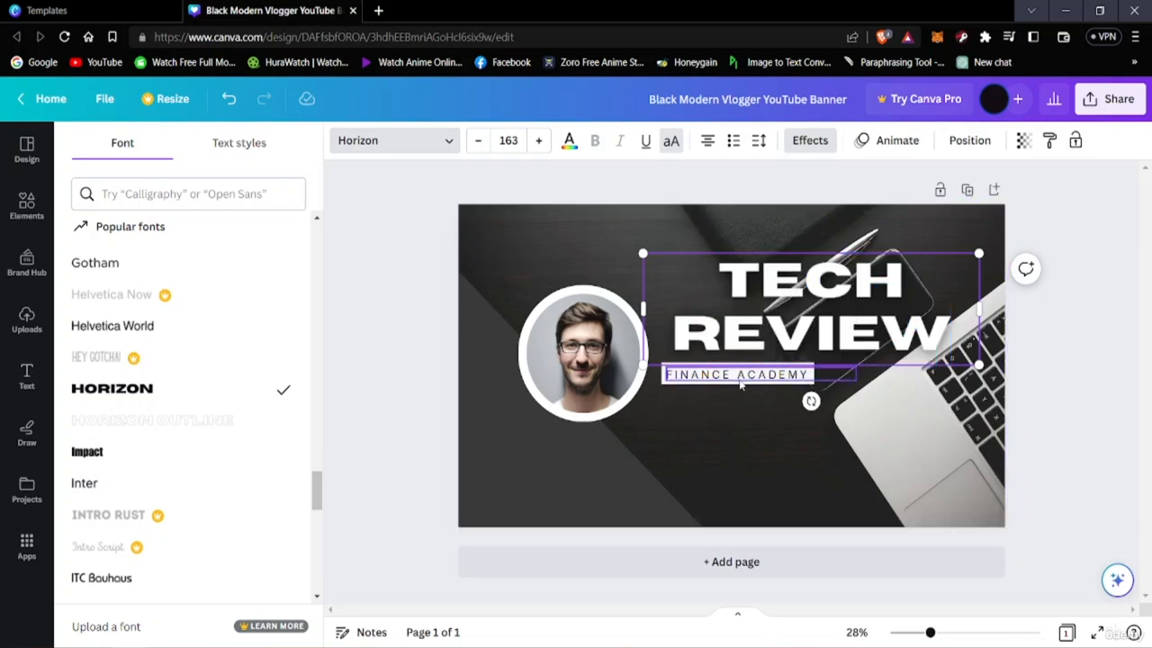
Move the FINANCE ACADEMY subtitle slightly away from the heading and replace its text with TECH REVIEWS EVERY FRIDAY
drag(750, 384, 761, 392)
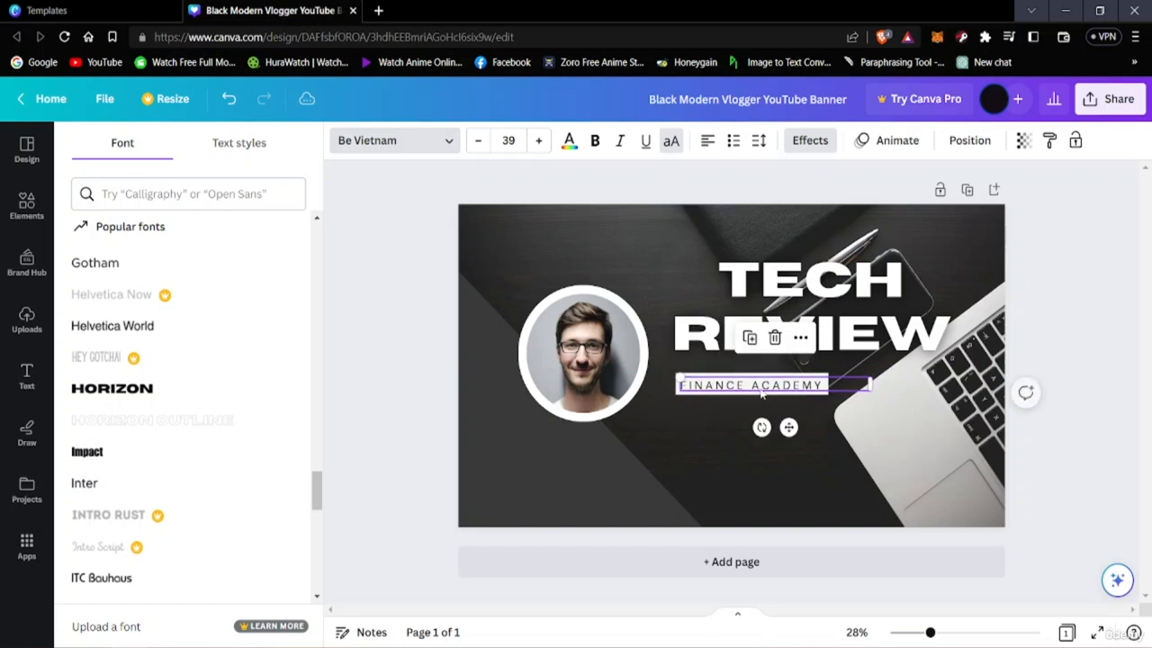
double_click(795, 385)
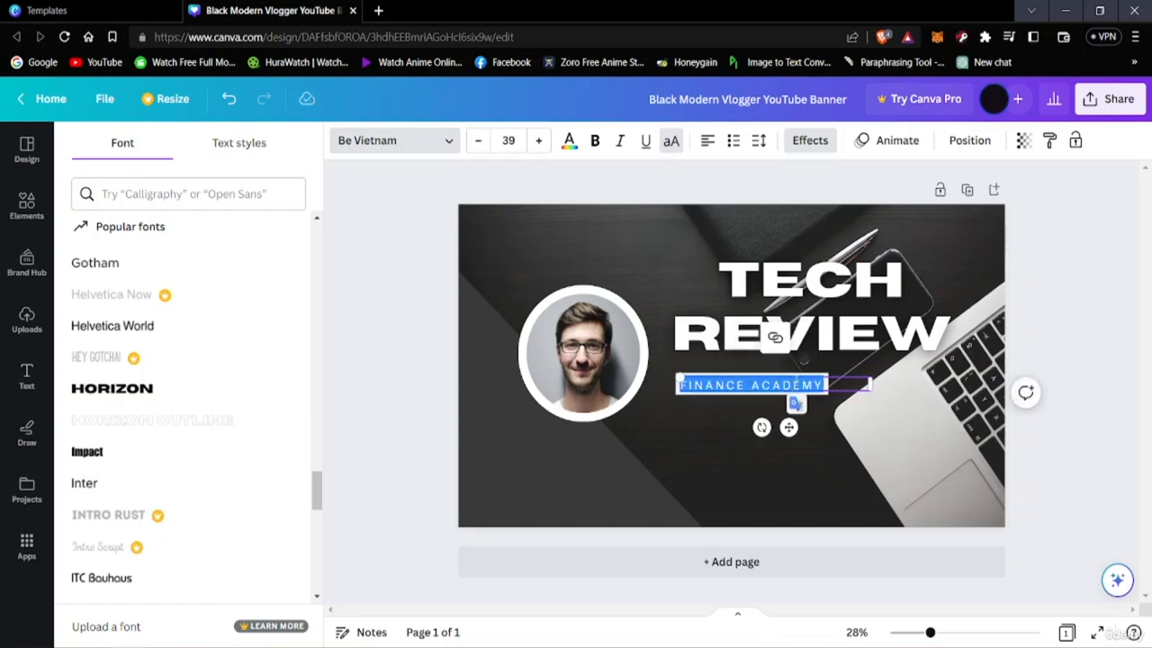
click(796, 385)
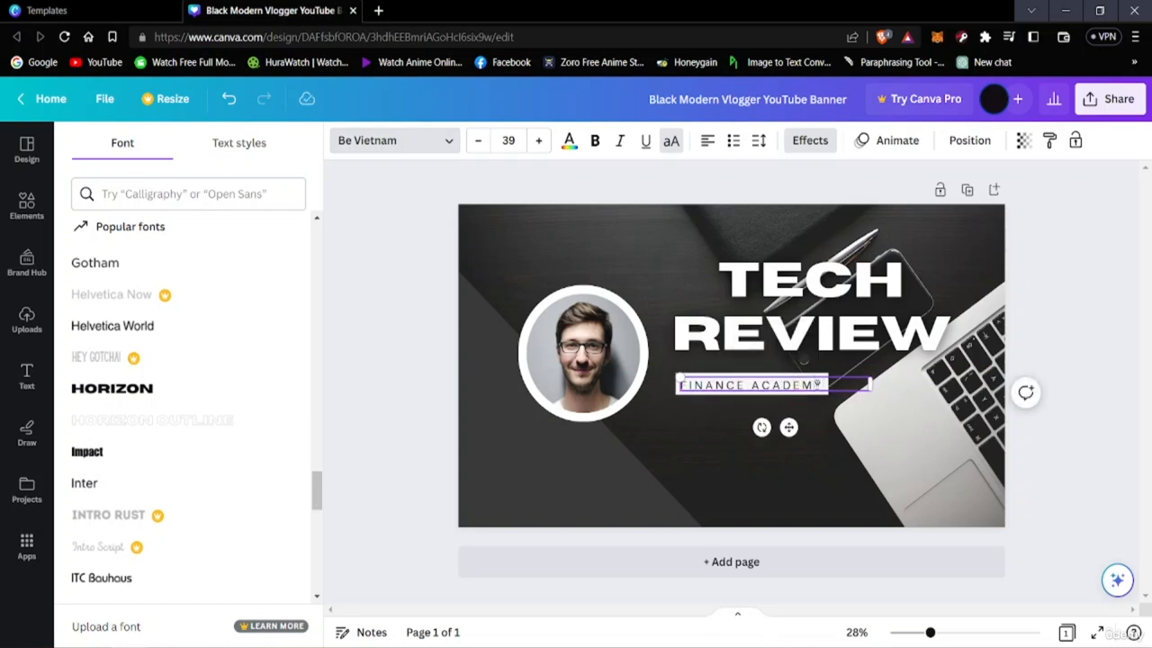
key(BackSpace)
key(BackSpace)
key(BackSpace)
key(BackSpace)
key(BackSpace)
key(BackSpace)
key(BackSpace)
key(BackSpace)
key(BackSpace)
key(BackSpace)
key(BackSpace)
key(BackSpace)
key(BackSpace)
key(BackSpace)
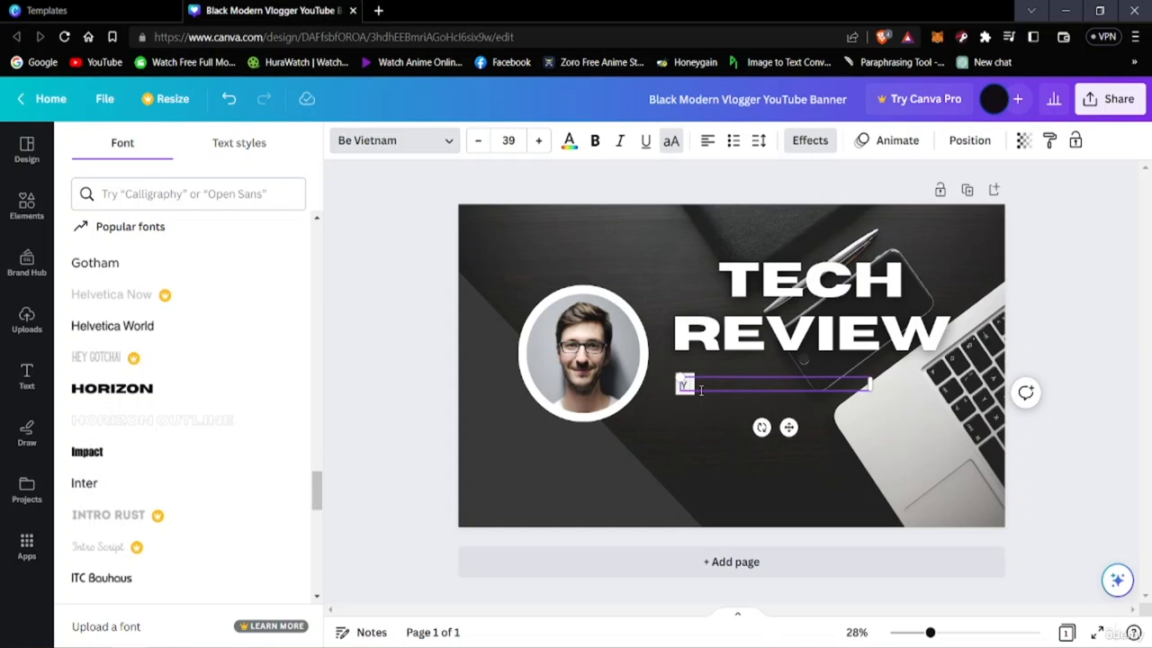
text(TECH)
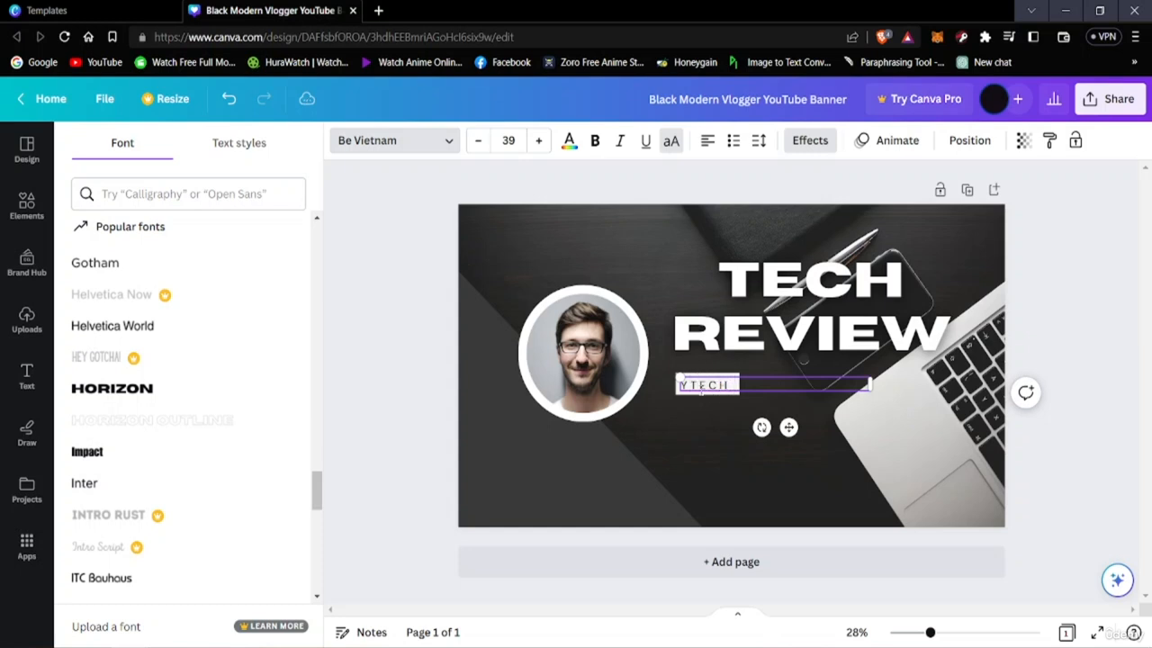
text( REVI)
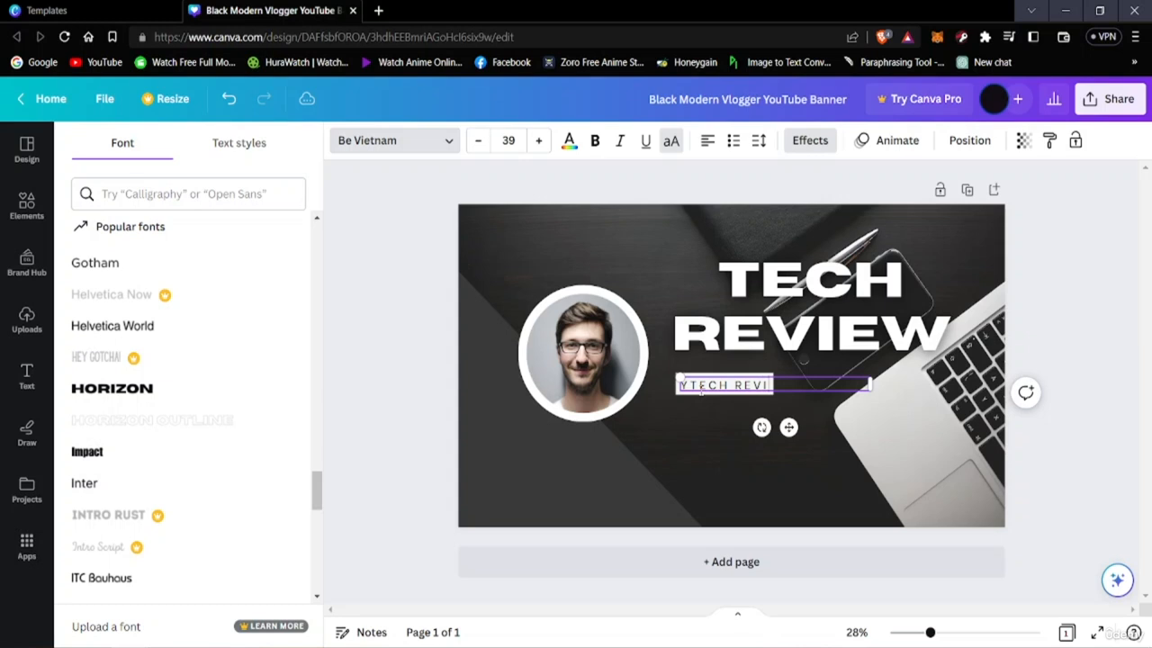
text(EWS)
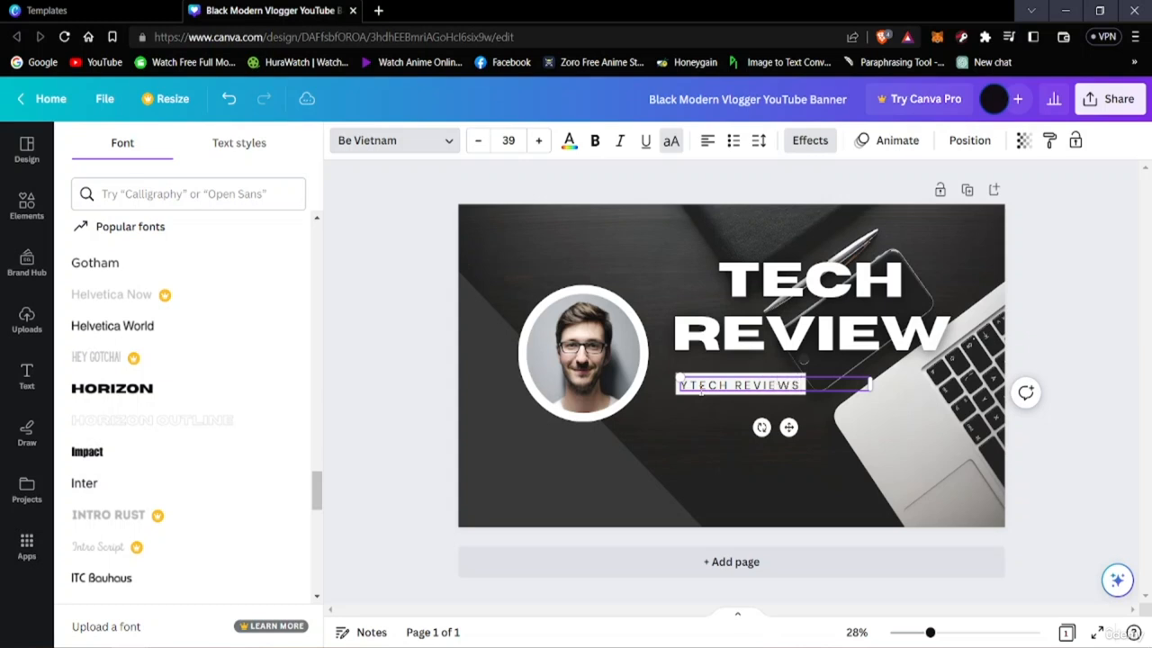
text( EVE)
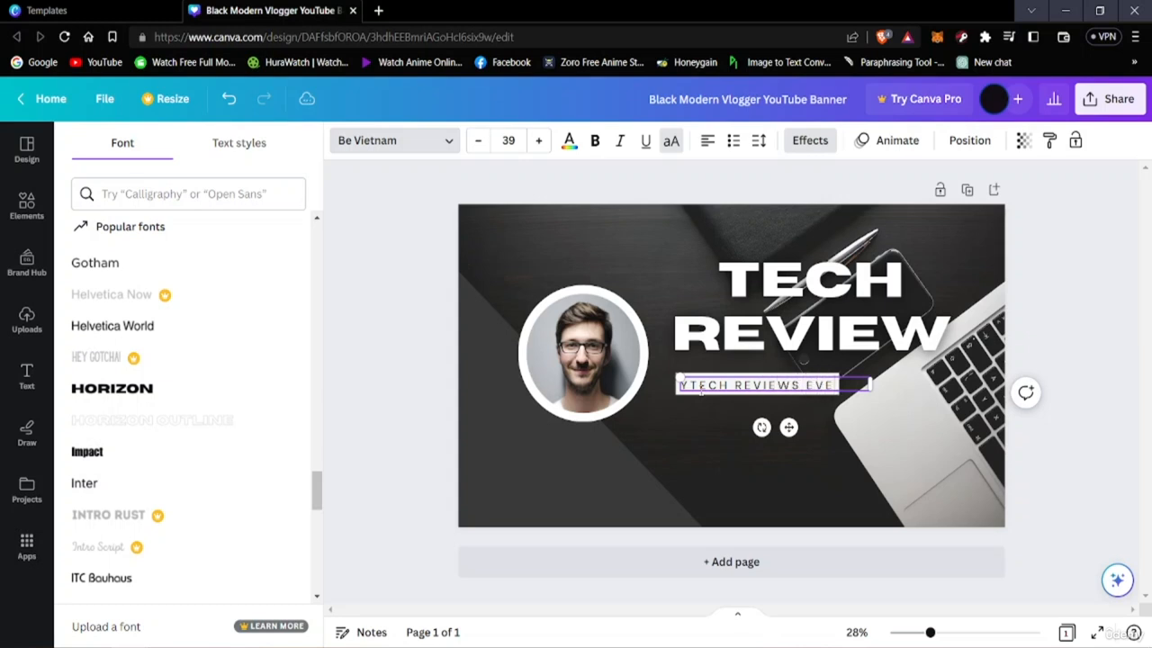
text(RY FRIDAY)
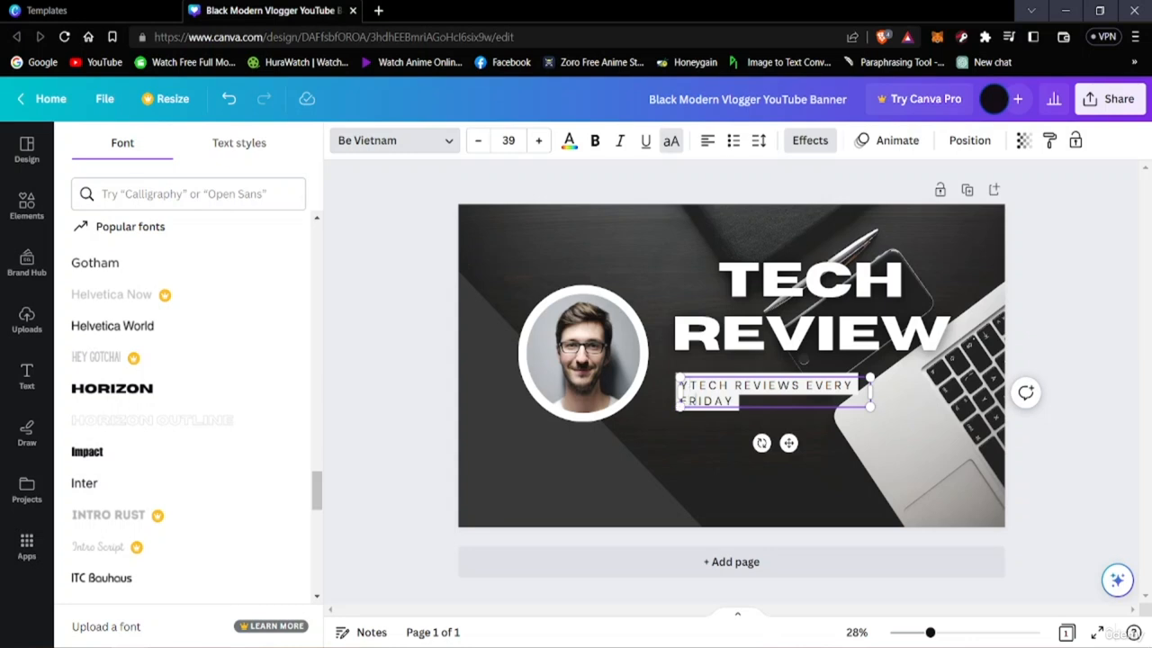
key(BackSpace)
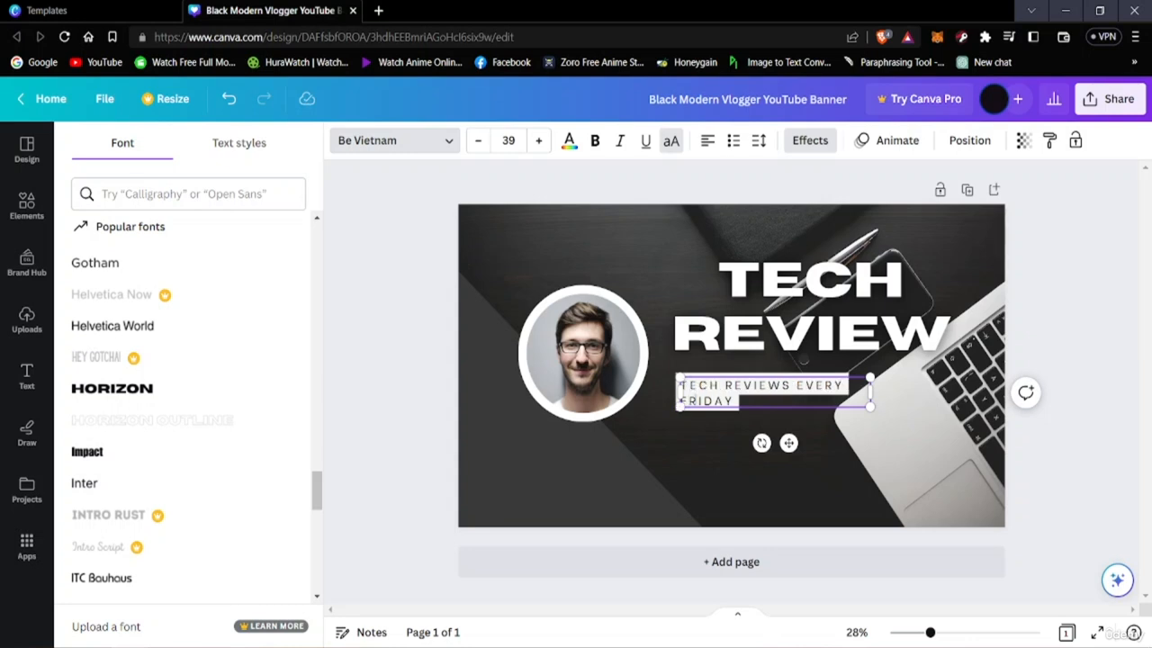
click(907, 450)
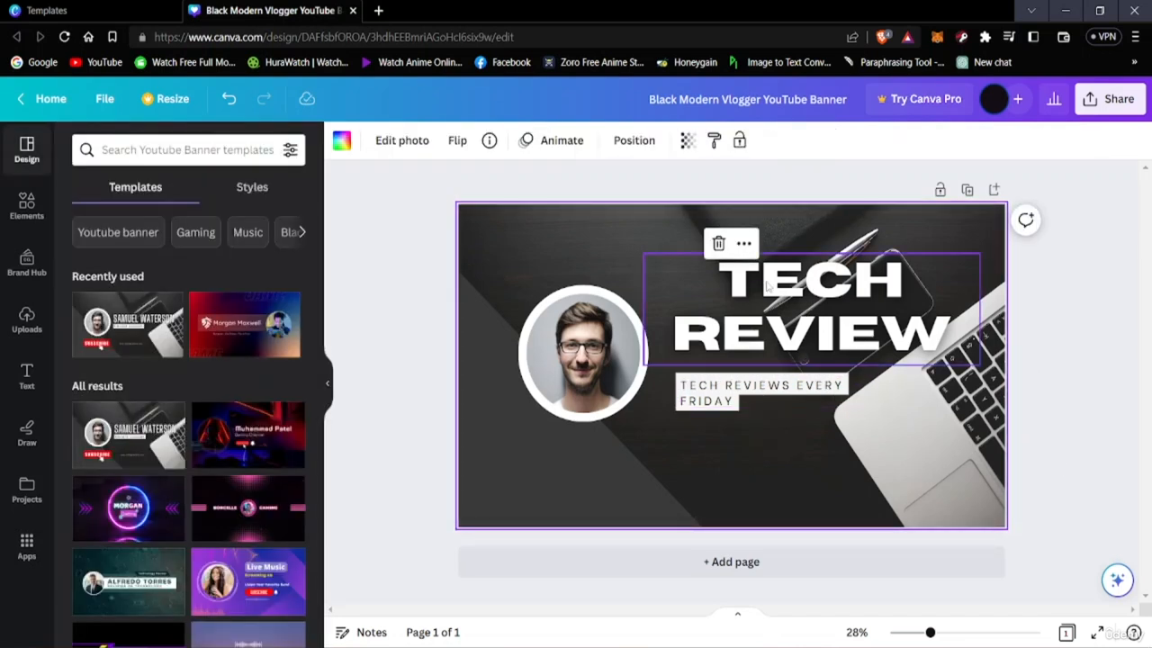
Move the TECH REVIEW heading slightly down and to the left so it sits directly above the subtitle
drag(757, 293, 743, 303)
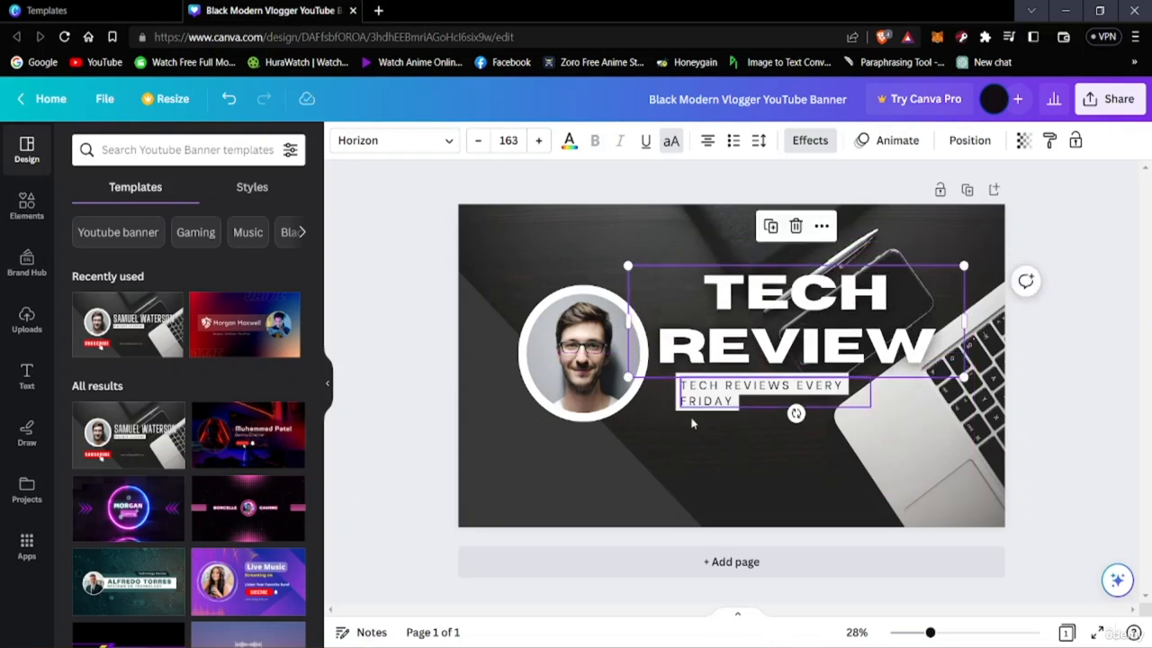
click(837, 432)
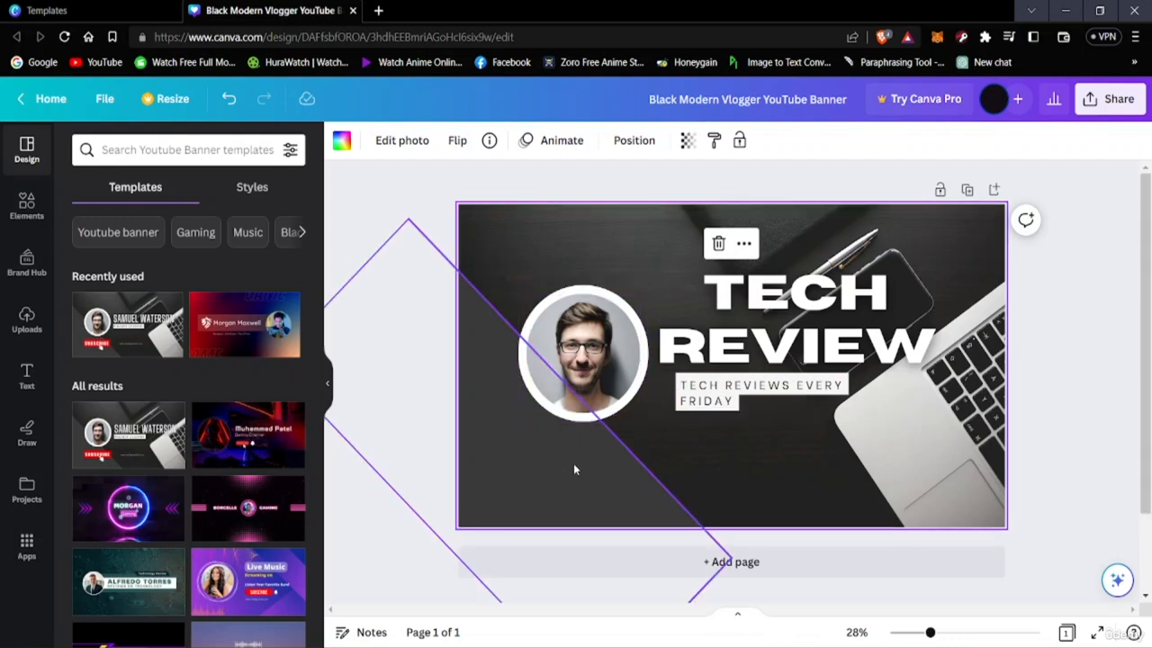
Try shifting the dark diagonal shape behind the portrait to a slightly different position
drag(574, 469, 518, 465)
right_click(517, 465)
key(Escape)
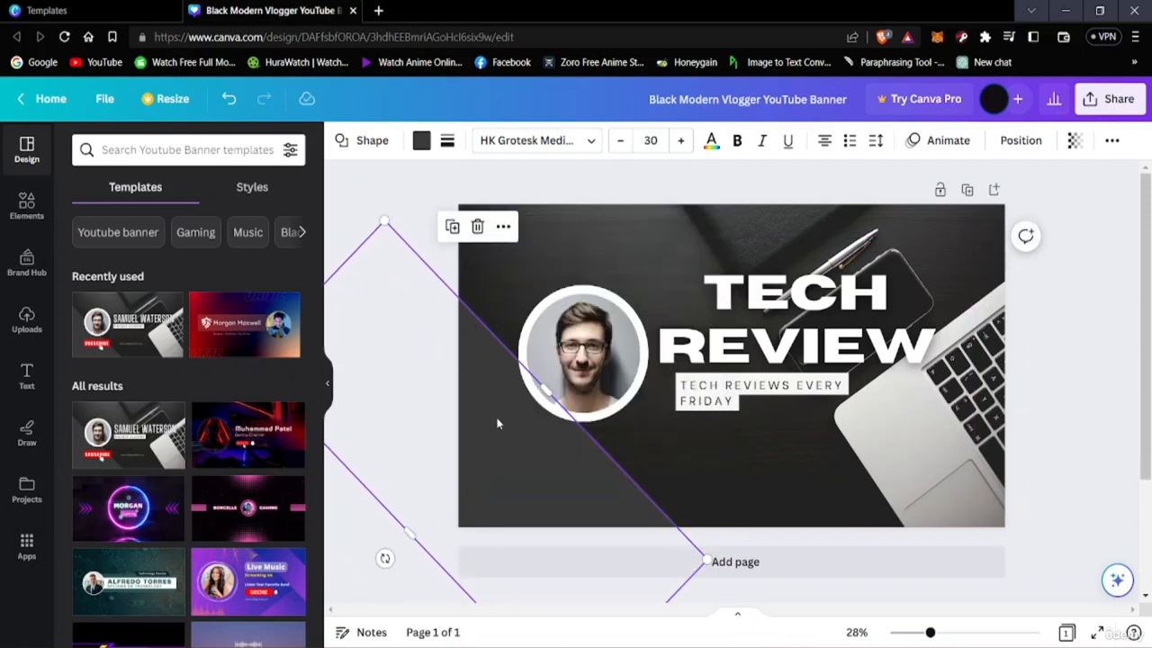
mouse_move(594, 489)
mouse_down()
mouse_move(566, 480)
mouse_move(620, 438)
mouse_move(583, 484)
mouse_move(605, 470)
mouse_up()
click(688, 448)
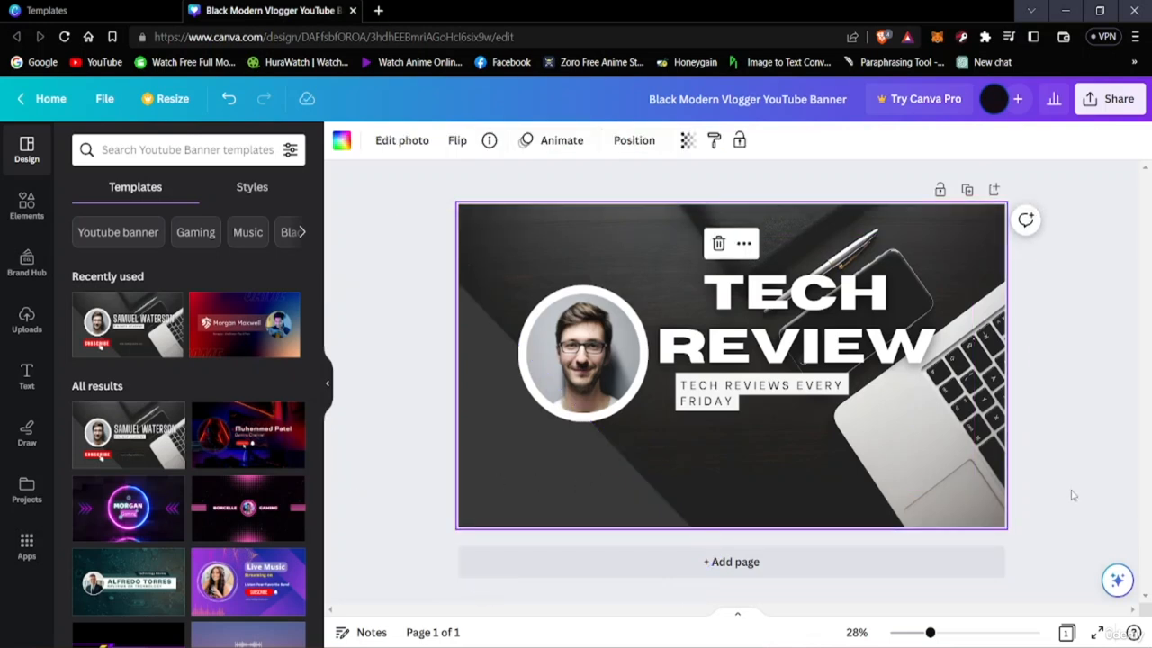
click(538, 466)
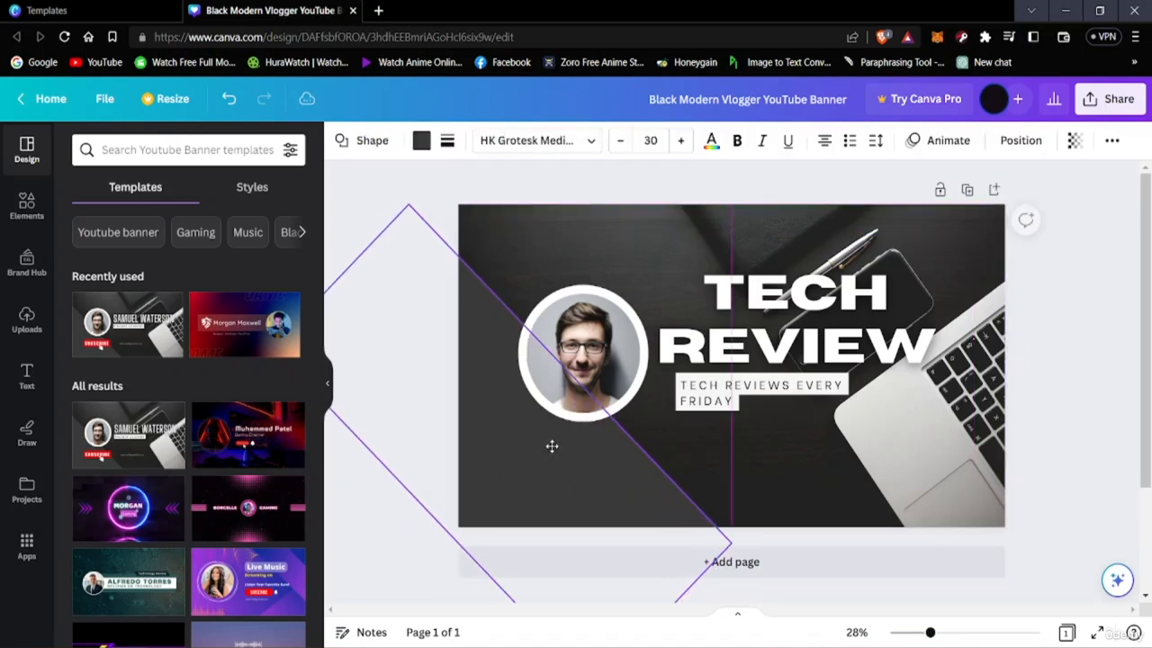
click(660, 438)
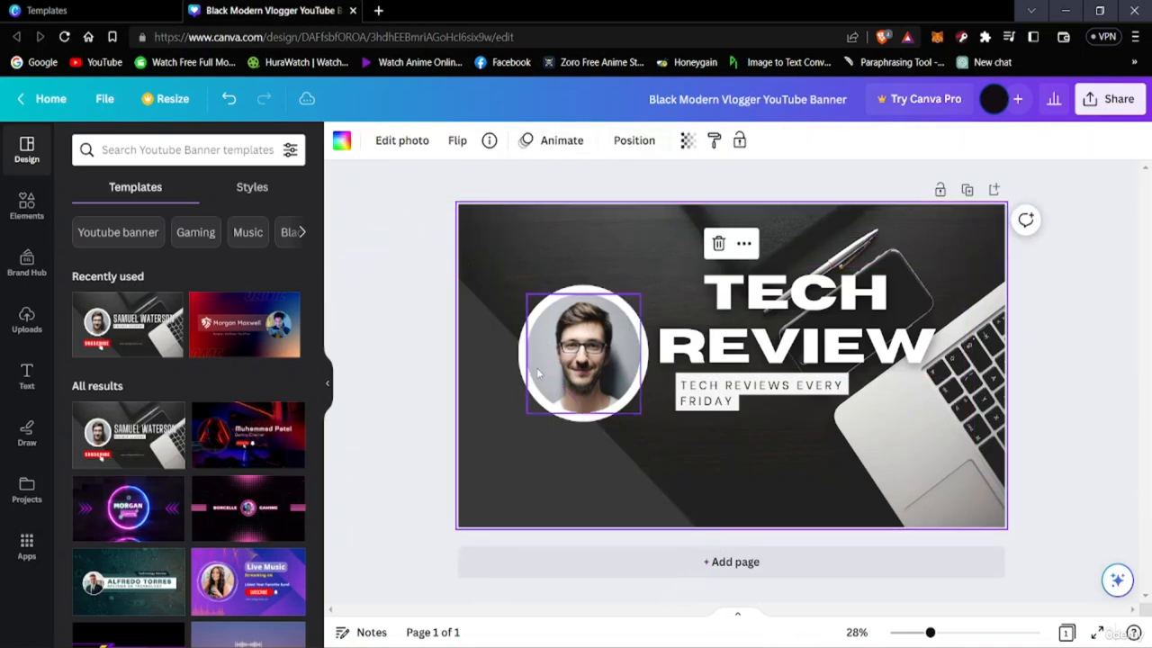
Delete the man's portrait photo from the circular frame, keeping the empty frame on the banner
click(562, 335)
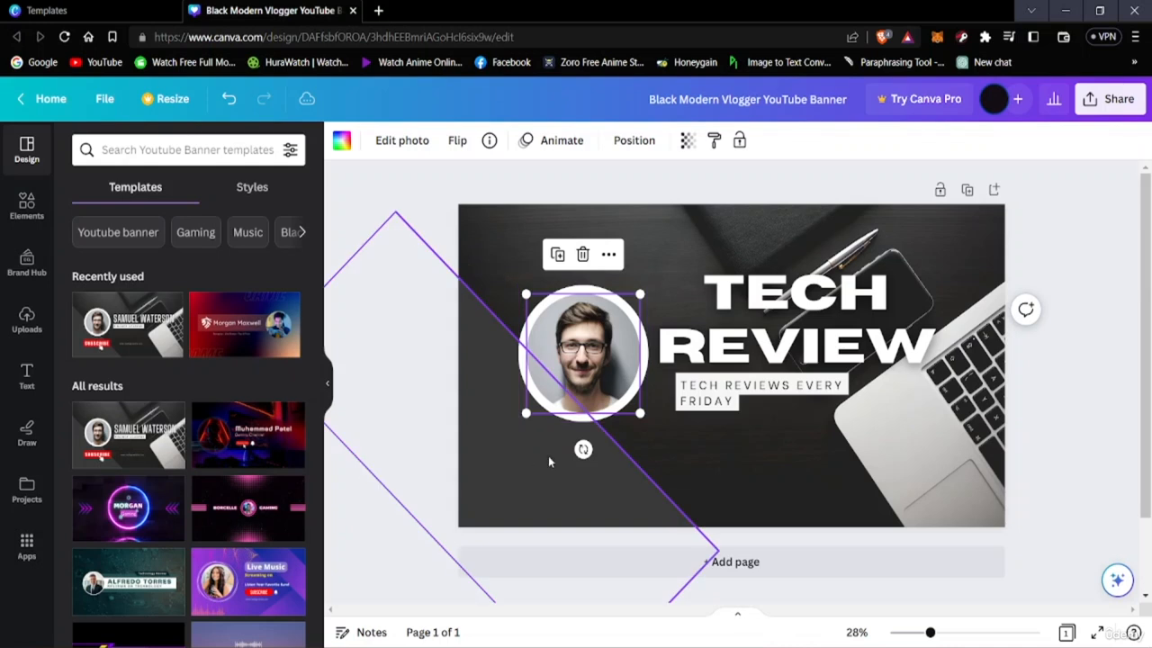
right_click(585, 339)
click(574, 341)
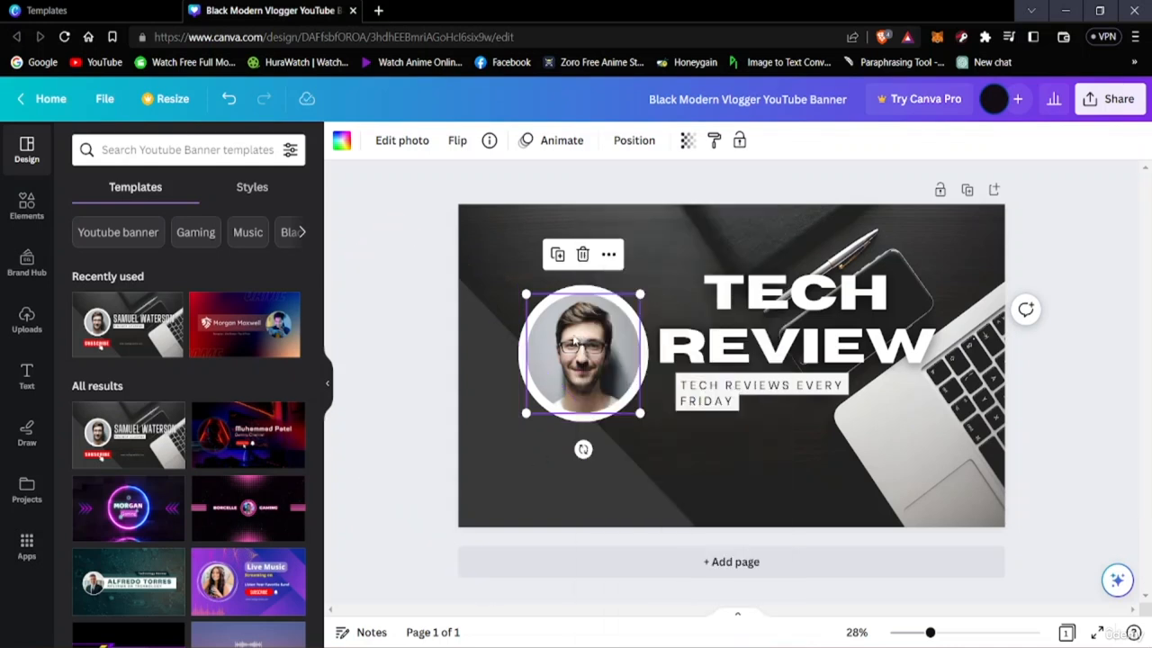
mouse_move(583, 335)
mouse_down()
mouse_move(591, 361)
mouse_move(583, 335)
mouse_up()
click(582, 254)
click(574, 299)
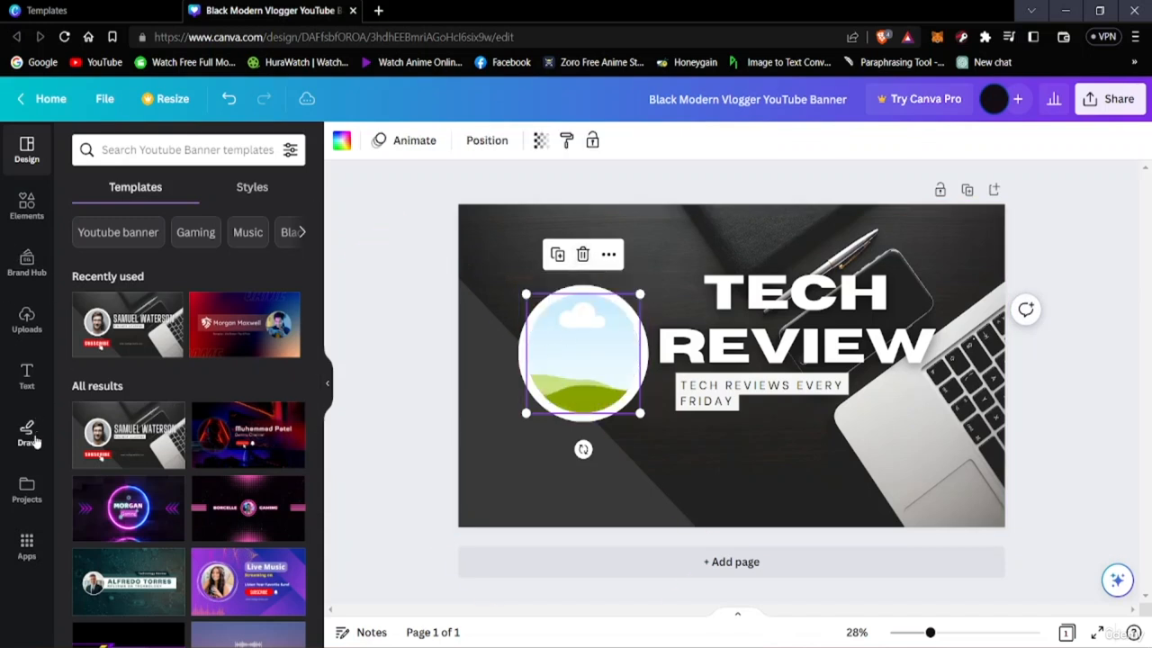
Place the uploaded round black-and-white logo into the circular frame and position it over the white circle
click(41, 333)
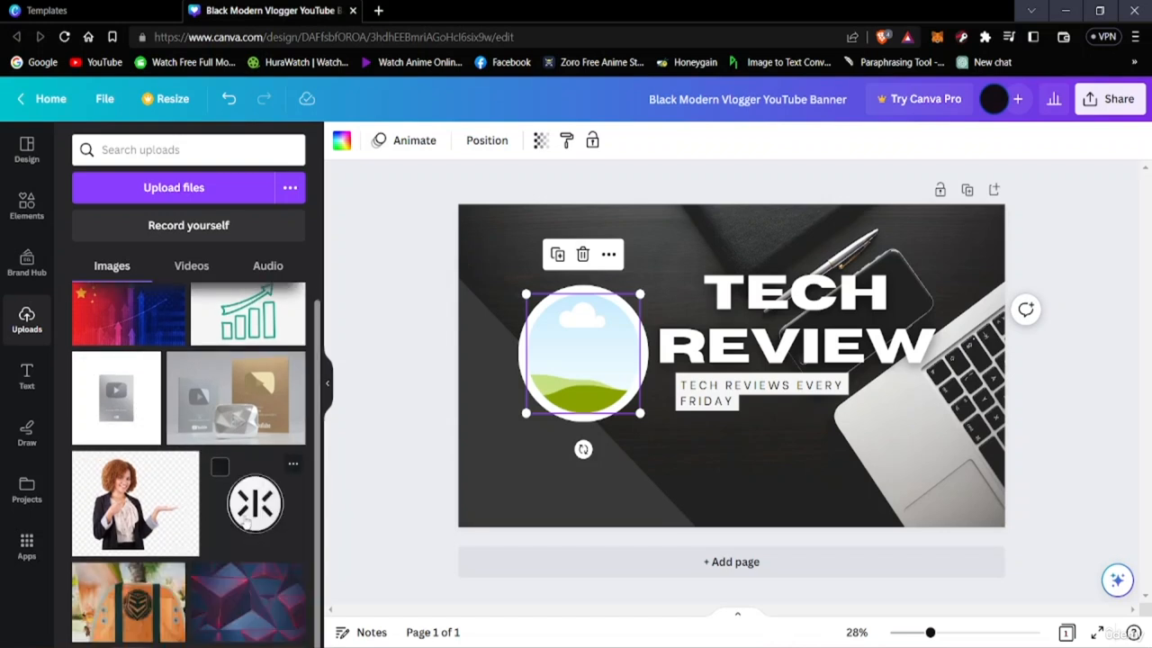
click(255, 504)
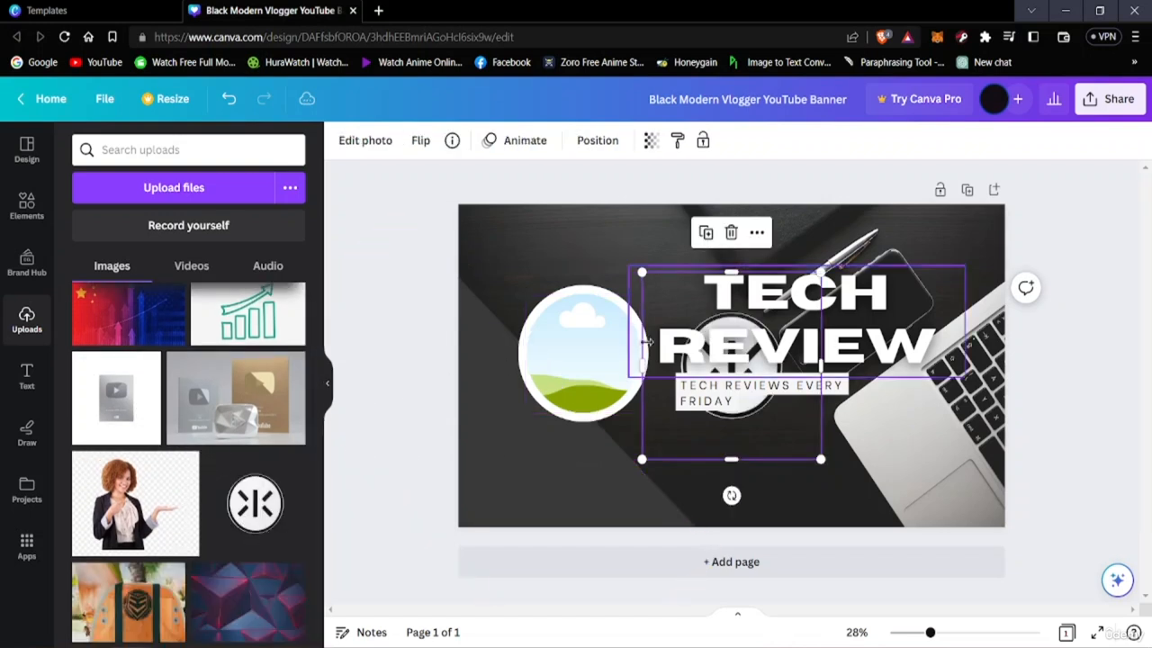
drag(724, 422, 574, 437)
click(573, 363)
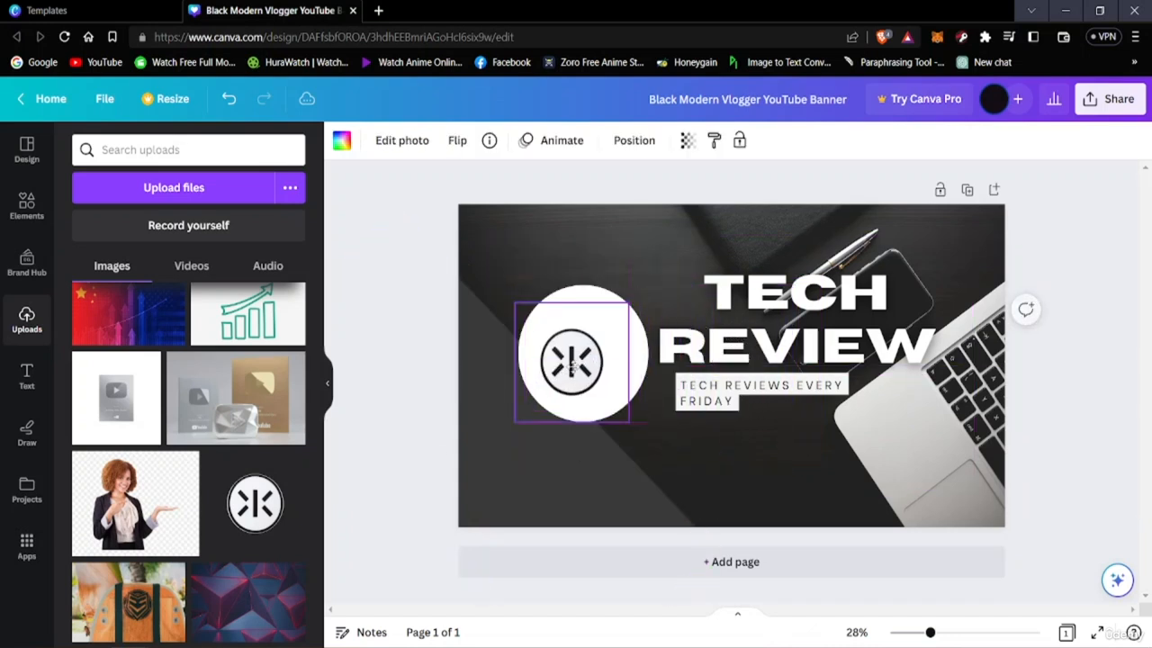
mouse_move(573, 362)
mouse_down()
mouse_move(569, 331)
mouse_move(585, 358)
mouse_up()
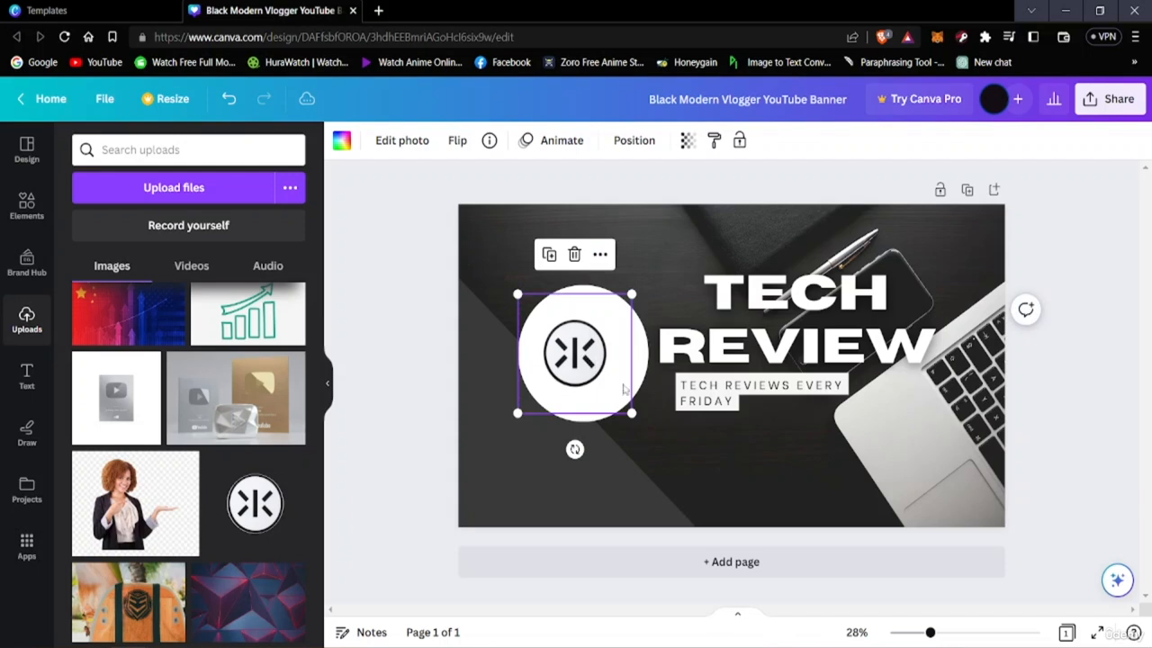
Enlarge the framed logo until it fills the white circle and center it there
drag(628, 412, 582, 383)
drag(658, 435, 741, 465)
drag(627, 394, 603, 367)
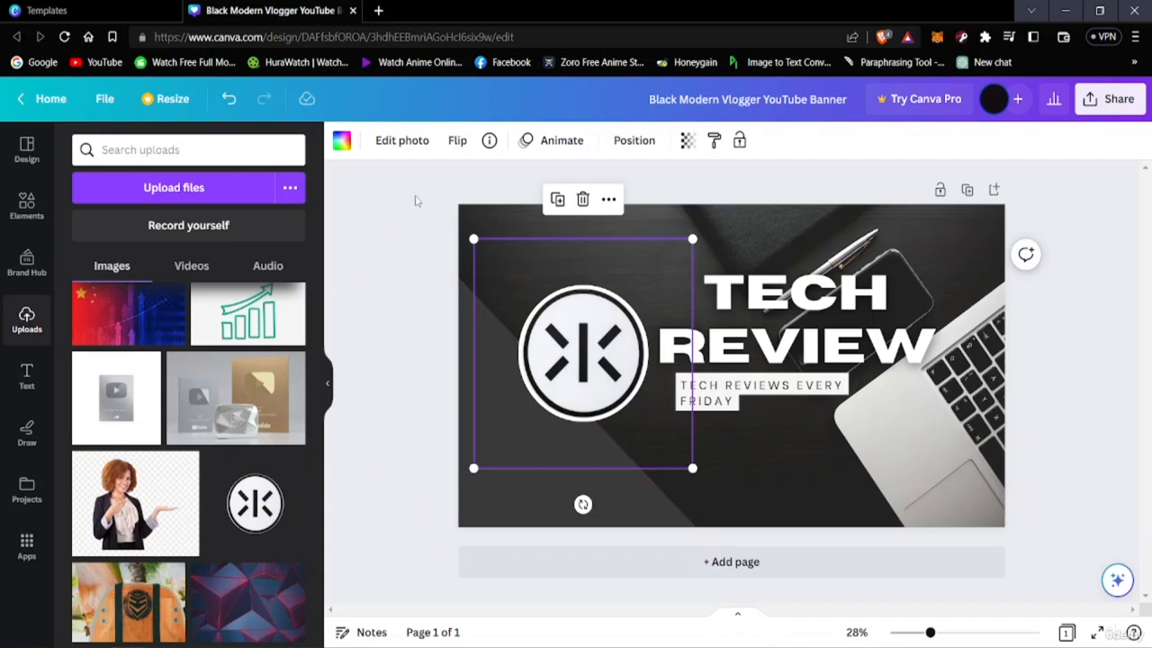
click(416, 200)
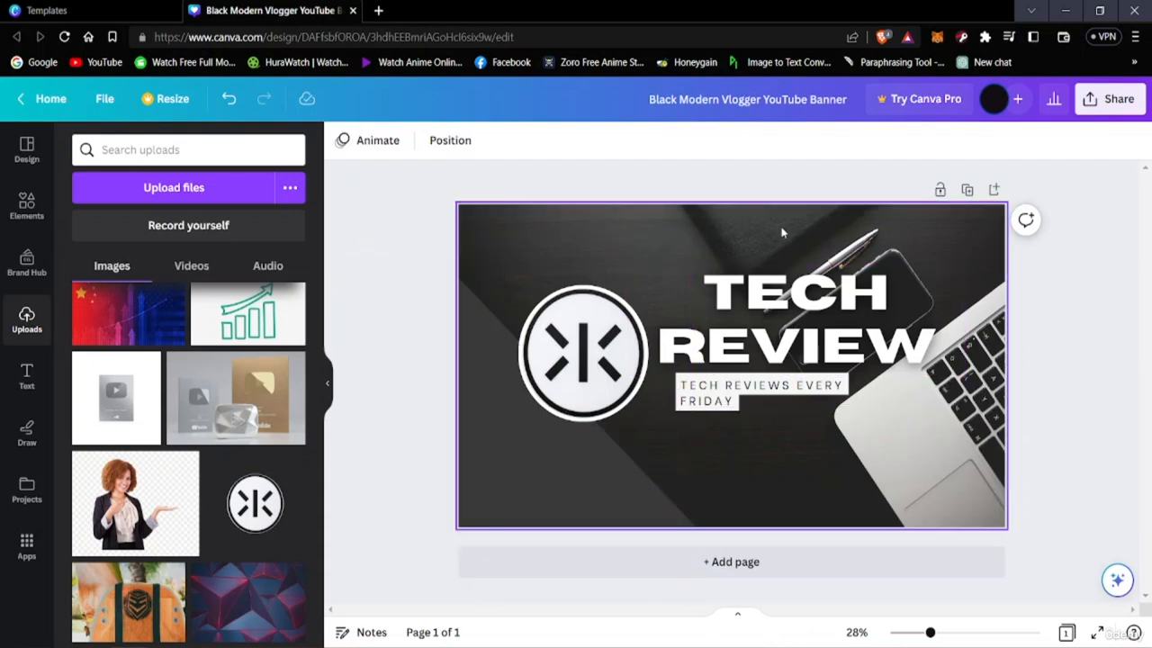
Try the dark diagonal shape at a position nearer the banner's bottom center and add a second page
click(989, 223)
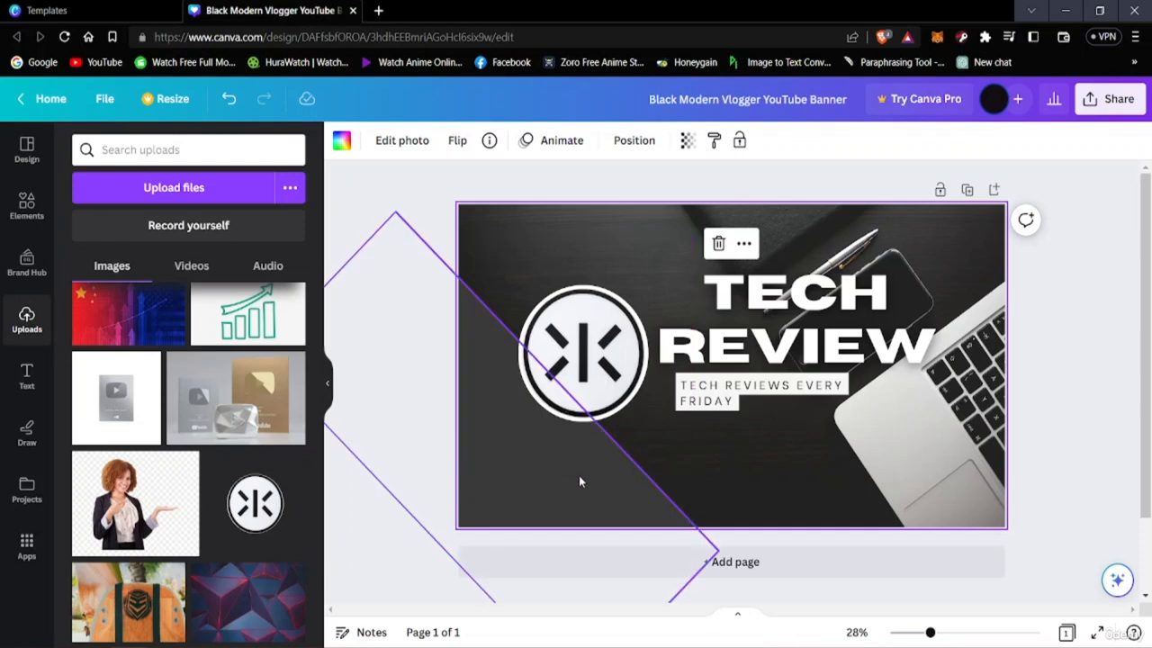
drag(537, 476, 559, 408)
click(797, 561)
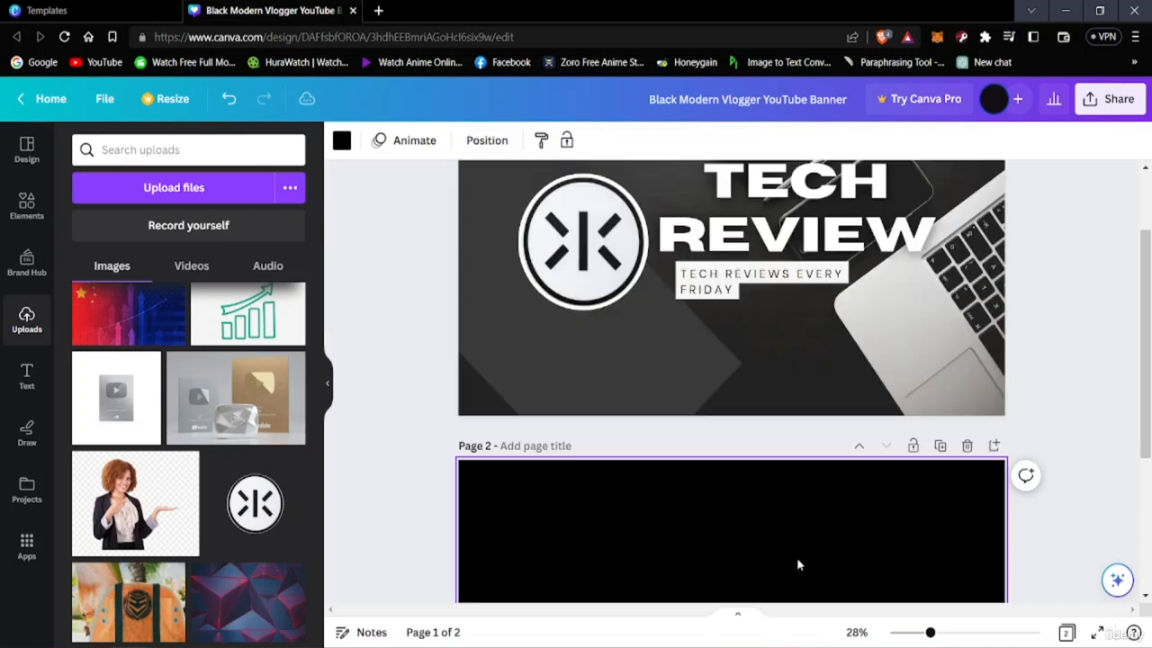
scroll(792, 507, up, 5)
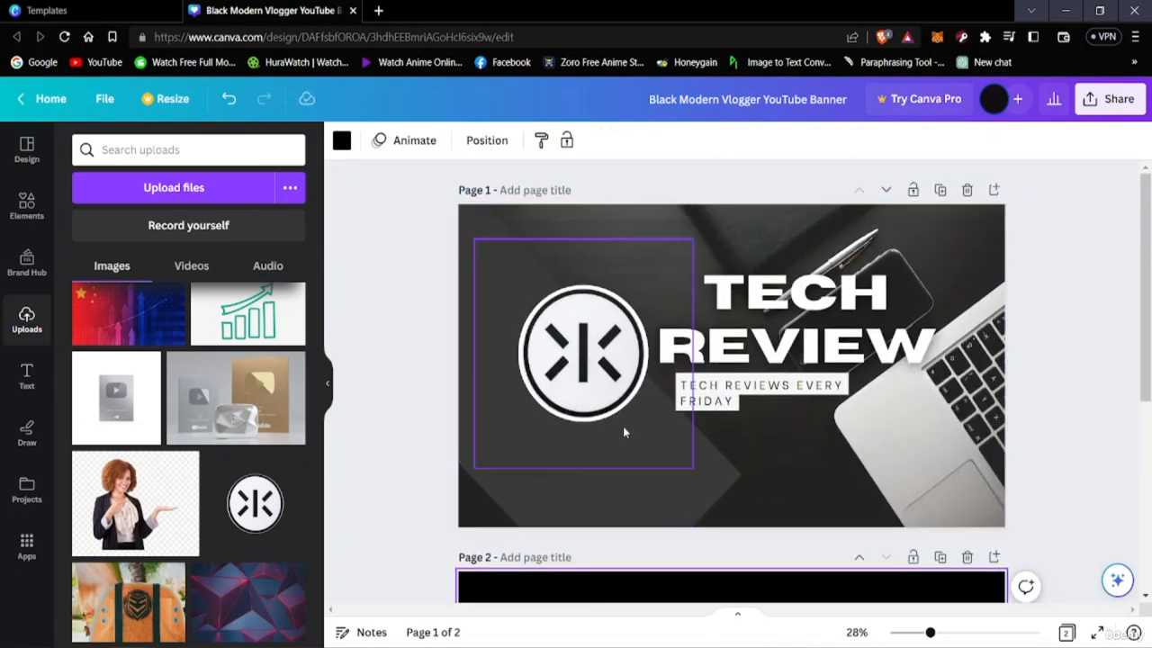
Move the dark diagonal shape back so it fills the banner's lower-left corner behind the logo
click(522, 425)
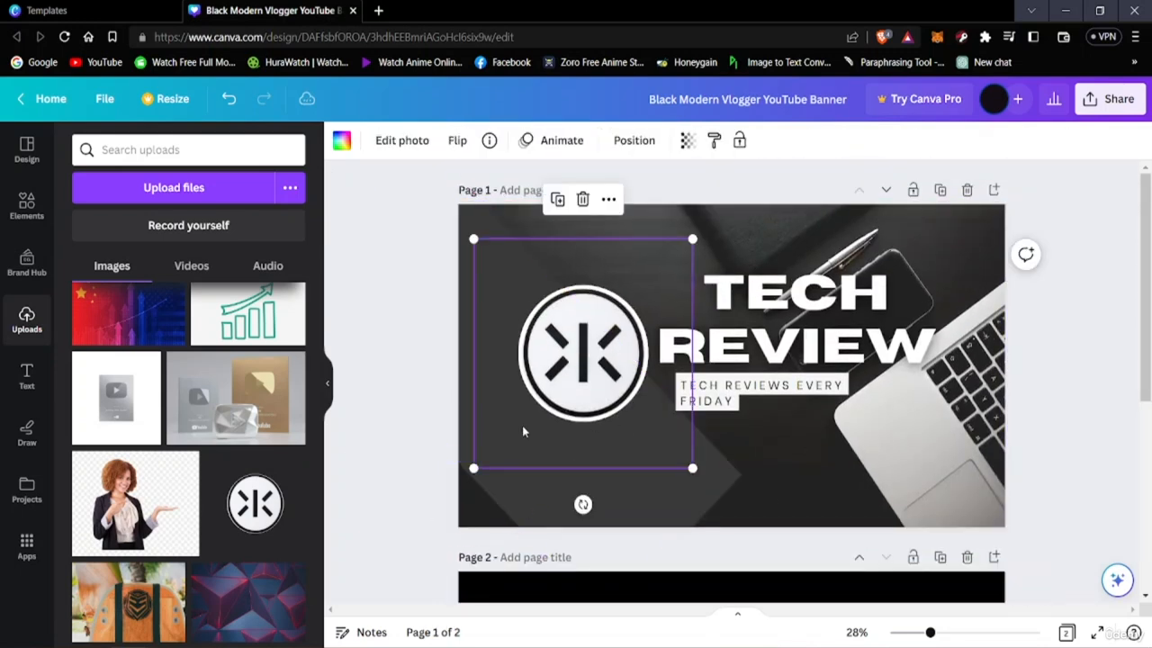
drag(522, 425, 500, 536)
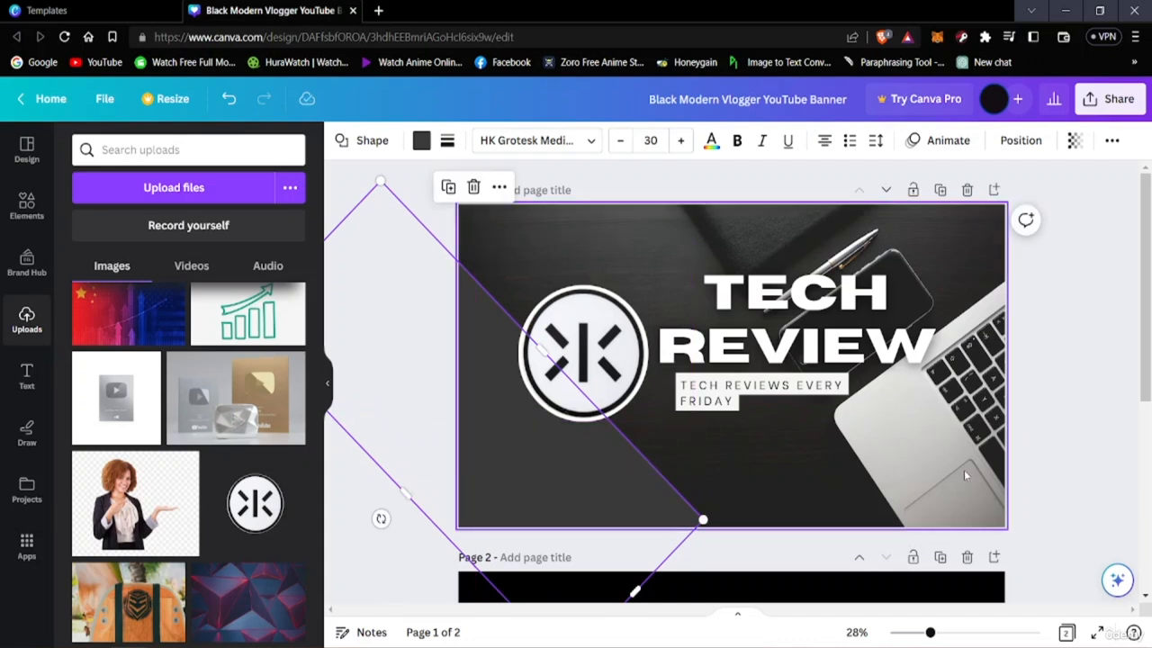
right_click(441, 282)
click(401, 444)
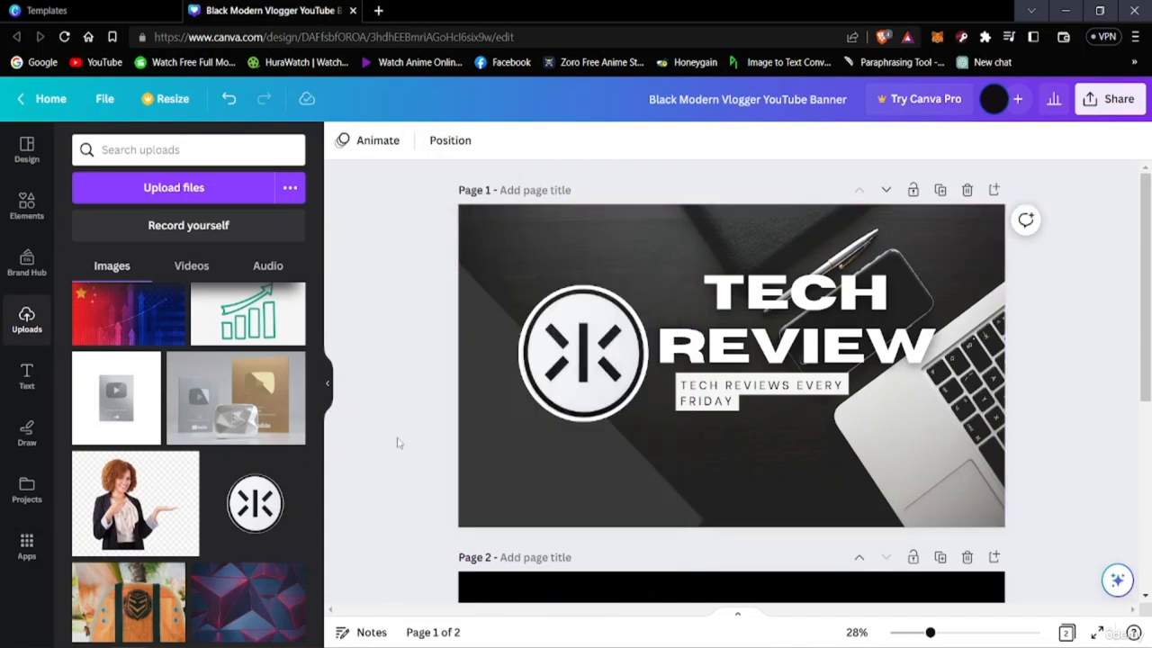
Duplicate the dark diagonal shape and place the copy diagonally over the banner's upper-right area
right_click(496, 435)
click(478, 487)
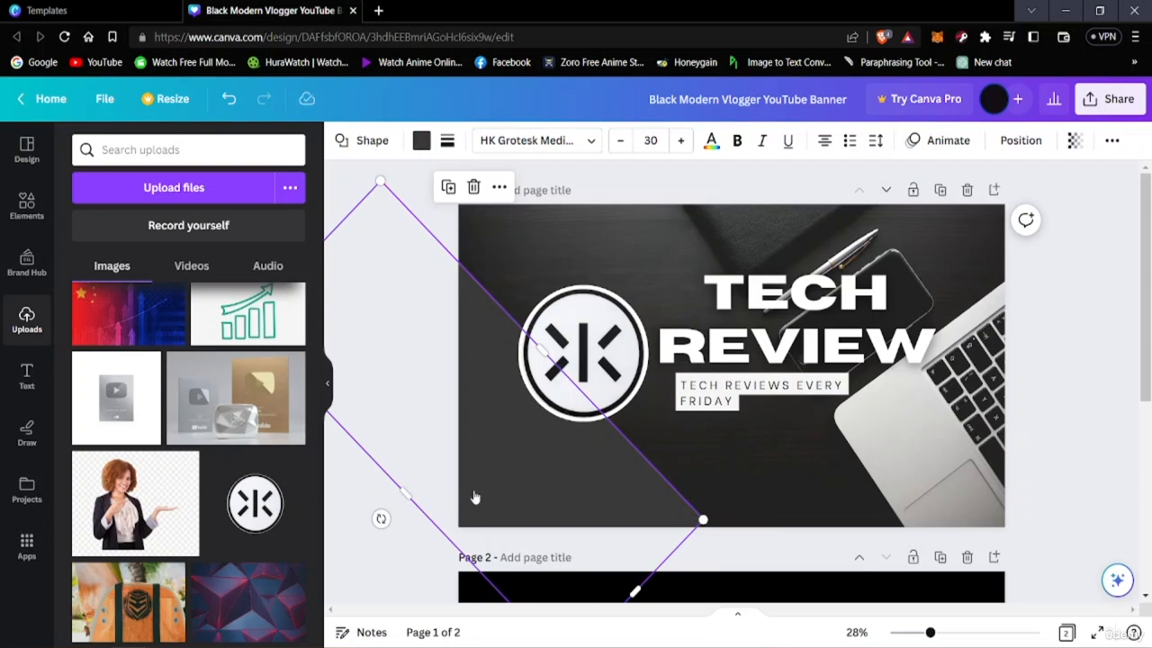
right_click(476, 497)
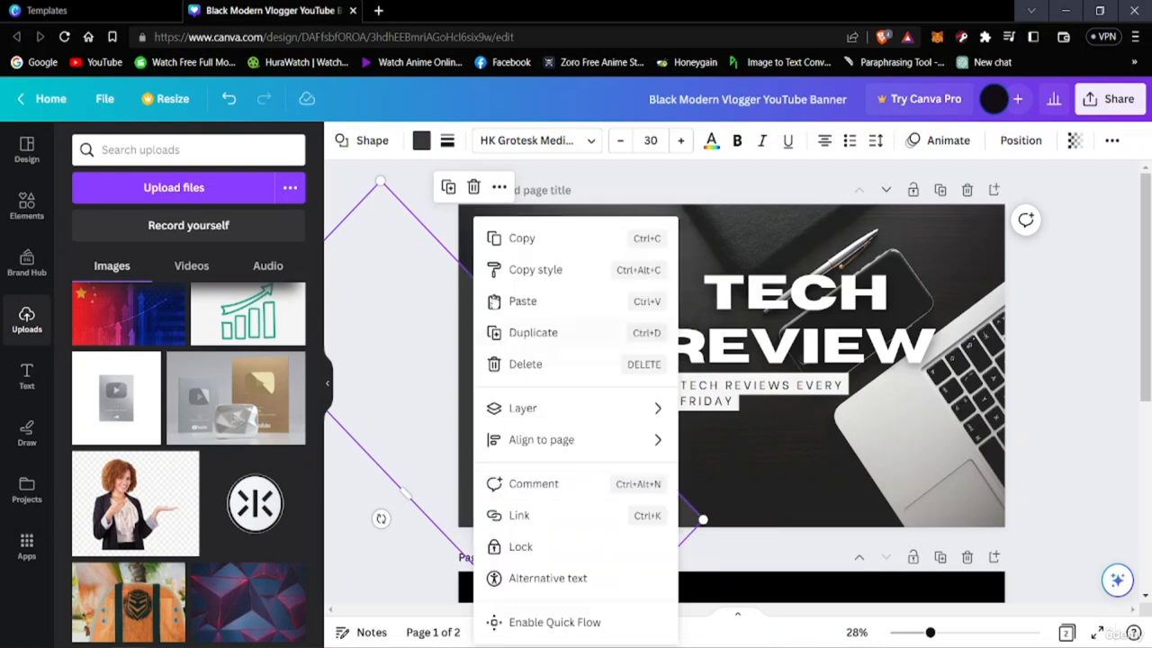
click(531, 332)
drag(571, 417, 537, 435)
right_click(519, 406)
click(501, 404)
drag(547, 369, 874, 334)
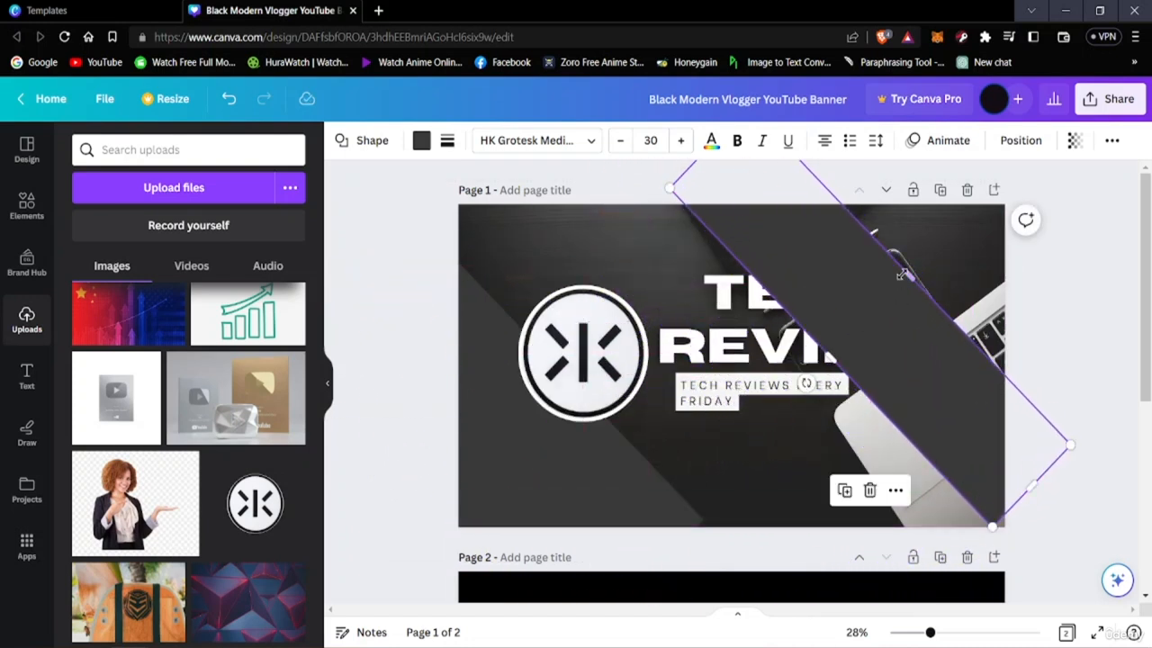
Widen the copied dark shape outward so it fills the banner's upper-right corner
drag(903, 274, 966, 275)
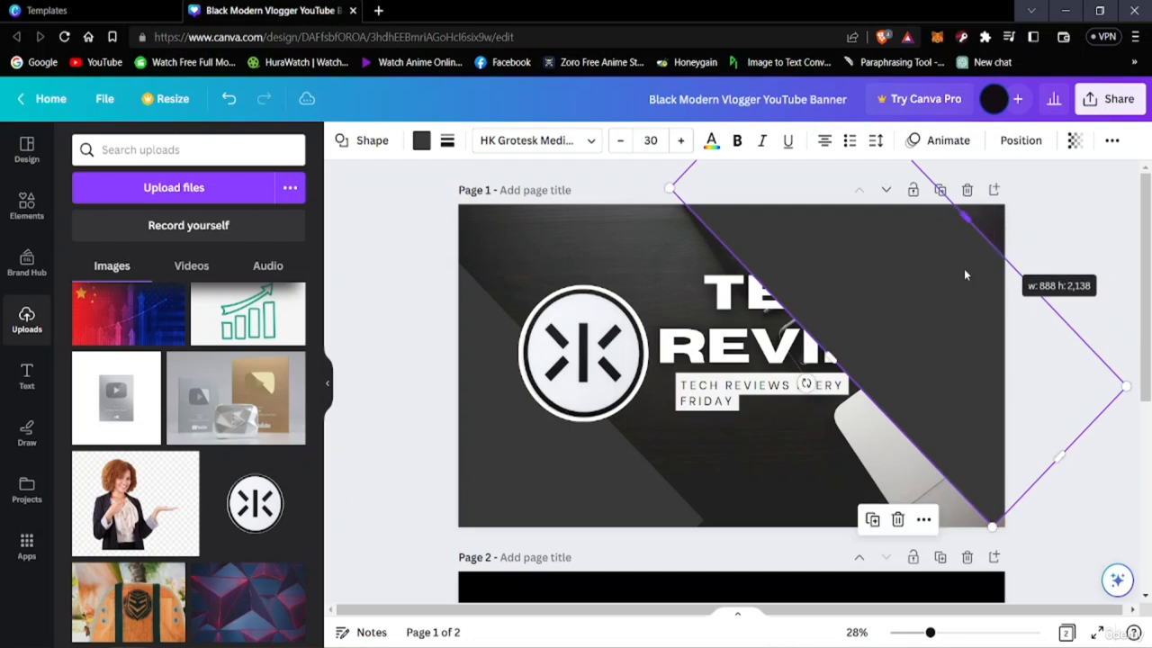
drag(896, 311, 550, 537)
key(ctrl+z)
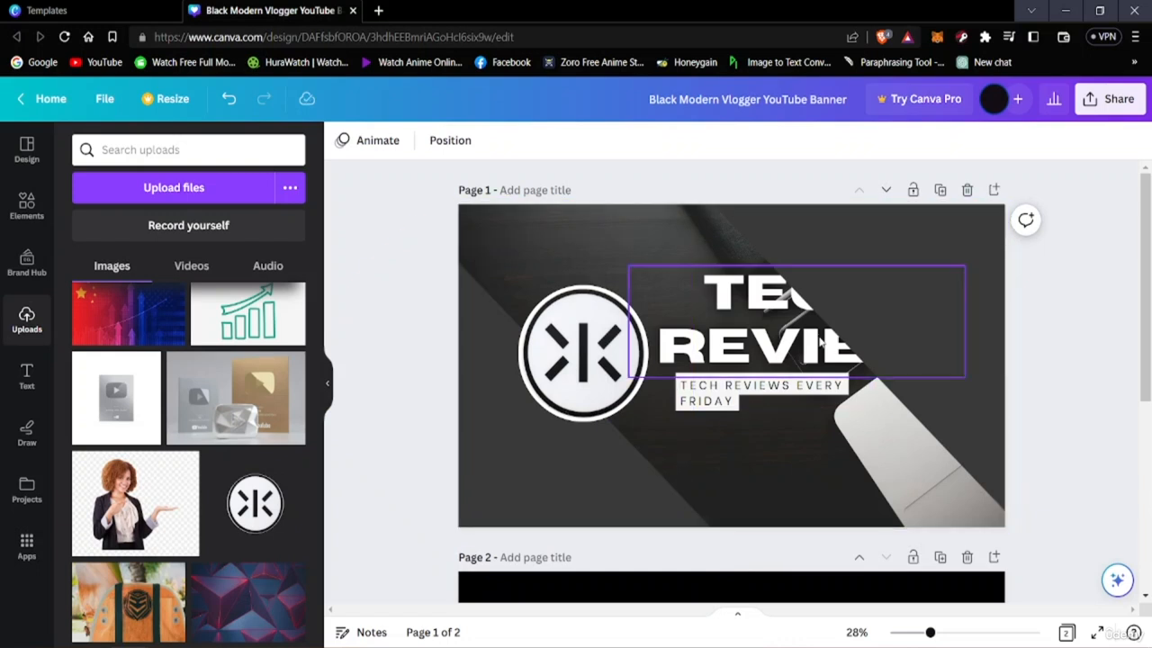
Try sending the TECH REVIEW title backward in the layer order
click(796, 293)
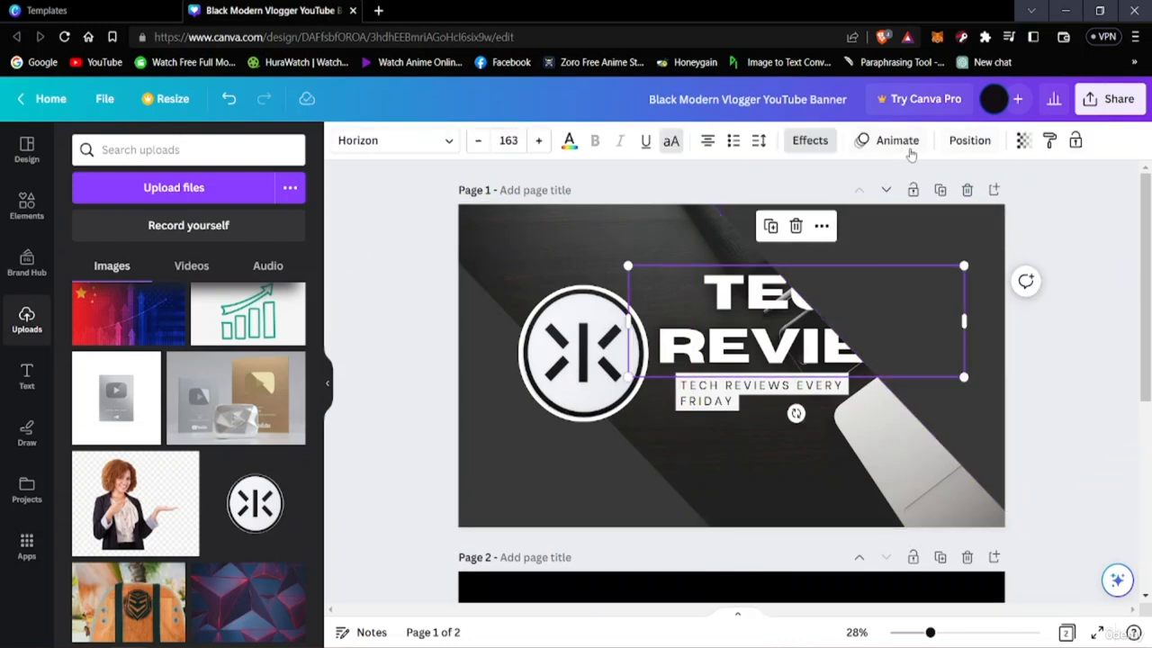
click(959, 140)
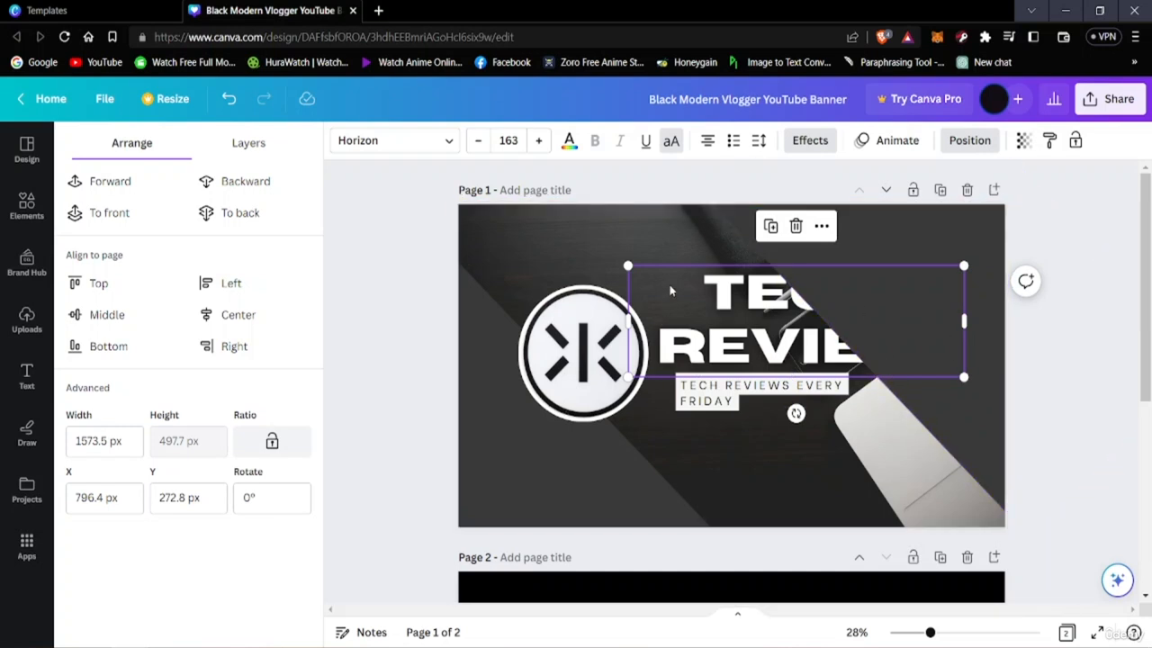
click(245, 181)
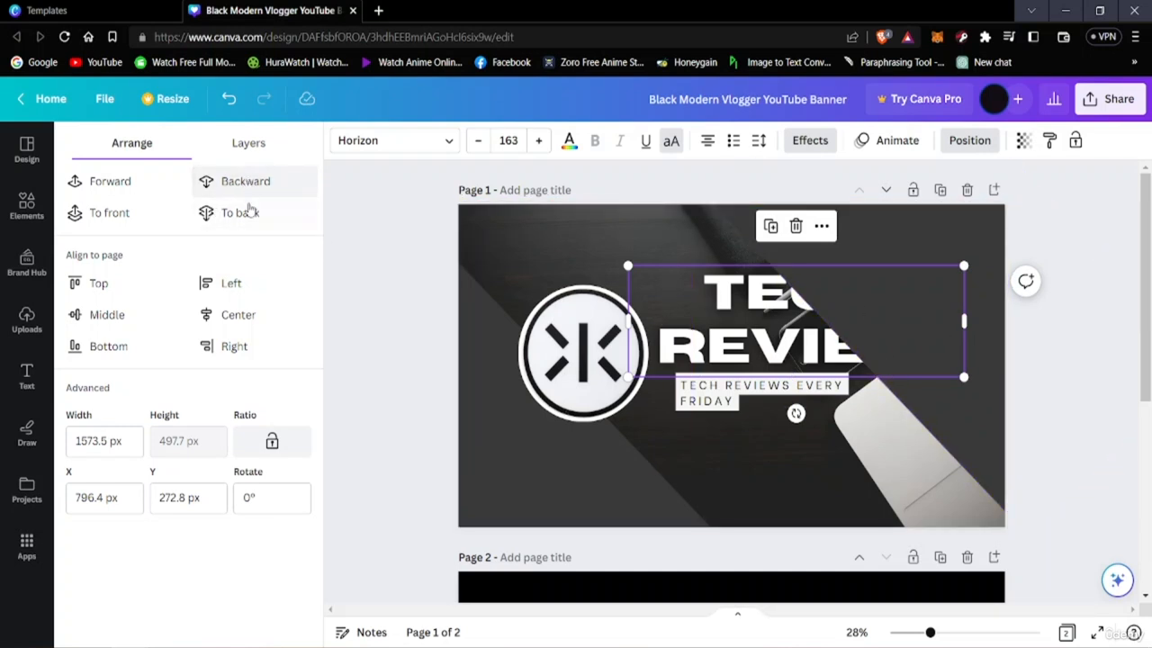
click(216, 185)
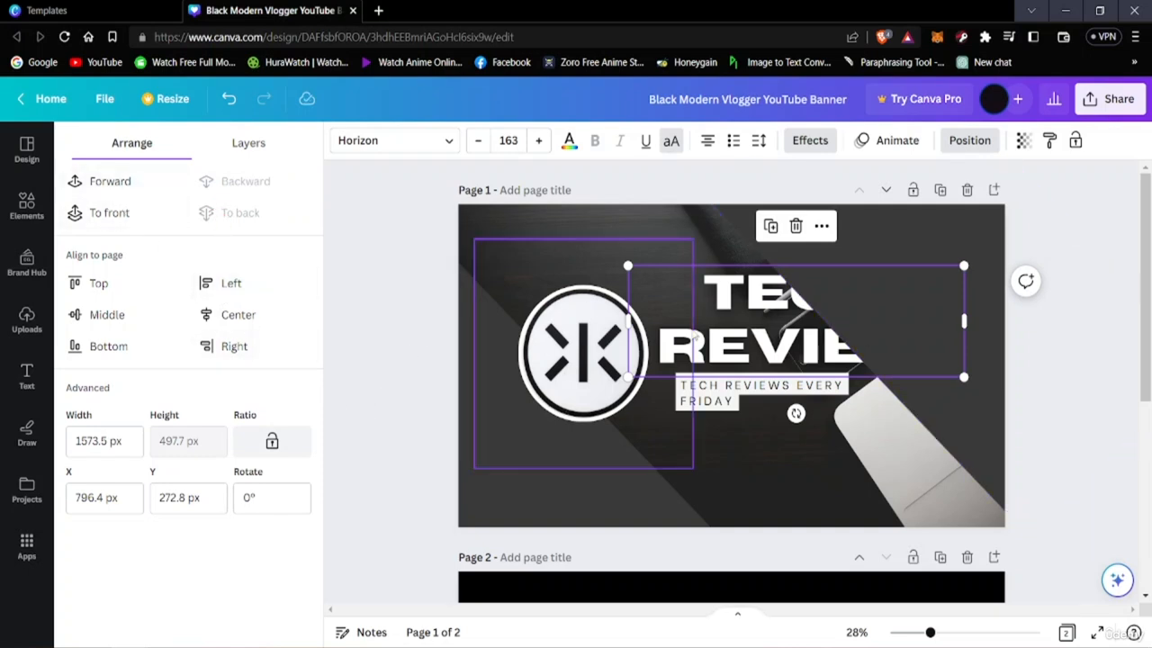
click(738, 357)
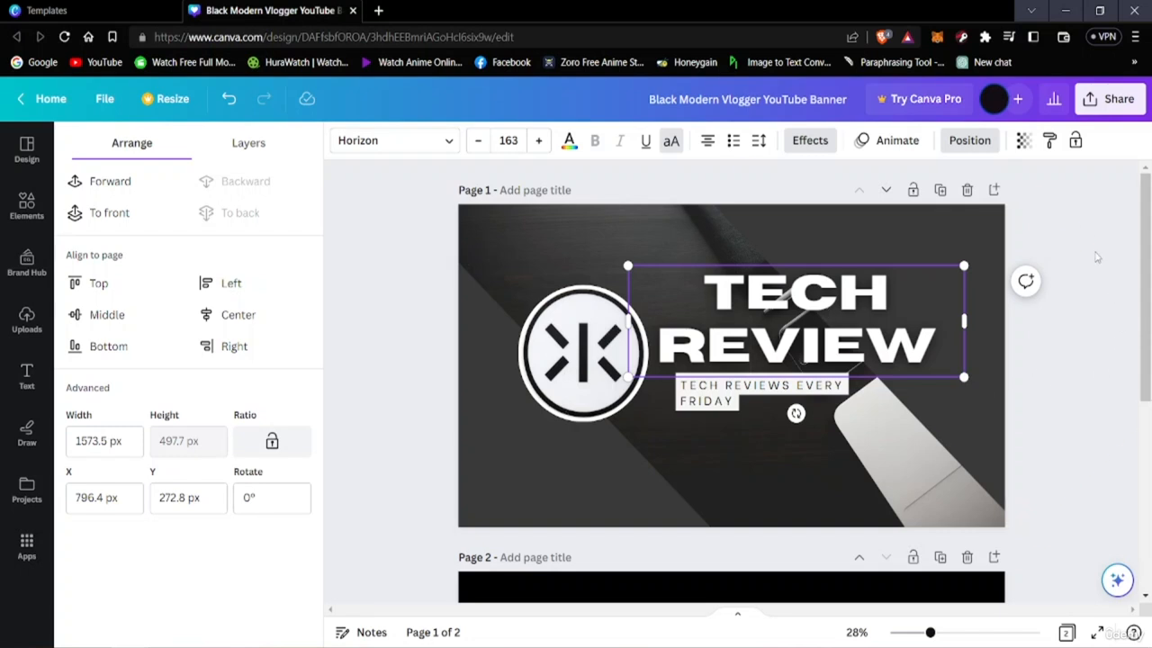
key(Escape)
Send the upper-right dark shape to the back, behind the title, and make it slightly transparent
click(947, 245)
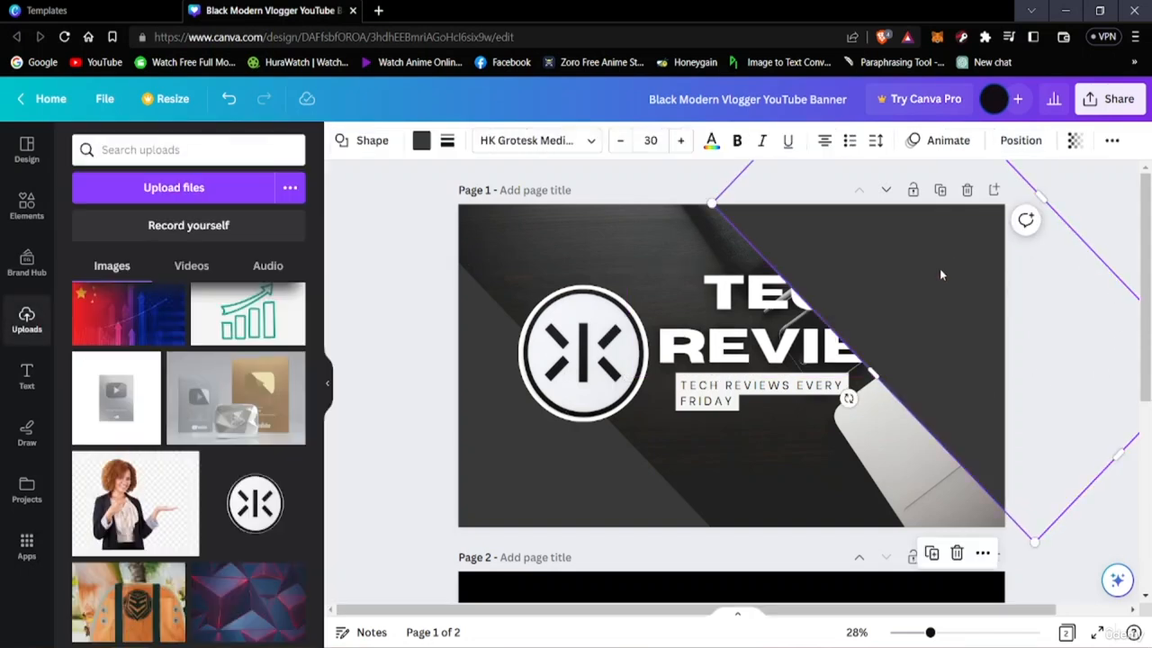
click(1020, 142)
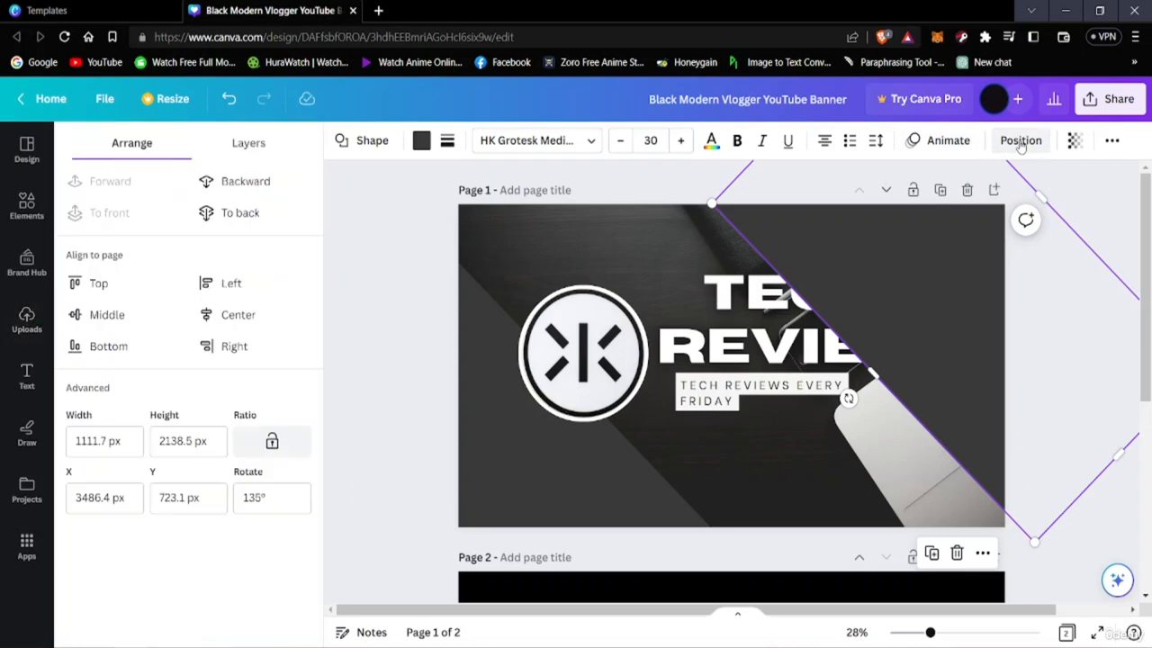
click(270, 190)
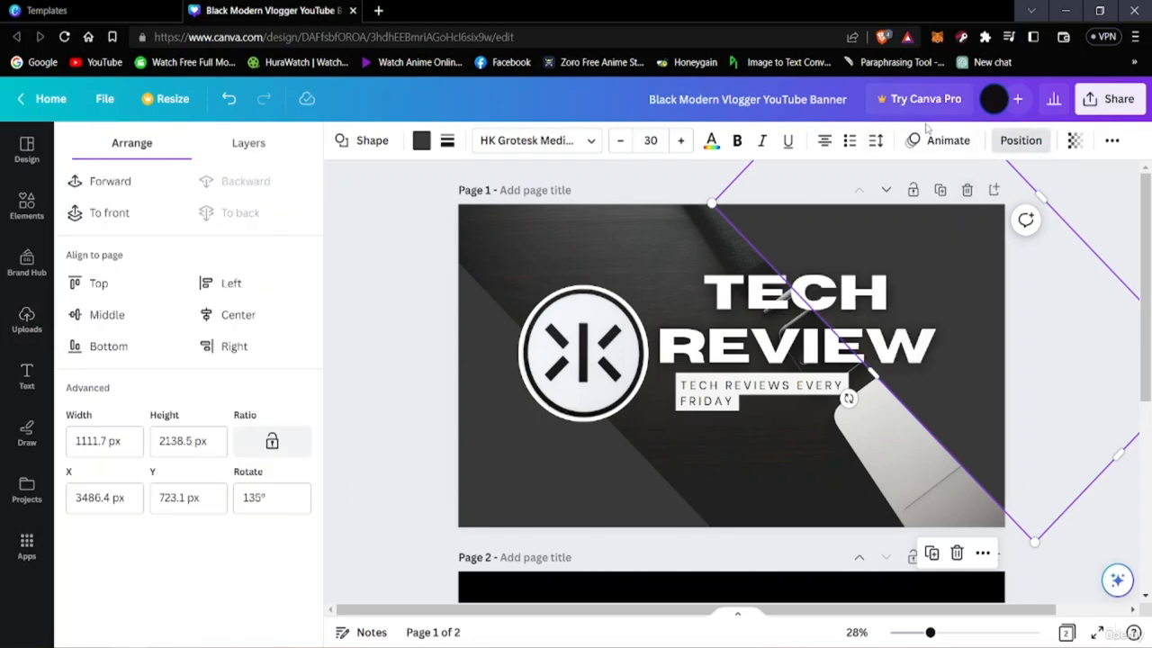
click(1075, 142)
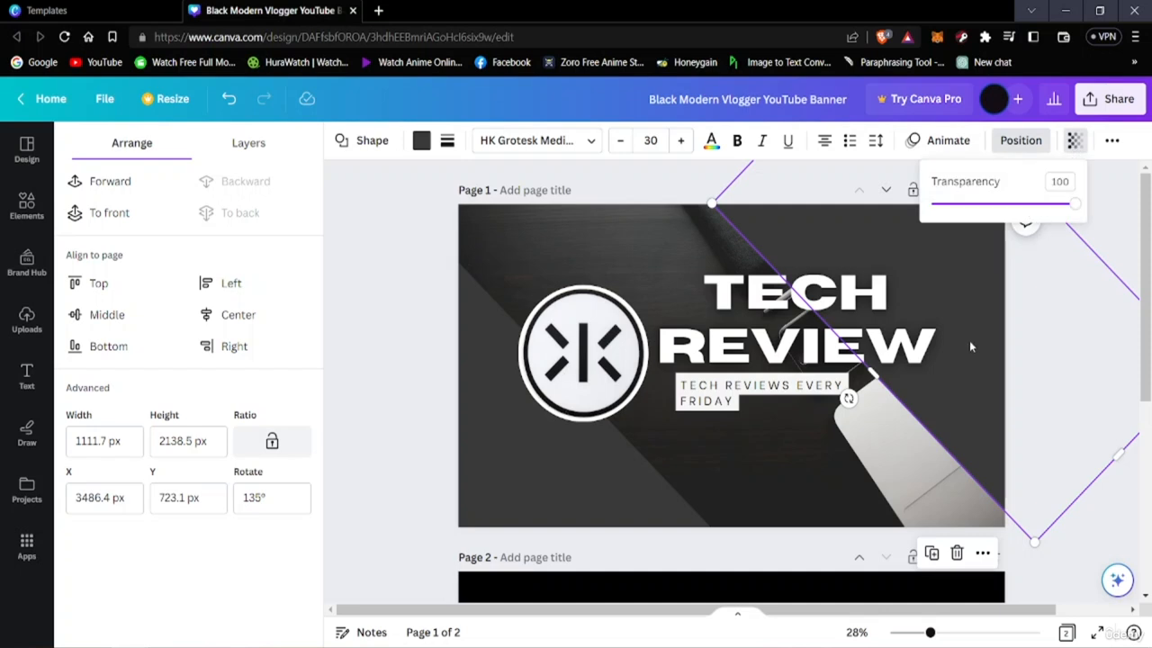
drag(1066, 207, 1077, 232)
Enlarge the upper-right dark shape to about 1333 by 2471 px and move it so it covers the banner's right half behind the title
drag(954, 368, 891, 398)
mouse_move(968, 242)
mouse_down()
mouse_move(1007, 210)
mouse_move(952, 236)
mouse_up()
drag(990, 382, 957, 367)
drag(1040, 465, 1058, 487)
drag(966, 396, 947, 382)
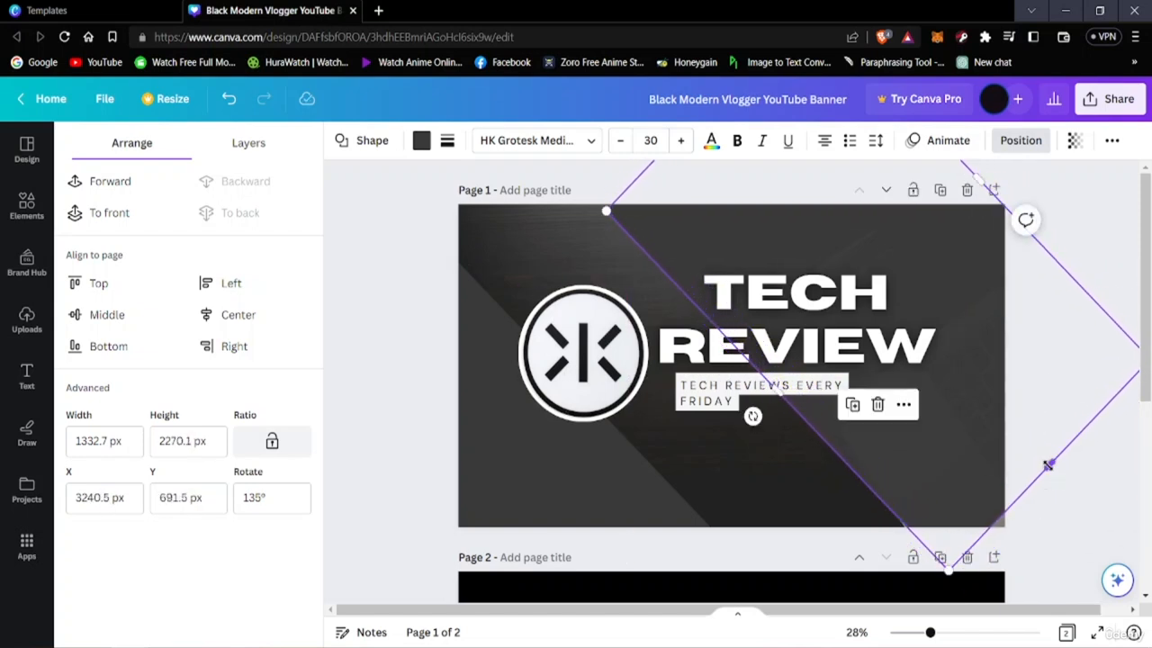
drag(1048, 466, 1071, 493)
mouse_move(980, 458)
mouse_down()
mouse_move(992, 478)
mouse_move(962, 462)
mouse_up()
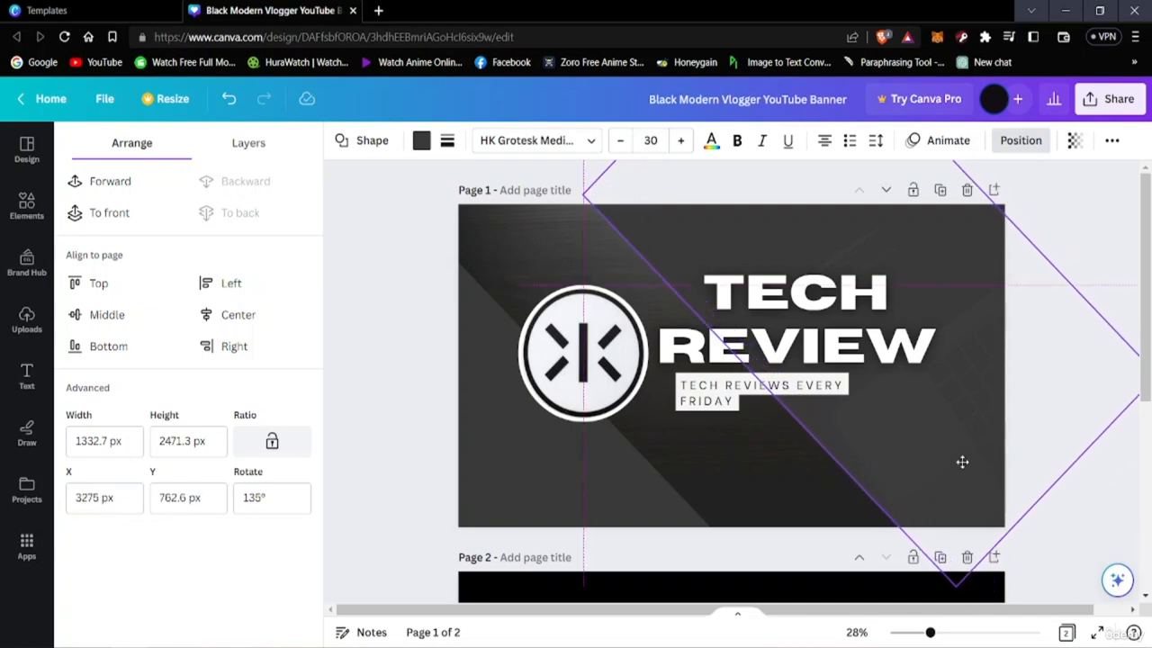
Enlarge the lower-left dark shape to about 1152 by 2377 px and shift it inward, leaving a diagonal strip of the photo between both shapes
drag(560, 474, 595, 483)
drag(603, 484, 599, 486)
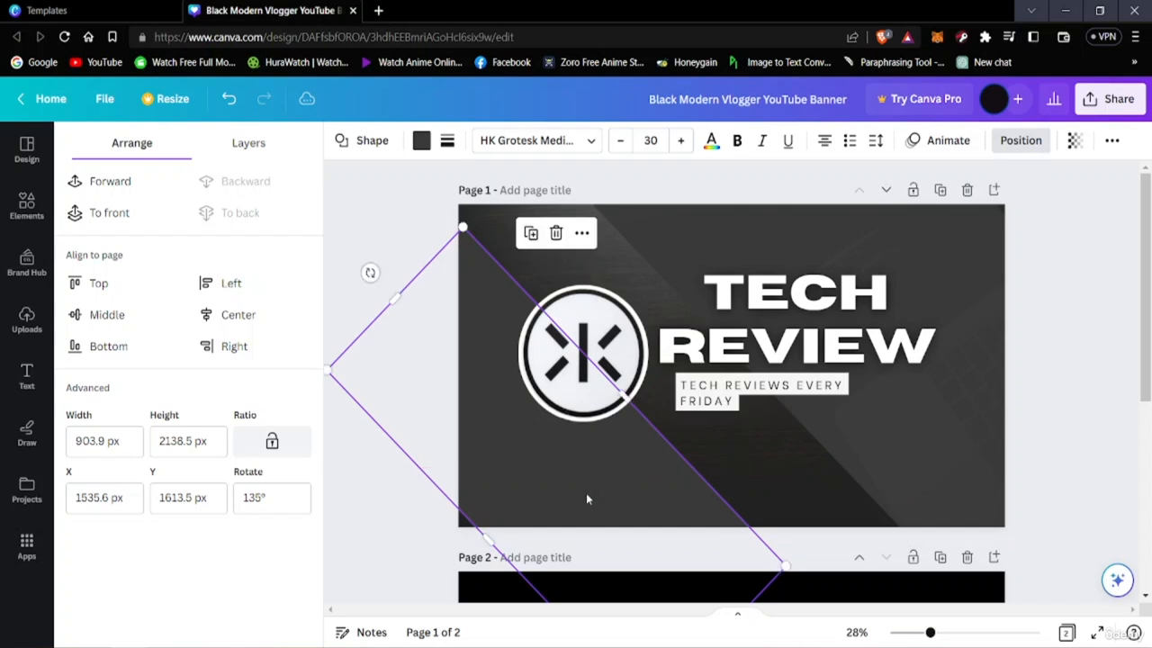
drag(485, 540, 461, 550)
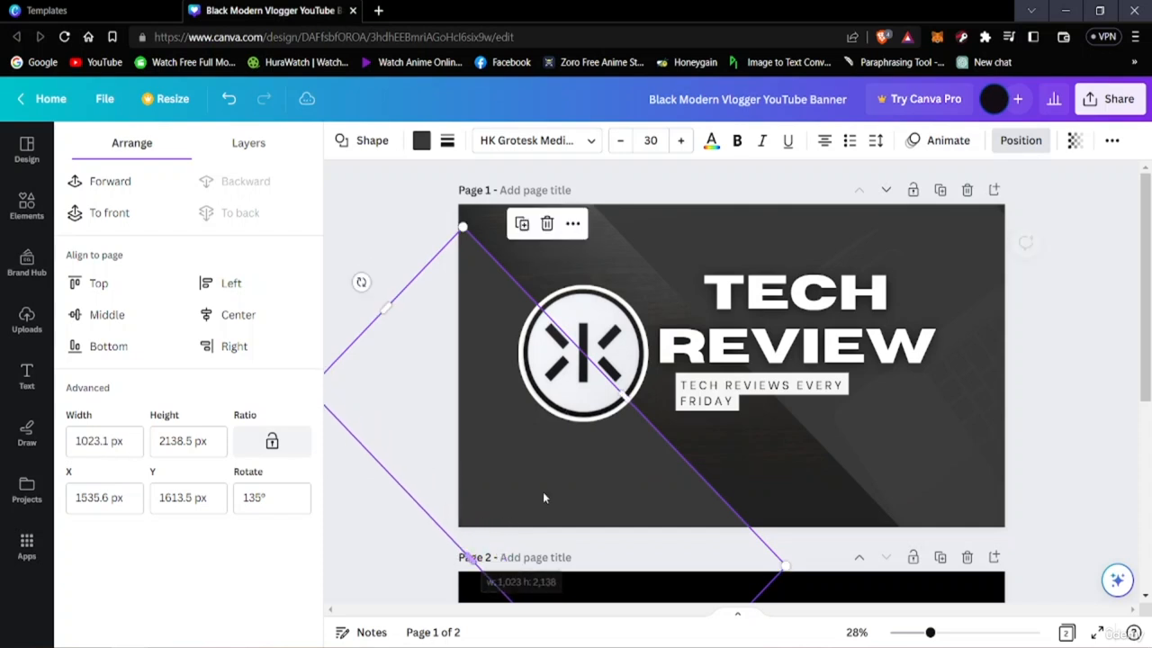
drag(568, 468, 534, 466)
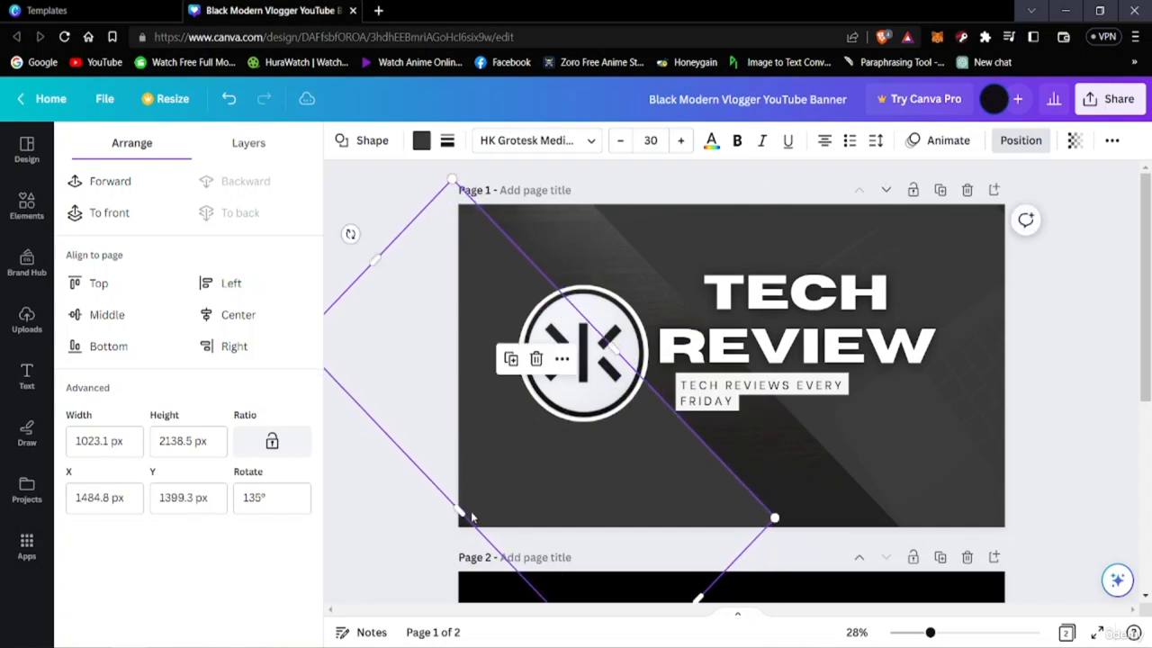
mouse_move(457, 511)
mouse_down()
mouse_move(437, 532)
mouse_move(447, 523)
mouse_up()
drag(537, 504, 607, 502)
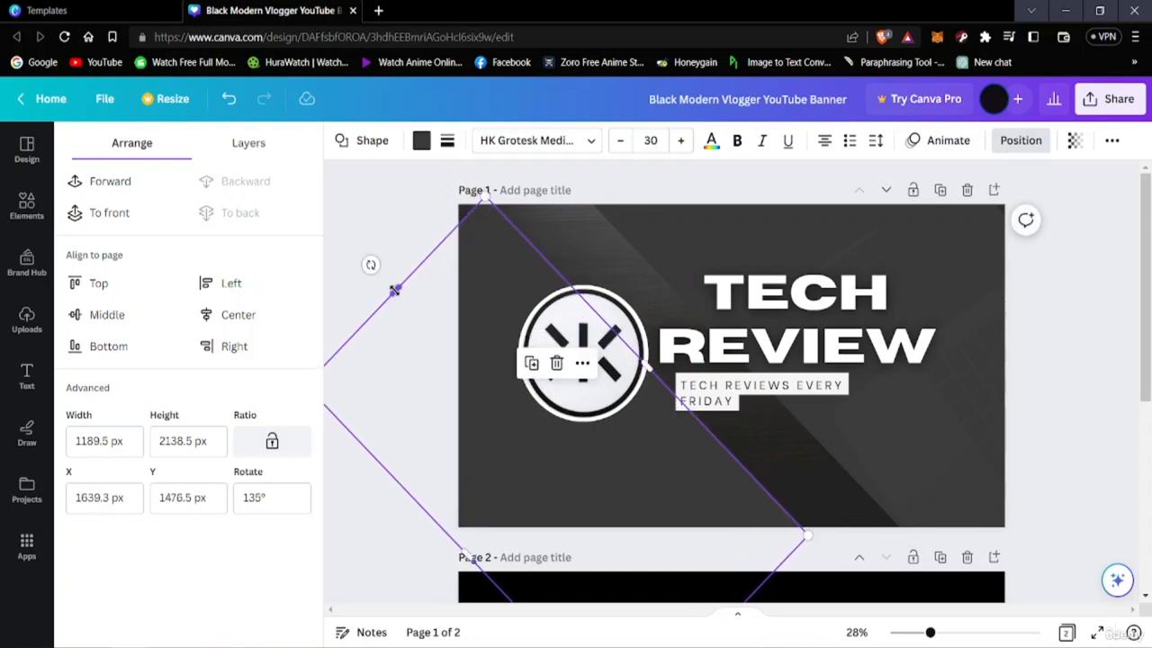
drag(393, 290, 342, 226)
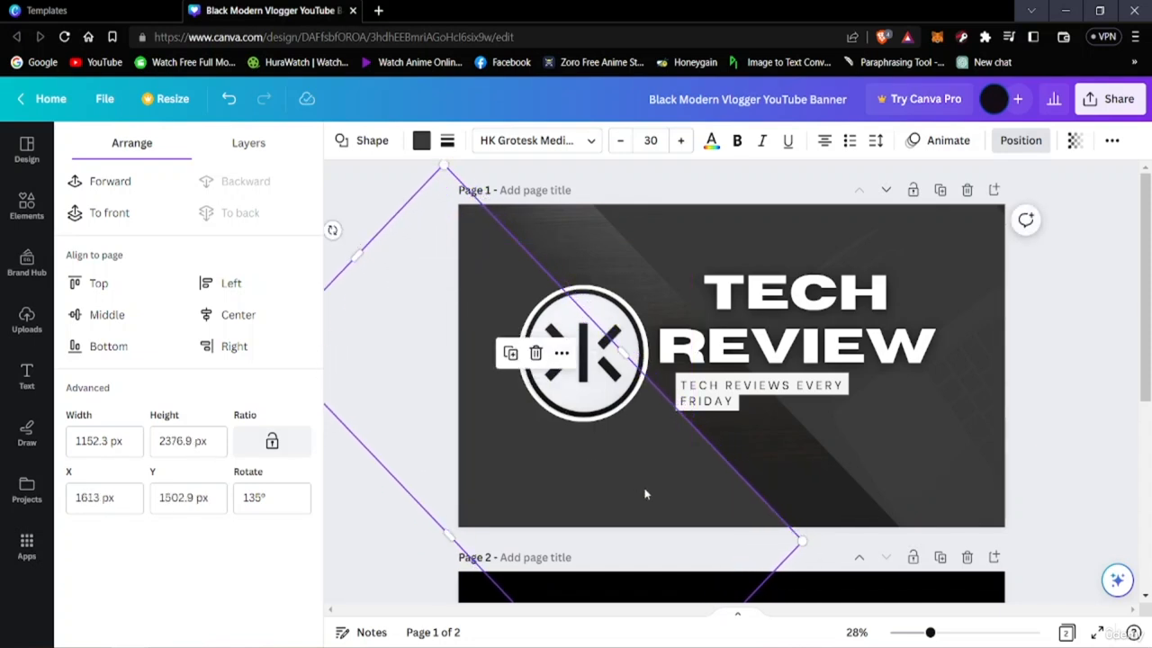
drag(645, 494, 670, 502)
click(1081, 351)
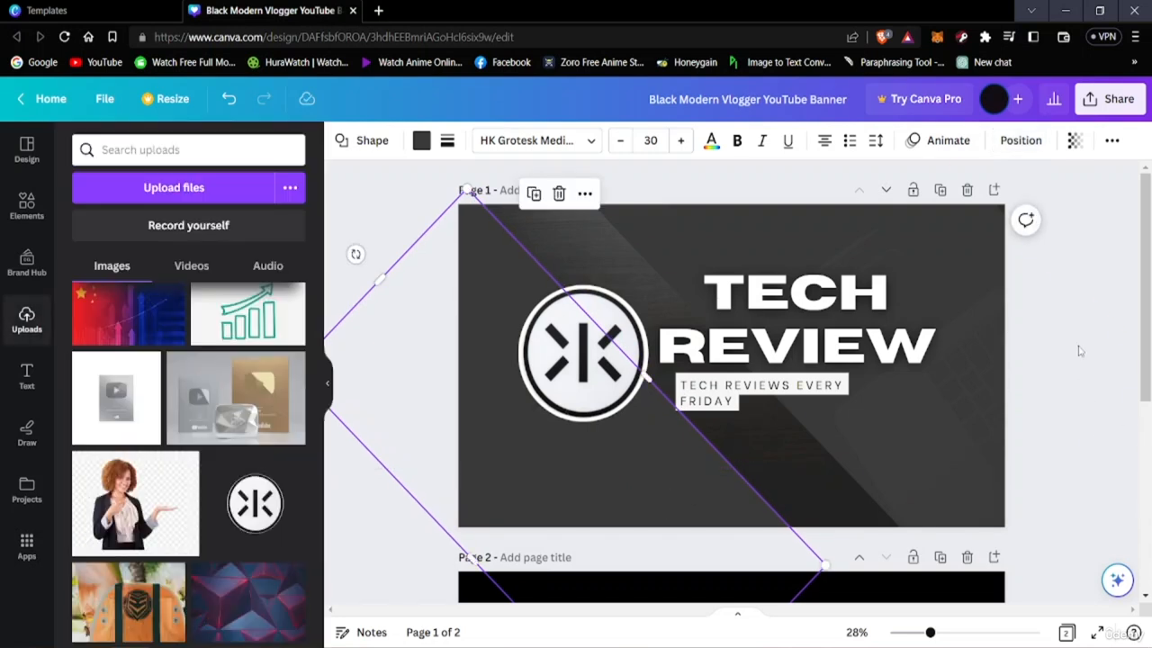
click(1087, 176)
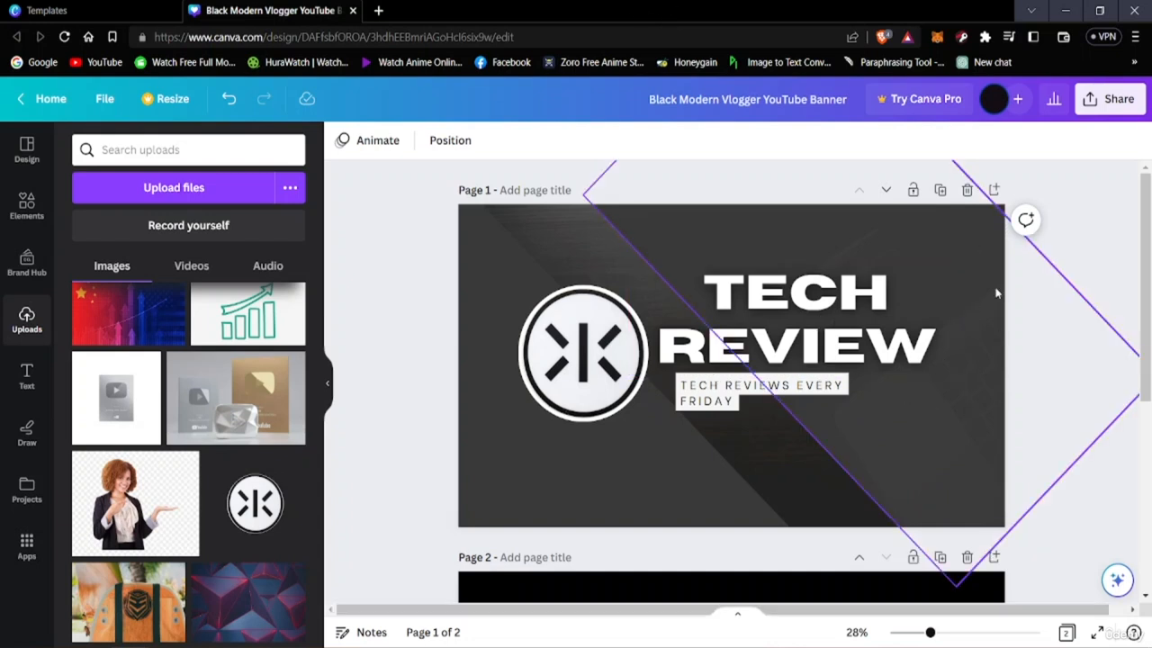
Widen the upper-right dark shape slightly past the banner's corner
click(980, 326)
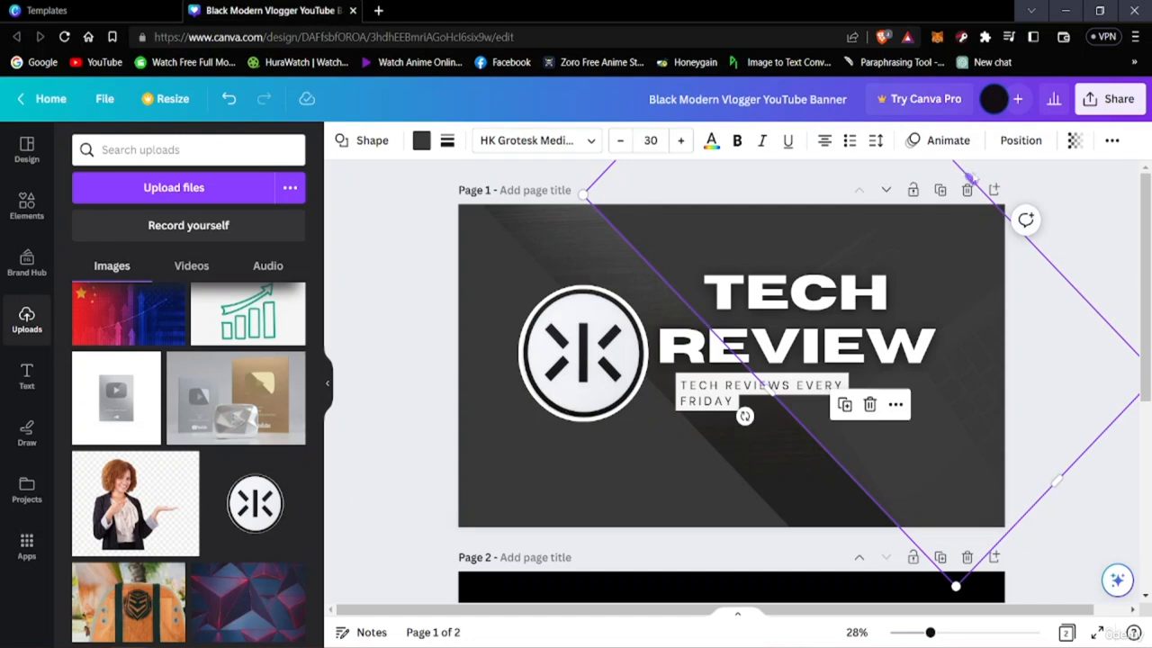
drag(970, 177, 981, 168)
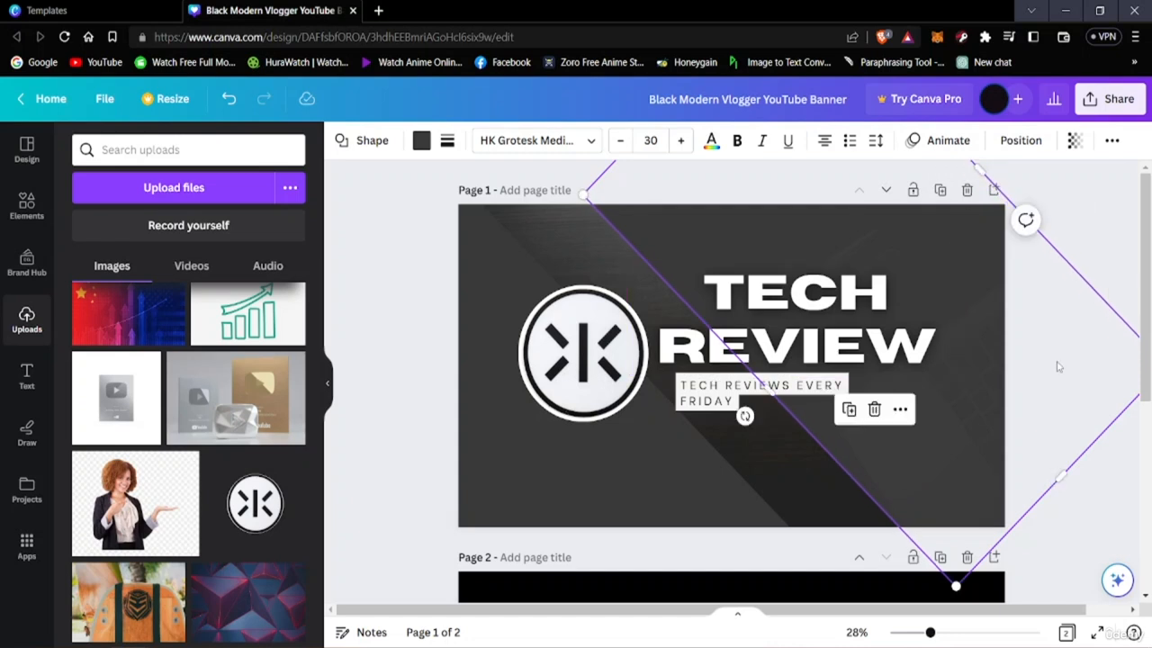
click(1083, 232)
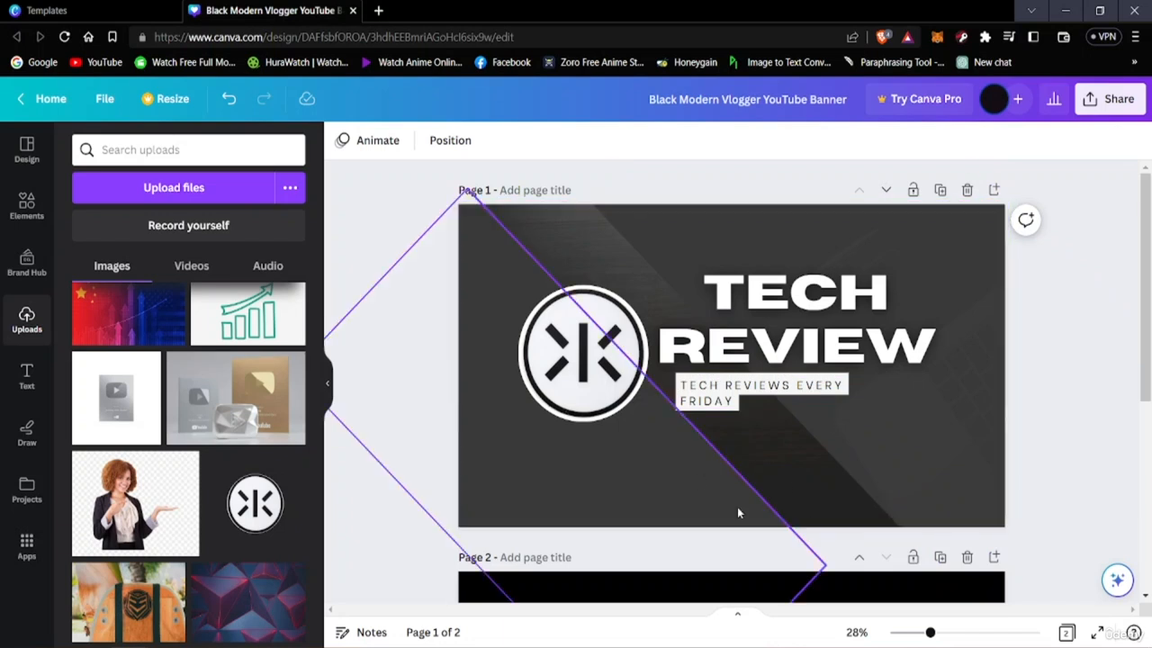
Search the elements library for "subscribe button"
click(27, 204)
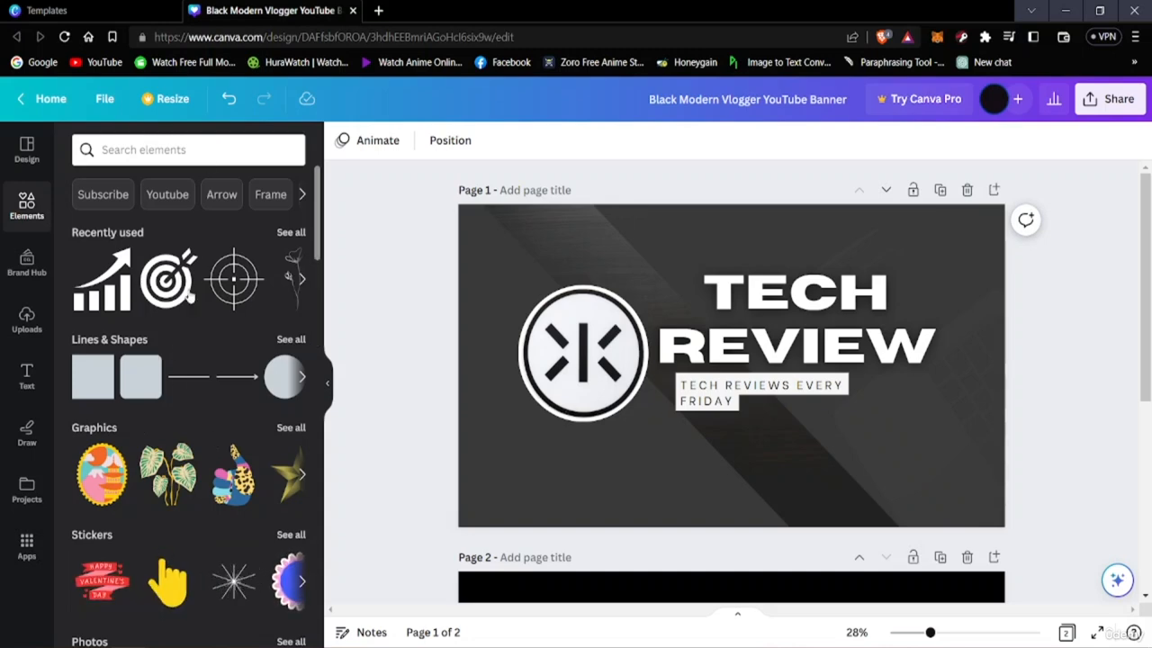
scroll(182, 297, down, 3)
scroll(182, 297, down, 3)
scroll(182, 297, up, 6)
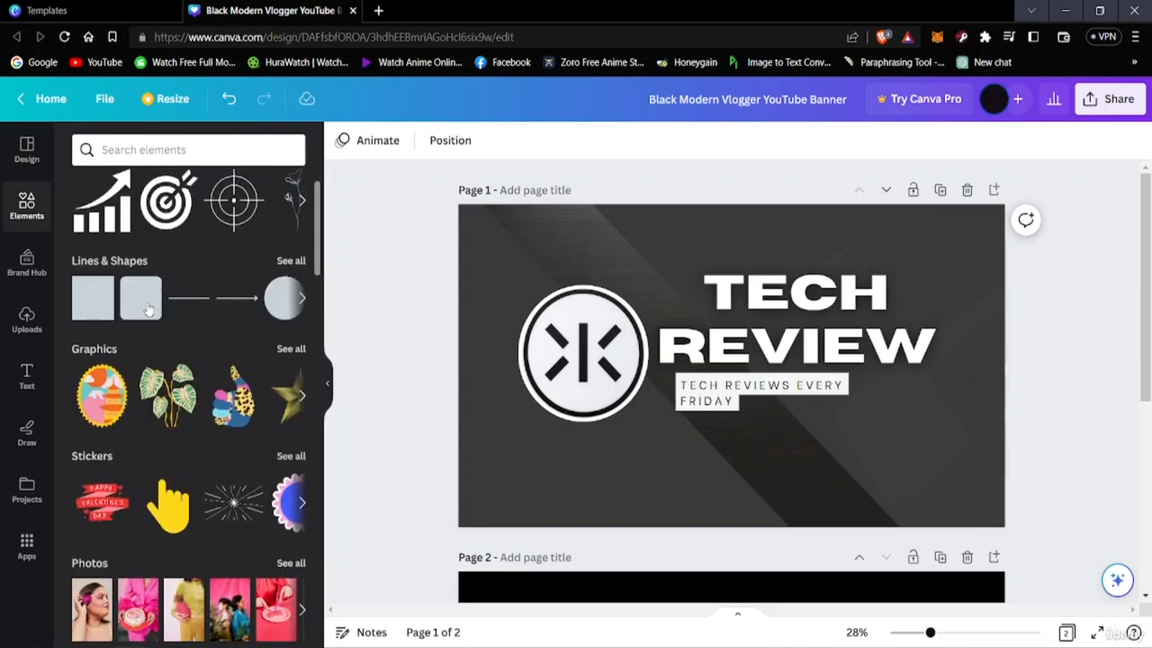
click(162, 148)
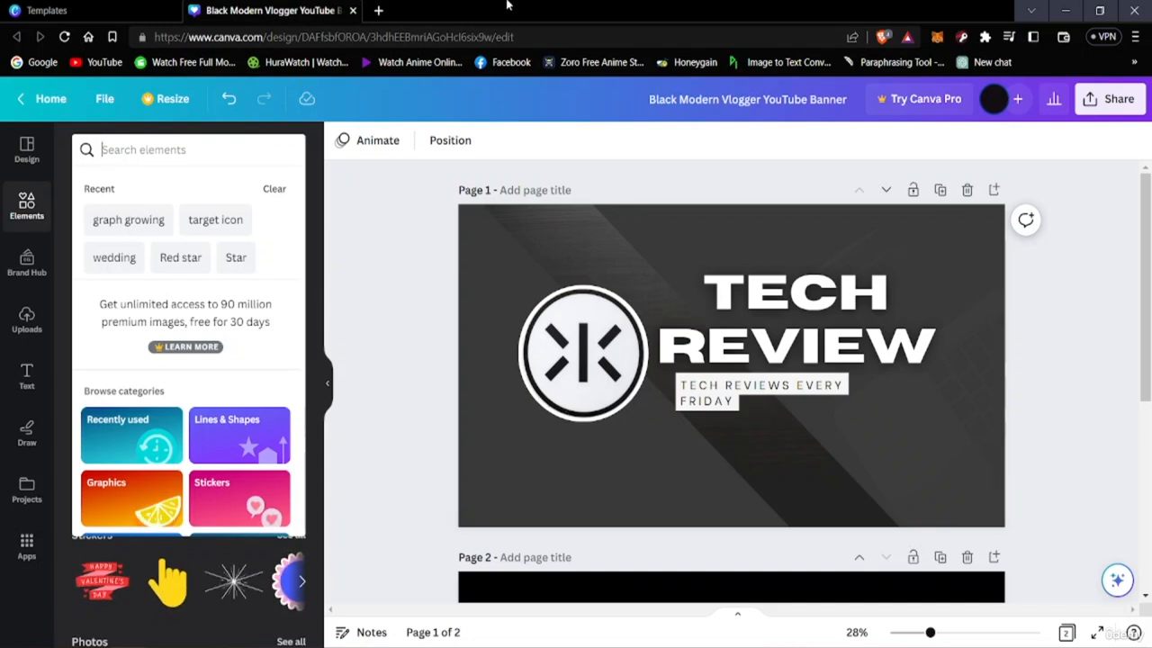
text(subscribe)
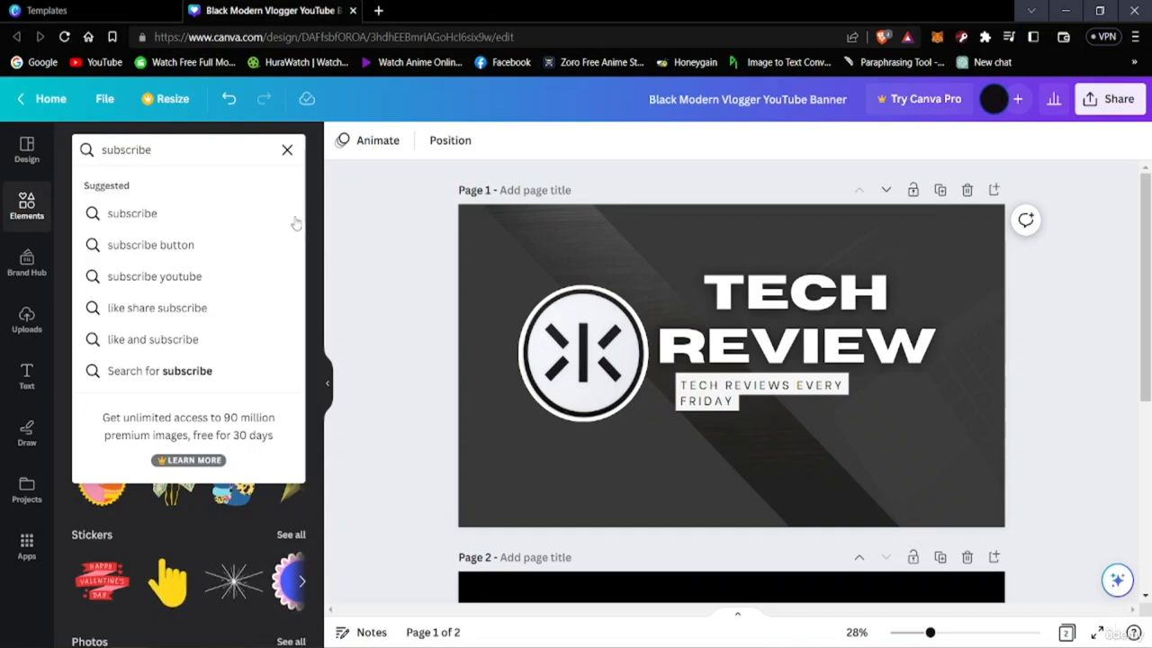
click(220, 244)
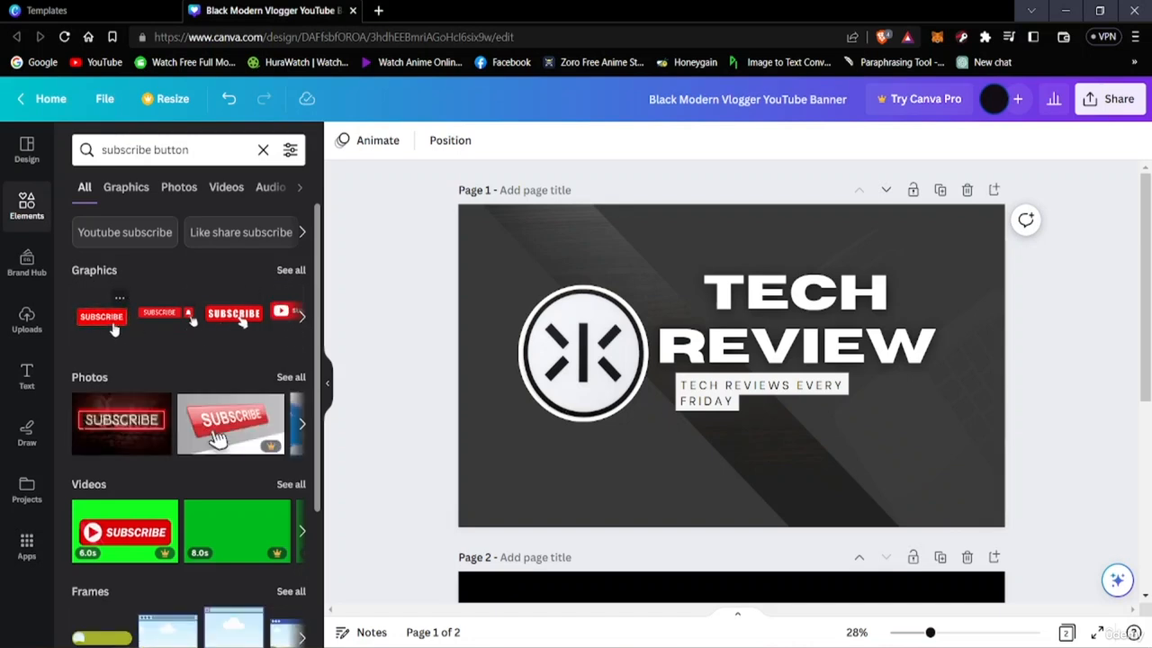
Add the red subscribe button graphic with bell and hand pointer to the banner and shrink it to a small badge below the tagline
click(303, 329)
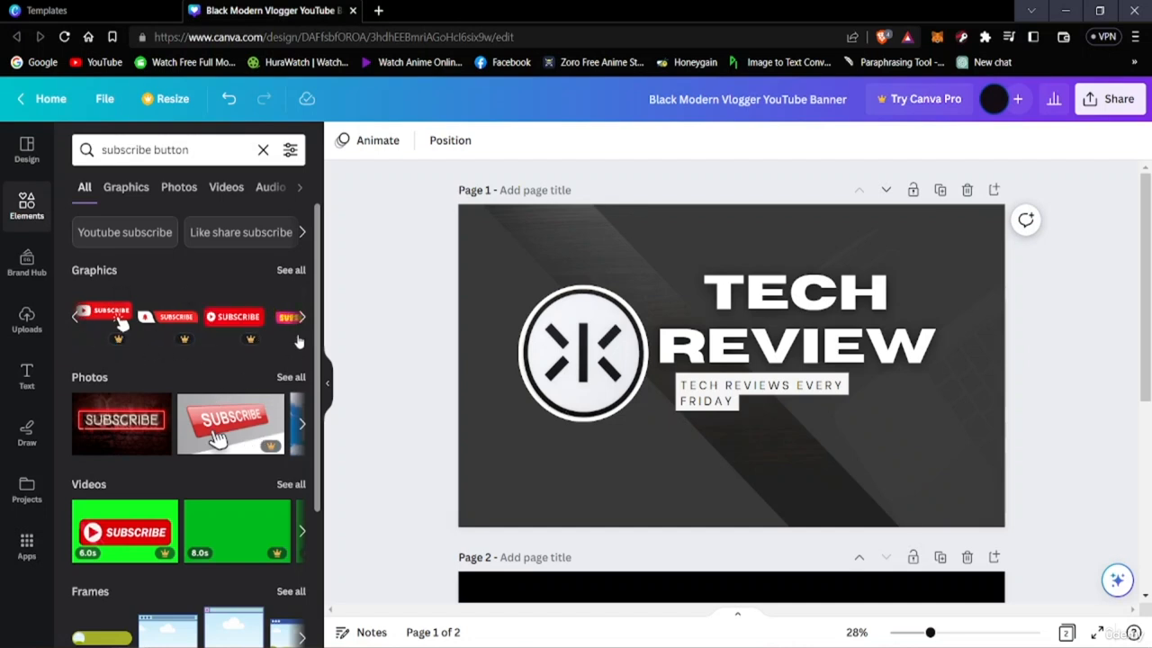
click(300, 333)
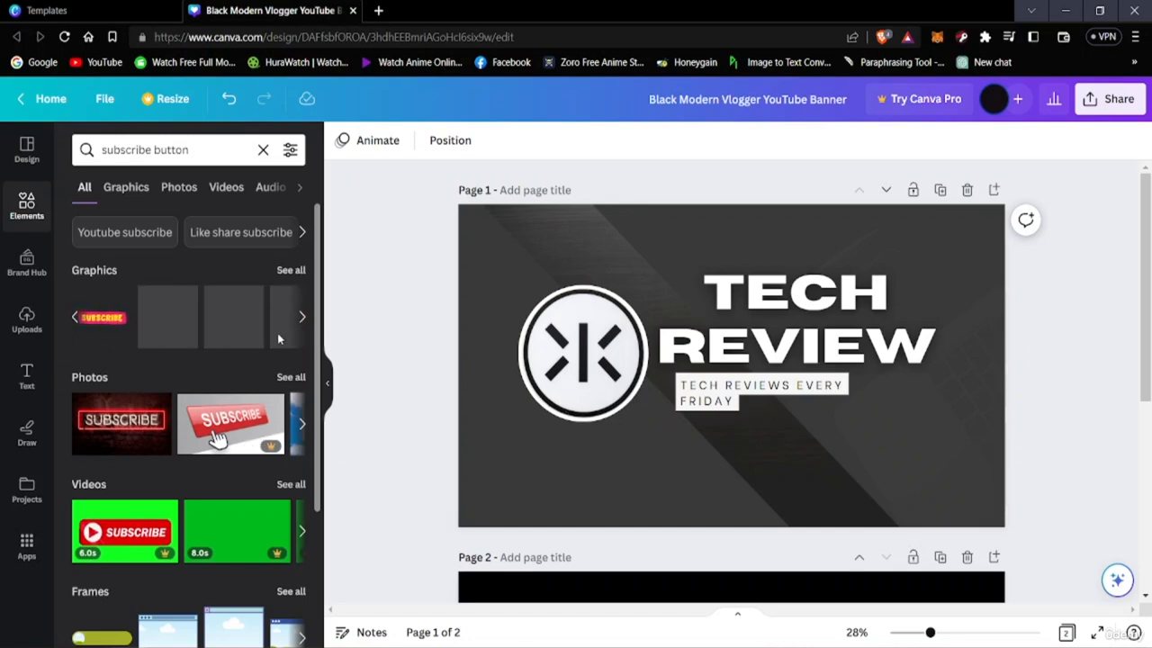
click(73, 320)
click(74, 320)
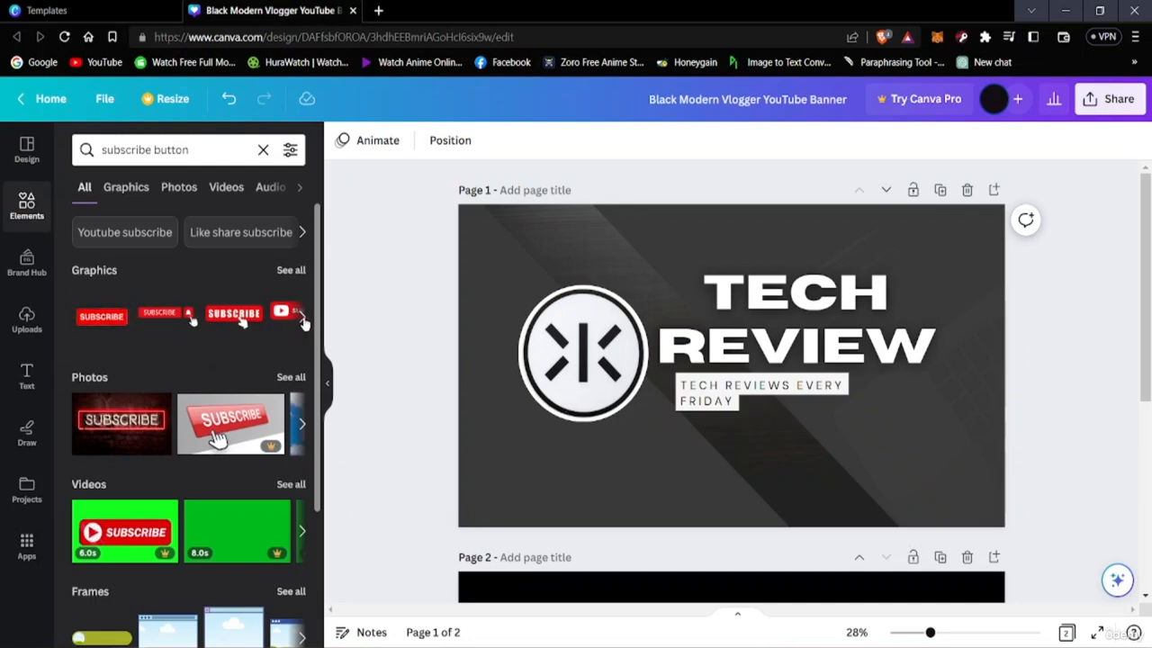
click(302, 322)
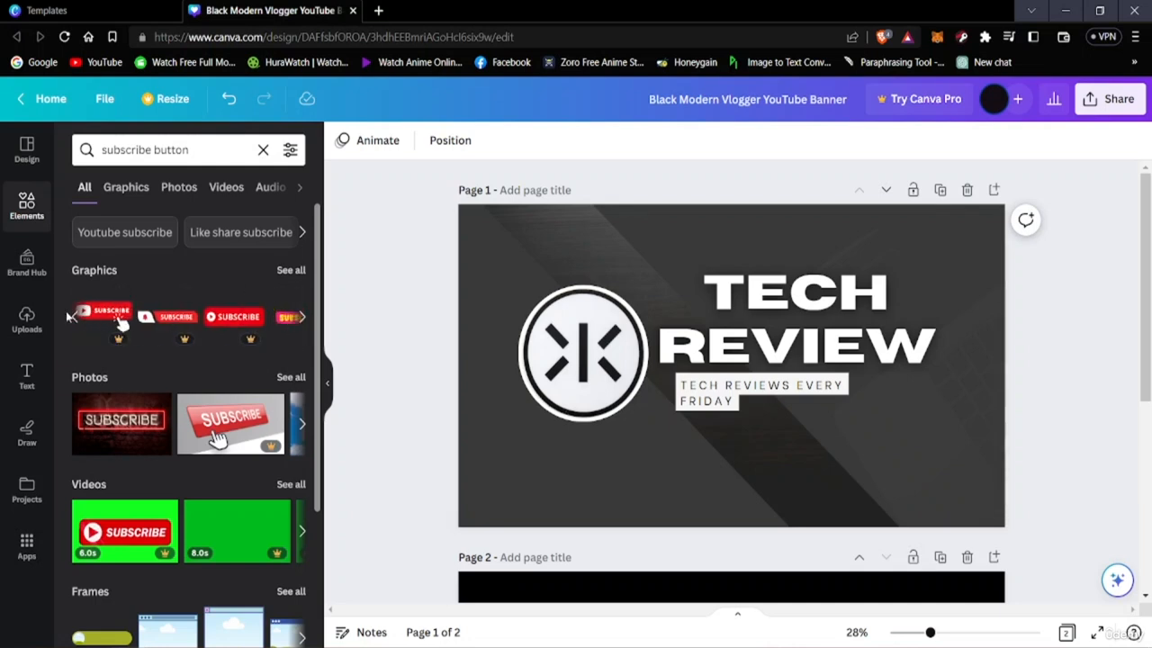
click(74, 322)
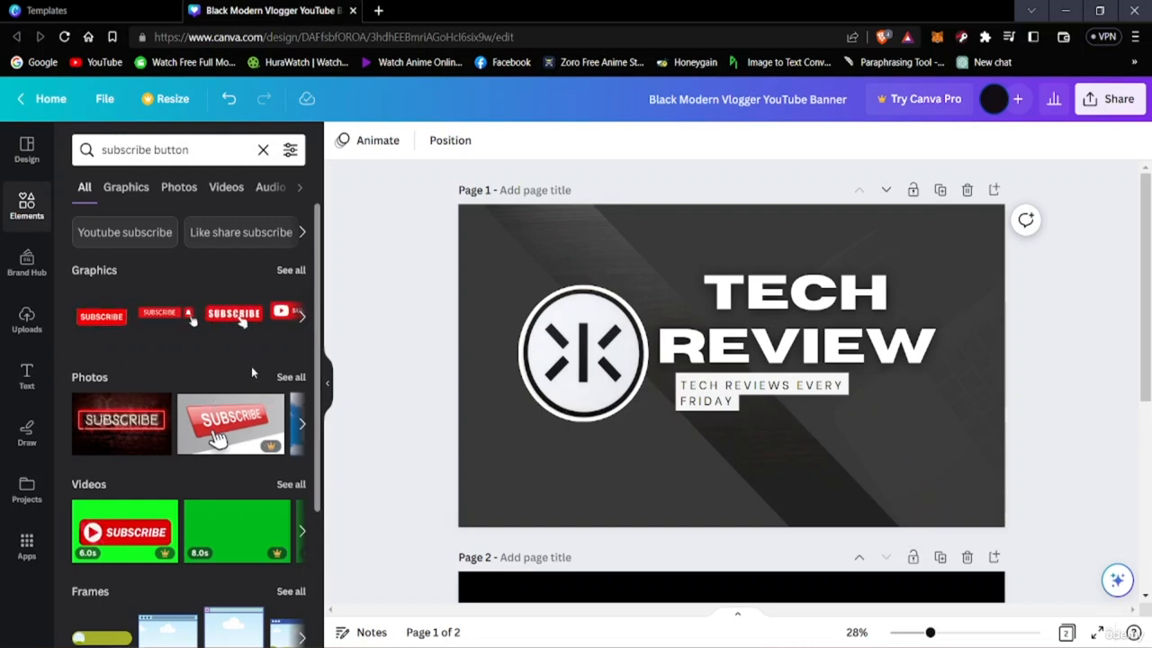
click(207, 417)
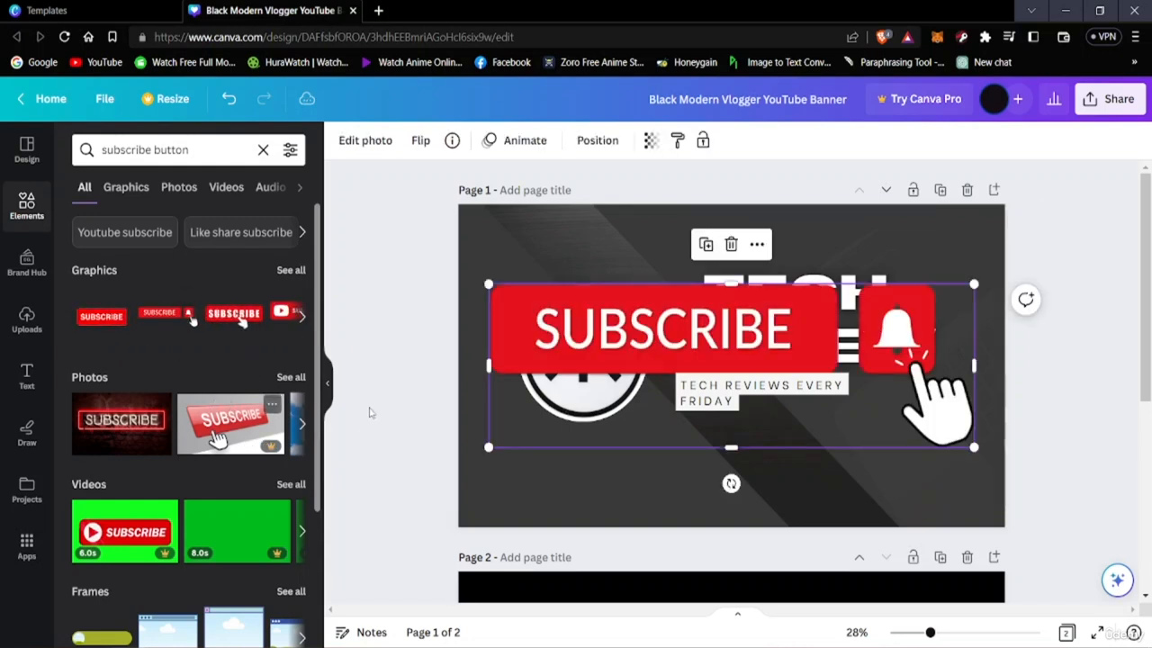
drag(973, 357, 999, 382)
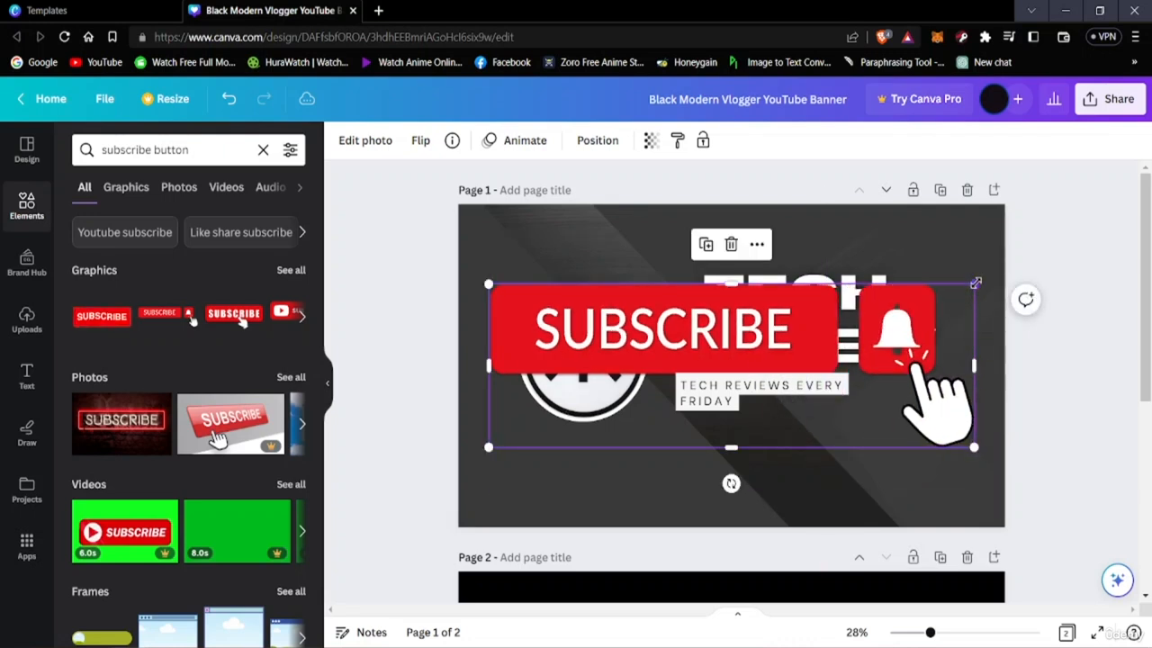
drag(974, 285, 674, 483)
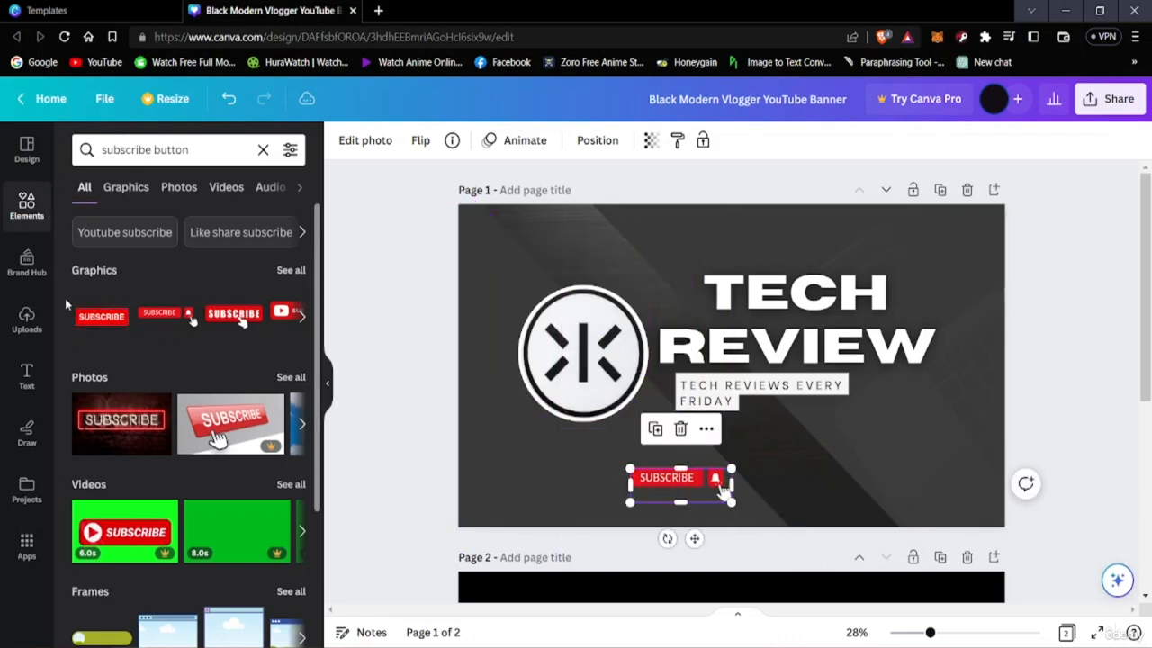
Move the subscribe button into the banner's upper-right corner above the title, slightly inset from the edges
click(302, 316)
click(302, 316)
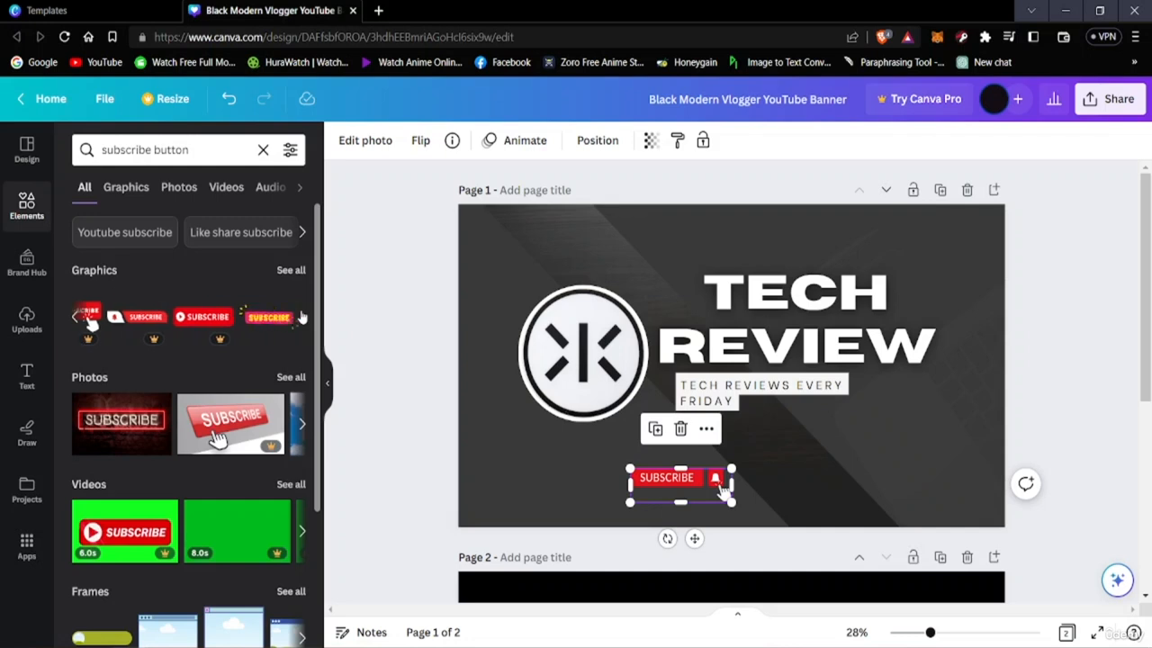
click(302, 316)
click(75, 323)
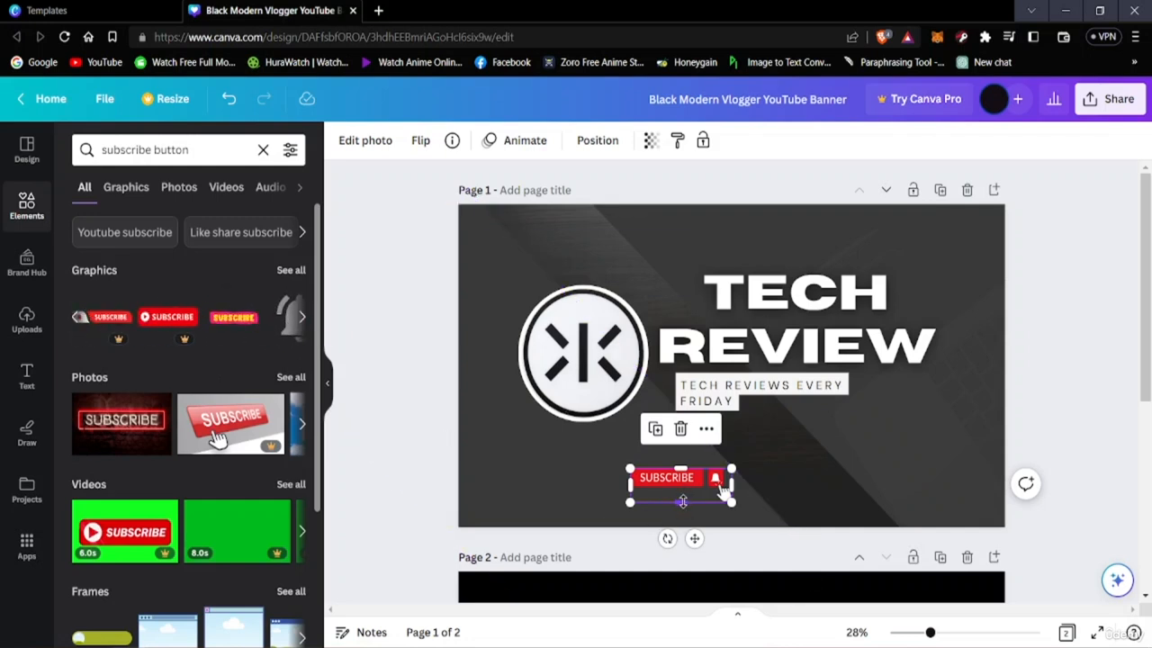
drag(682, 501, 932, 384)
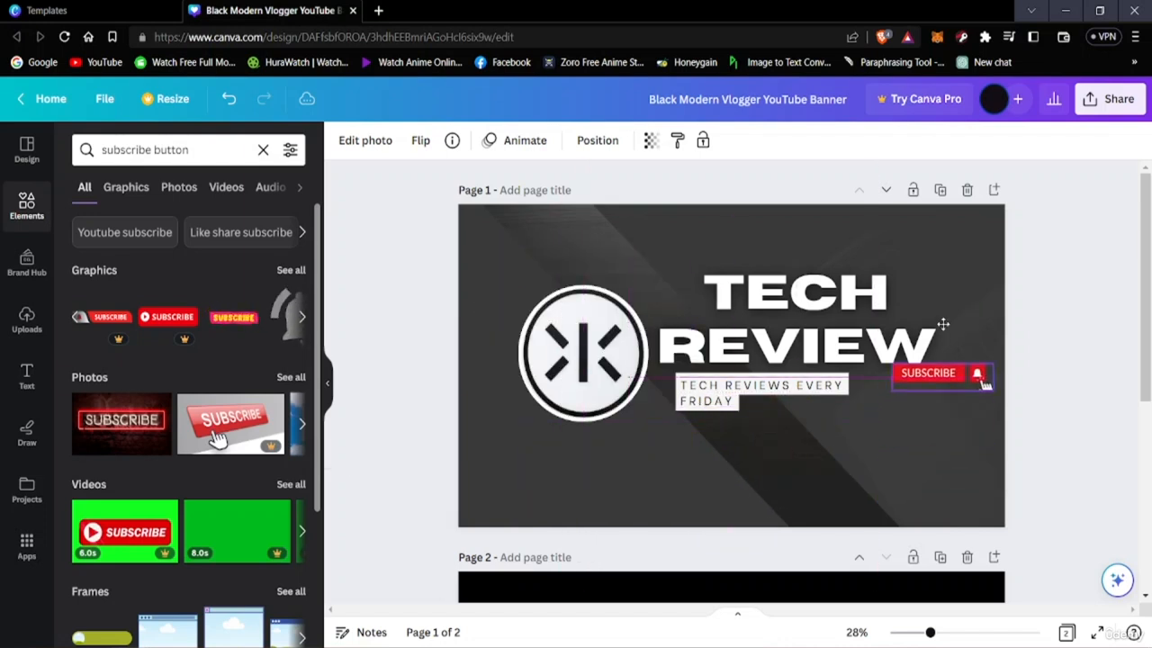
drag(944, 324, 930, 220)
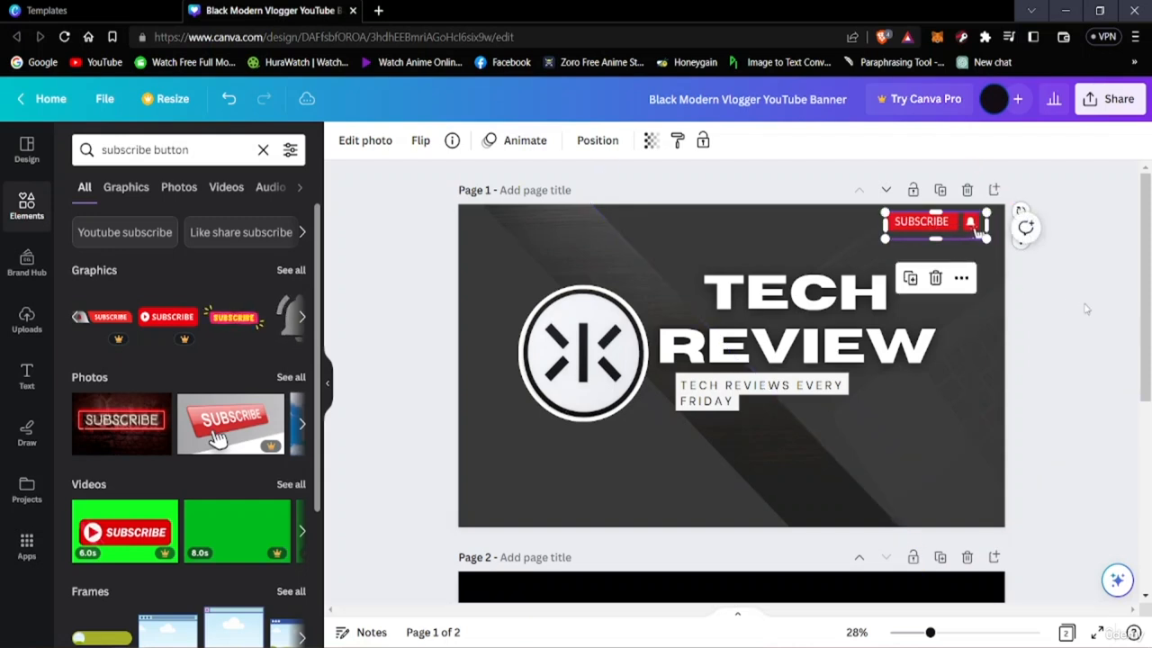
click(1099, 199)
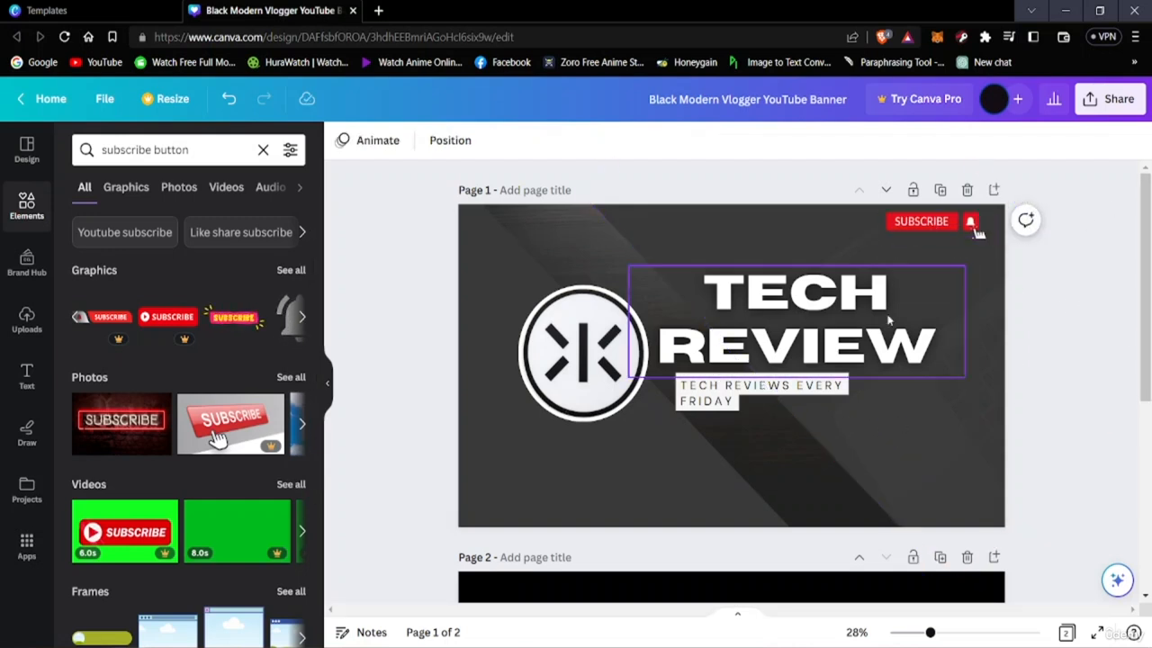
mouse_move(936, 223)
mouse_down()
mouse_move(972, 454)
mouse_move(859, 495)
mouse_move(895, 507)
mouse_move(914, 493)
mouse_move(914, 207)
mouse_move(921, 229)
mouse_up()
click(1094, 193)
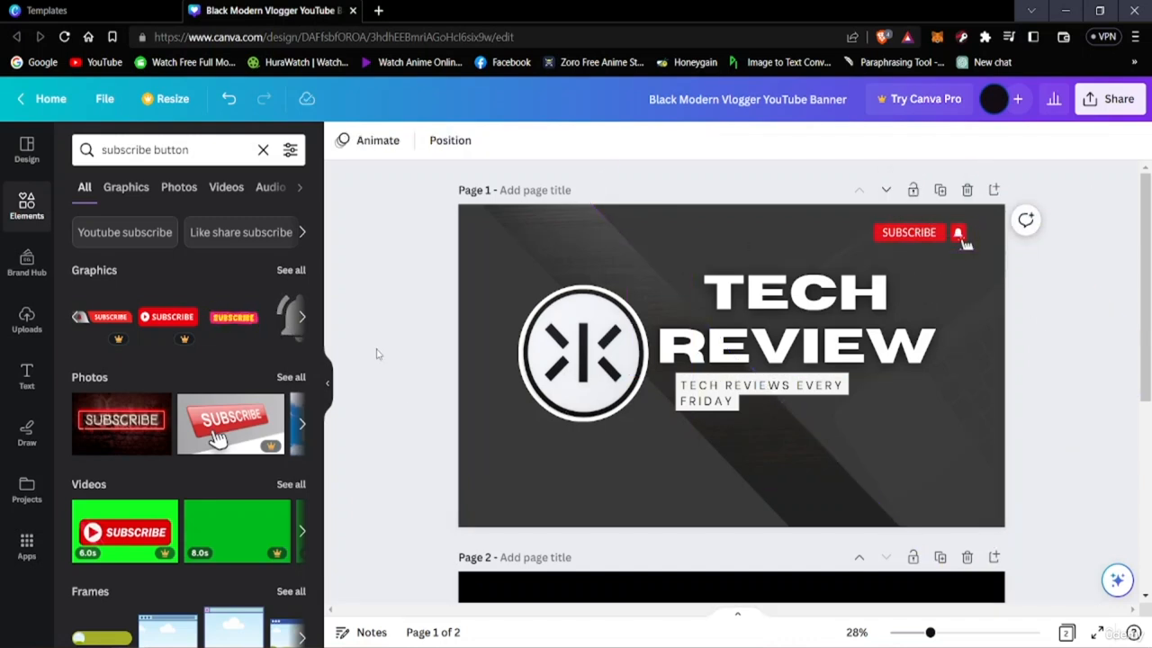
Add the animated grey ringing bell graphic, shrink it and place it below the subscribe button, beside the title
click(302, 319)
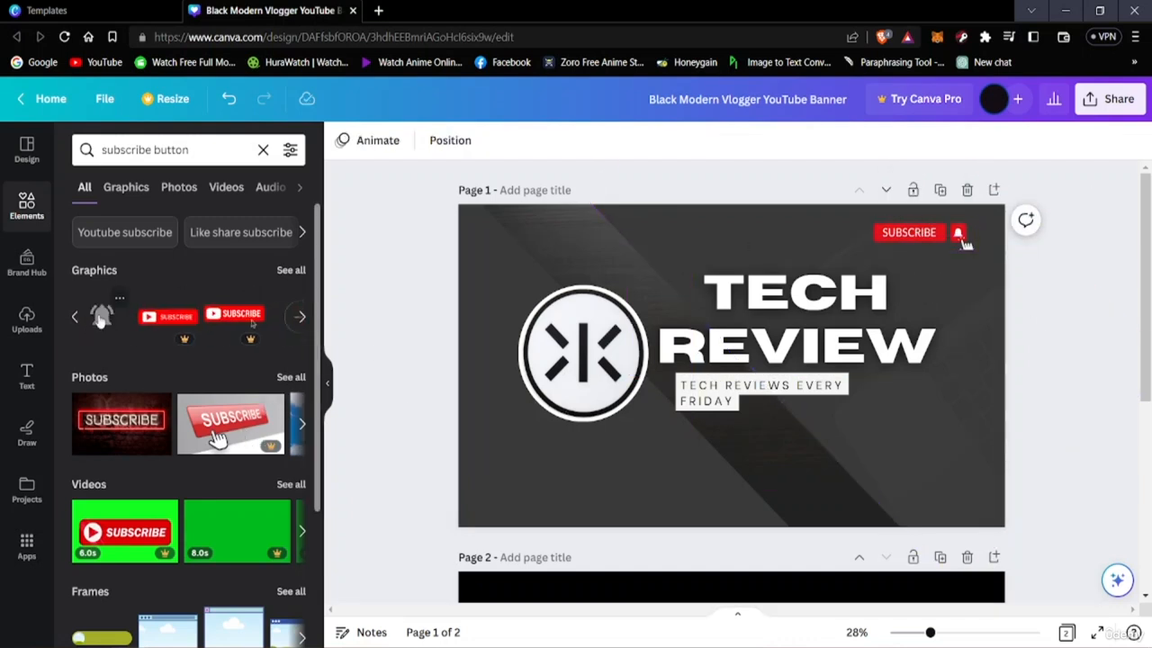
click(103, 317)
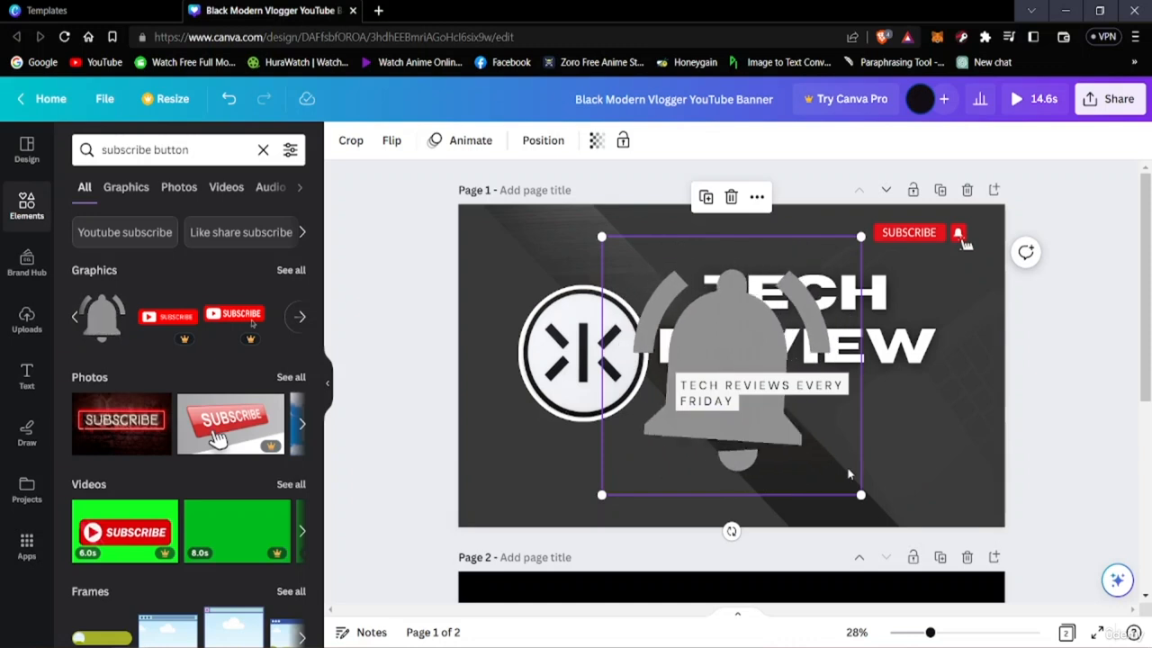
drag(864, 232, 612, 393)
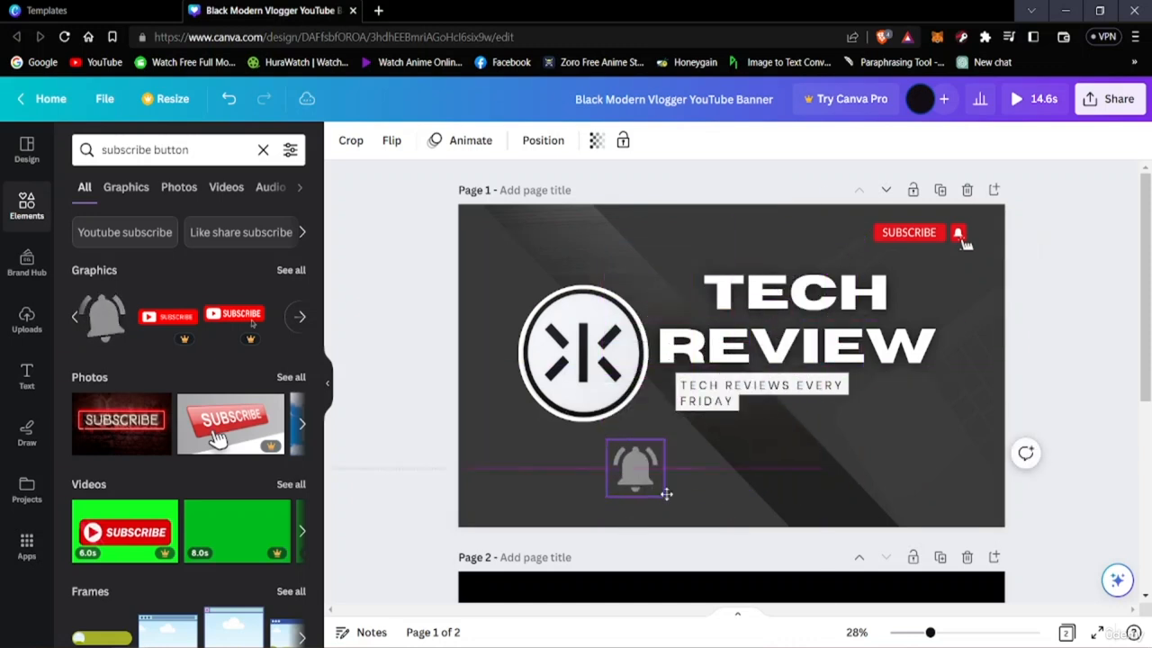
drag(634, 477, 974, 297)
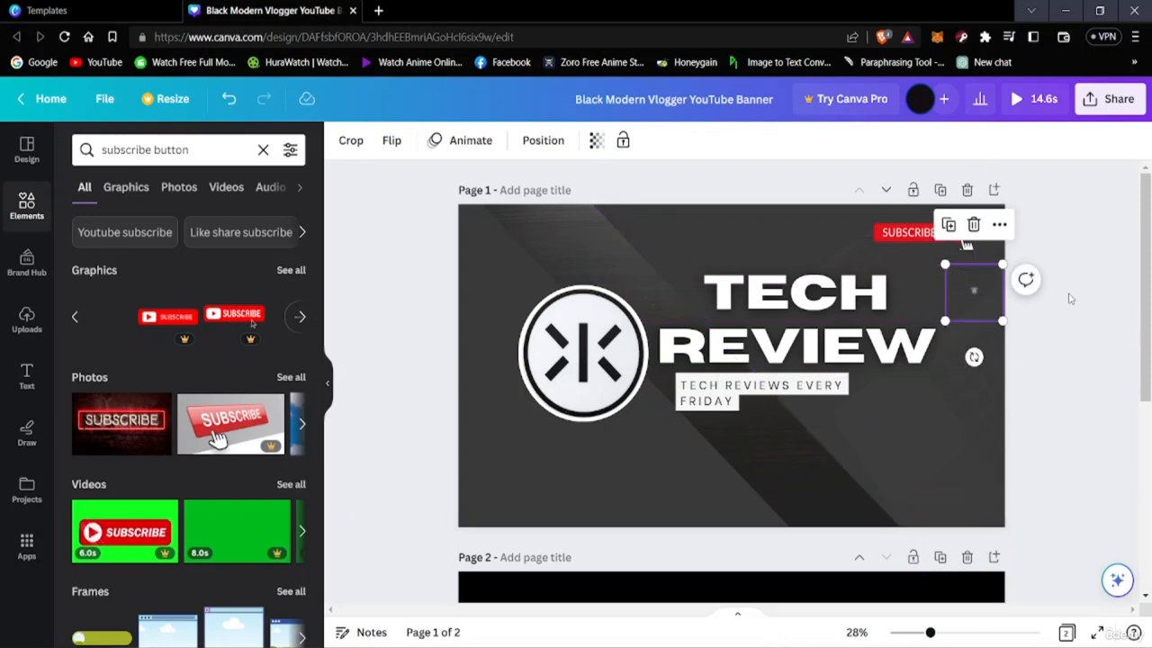
click(1125, 213)
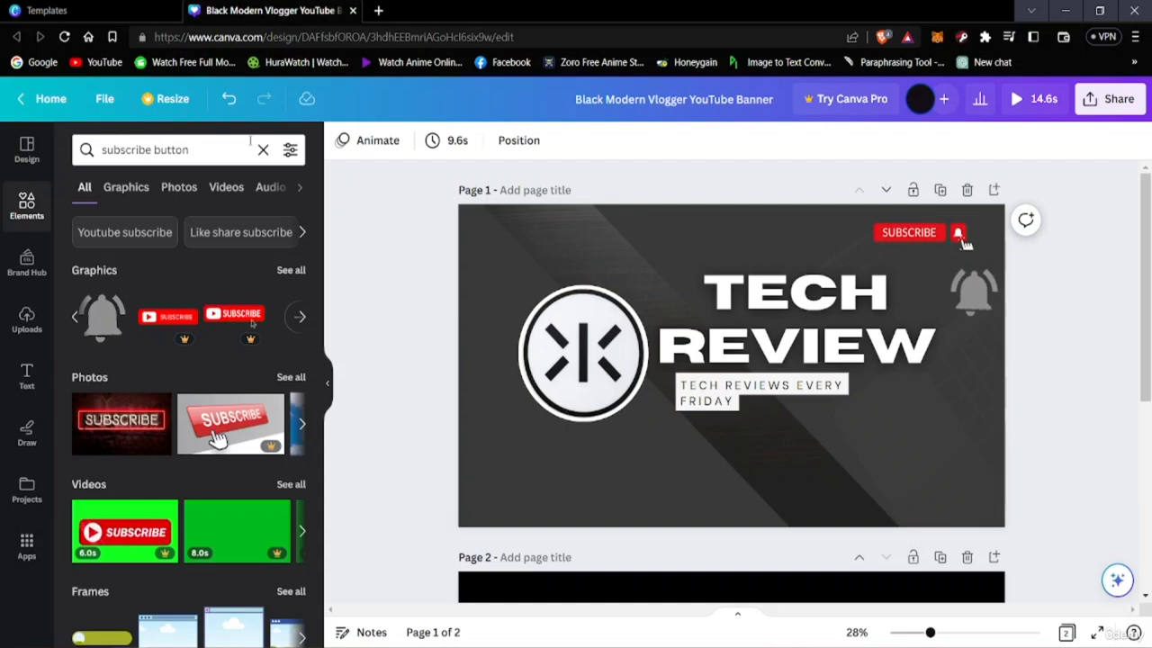
Search the elements library for "facebook icon"
click(221, 150)
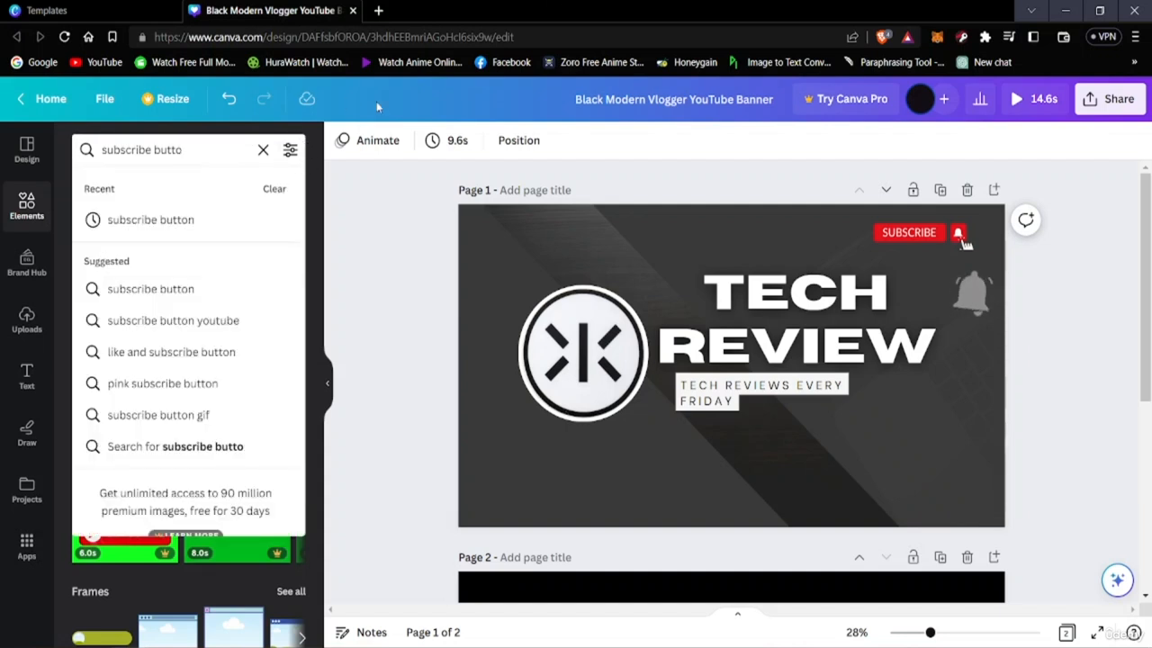
key(BackSpace)
key(BackSpace)
key(BackSpace)
key(BackSpace)
key(BackSpace)
key(BackSpace)
key(BackSpace)
key(BackSpace)
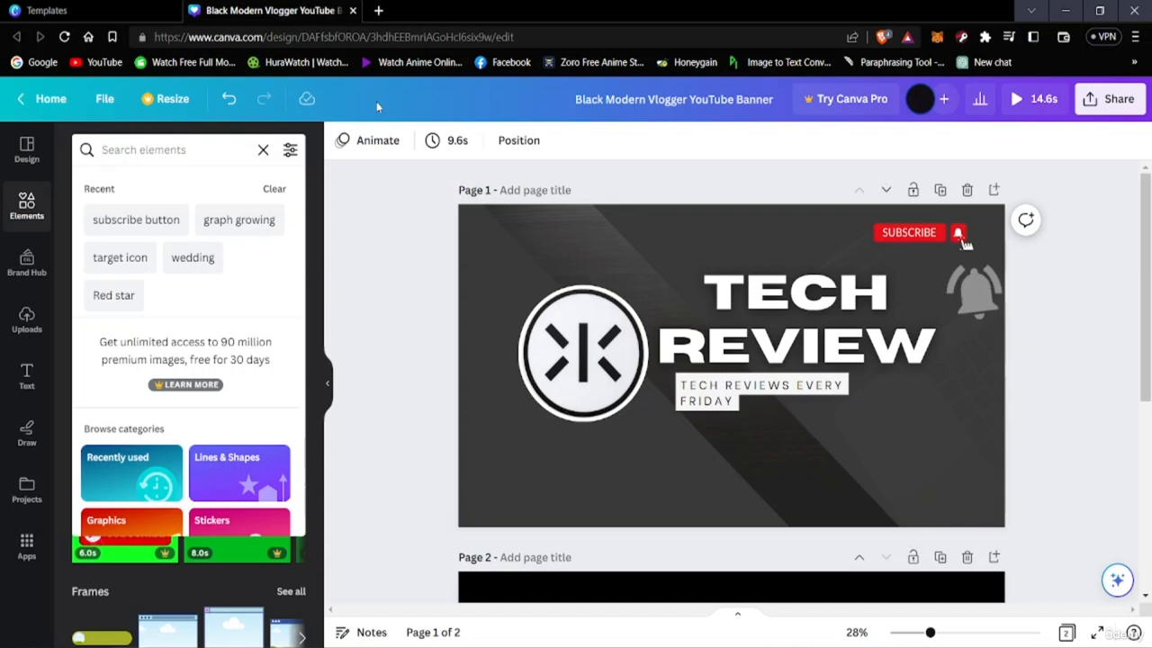
text(f)
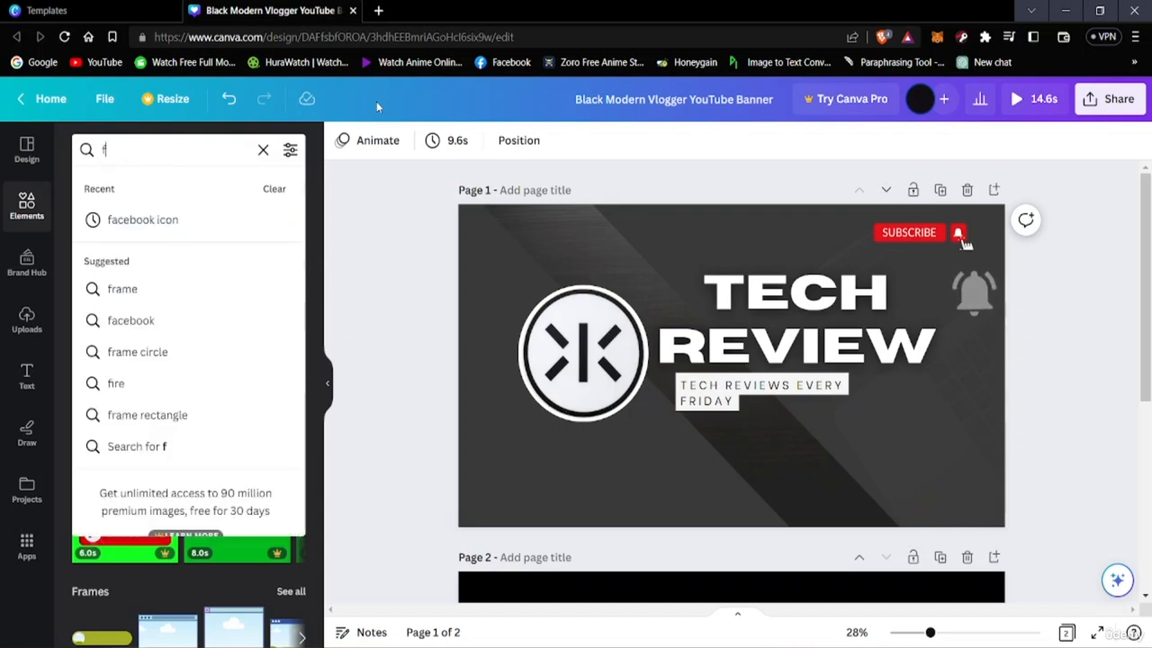
text(acebook)
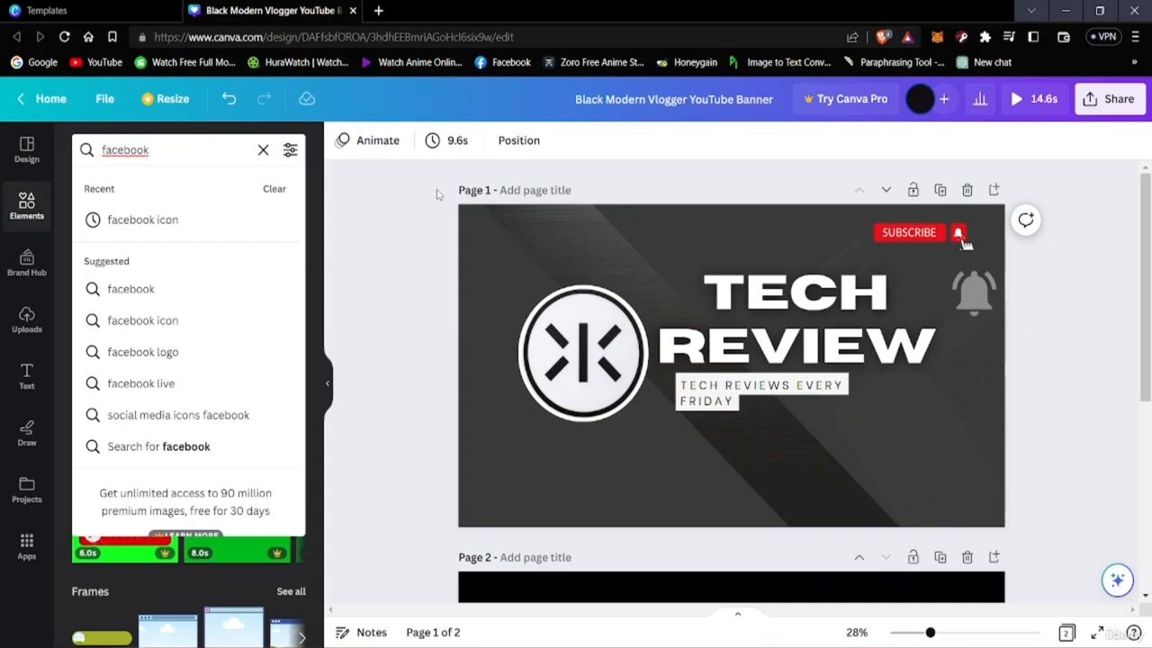
click(215, 224)
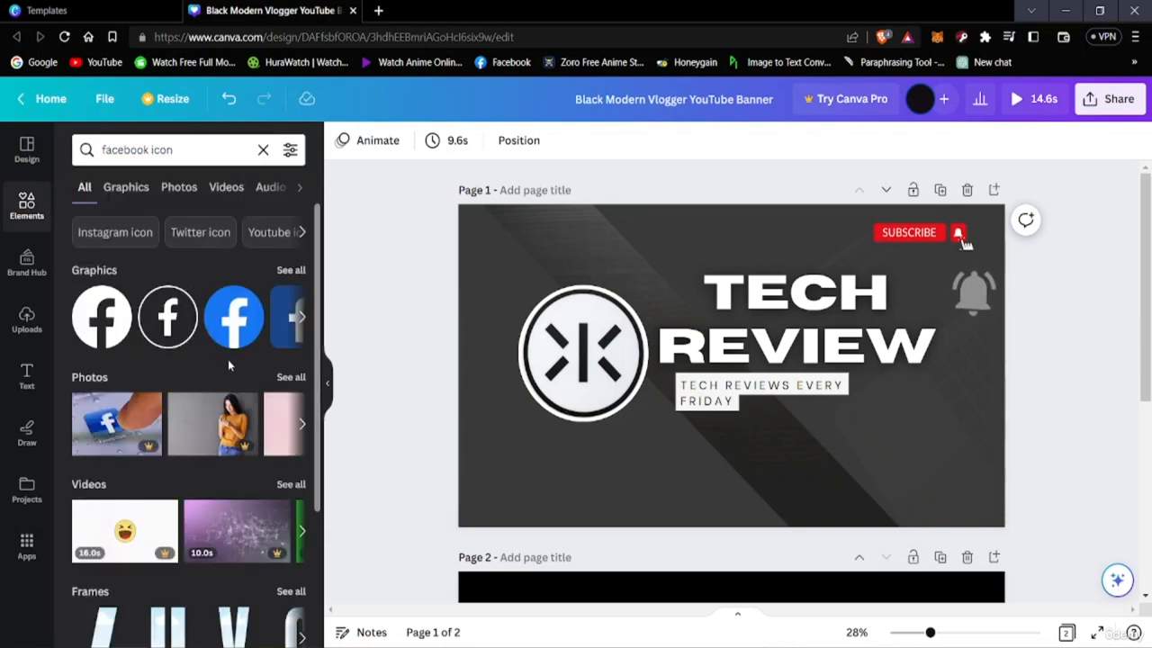
Try the outlined circular Facebook icon on the banner, shrunk and placed below the tagline on the diagonal strip
click(303, 322)
click(75, 321)
click(303, 322)
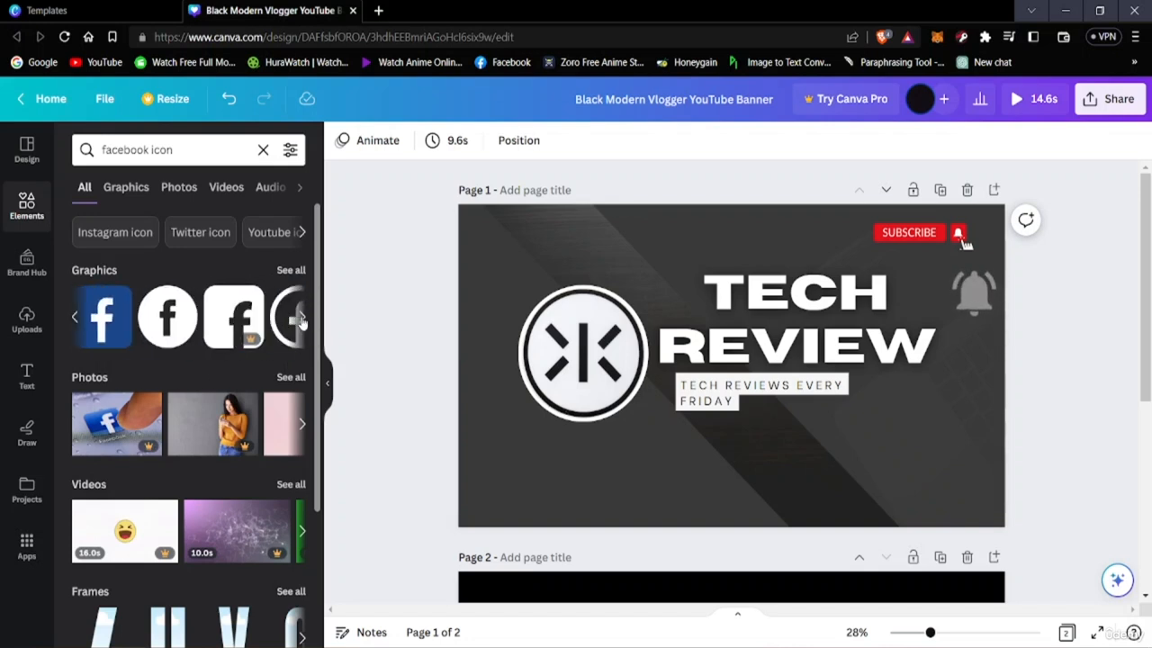
click(76, 320)
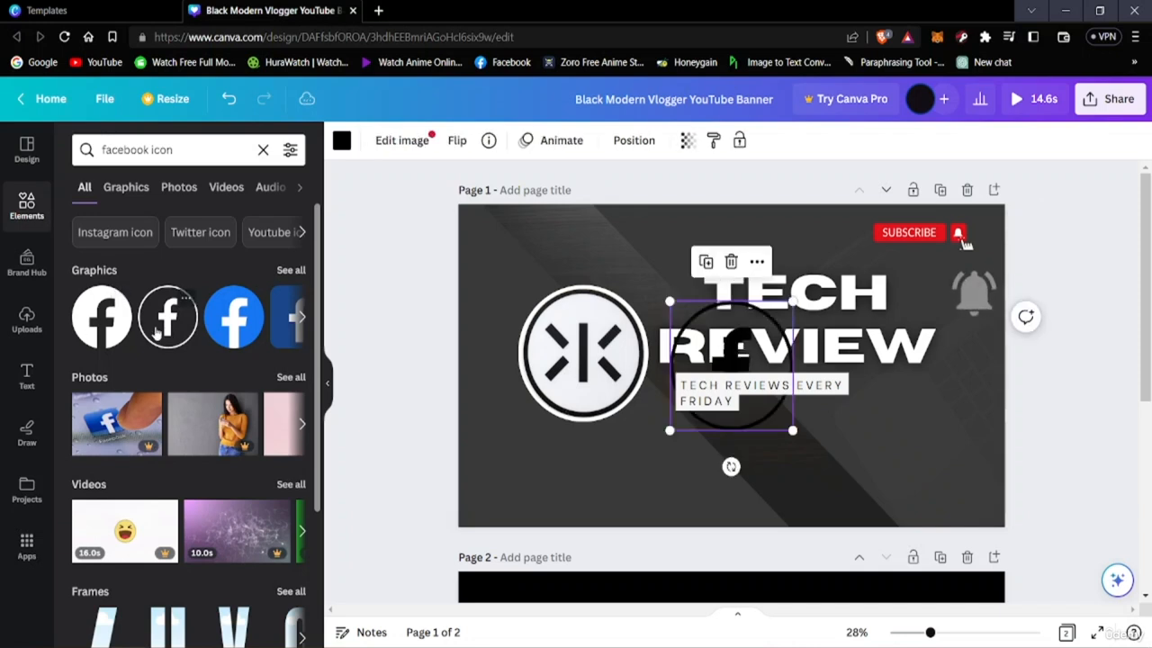
drag(751, 345, 924, 427)
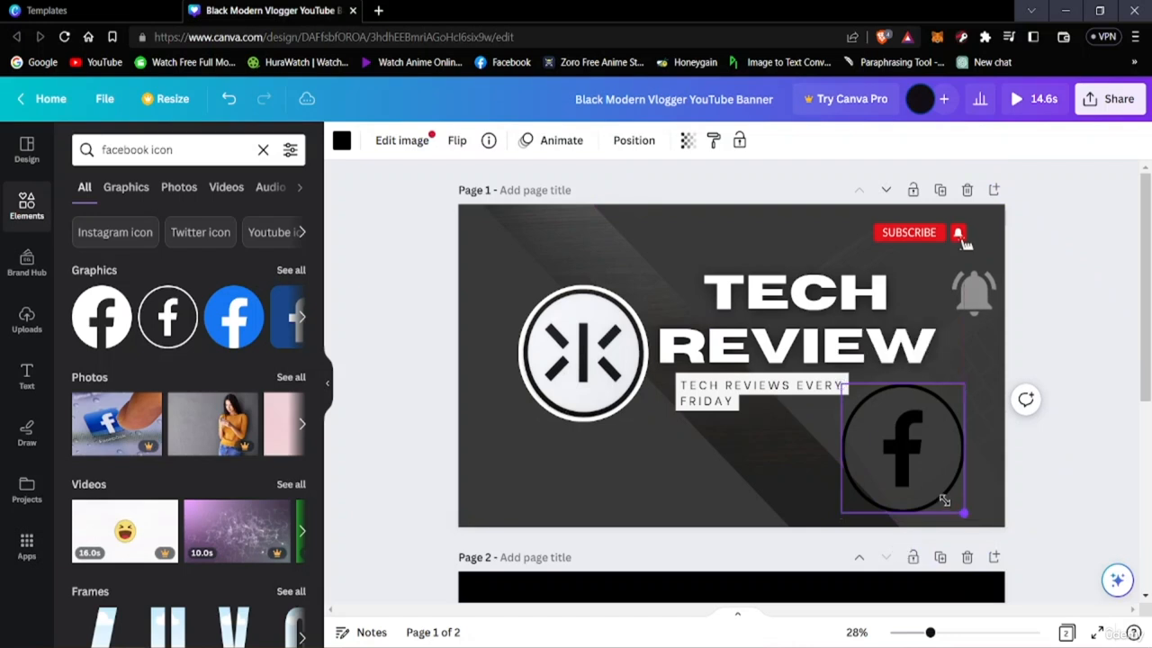
drag(945, 501, 819, 481)
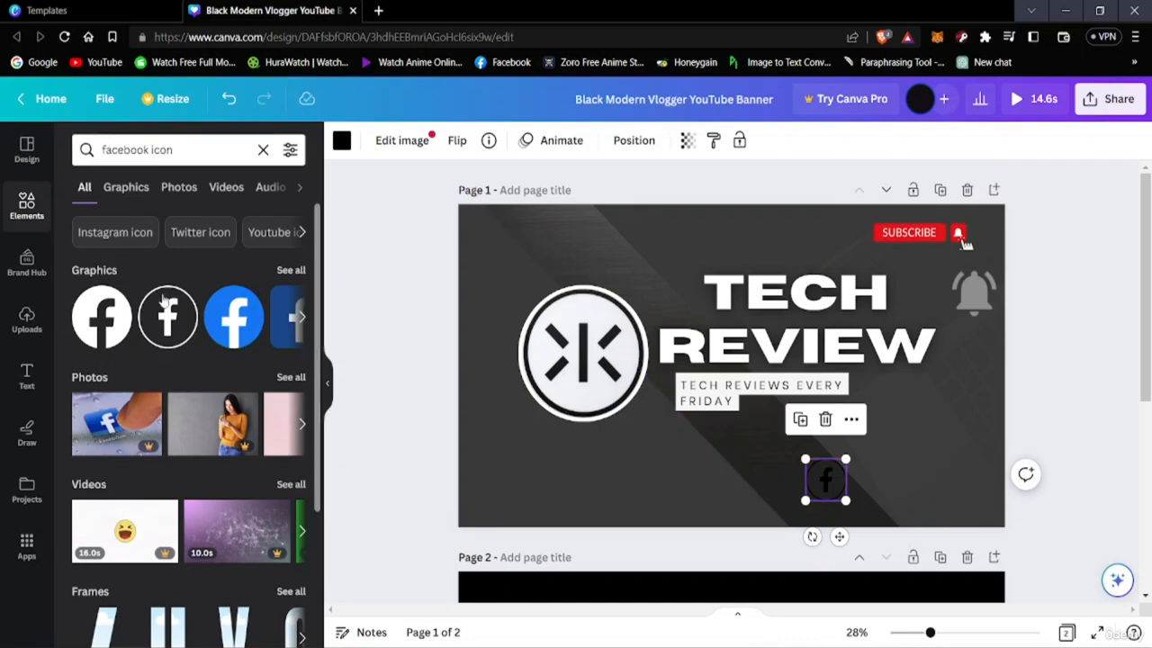
Replace the outlined Facebook icon with the solid black round one, shrunk and placed near the banner's bottom edge on the diagonal strip
click(104, 311)
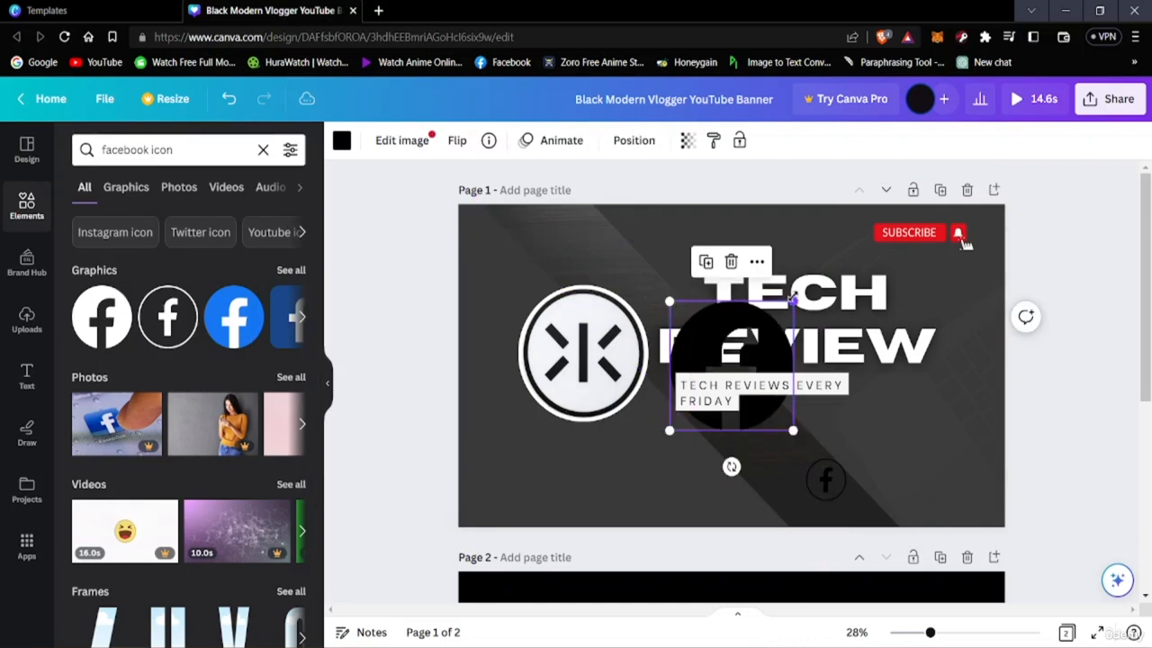
drag(792, 299, 888, 485)
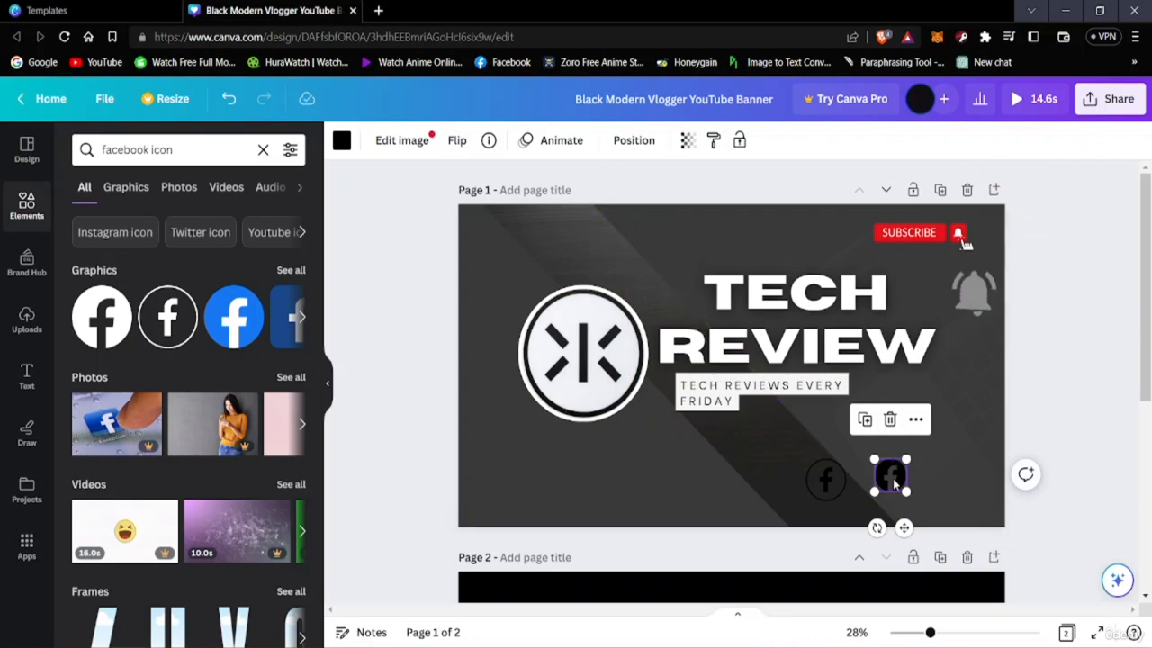
drag(888, 482, 840, 501)
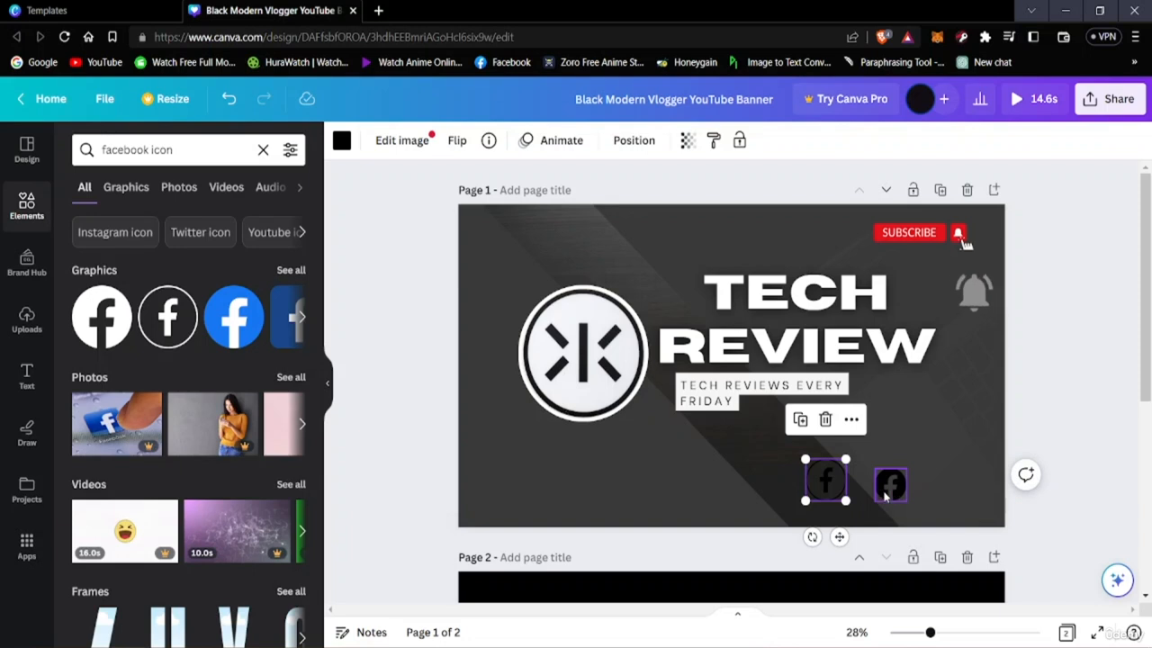
drag(829, 477, 861, 507)
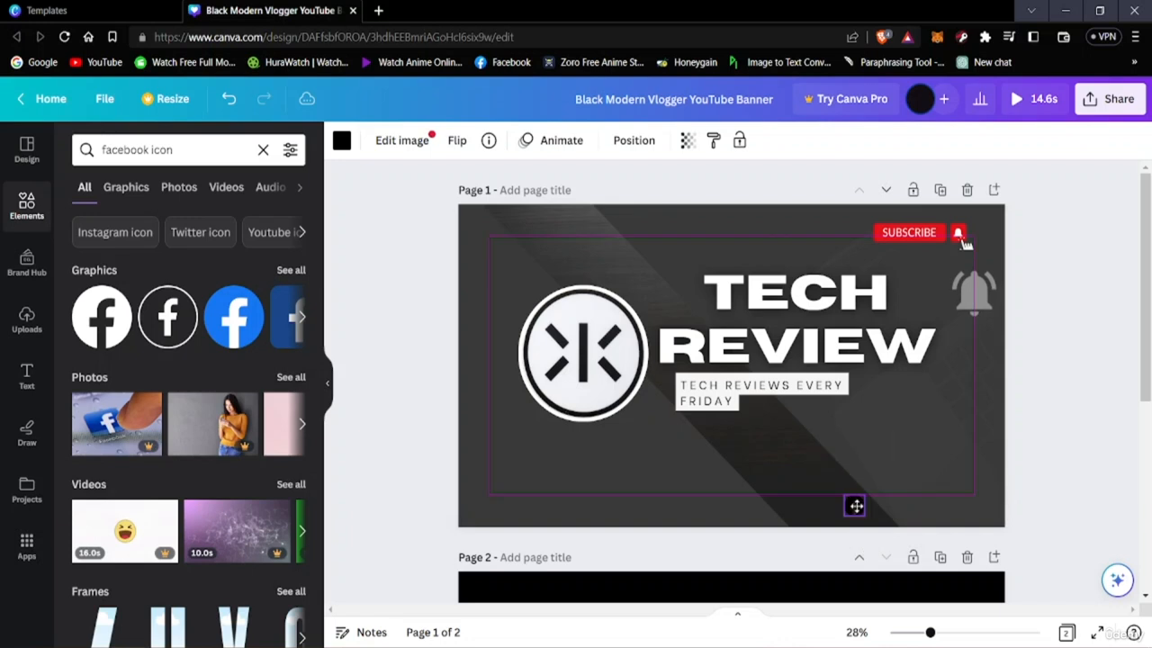
click(1099, 515)
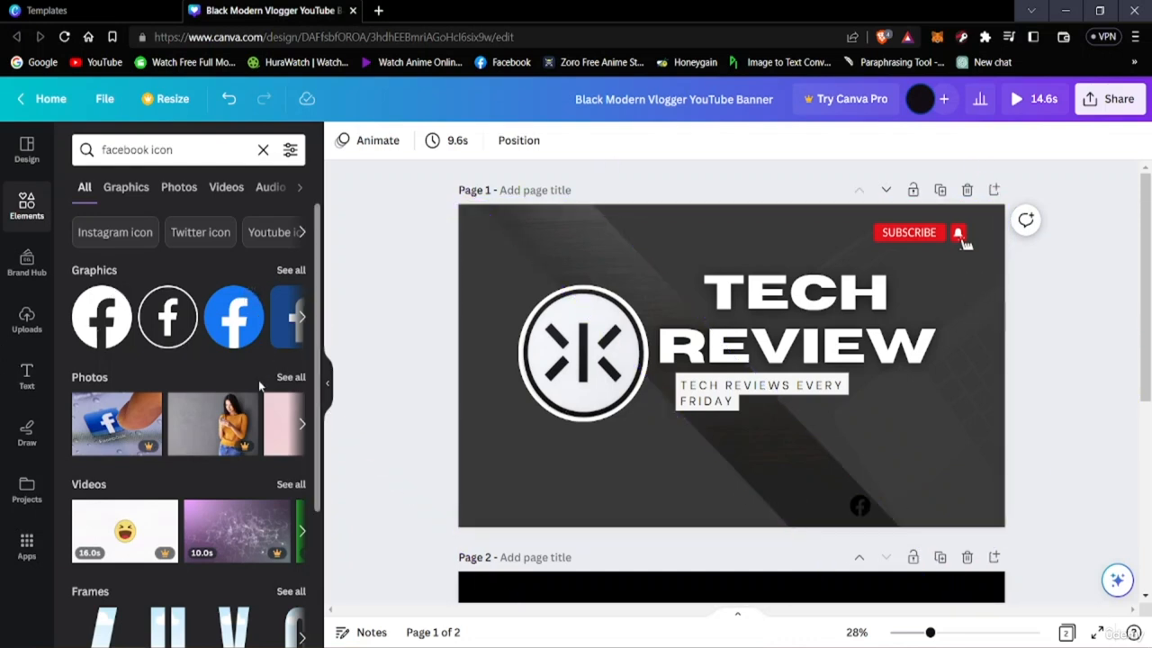
Search the elements library for "instagram icon"
click(175, 151)
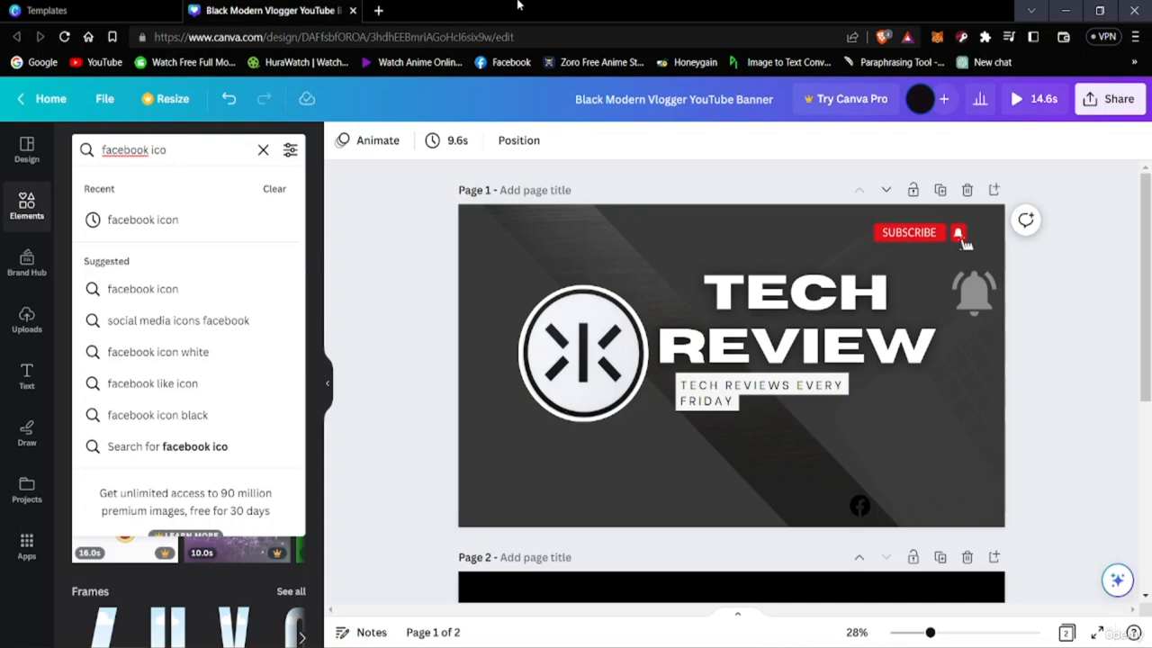
key(BackSpace)
key(BackSpace)
key(BackSpace)
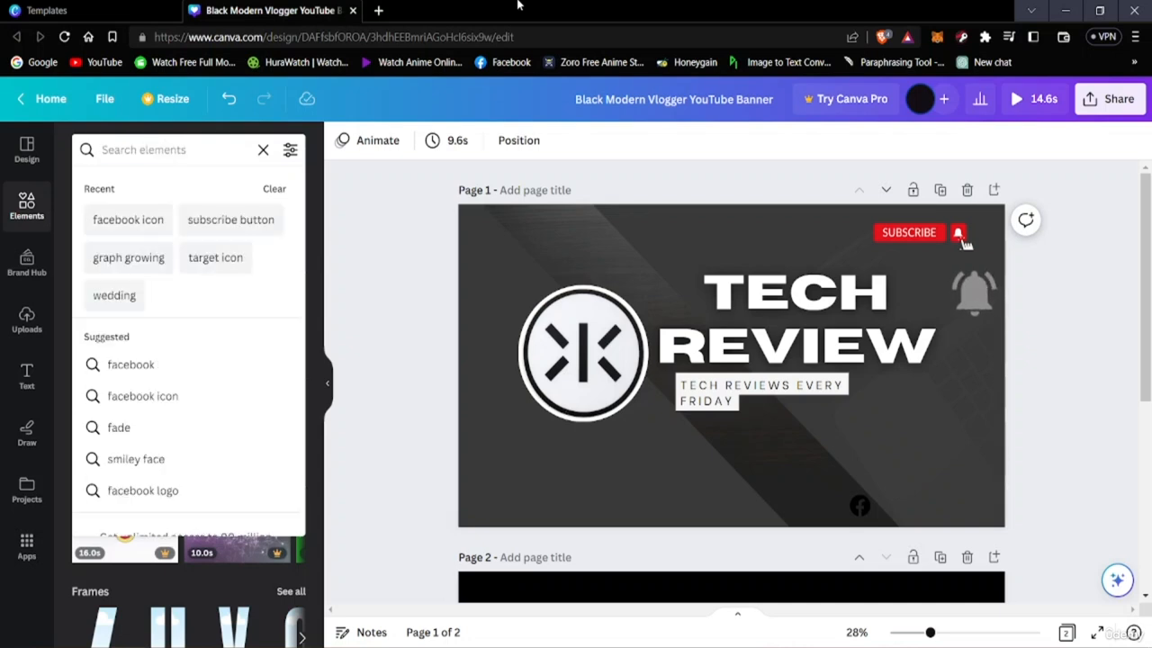
text(insa)
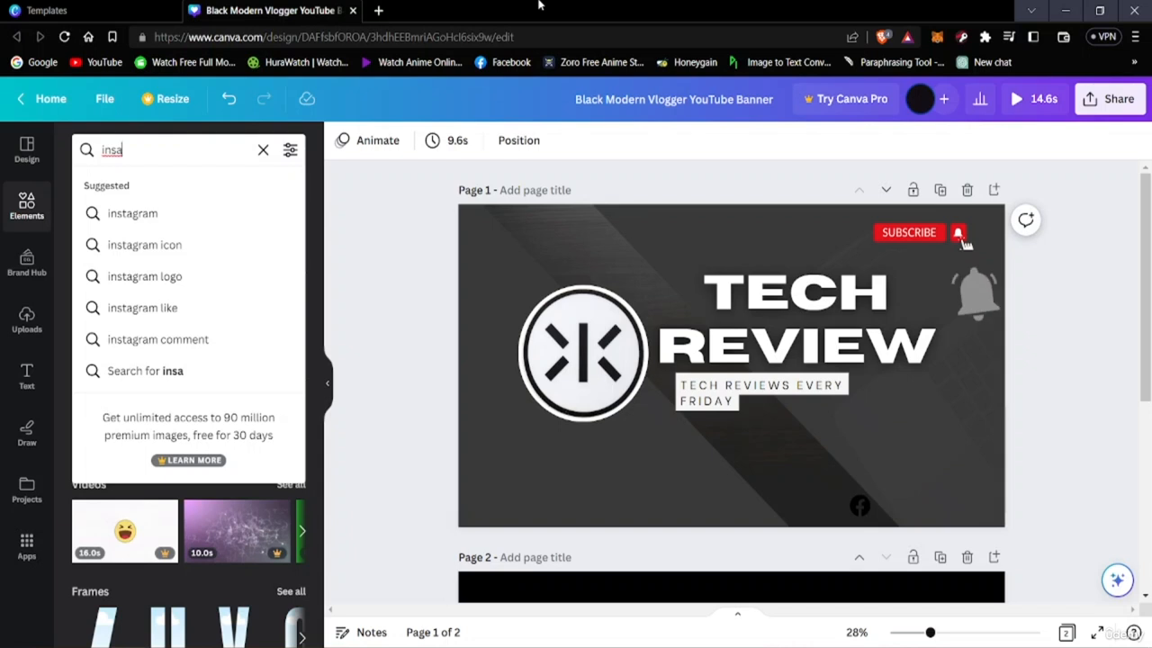
click(200, 245)
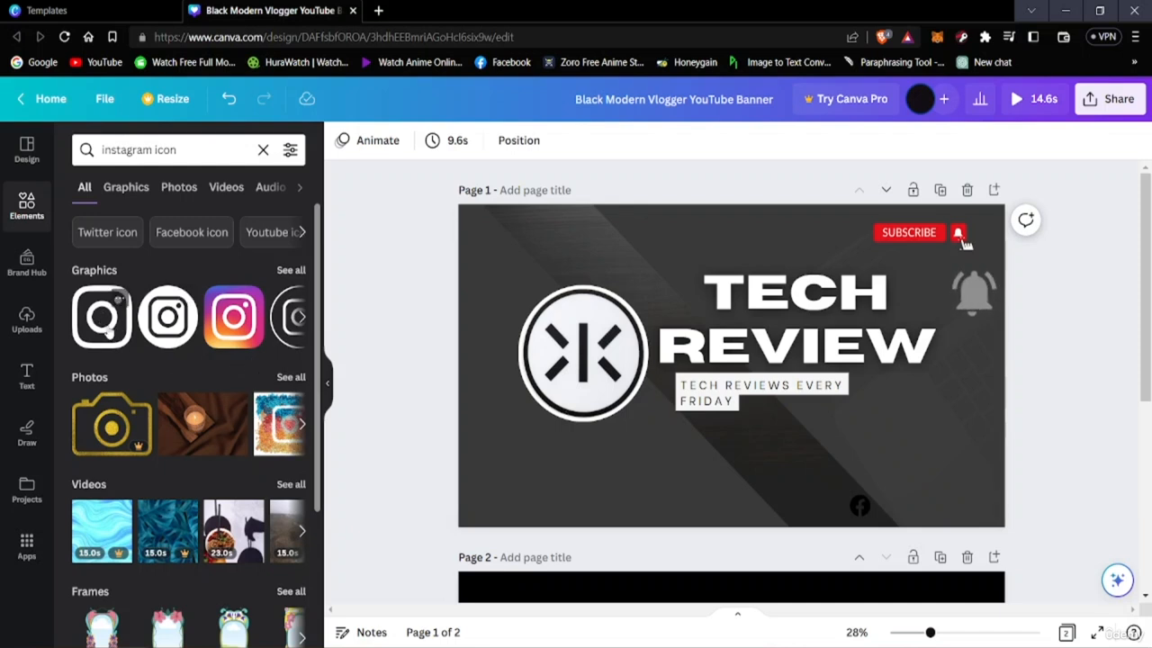
Add the black rounded-square Instagram icon to the banner, shrunk and placed just above the Facebook icon
click(153, 338)
drag(785, 432, 871, 470)
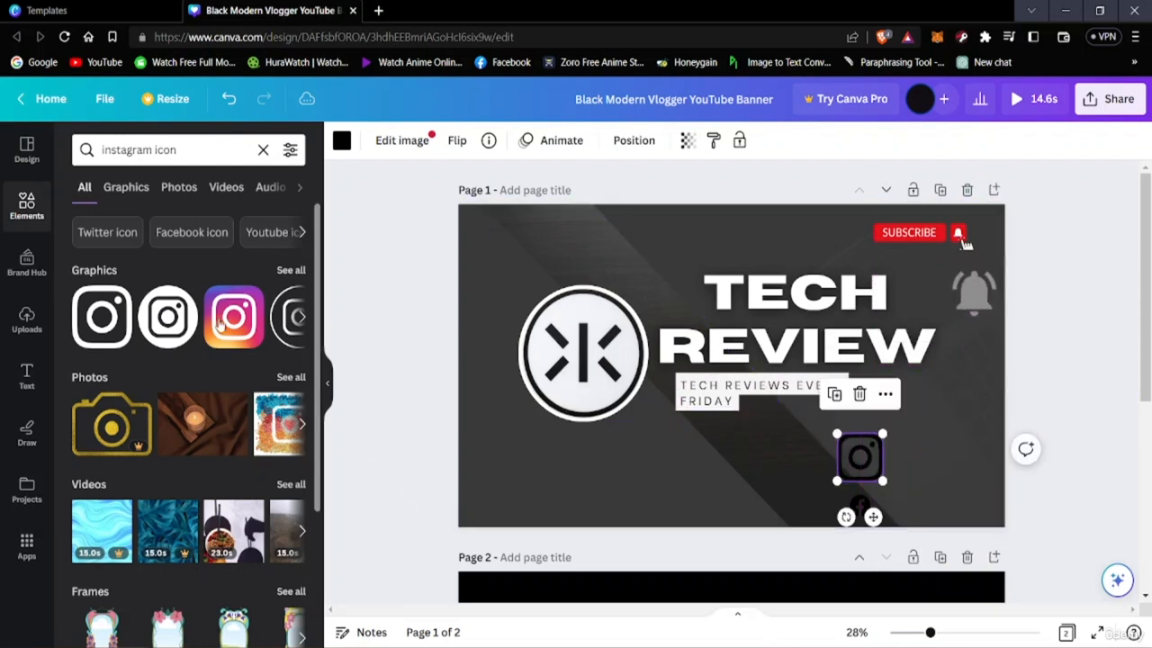
Try the round Instagram icon, shrunk and placed beside the Facebook icon, and delete it from the banner
click(159, 314)
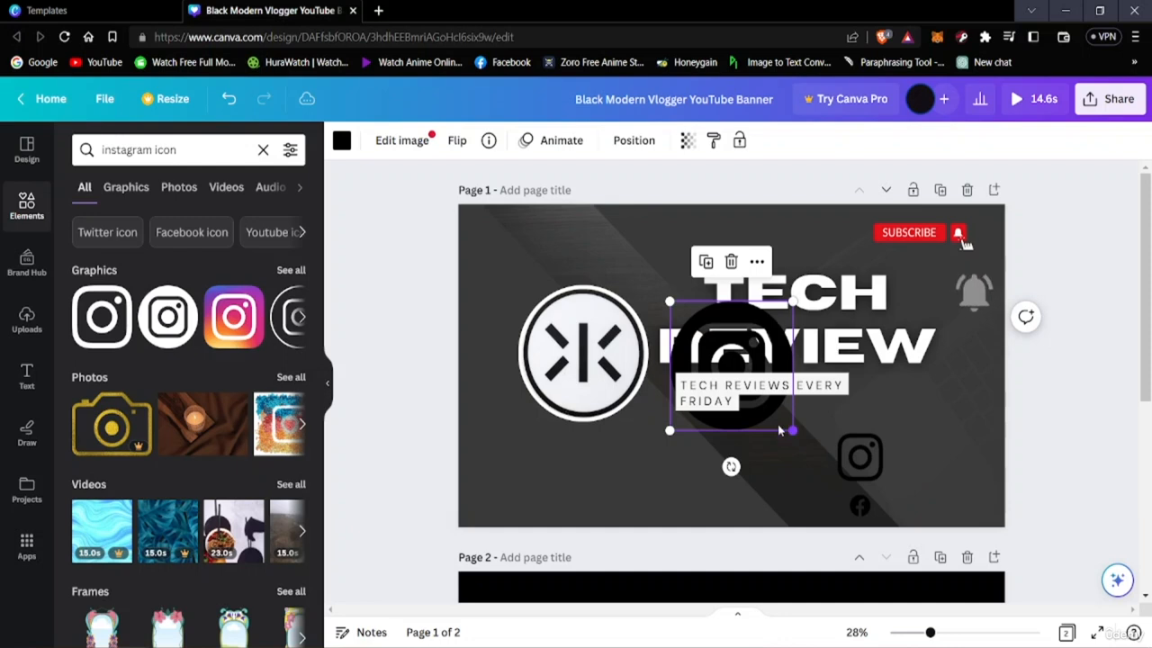
drag(780, 431, 913, 497)
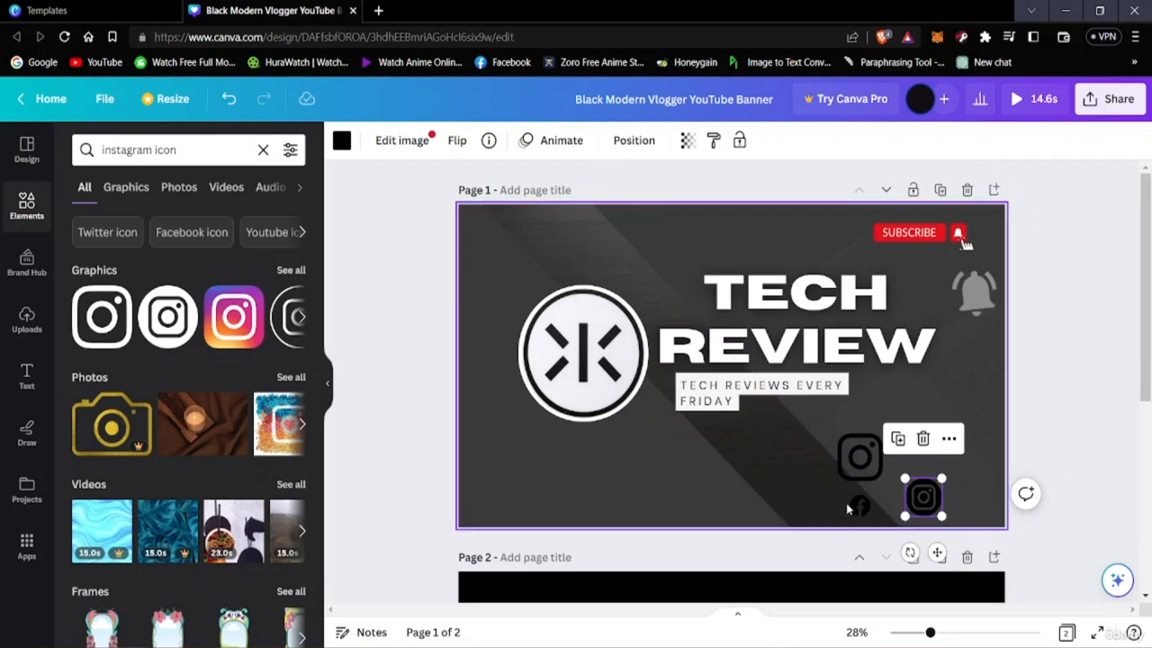
mouse_move(923, 505)
mouse_down()
mouse_move(895, 514)
mouse_move(905, 511)
mouse_up()
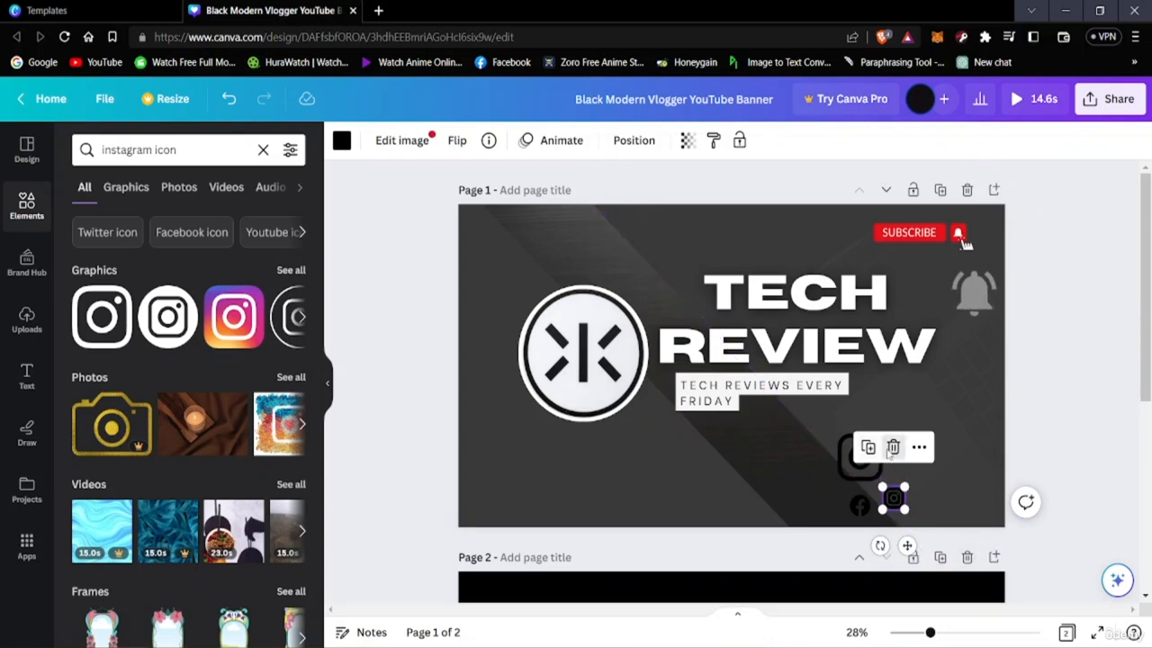
click(892, 447)
Shrink the rounded-square Instagram icon to about 96 by 96 and align it directly beside the Facebook icon
drag(864, 471, 901, 511)
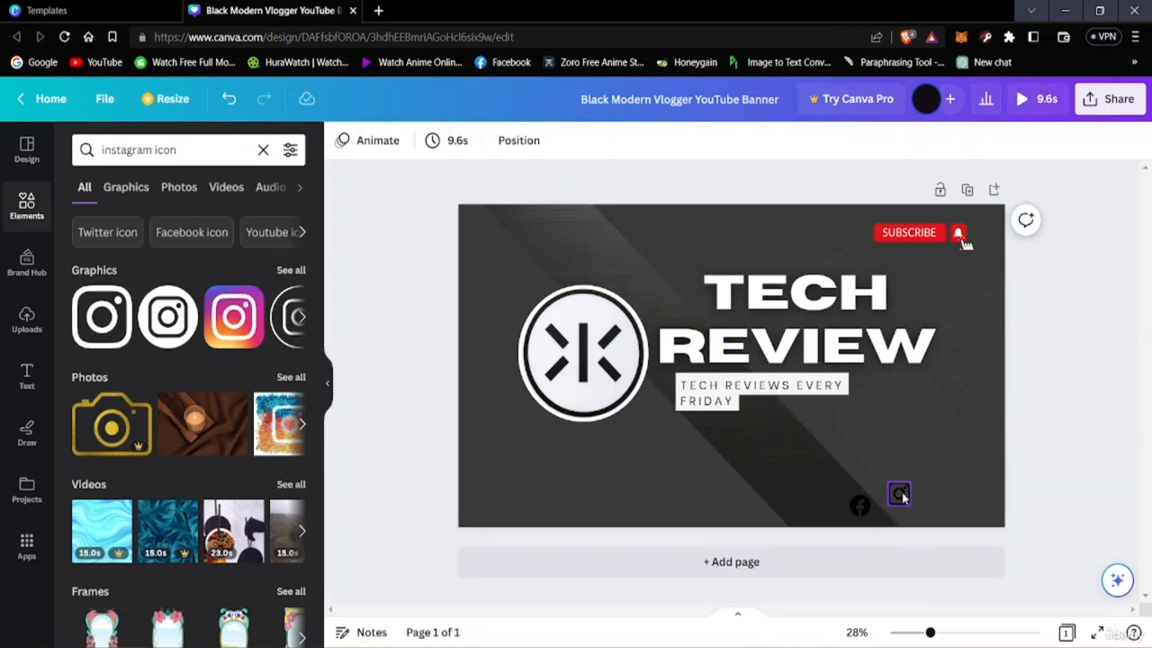
drag(900, 493, 907, 520)
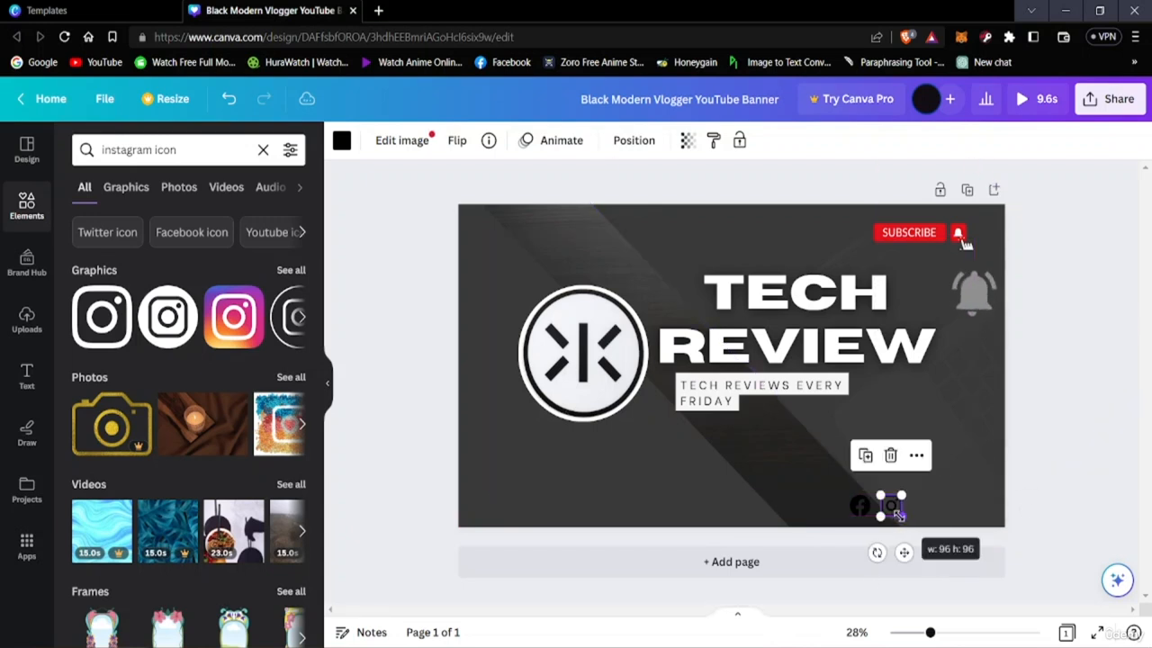
click(1094, 510)
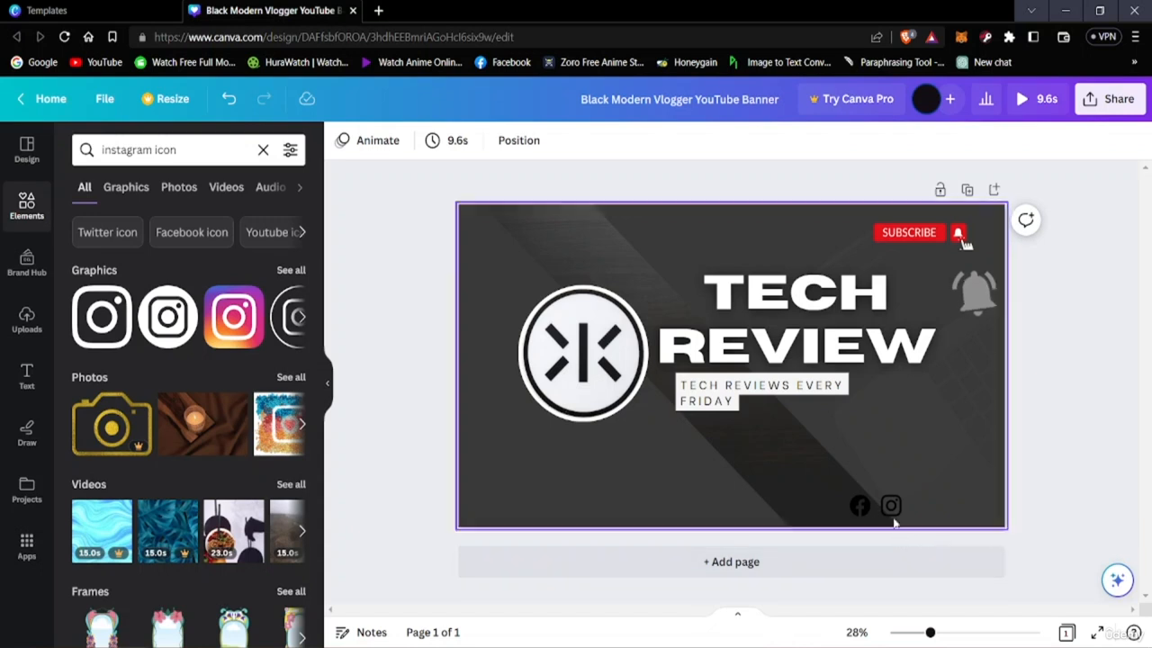
drag(892, 507, 887, 515)
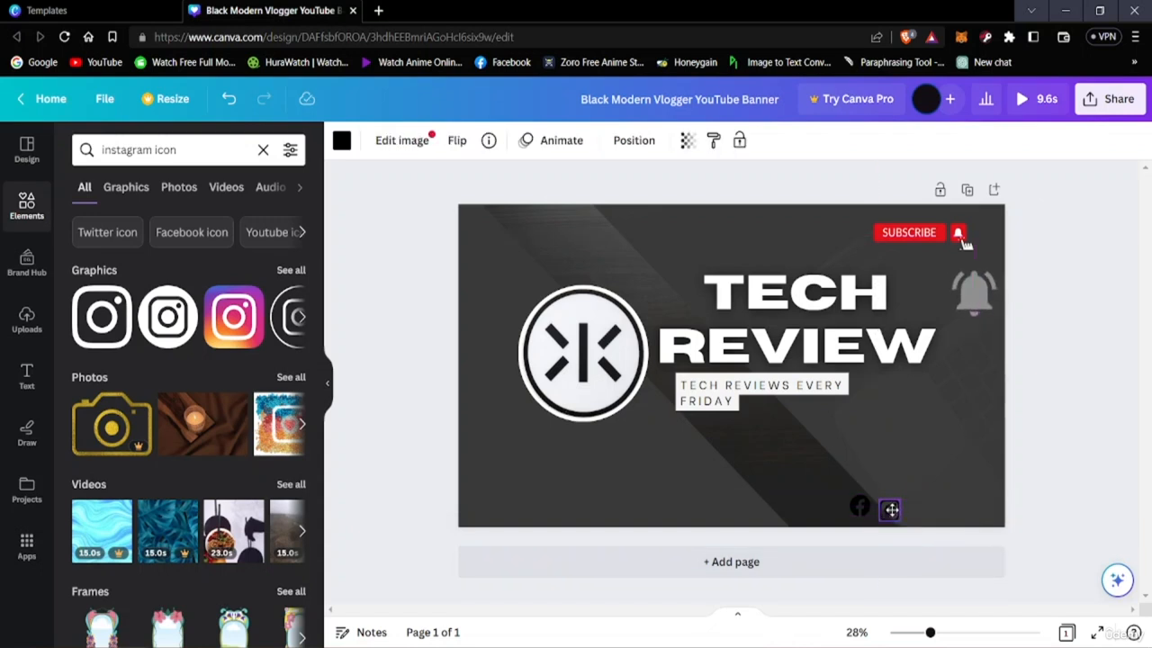
drag(894, 510, 886, 508)
click(1071, 544)
click(1082, 504)
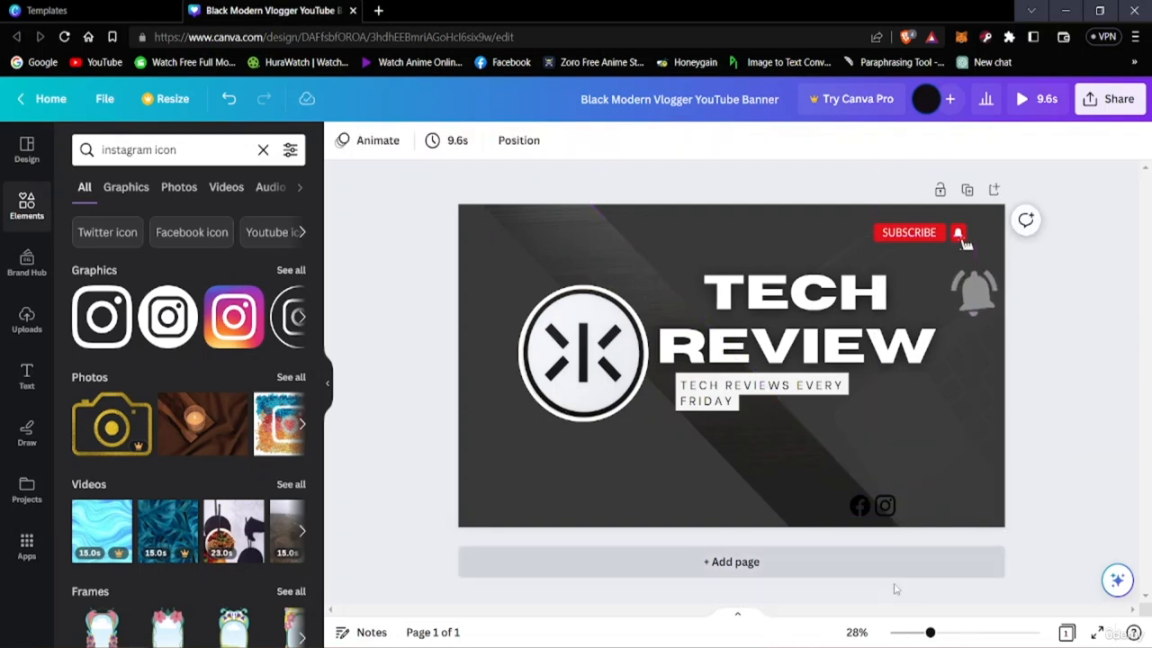
drag(857, 508, 858, 507)
click(1108, 520)
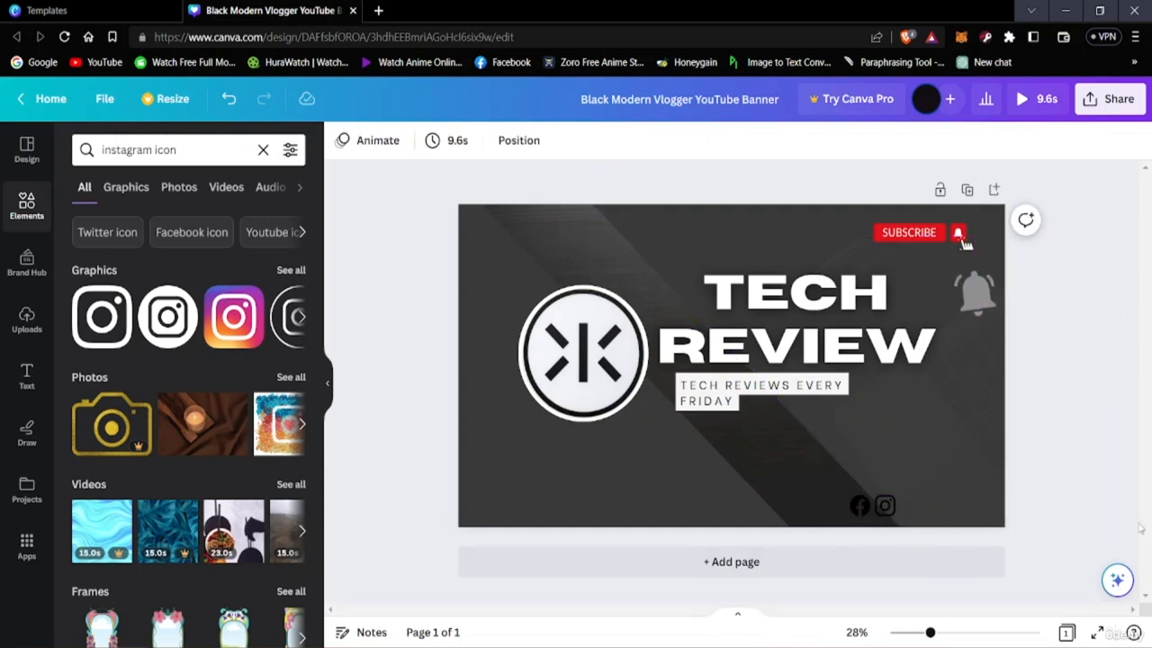
Search the elements library for "twiter logo"
click(189, 150)
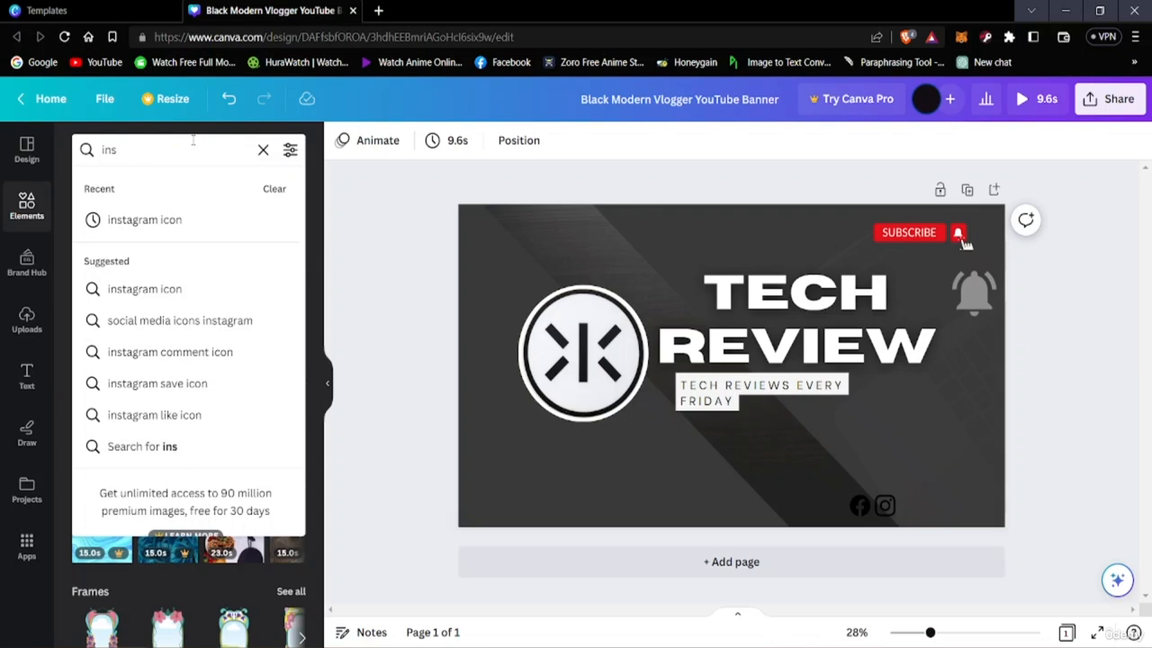
key(BackSpace)
key(BackSpace)
key(BackSpace)
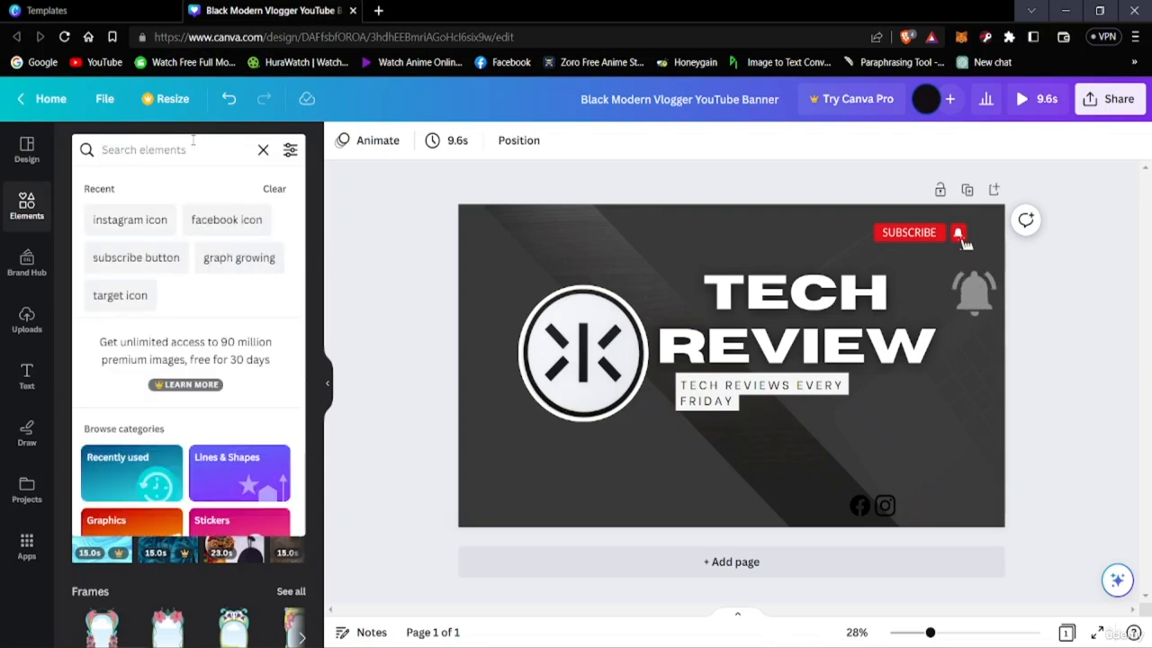
text(twi)
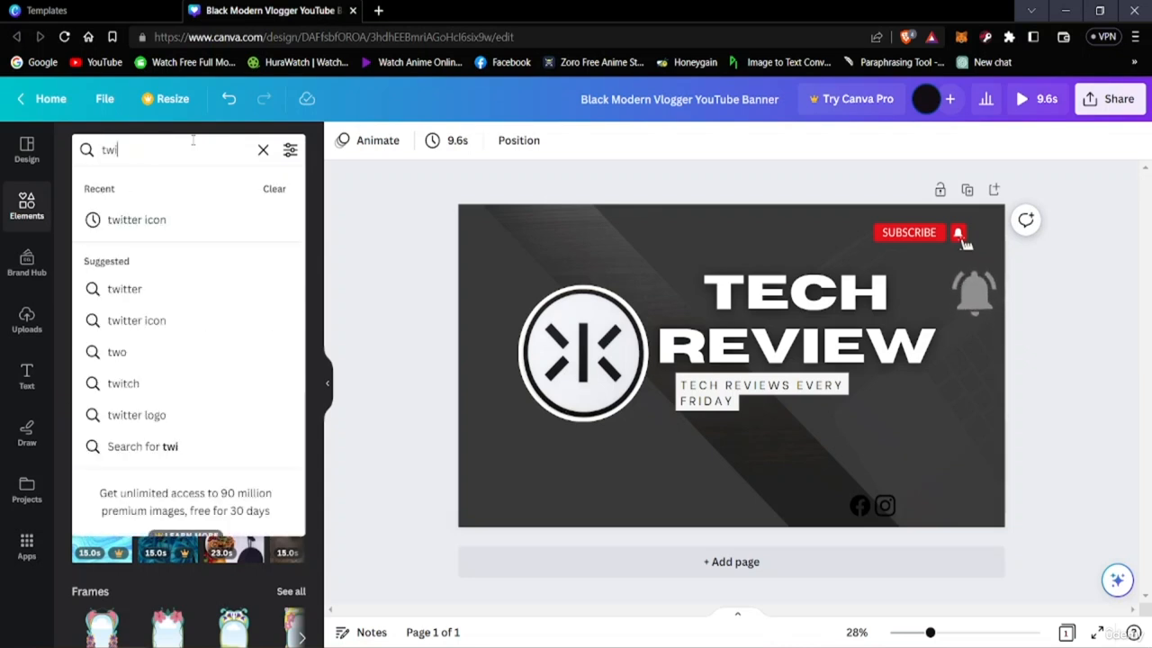
text(ttwe)
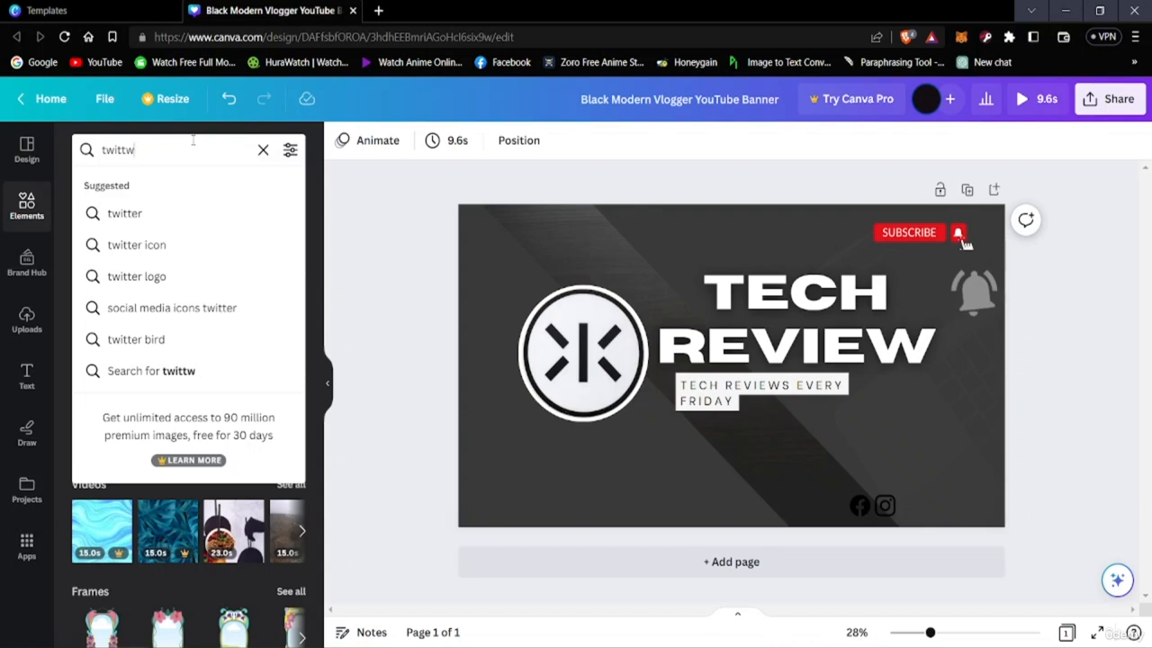
key(BackSpace)
key(BackSpace)
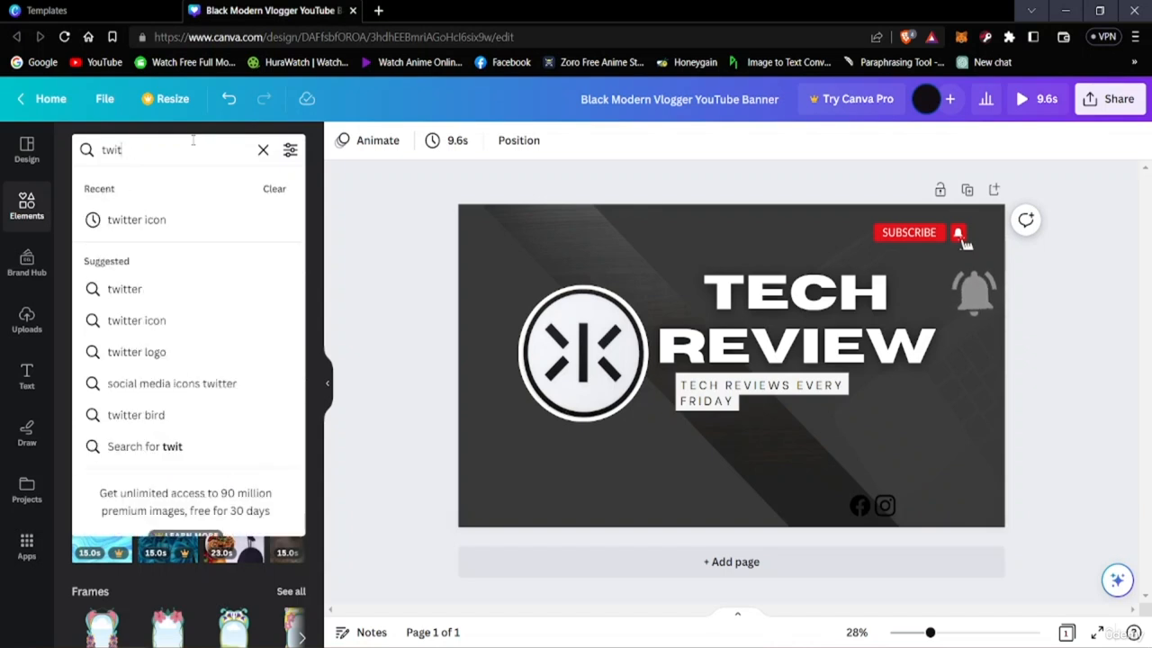
text(er)
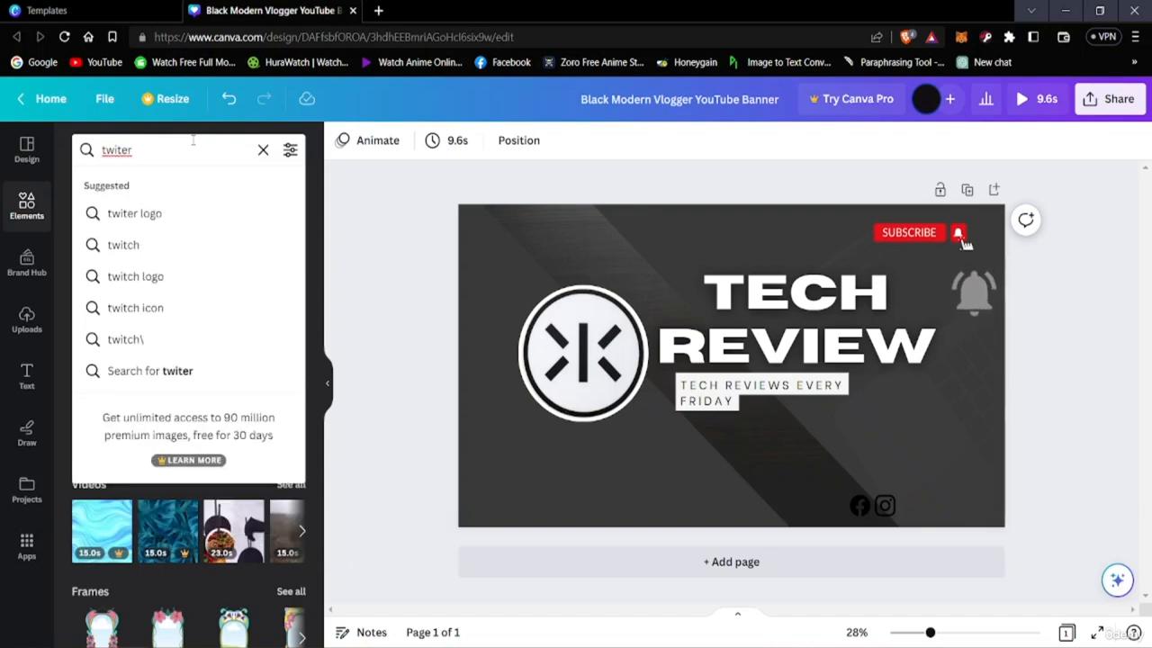
click(137, 216)
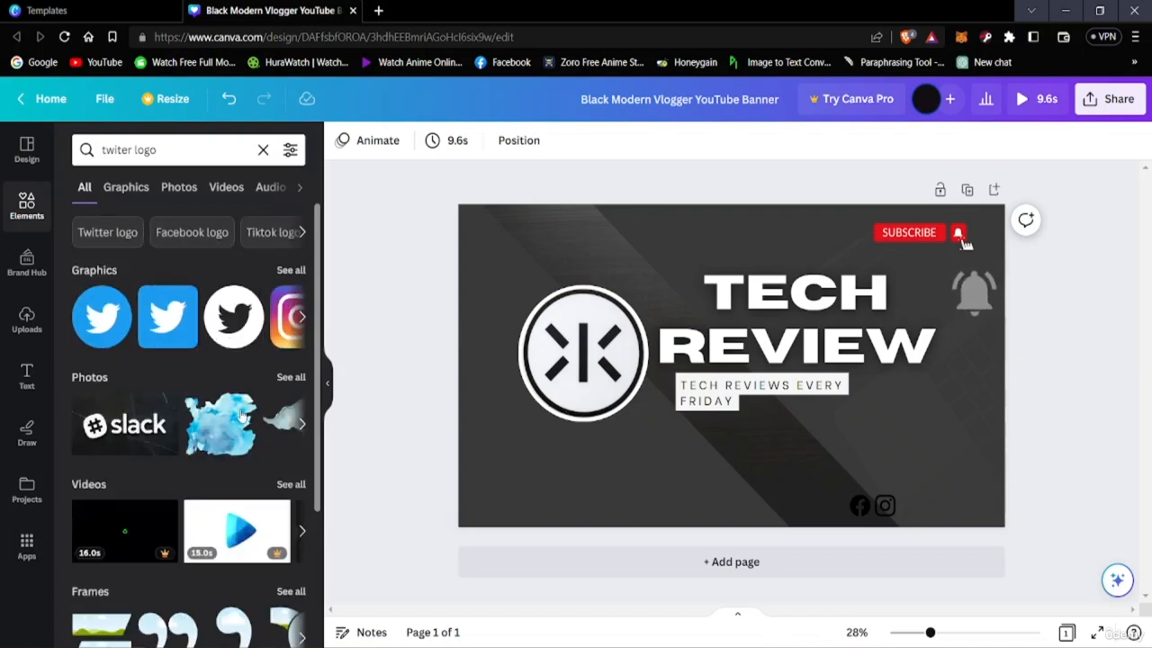
Add the round white Twitter logo with the black bird, shrunk and placed below the title's last letters
click(238, 335)
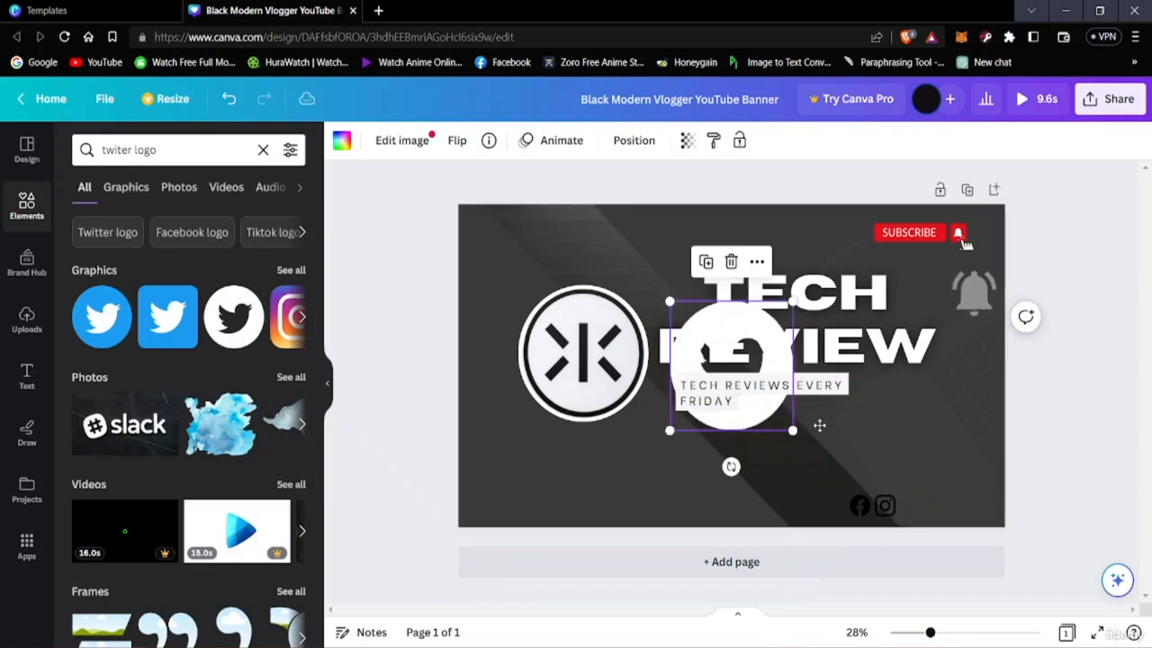
drag(819, 425, 900, 474)
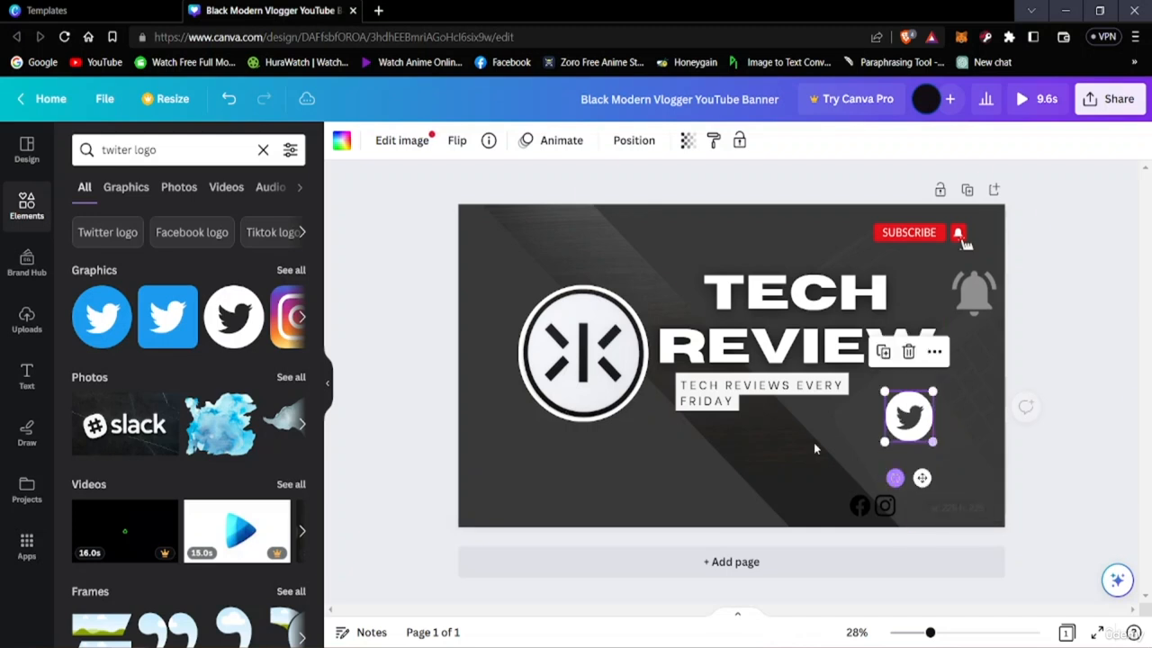
Look through all Twitter logo graphics for a version that matches the black Facebook and Instagram icons
click(301, 321)
click(302, 320)
click(302, 321)
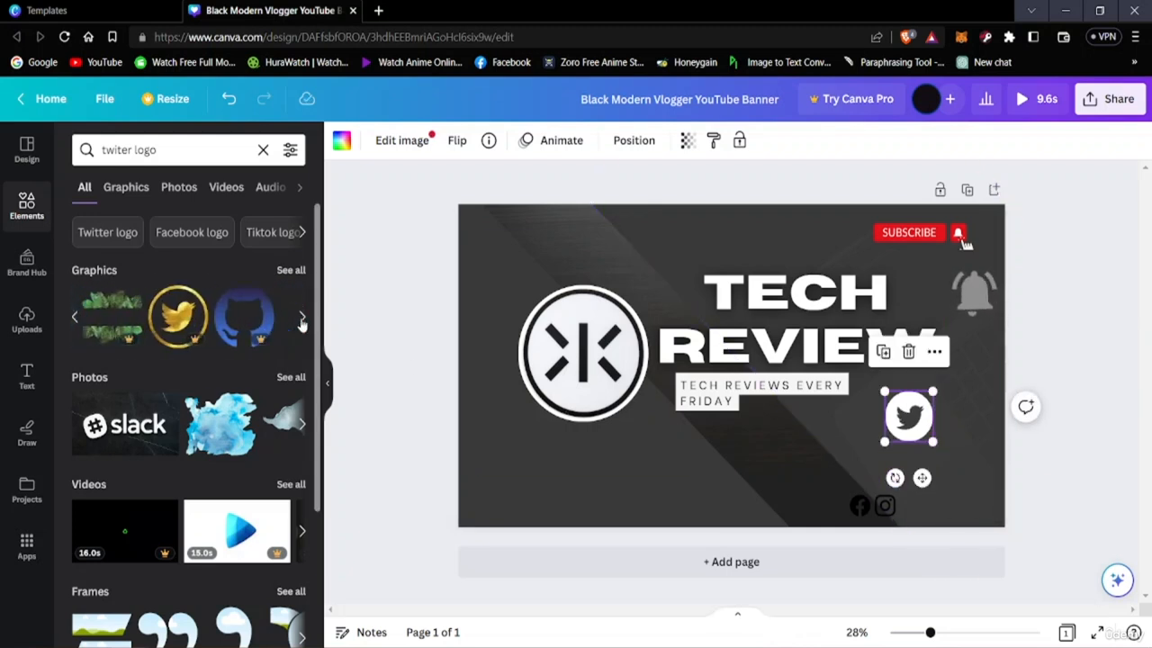
click(275, 321)
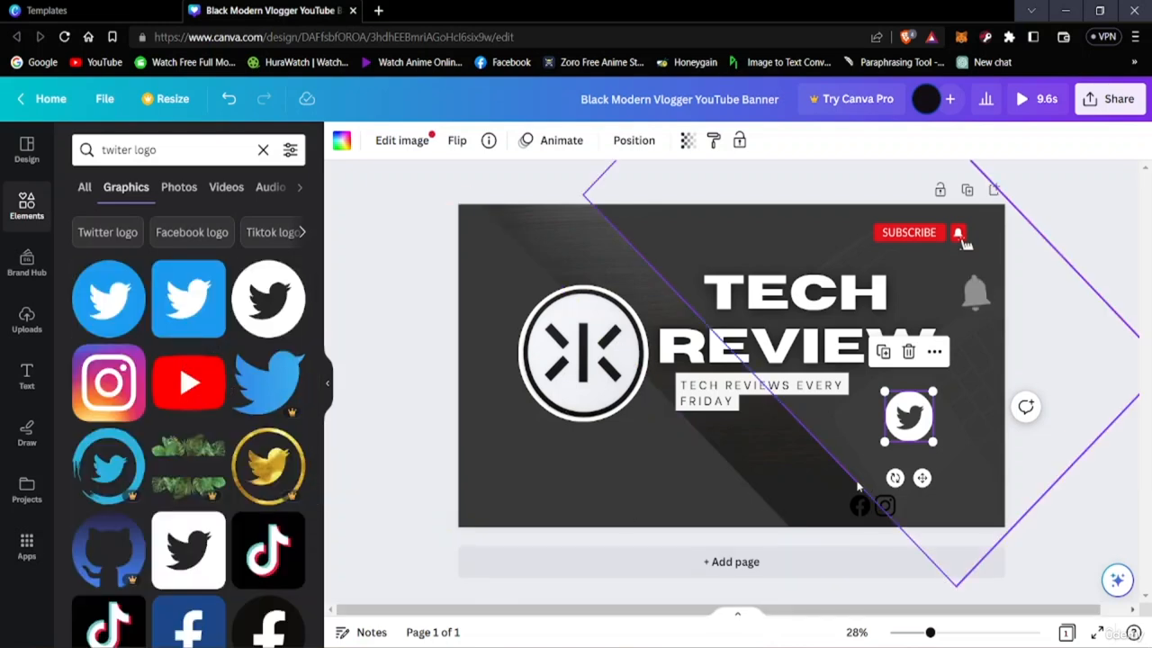
scroll(195, 504, down, 5)
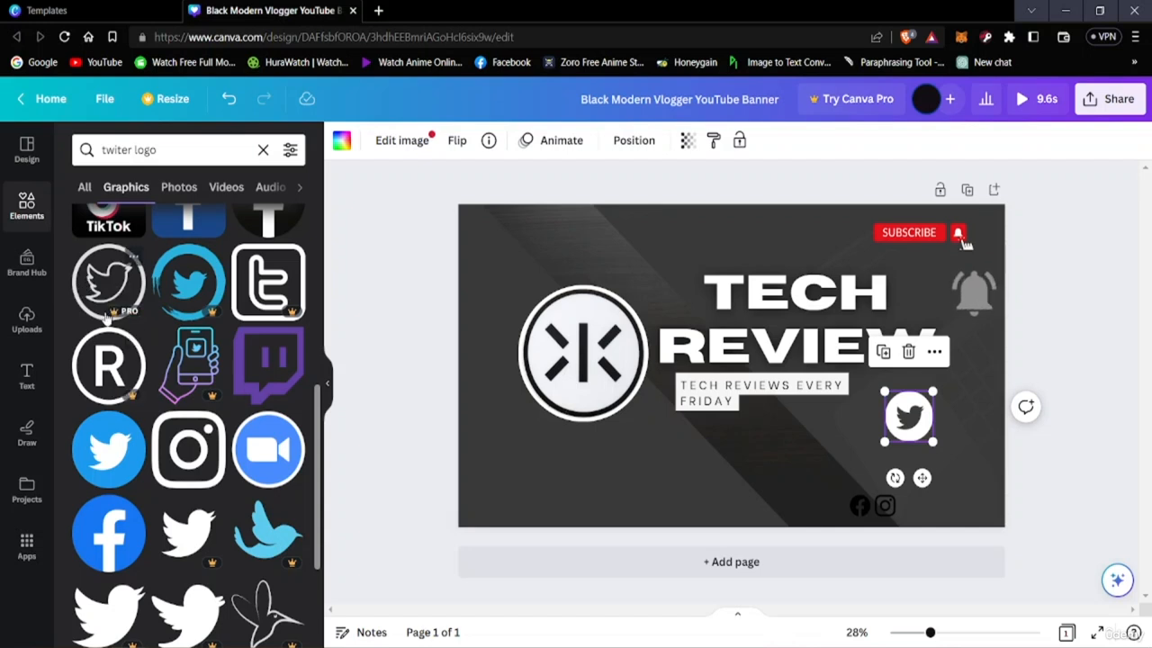
scroll(225, 409, down, 2)
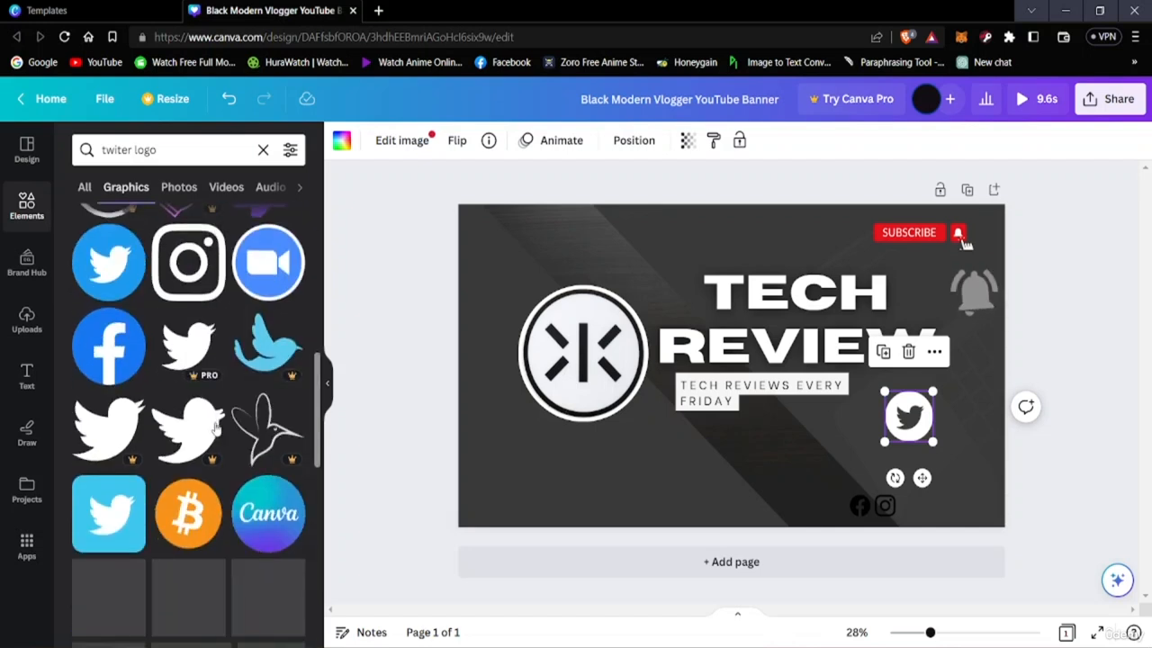
scroll(205, 446, down, 2)
scroll(175, 489, down, 3)
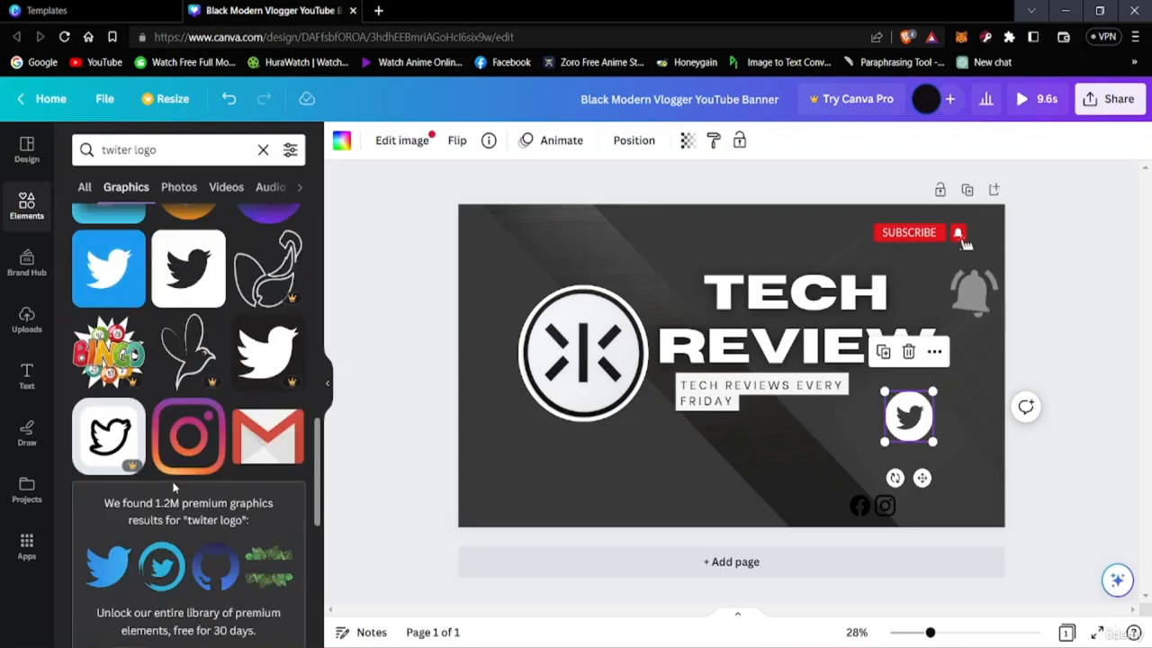
scroll(175, 489, up, 2)
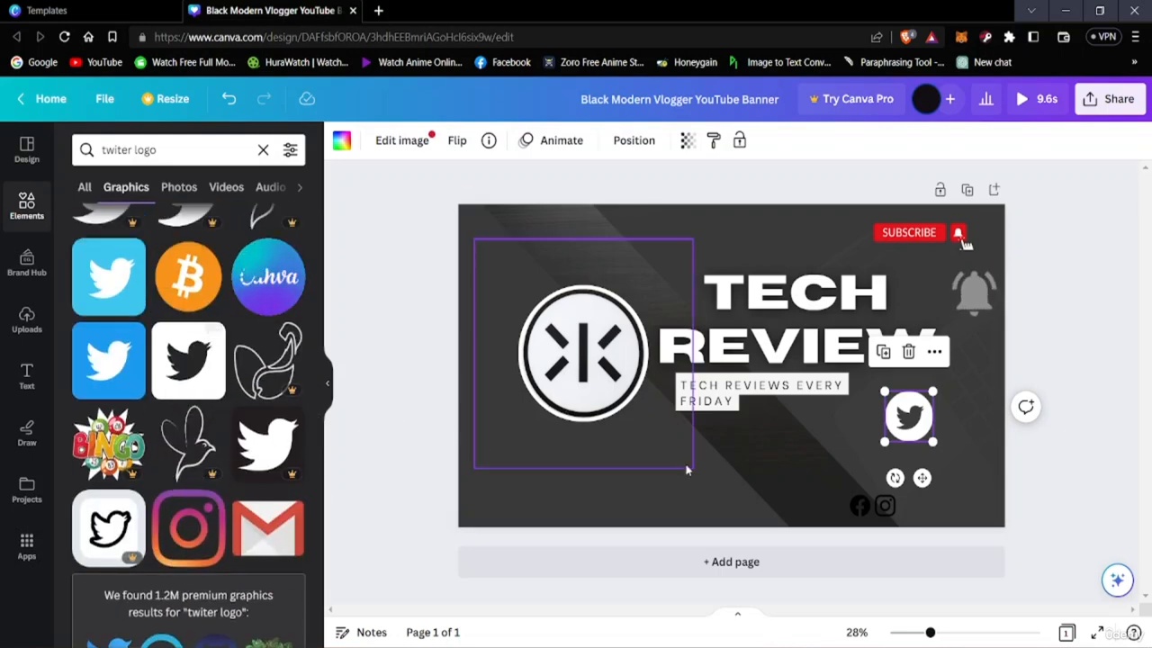
scroll(208, 471, down, 4)
scroll(207, 481, down, 2)
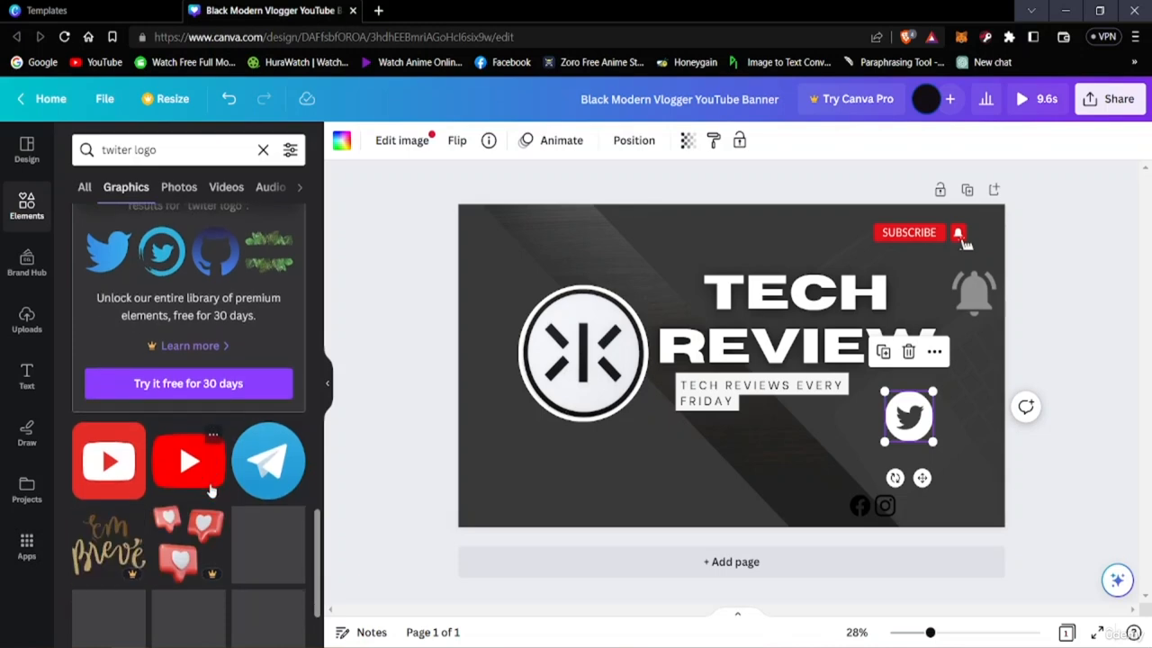
scroll(216, 486, up, 5)
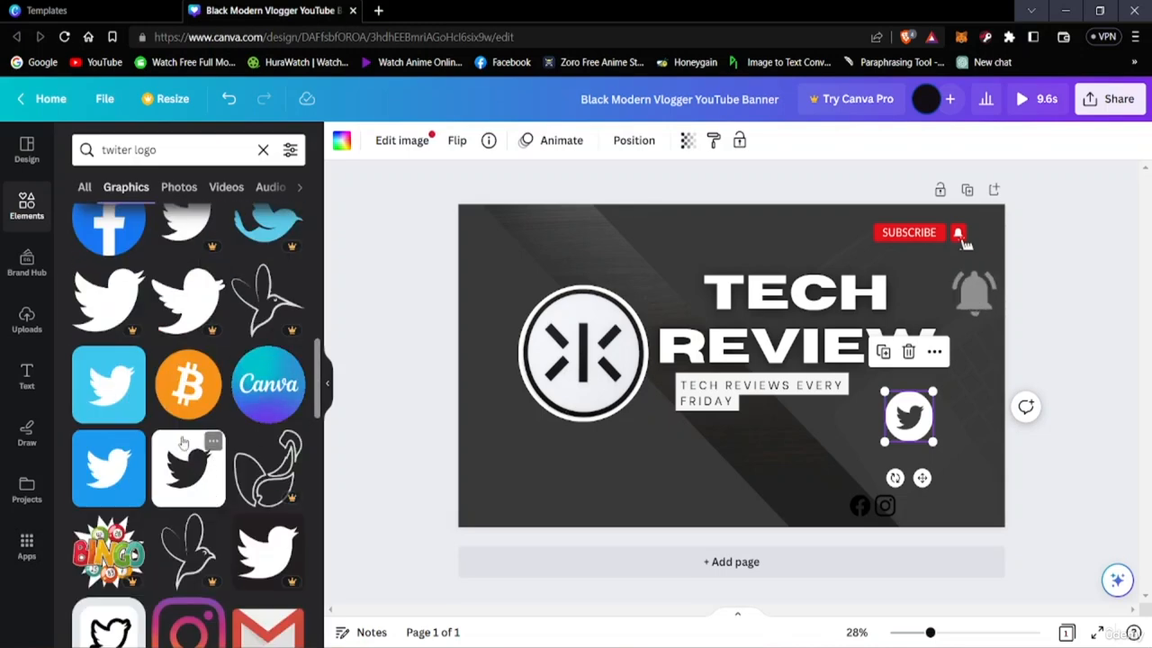
scroll(183, 442, up, 8)
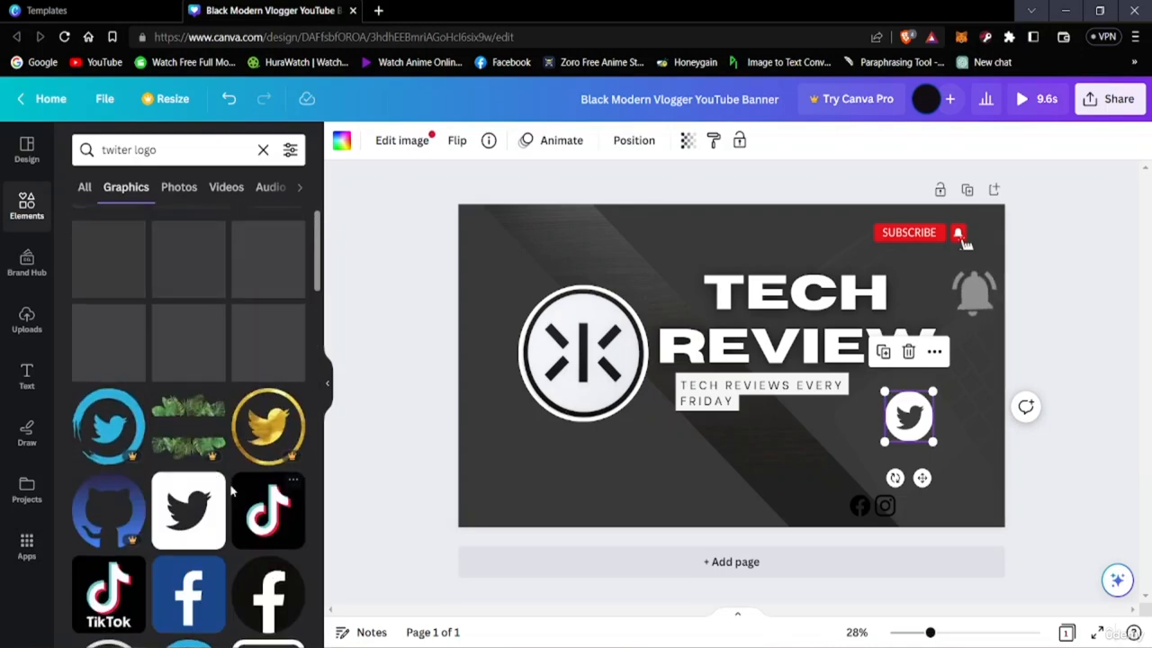
scroll(216, 504, up, 2)
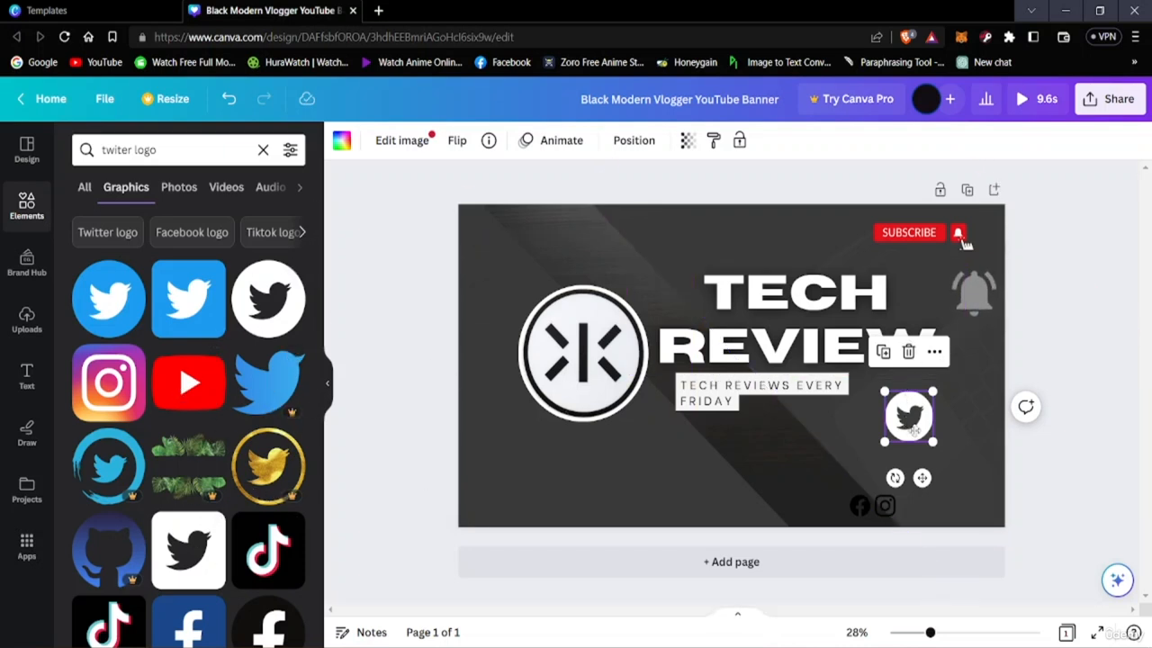
Move the Twitter logo down beside the Instagram icon and change its white circle to black
drag(909, 416, 932, 506)
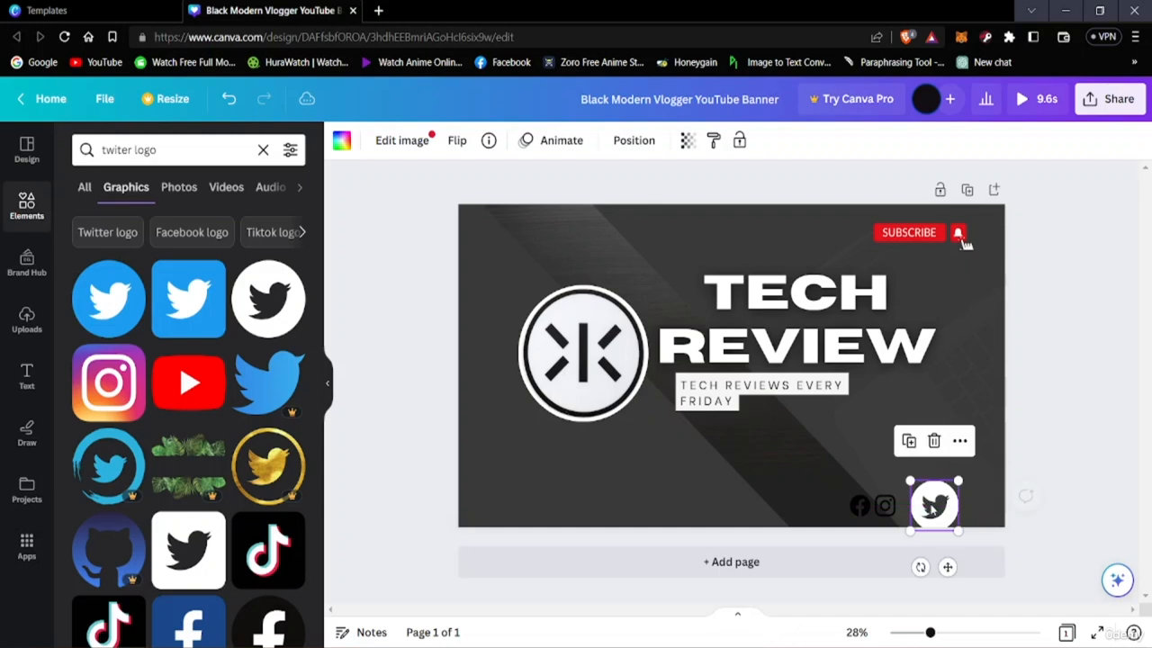
click(403, 141)
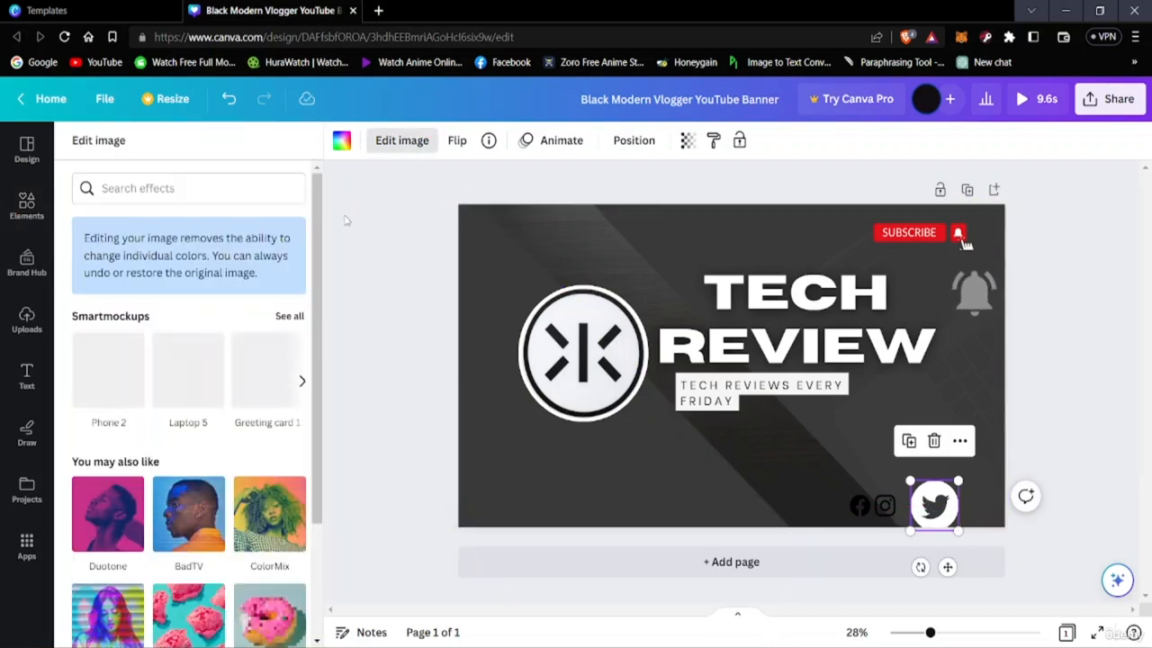
click(341, 143)
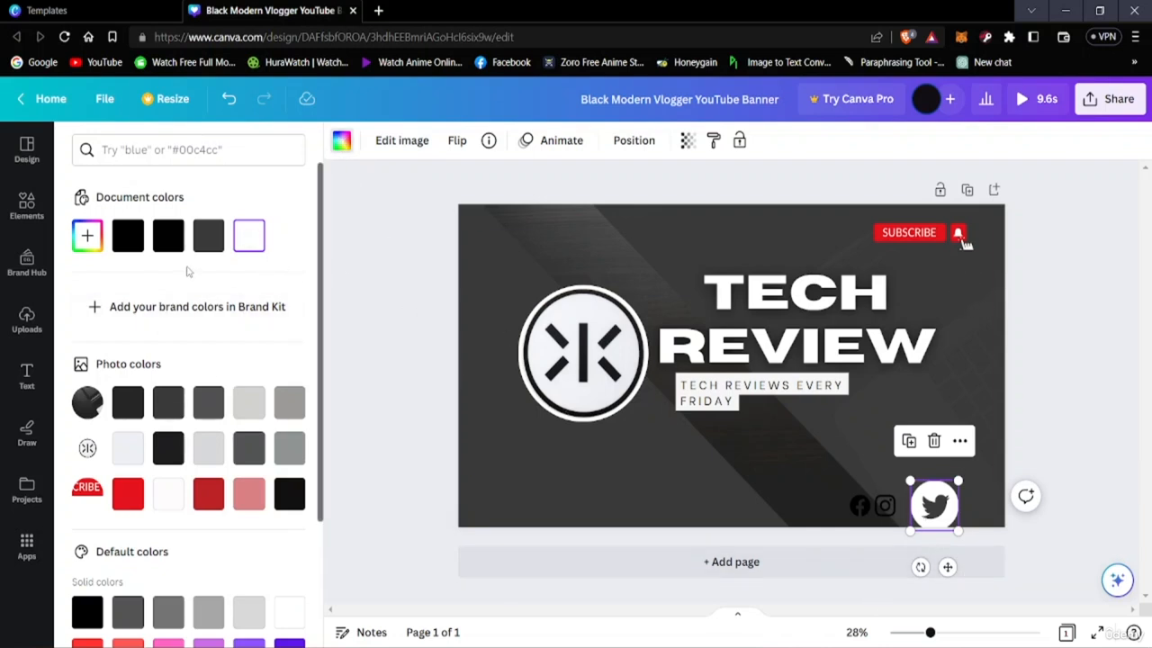
click(211, 235)
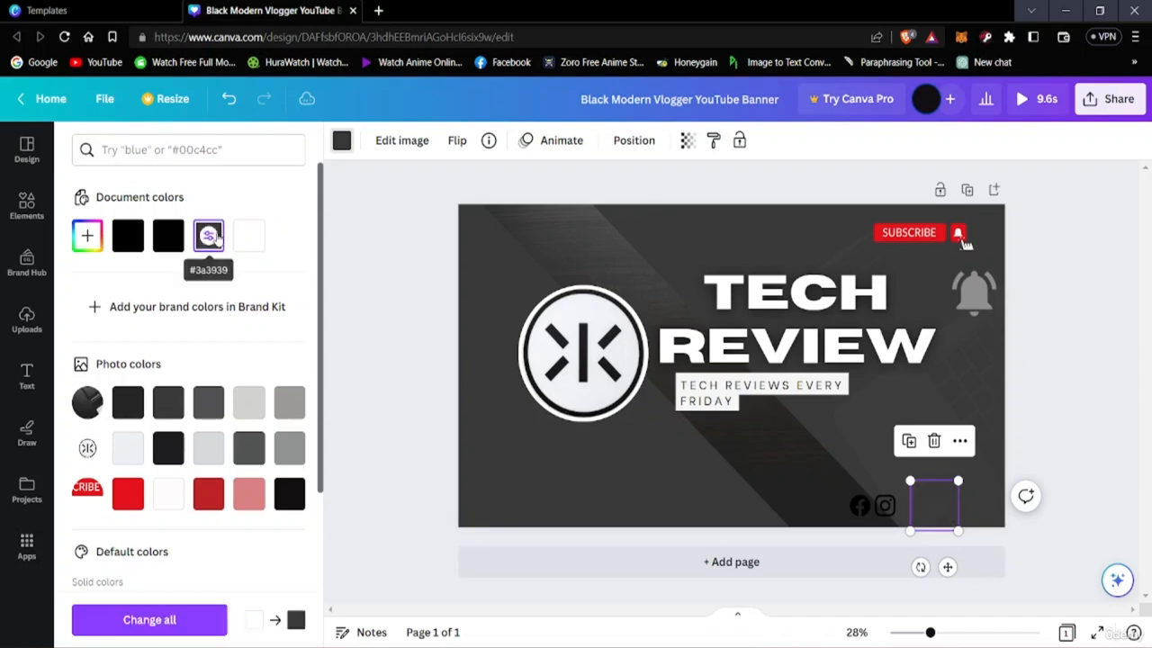
click(167, 236)
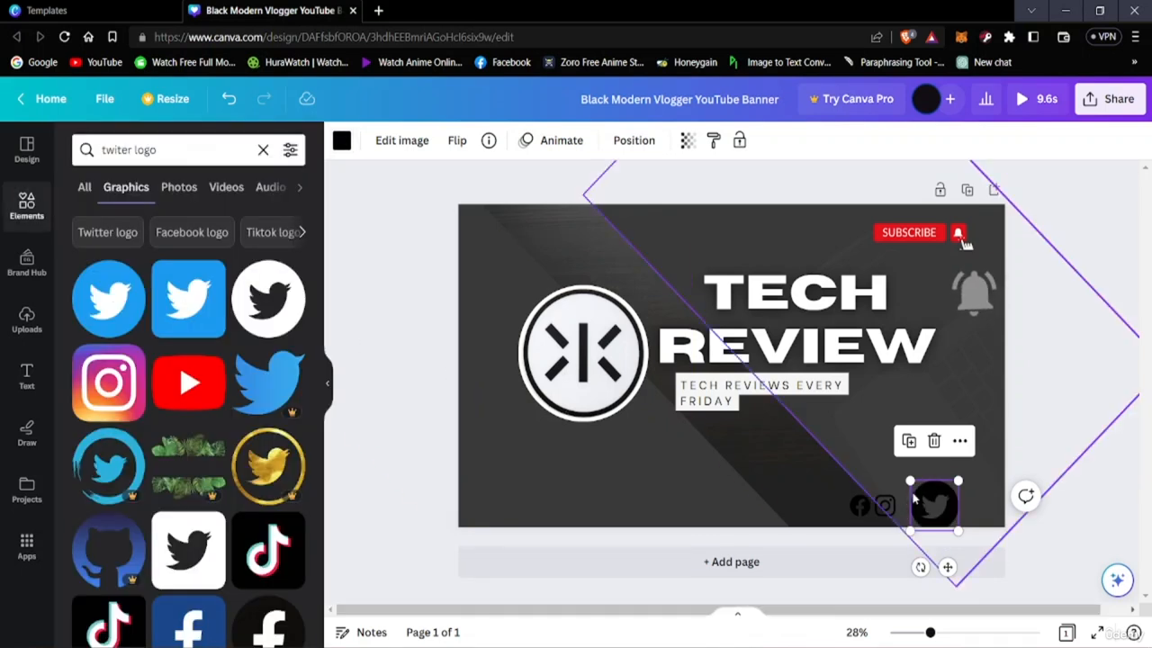
Shrink the black Twitter logo to roughly the Instagram icon's size and align it directly beside that icon
mouse_move(927, 504)
mouse_down()
mouse_move(916, 492)
mouse_move(936, 511)
mouse_move(912, 488)
mouse_move(913, 510)
mouse_up()
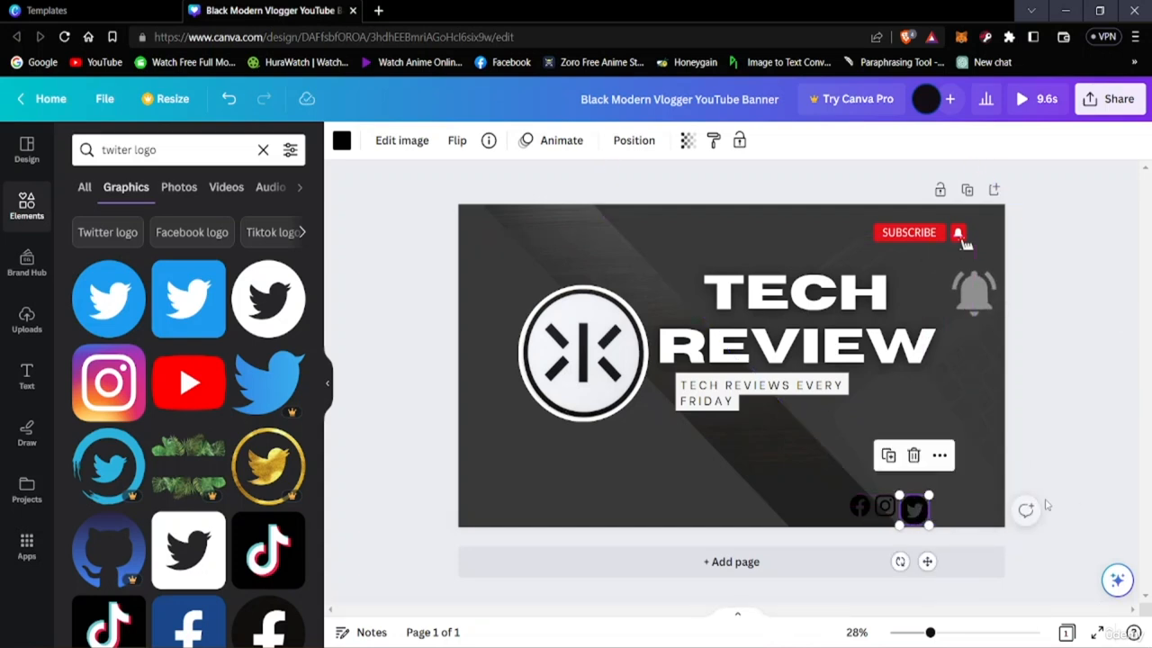
click(1075, 504)
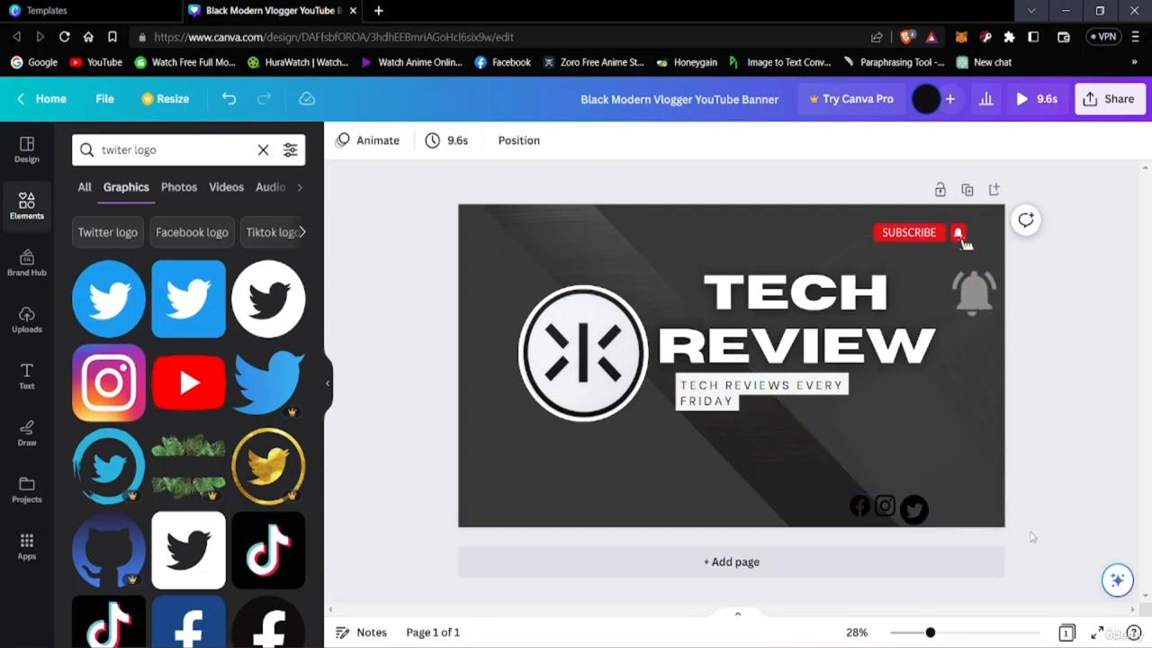
click(916, 510)
drag(918, 510, 915, 506)
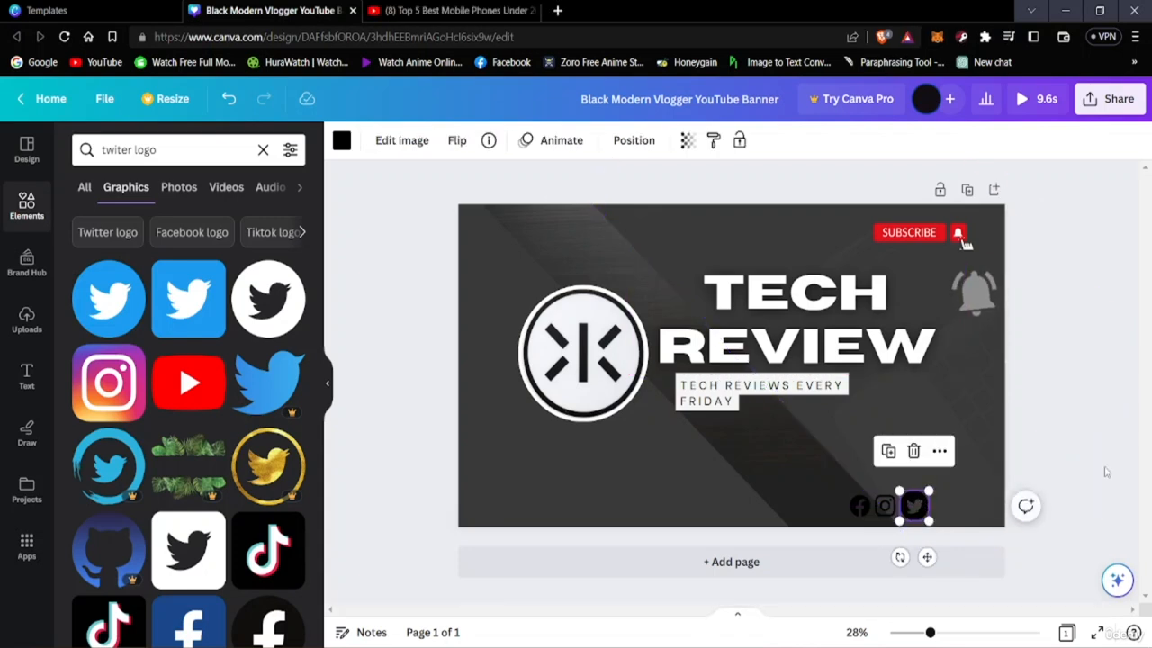
drag(915, 508, 923, 520)
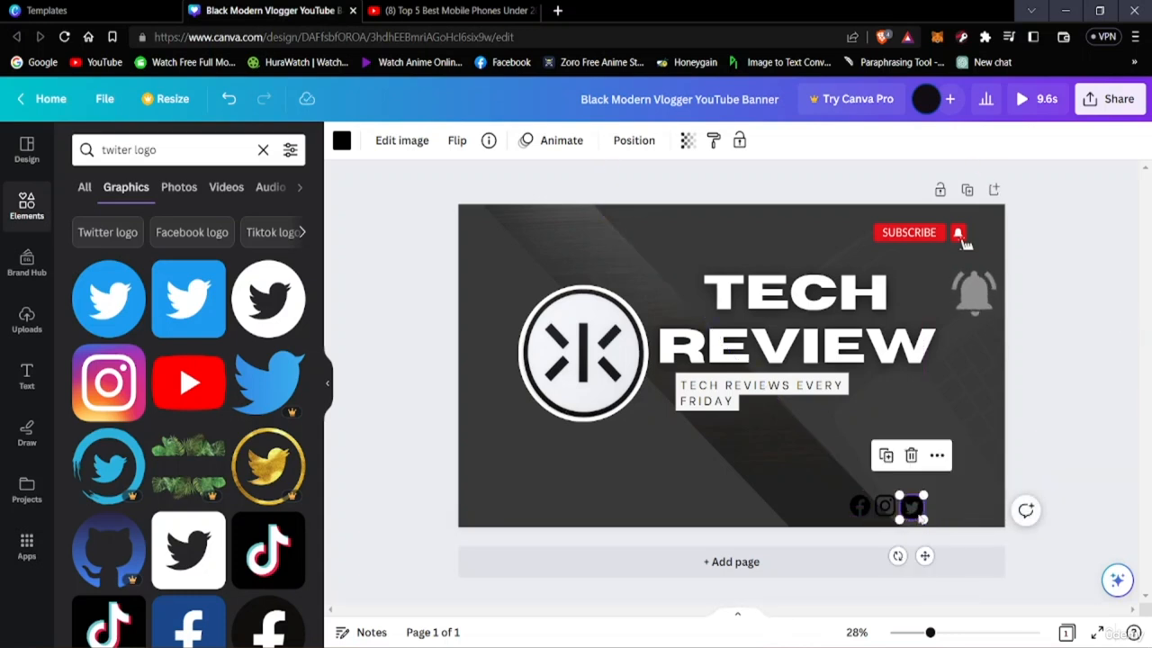
click(1067, 572)
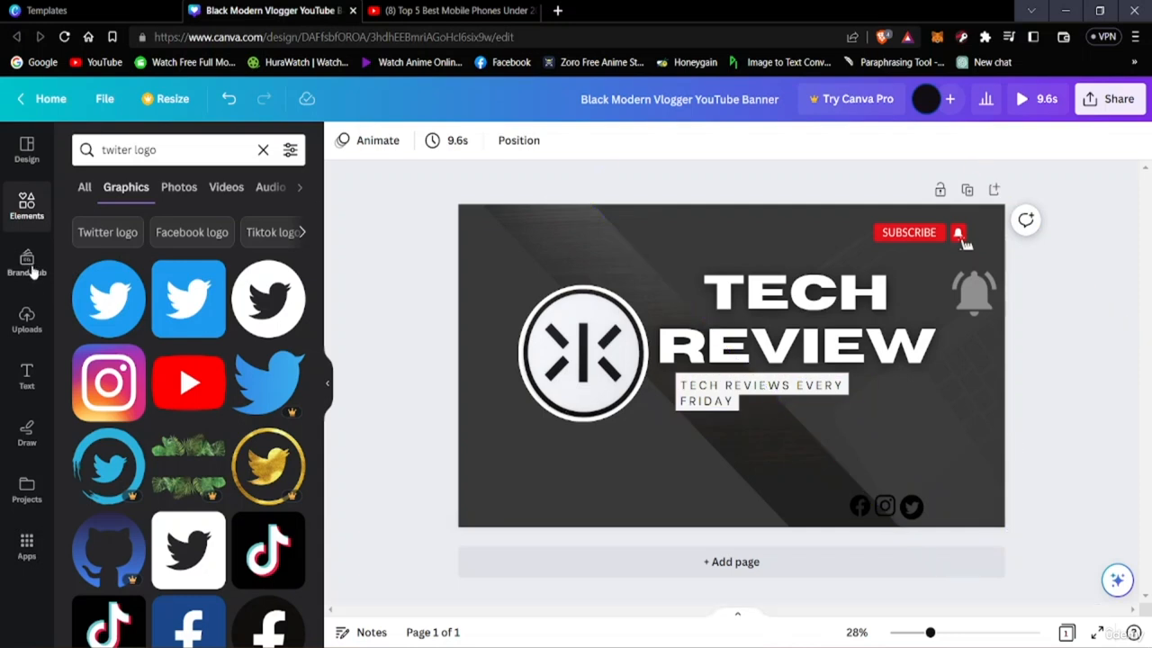
Search the elements library for "tiktok icon"
click(183, 146)
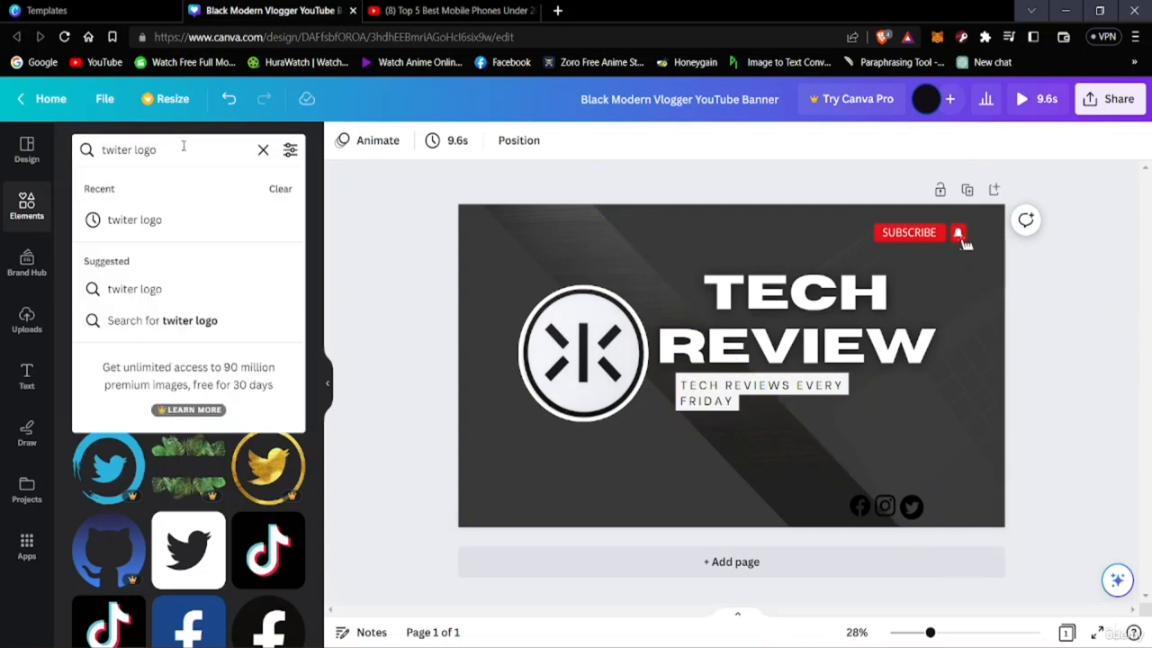
key(BackSpace)
key(BackSpace)
key(BackSpace)
key(BackSpace)
key(BackSpace)
key(BackSpace)
key(BackSpace)
key(BackSpace)
key(BackSpace)
key(BackSpace)
key(BackSpace)
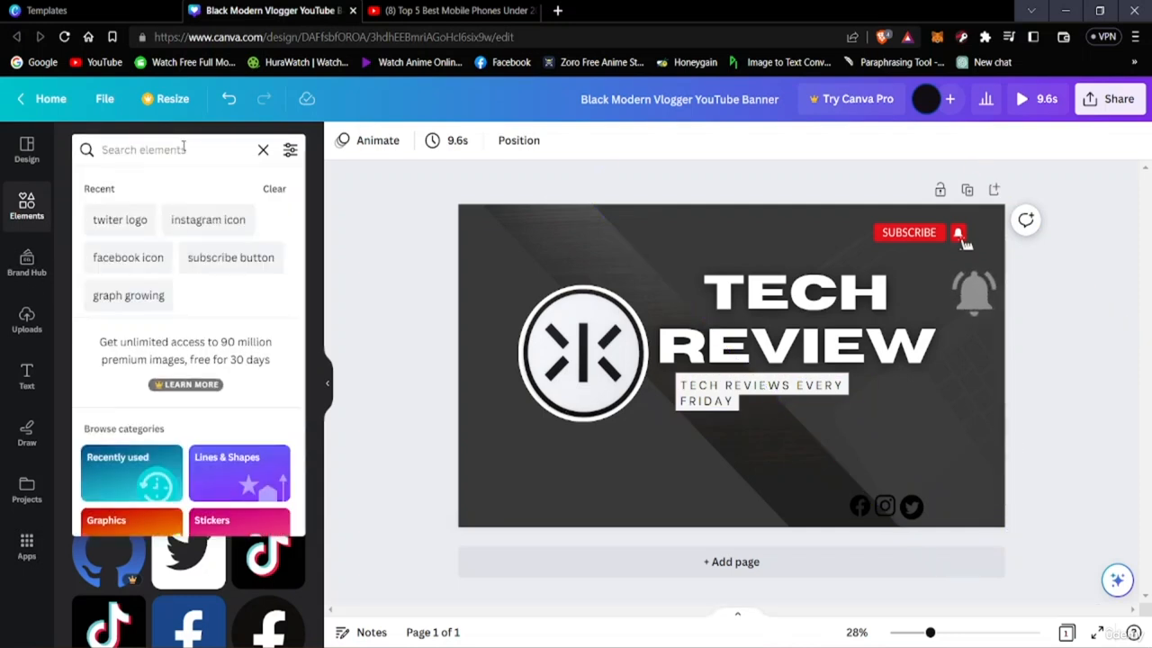
text(tiktok)
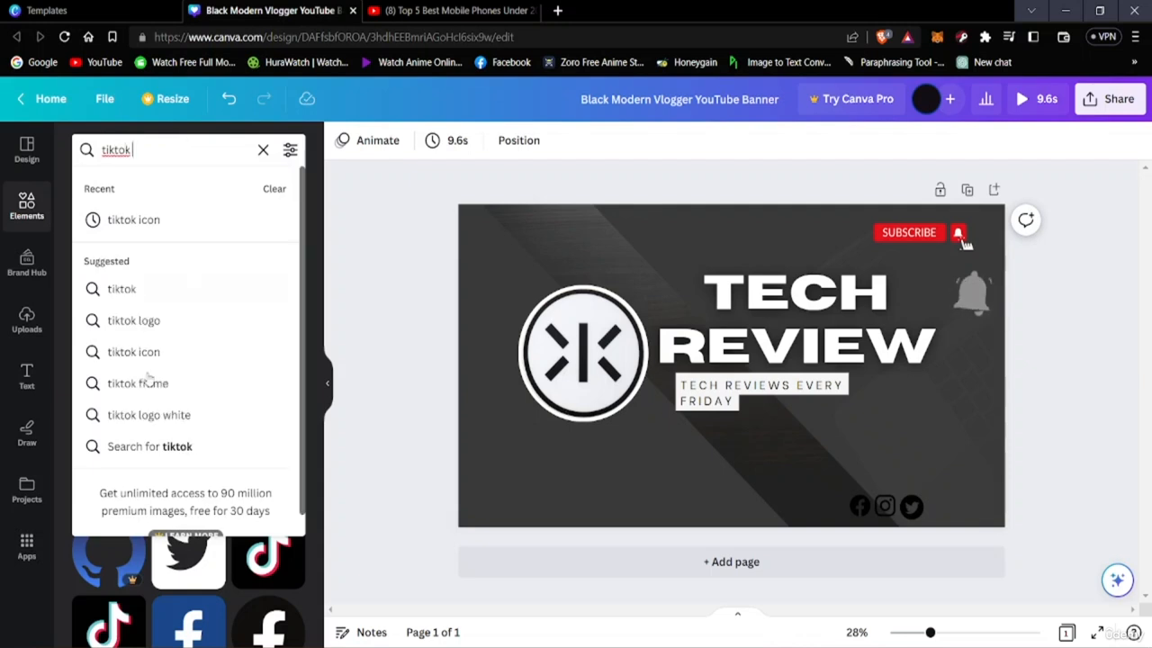
click(135, 218)
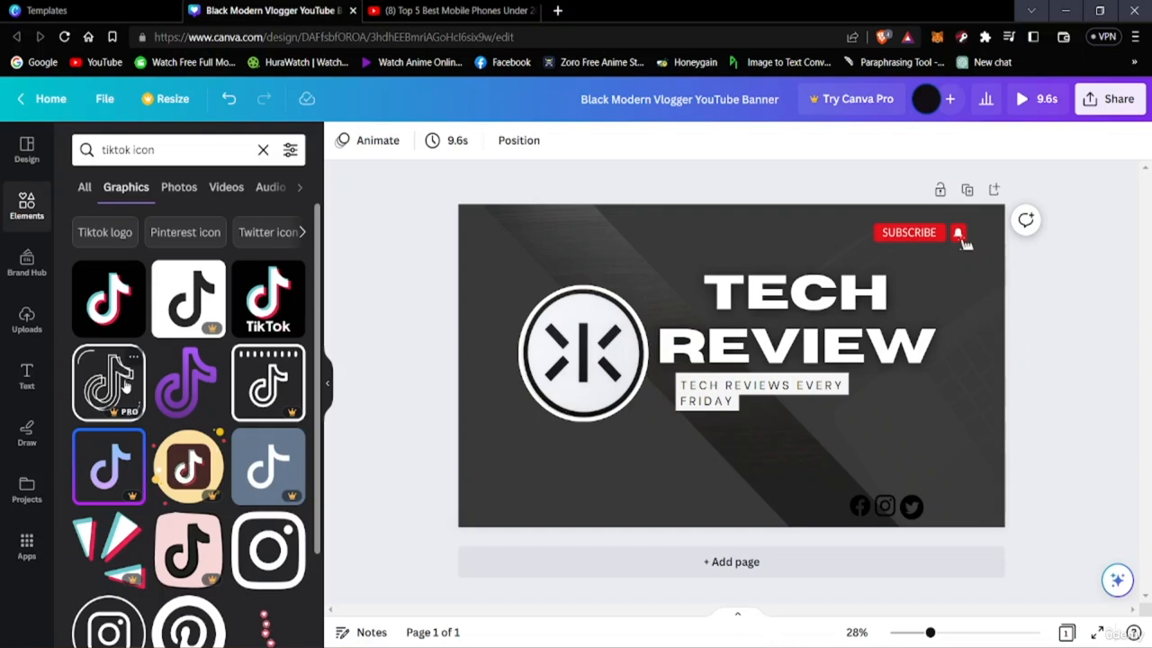
Look through the TikTok icon graphics for a version that suits the black social media icons
scroll(260, 490, down, 1)
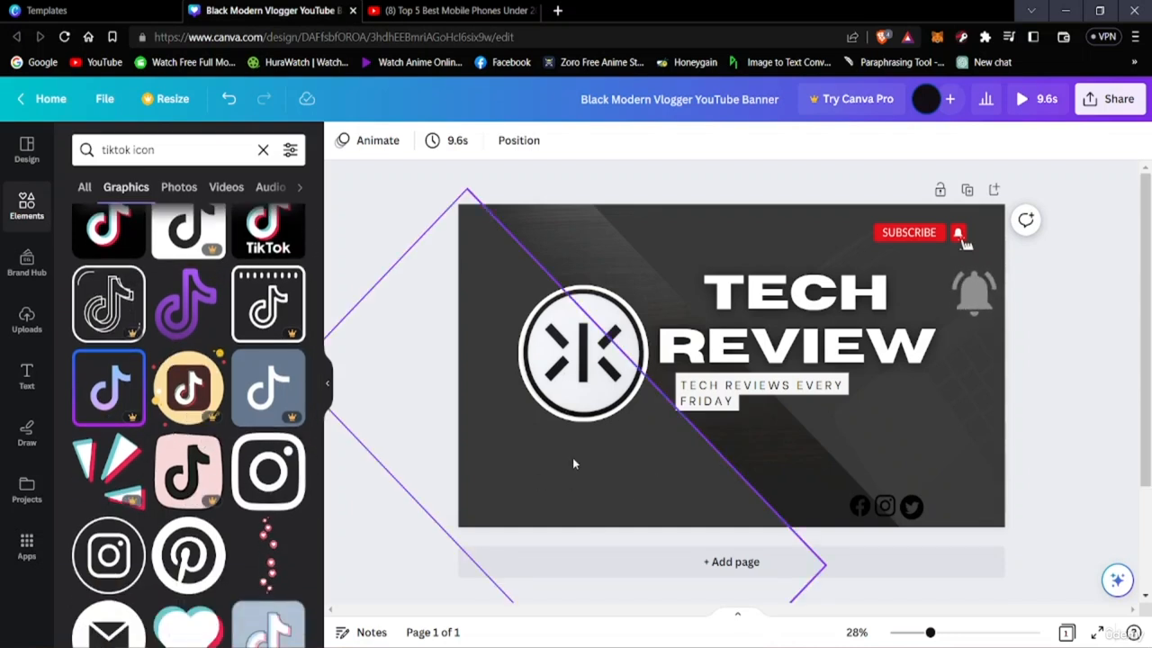
scroll(271, 438, down, 2)
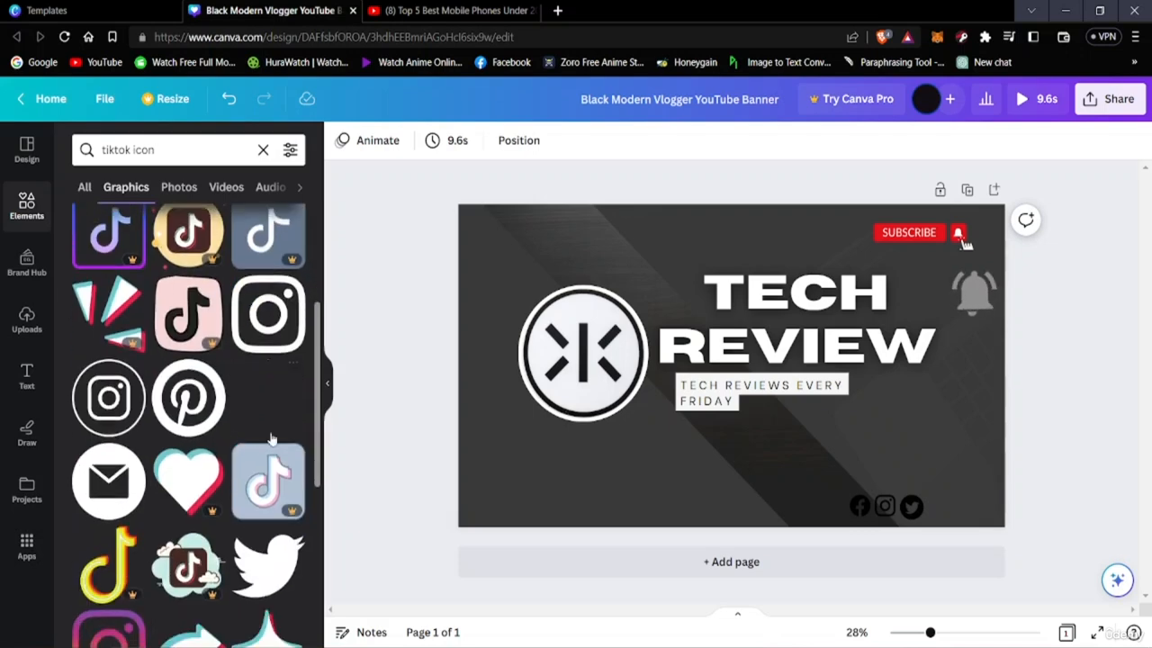
scroll(272, 439, down, 6)
scroll(249, 456, up, 3)
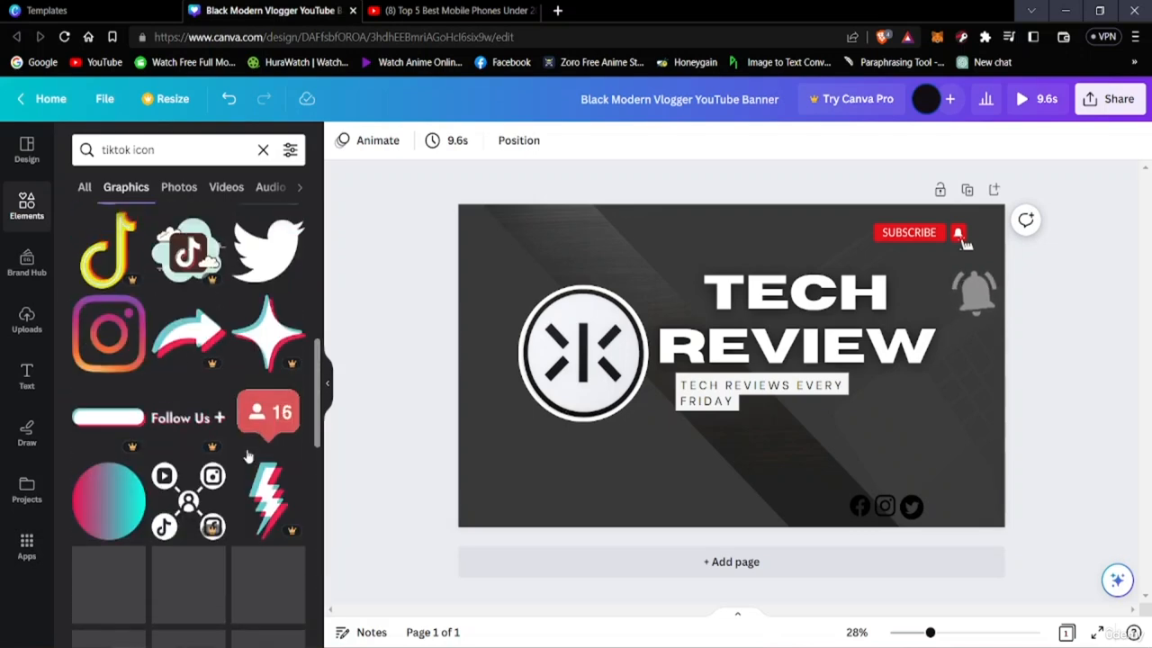
scroll(249, 457, up, 5)
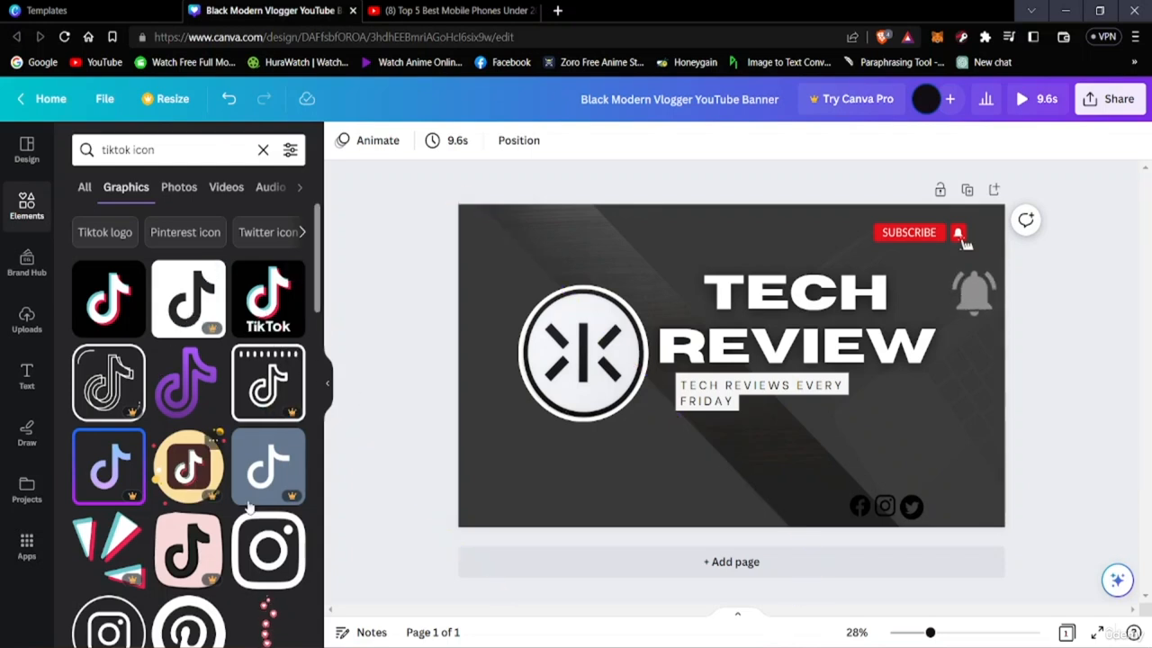
scroll(194, 387, down, 2)
scroll(189, 423, down, 5)
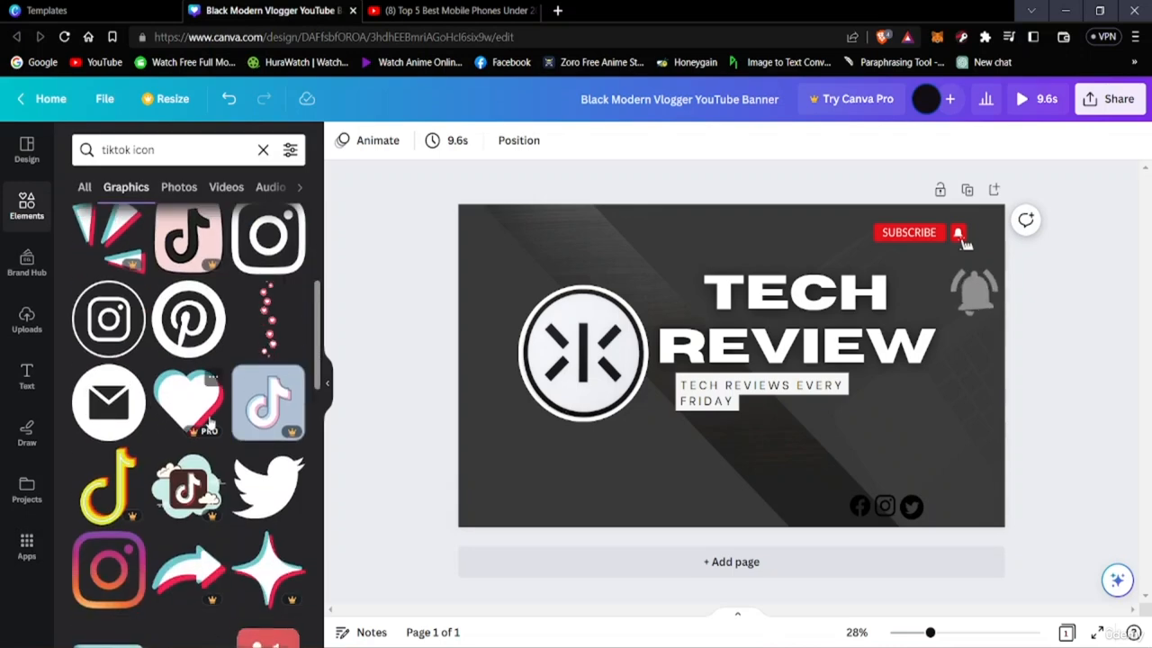
scroll(190, 436, up, 7)
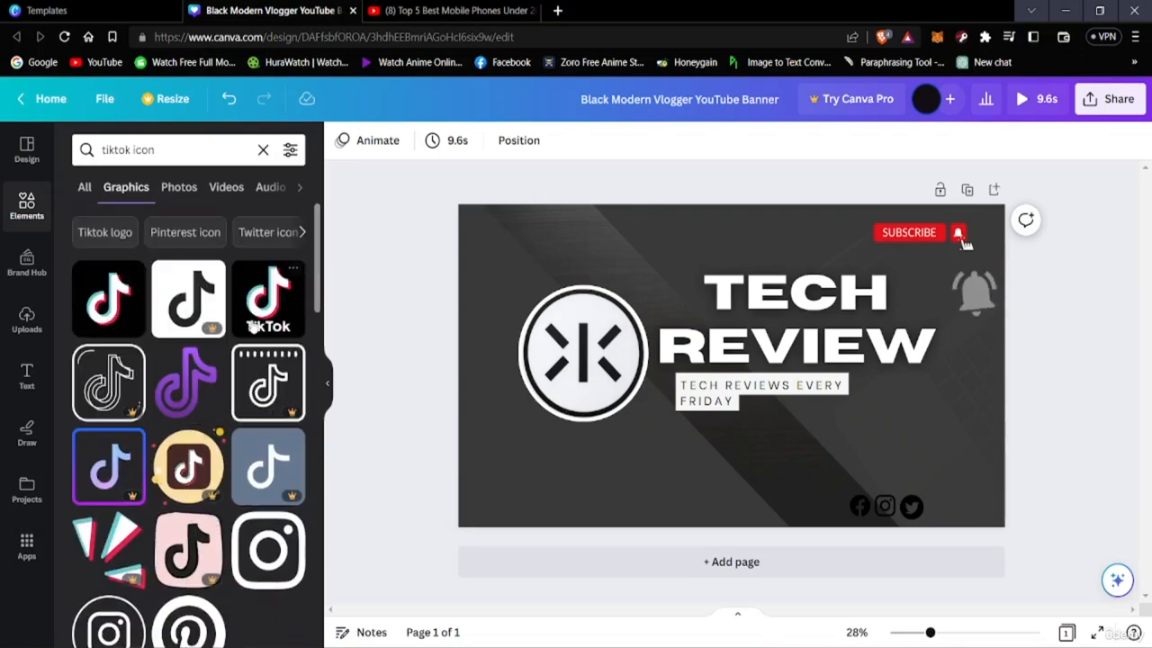
Add the black rounded-square TikTok icon, shrink it to the size of the other icons and place it directly beside the Twitter logo
click(108, 297)
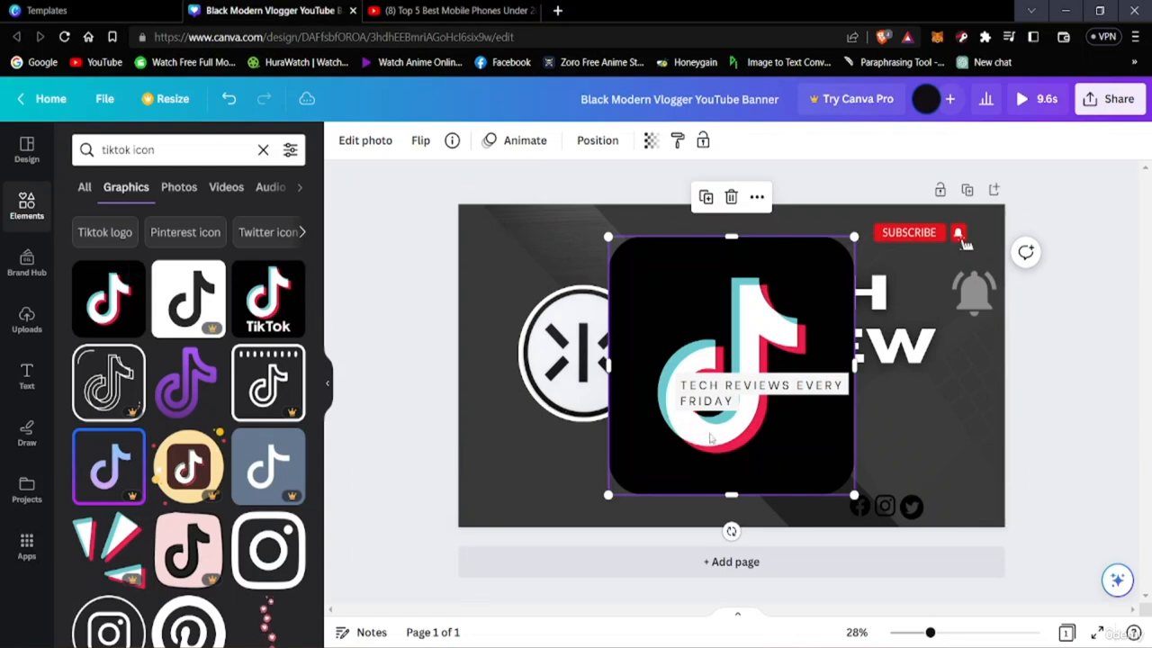
drag(854, 494, 585, 300)
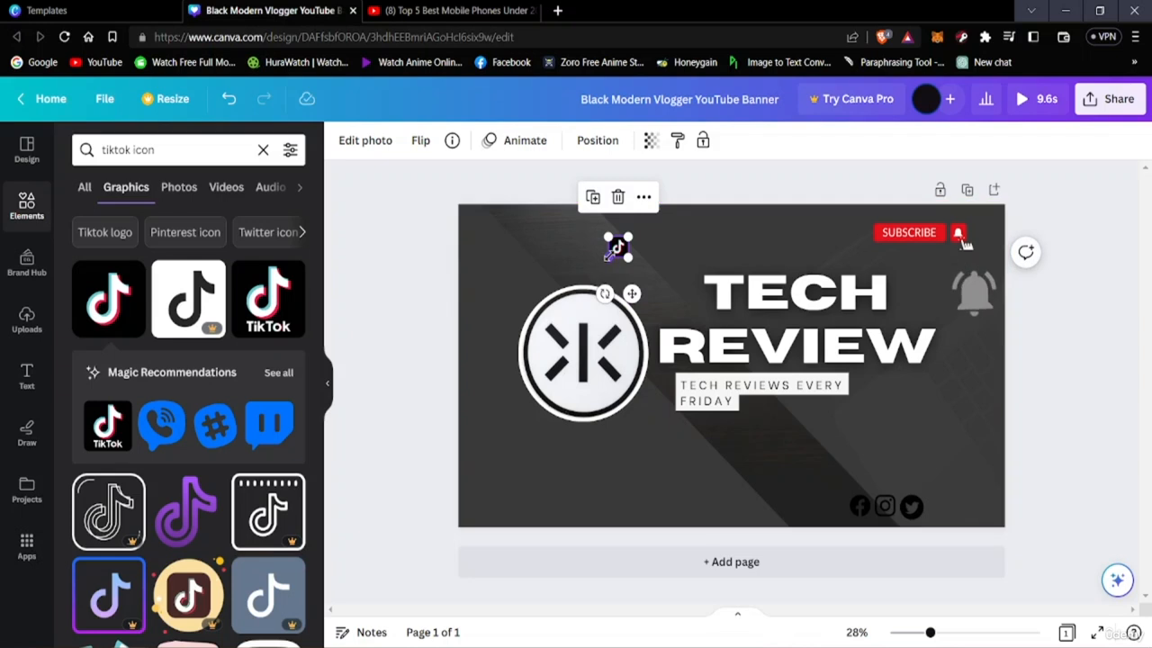
drag(618, 247, 959, 523)
click(1078, 530)
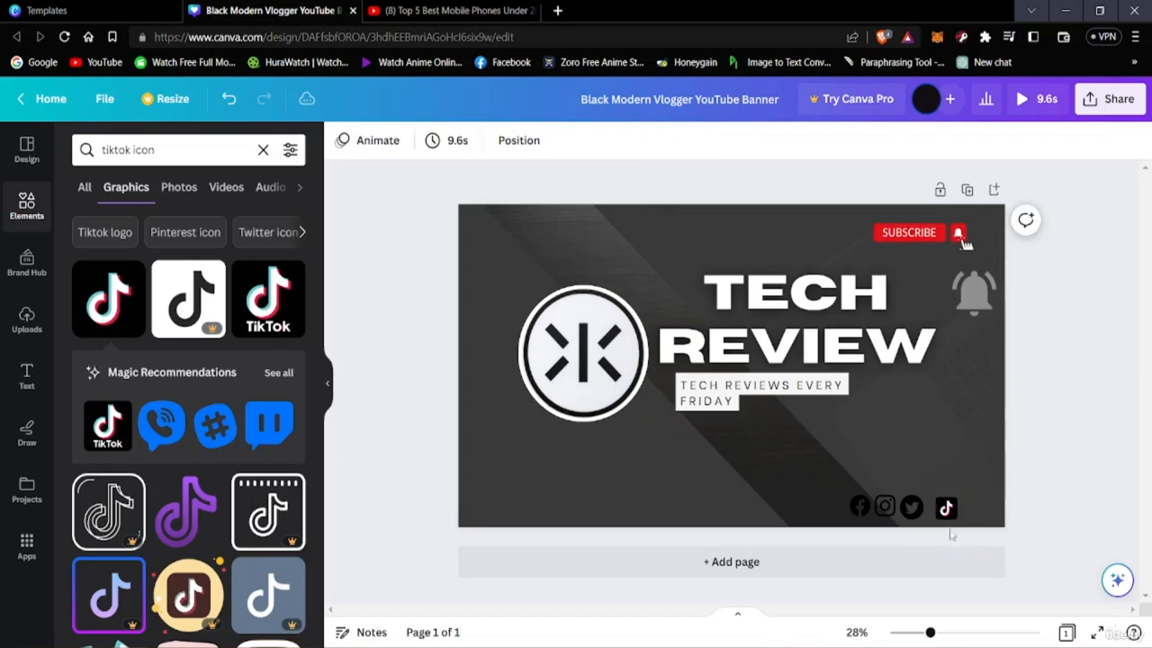
click(945, 508)
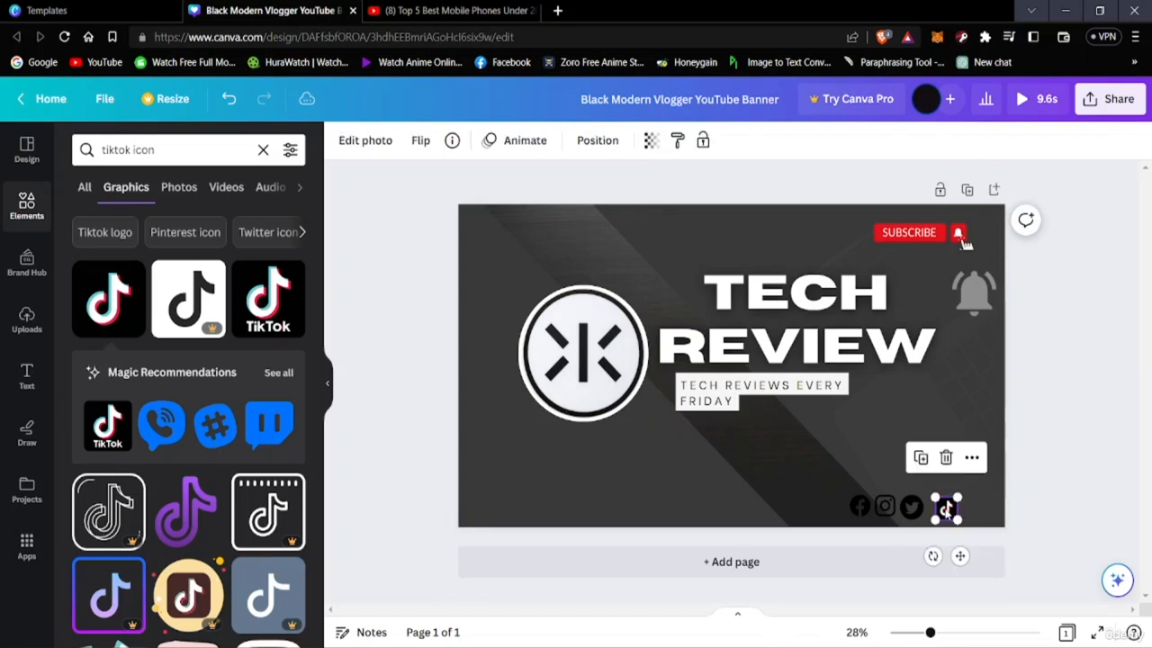
click(1060, 521)
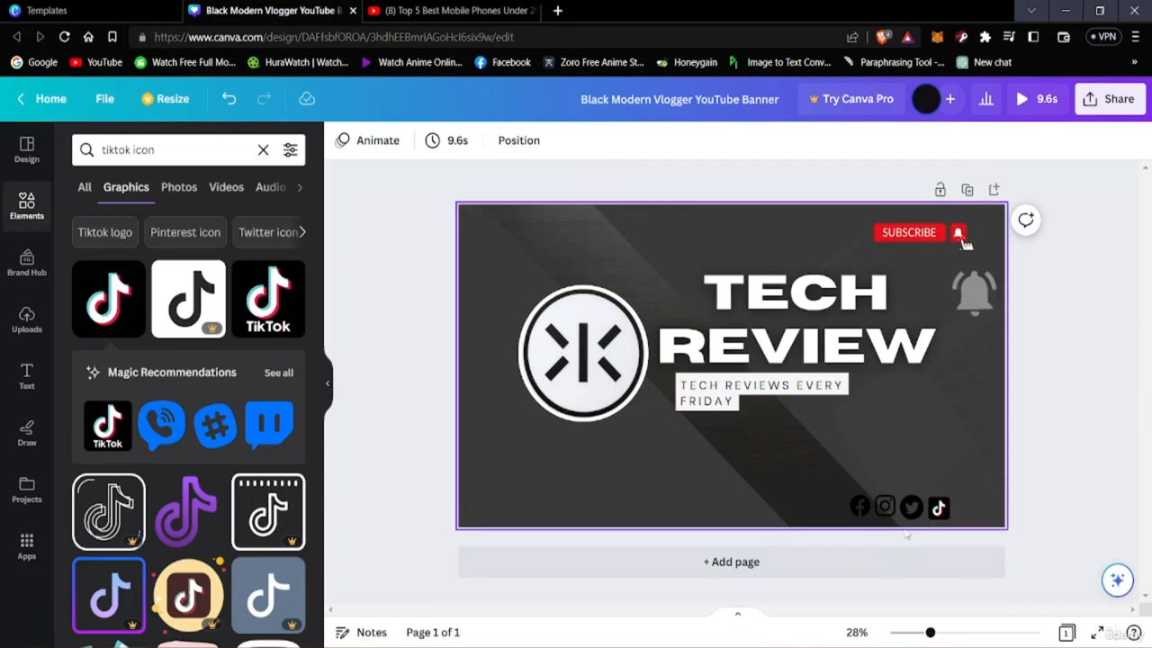
Nudge the Instagram and Facebook icons down slightly to line them up with the Twitter and TikTok icons
click(884, 507)
drag(885, 507, 883, 511)
click(1096, 538)
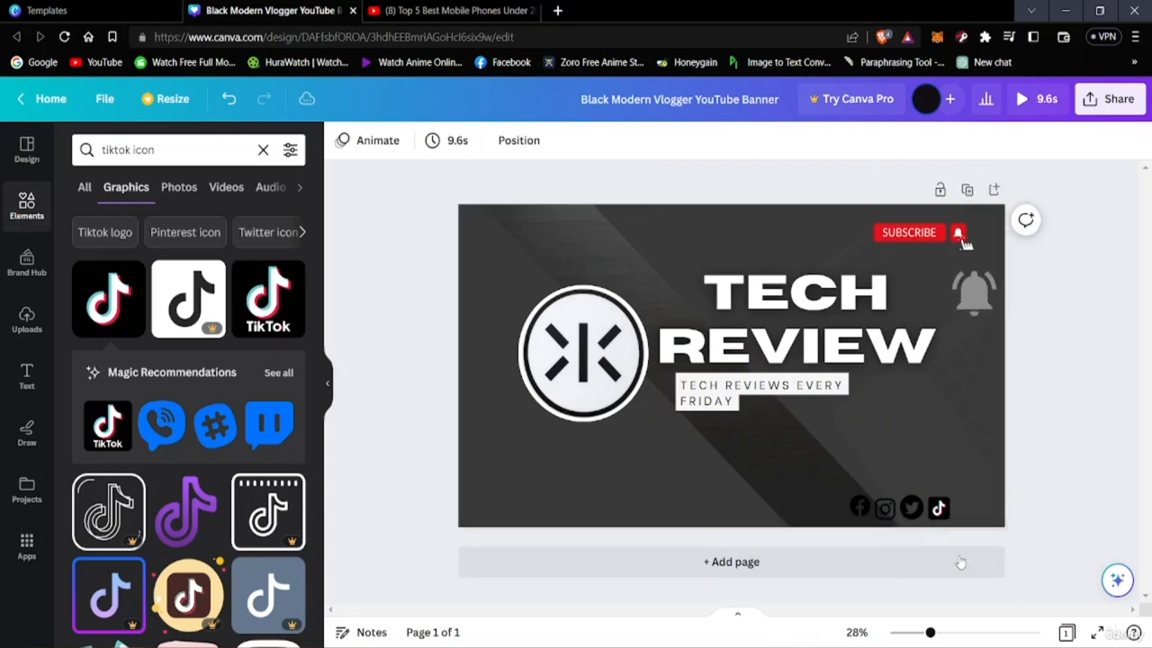
click(859, 508)
drag(860, 508, 860, 509)
click(1060, 569)
Search the elements library for "instagram icon" to find a replacement for the outlined Instagram icon
click(882, 509)
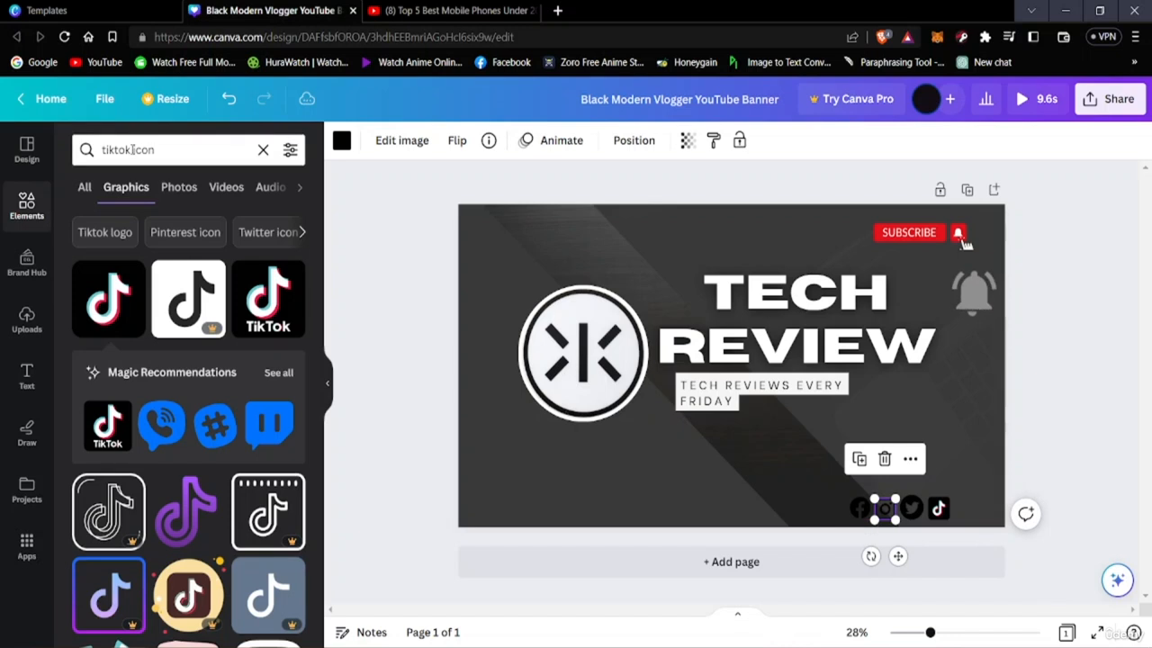
click(174, 150)
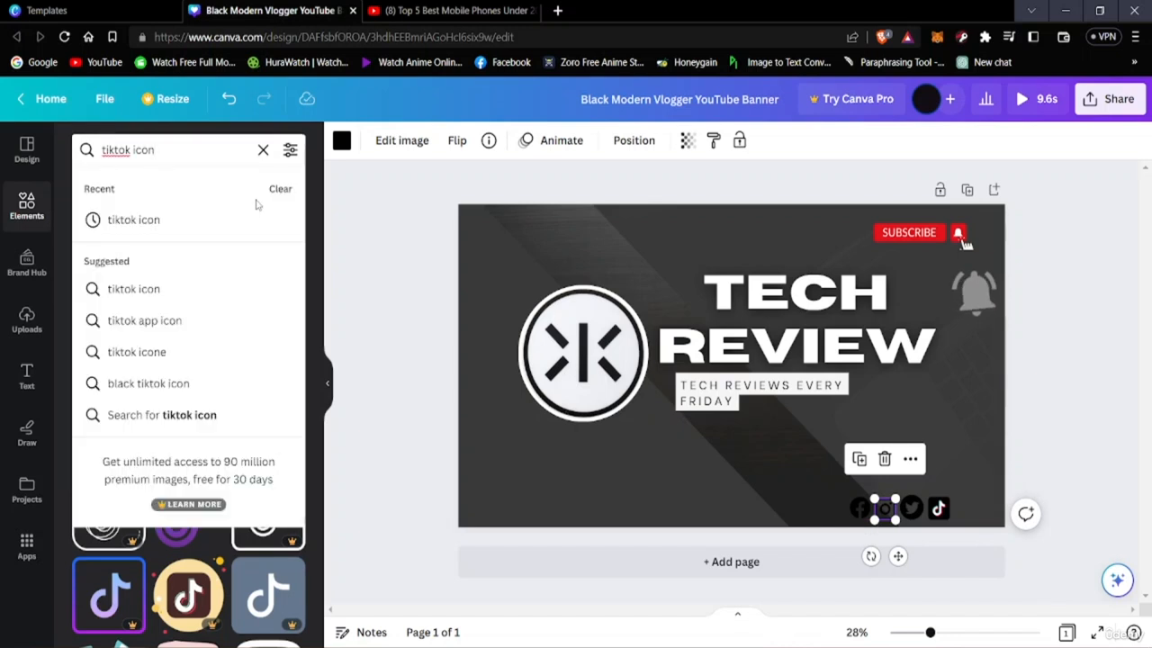
key(BackSpace)
key(BackSpace)
key(BackSpace)
key(BackSpace)
key(BackSpace)
key(BackSpace)
key(BackSpace)
key(BackSpace)
key(BackSpace)
key(BackSpace)
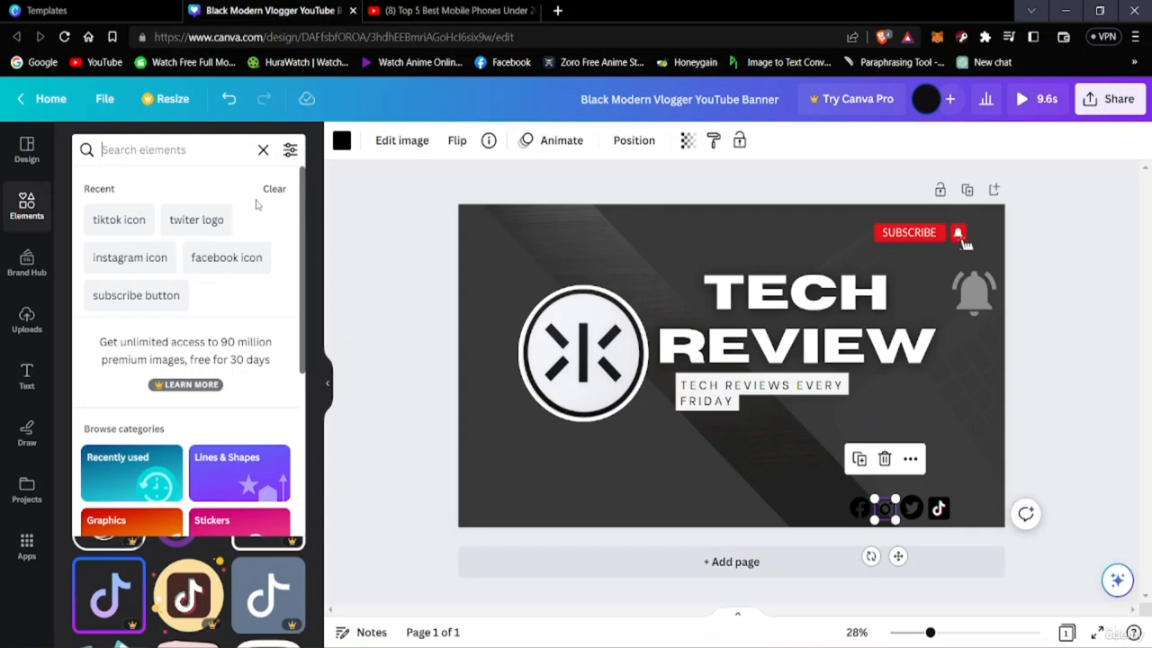
text(instag)
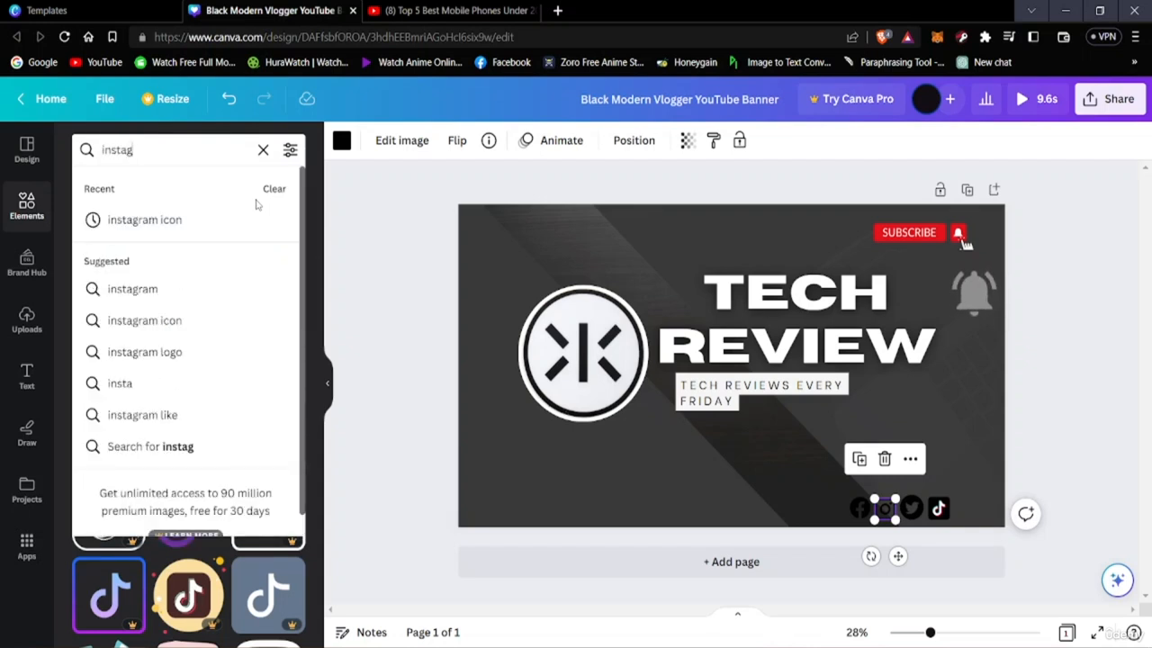
text(ram)
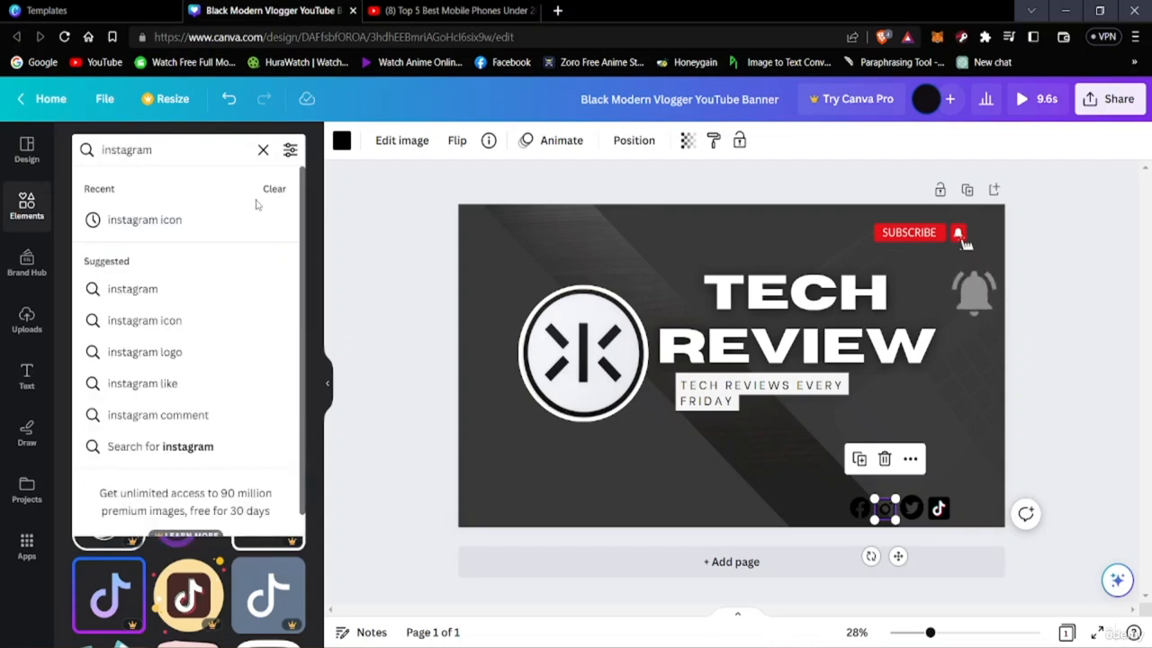
click(187, 220)
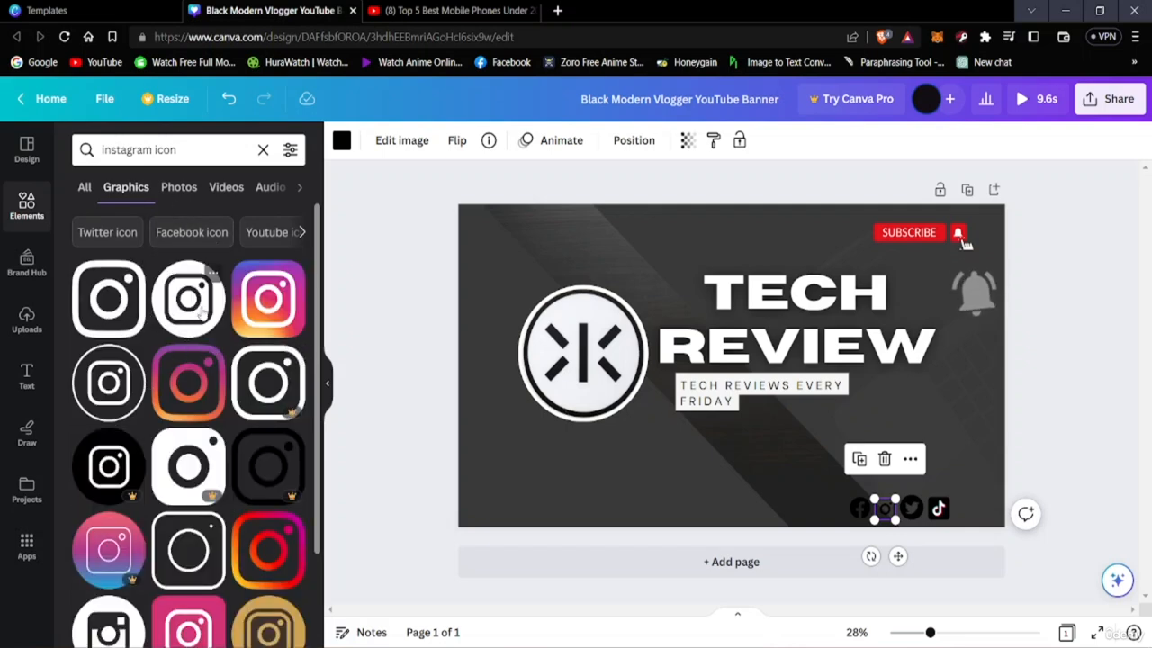
Add the solid round Instagram icon, shrink it to fit between the Facebook and Twitter icons, and delete the old outlined Instagram icon
click(198, 310)
drag(748, 386, 878, 450)
drag(885, 508, 815, 479)
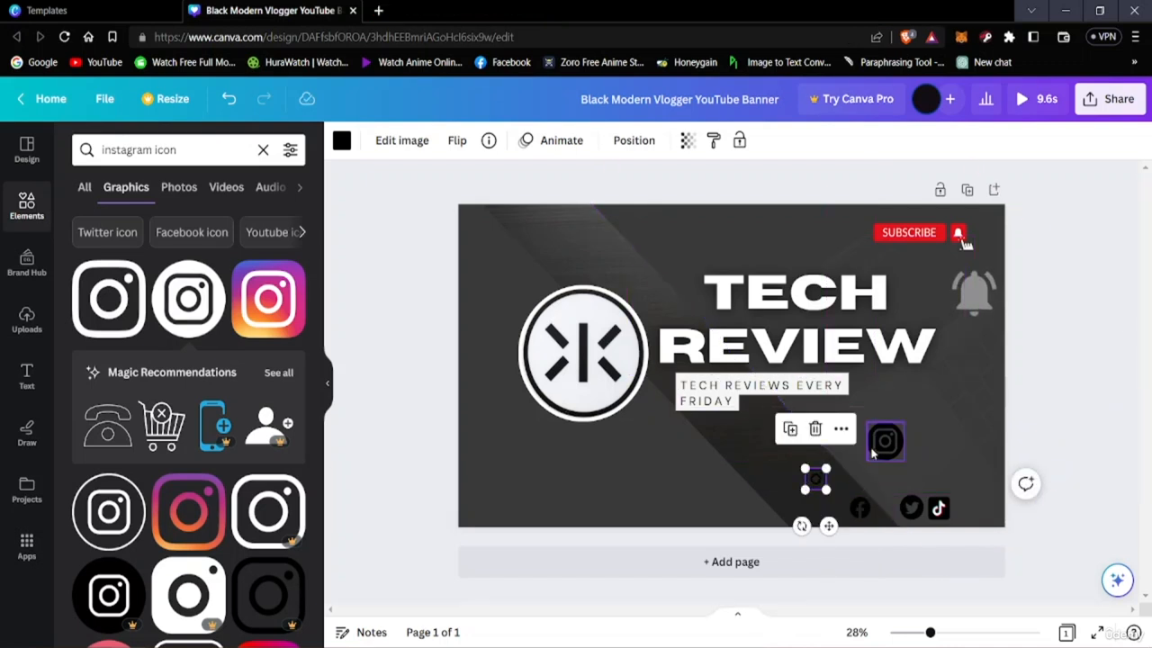
drag(885, 441, 872, 469)
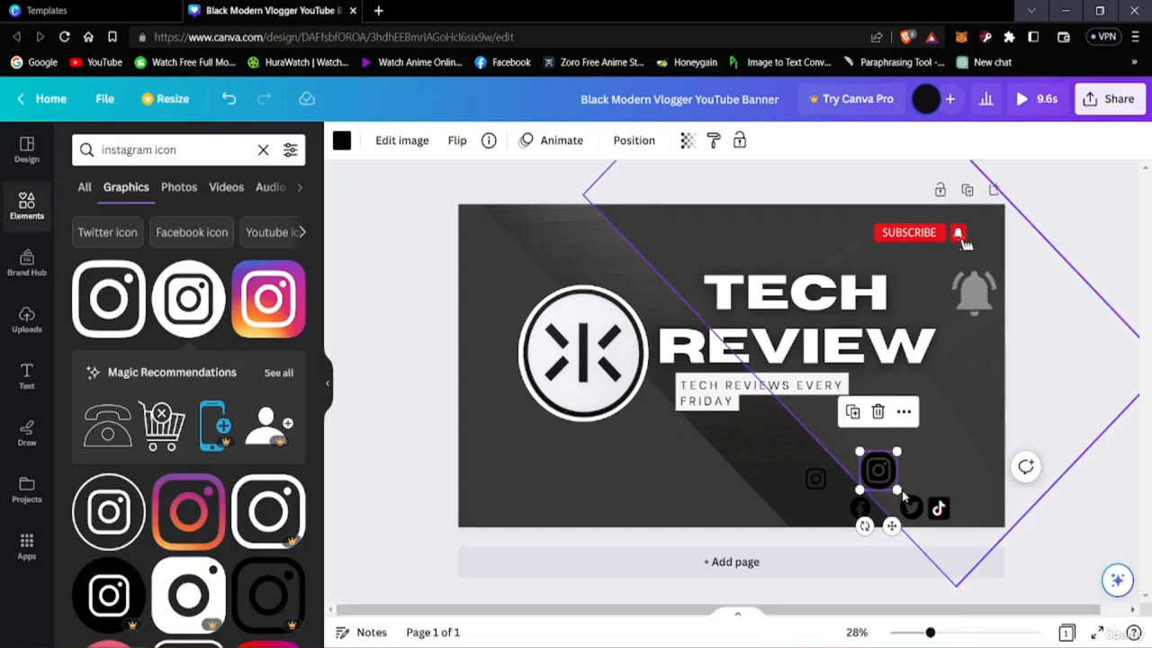
drag(893, 491, 850, 509)
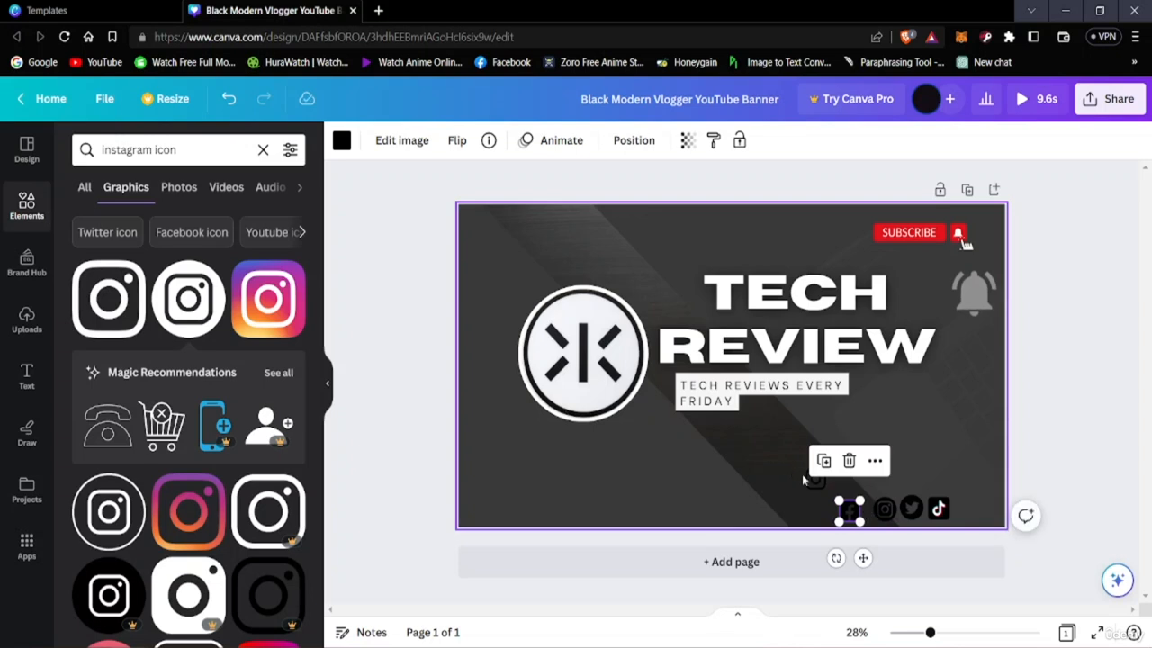
click(817, 480)
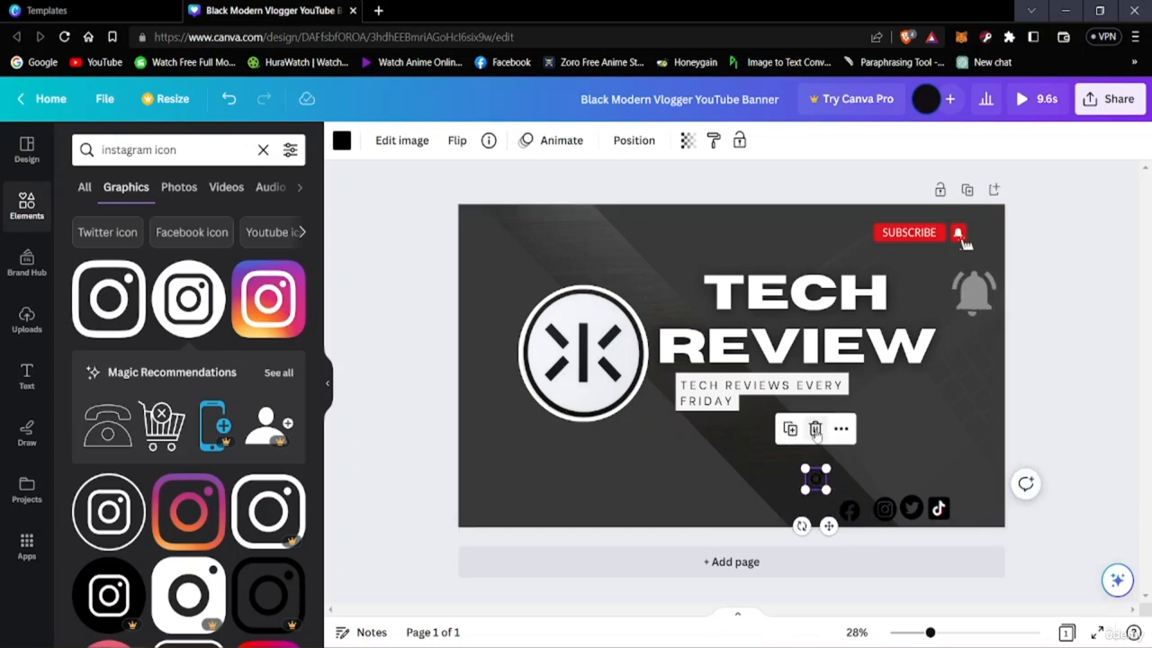
key(Delete)
Adjust the size and spacing of the Facebook, Instagram, Twitter and TikTok icons so they form an even row along the banner's lower edge
drag(942, 513, 887, 515)
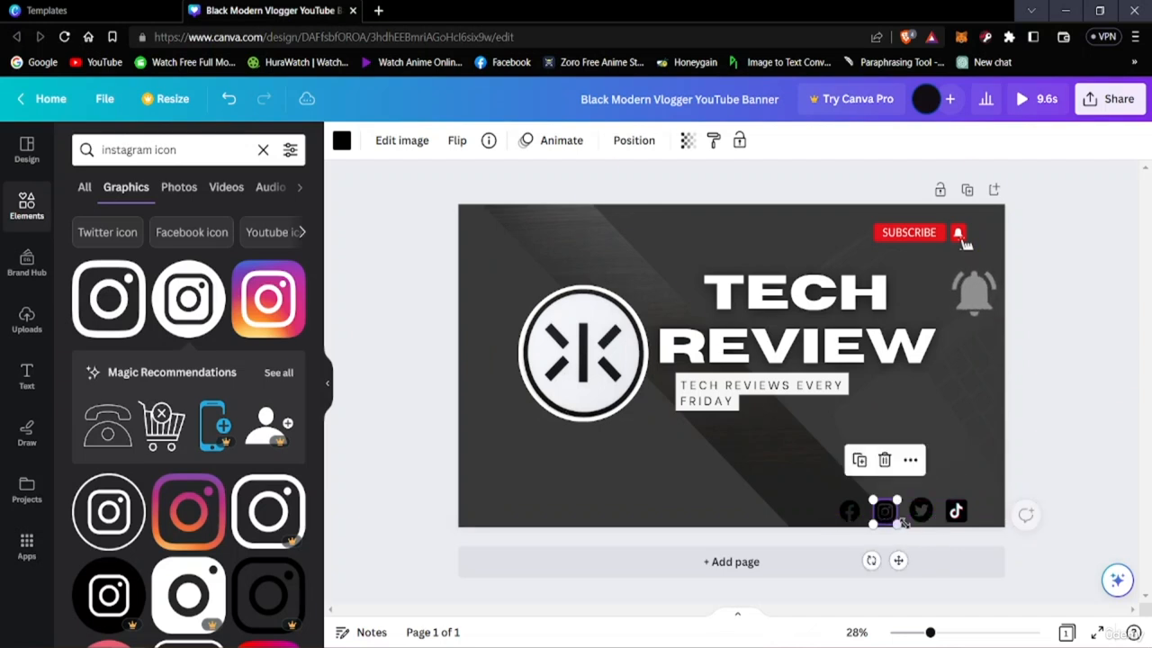
click(1015, 572)
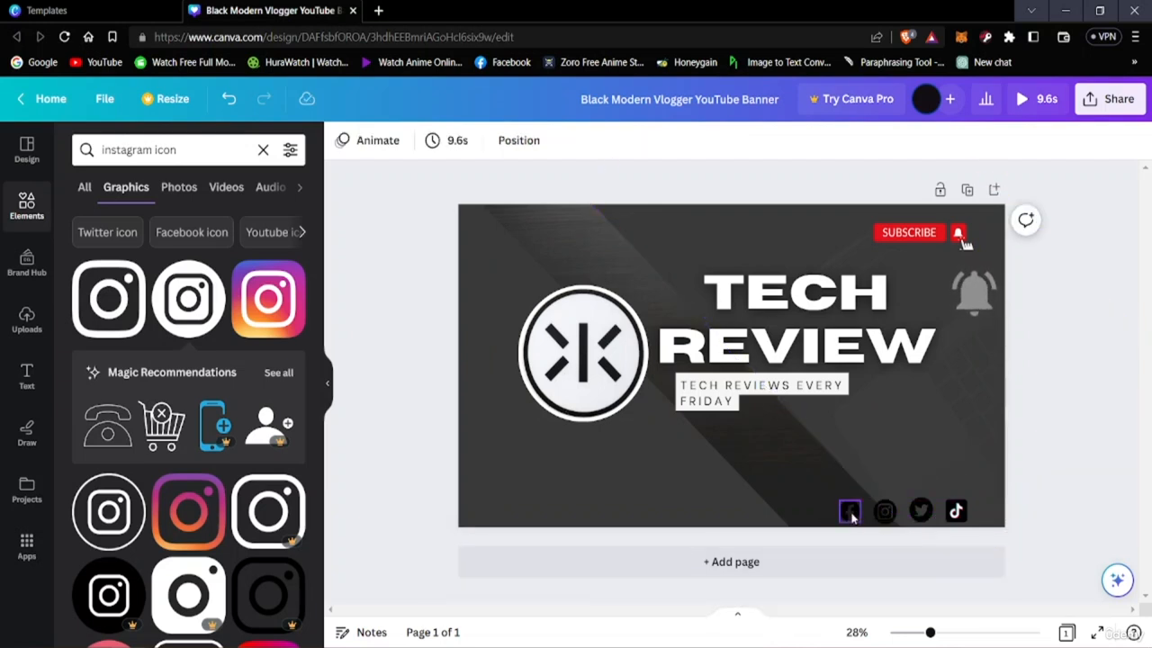
drag(920, 511, 919, 511)
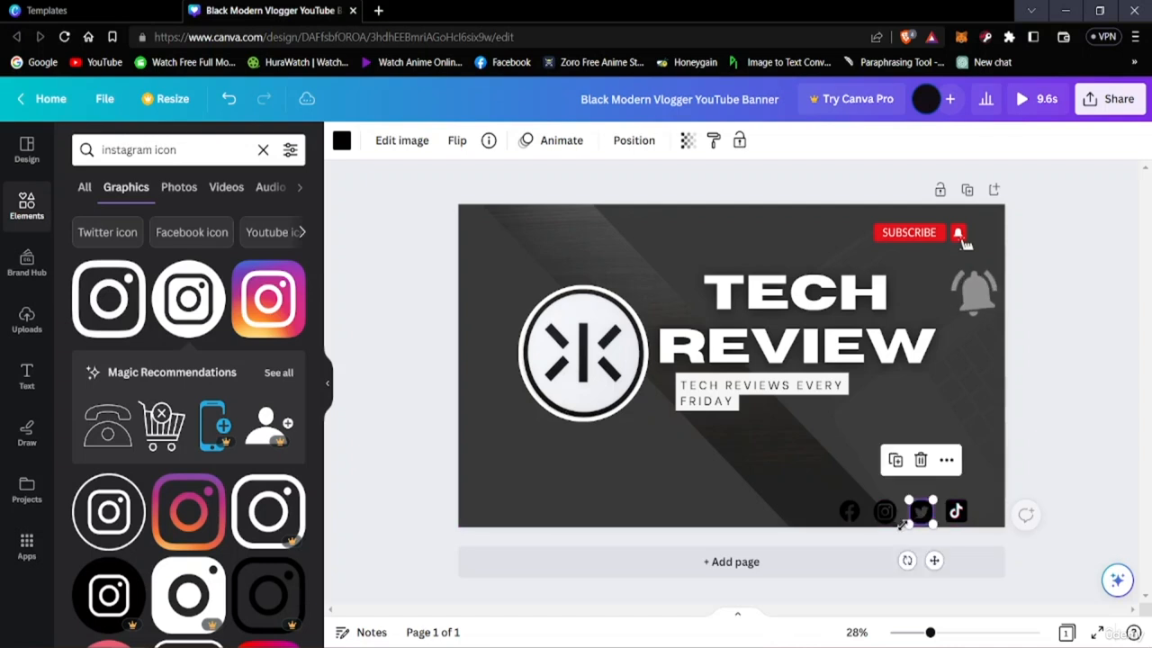
drag(850, 512, 849, 511)
drag(956, 511, 952, 512)
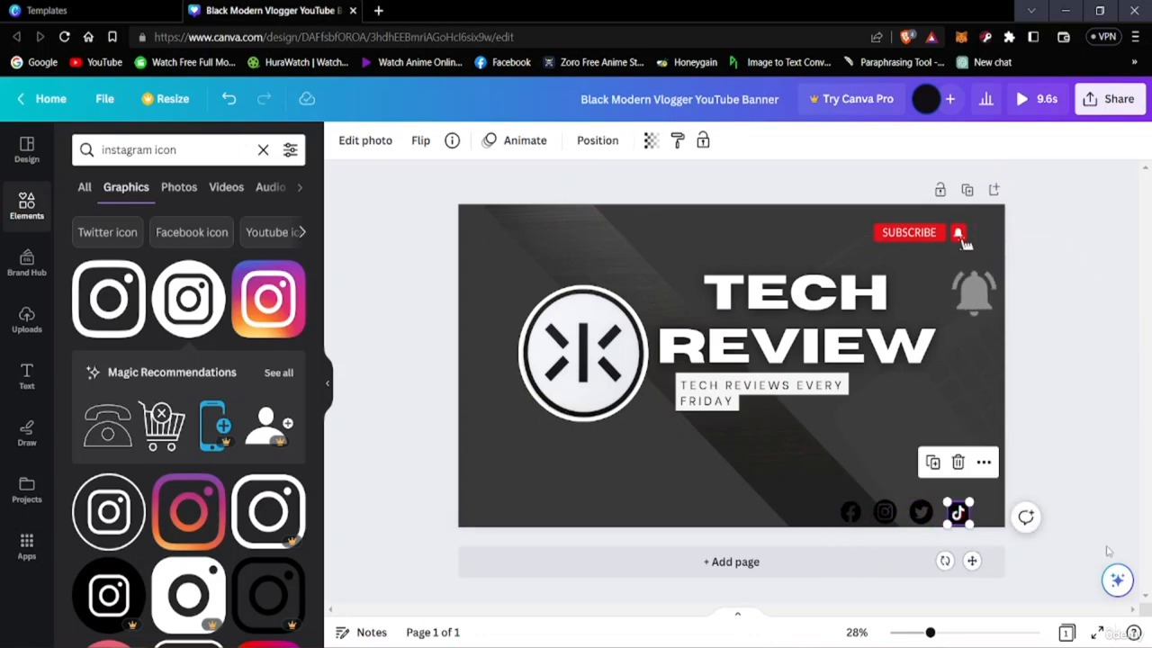
click(1067, 554)
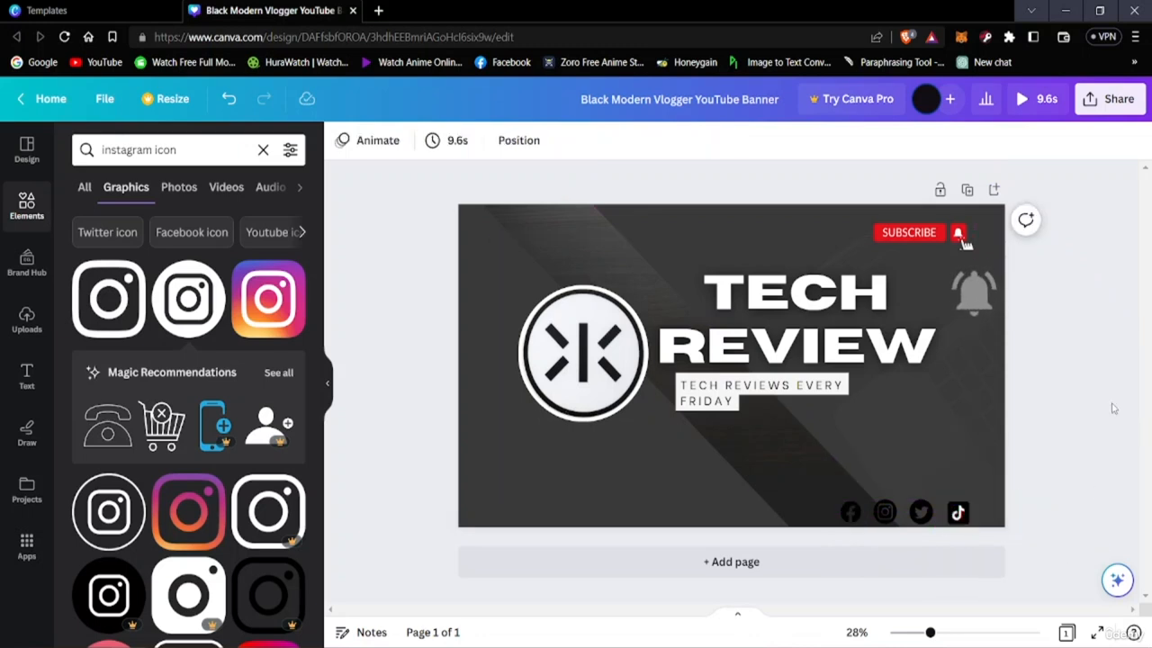
click(852, 512)
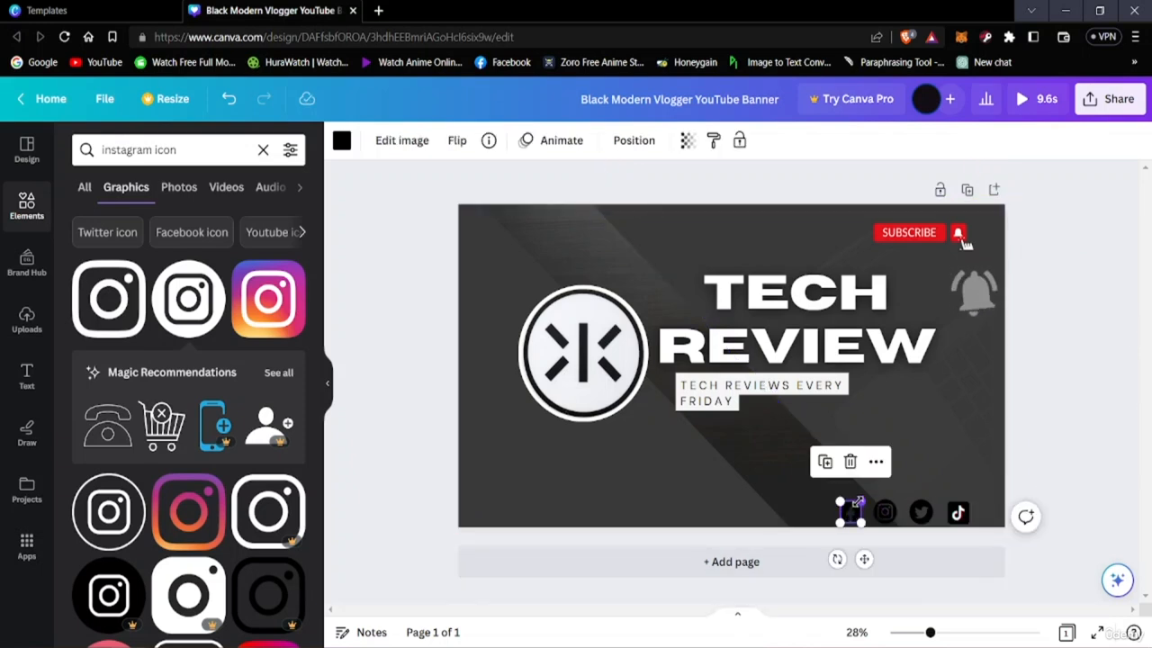
click(949, 591)
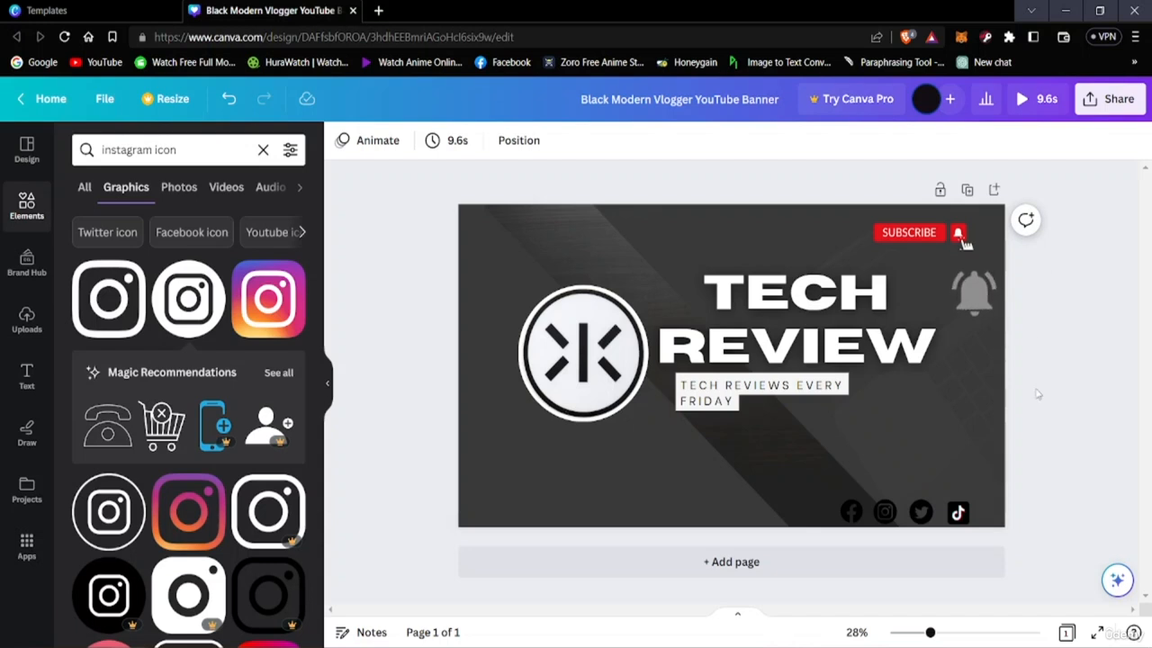
Move the TikTok, Twitter, Instagram and Facebook icons up from the banner's lower edge into a closer row near its lower-right corner
click(958, 512)
drag(957, 512, 975, 489)
click(925, 515)
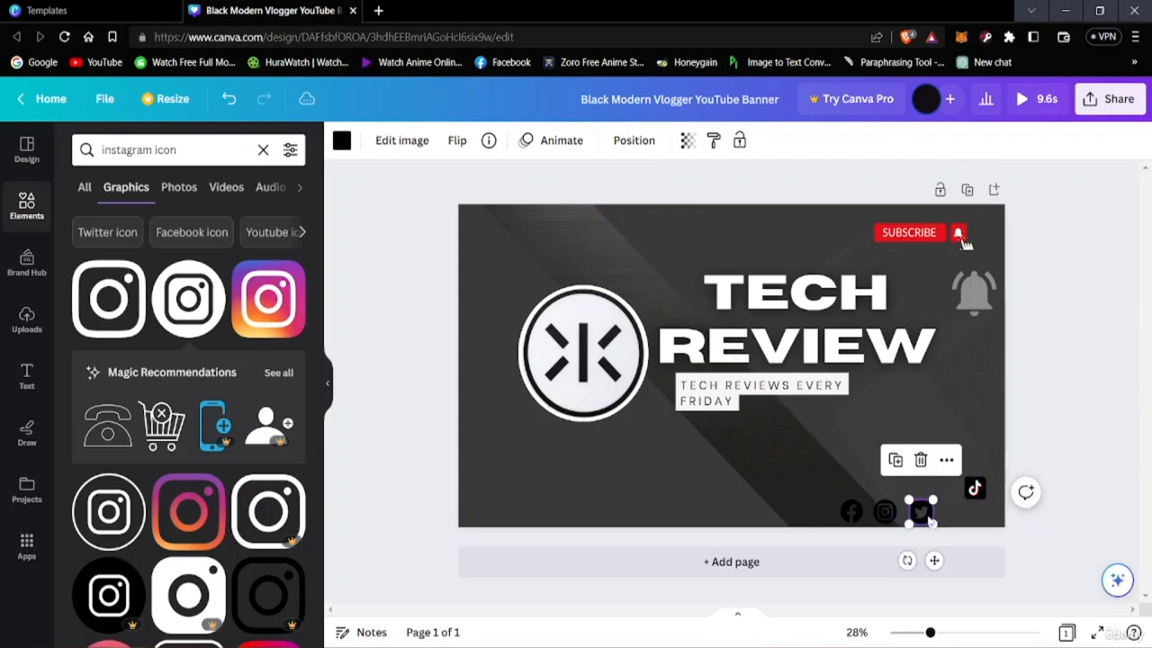
drag(929, 520, 914, 487)
click(851, 511)
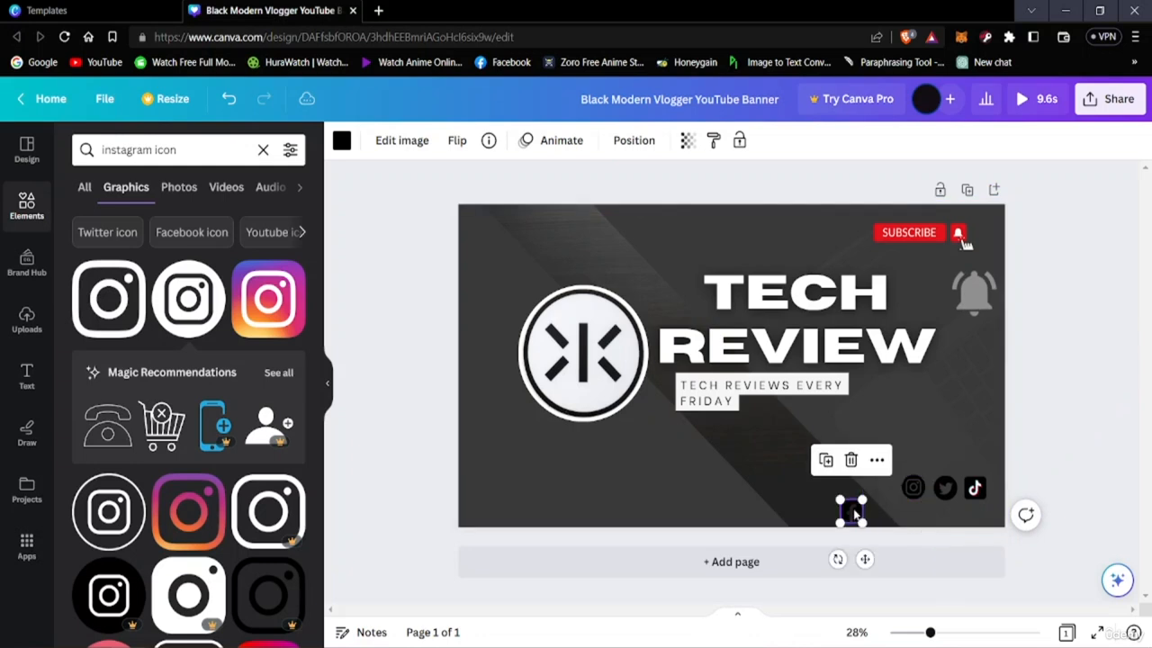
drag(851, 511, 890, 491)
click(1067, 450)
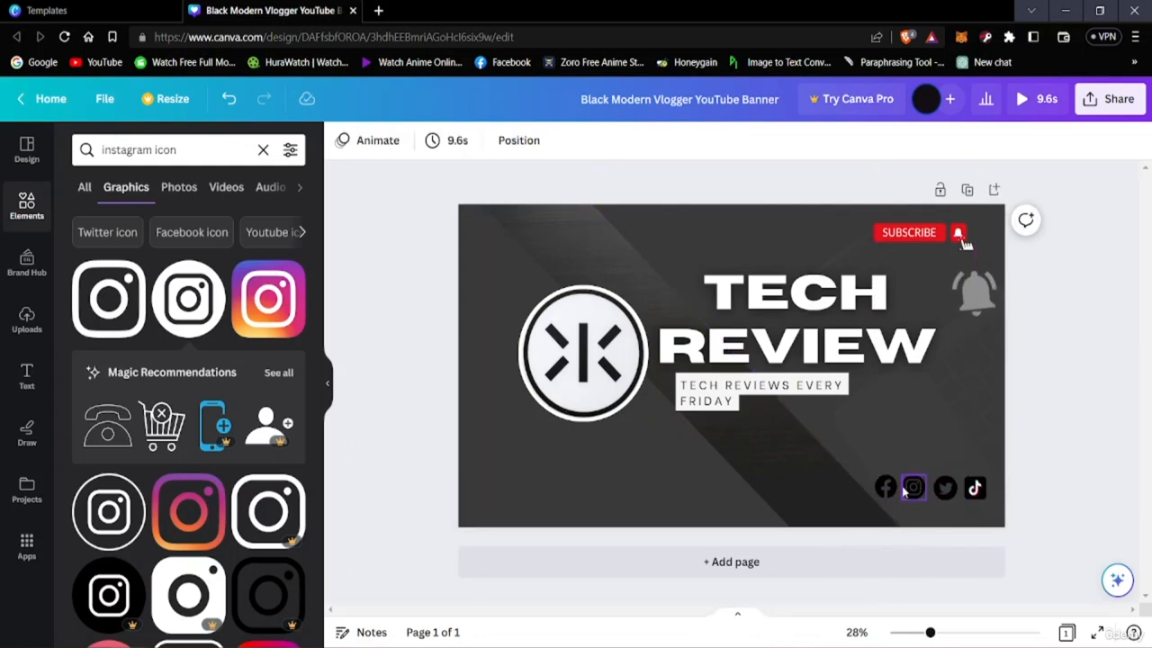
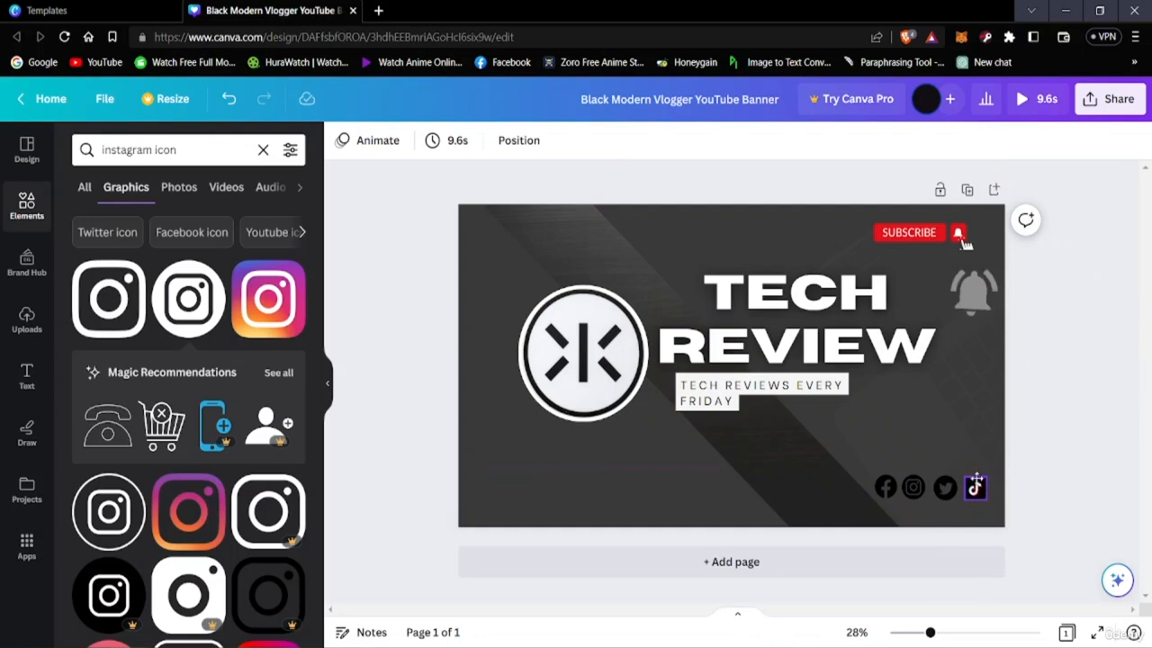
Move the Facebook, Instagram, Twitter and TikTok icons up into an evenly spaced row just below and right of the tagline
drag(976, 484, 980, 435)
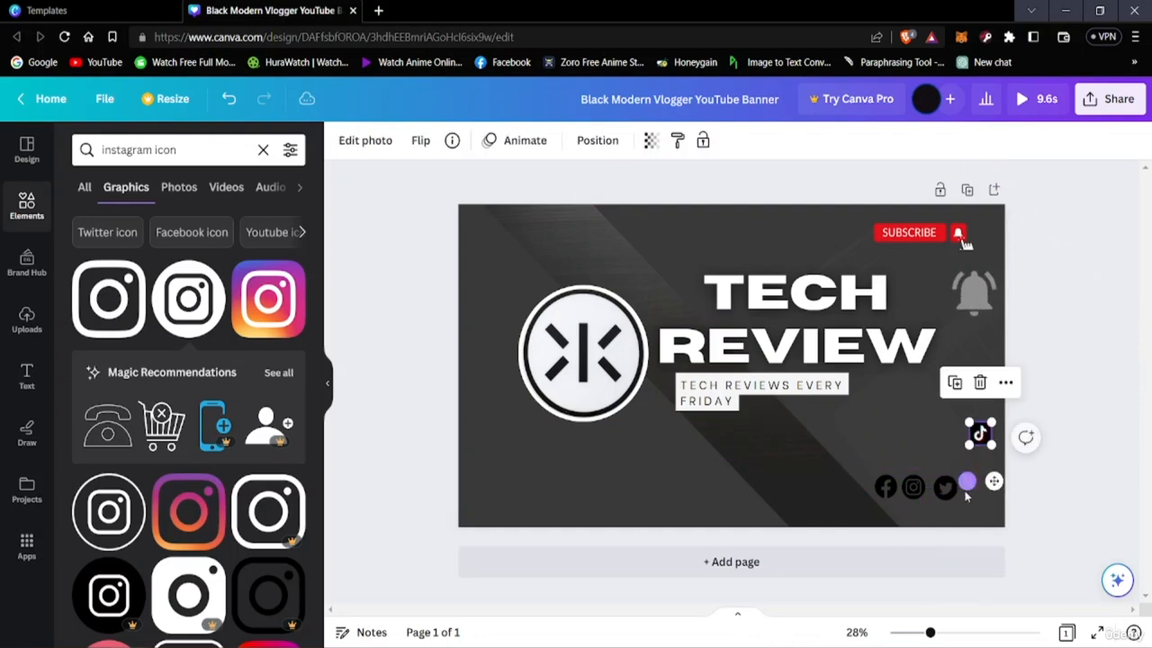
drag(952, 487, 952, 441)
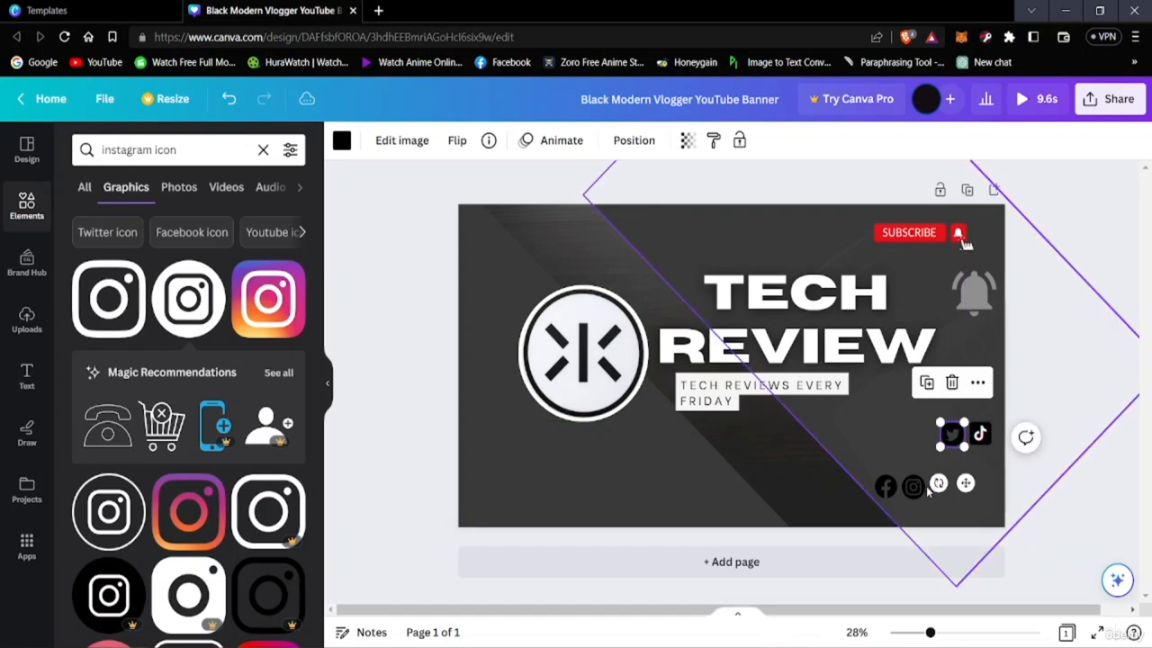
drag(913, 487, 922, 437)
click(886, 487)
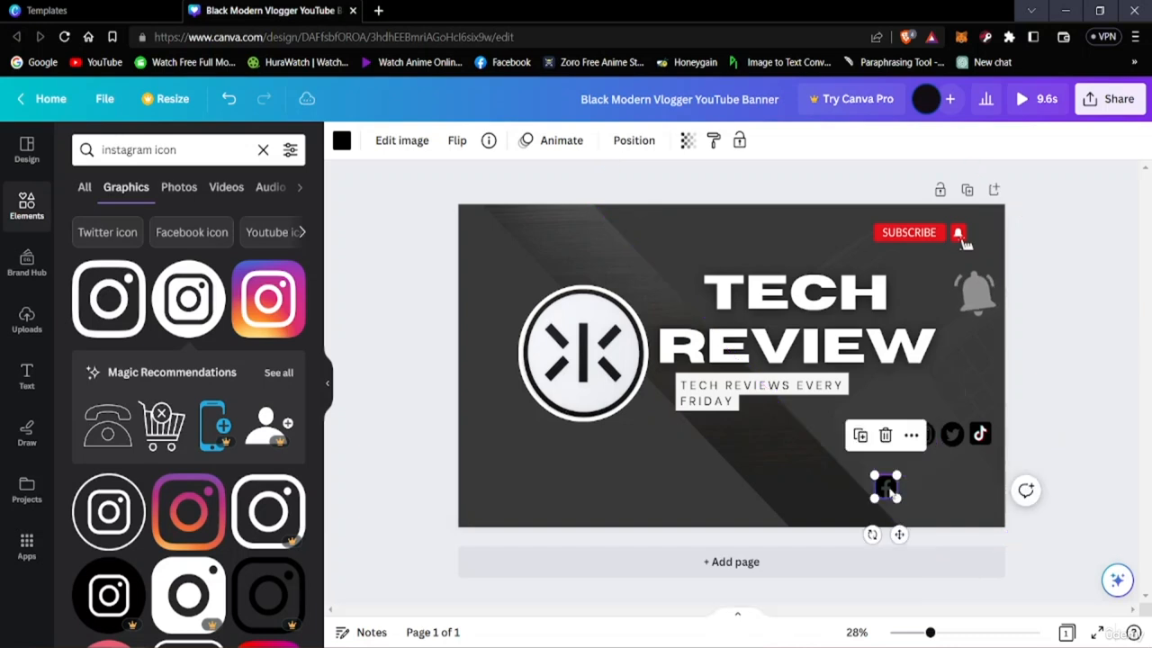
drag(886, 487, 837, 433)
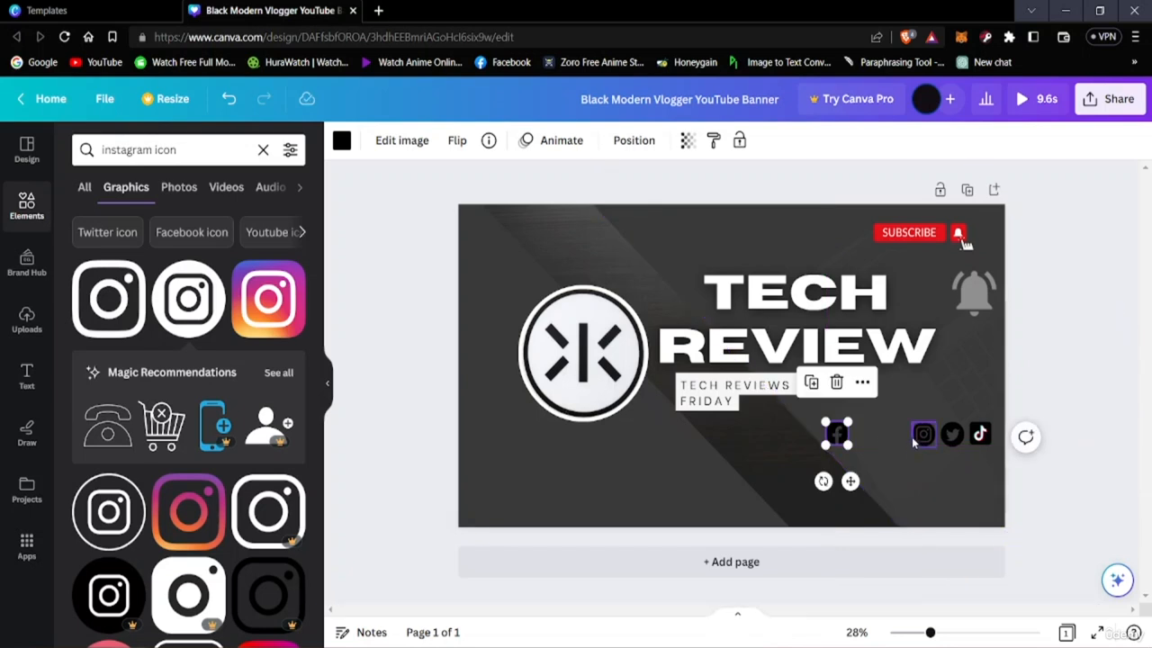
drag(922, 434, 869, 434)
drag(951, 437, 905, 435)
drag(980, 433, 934, 435)
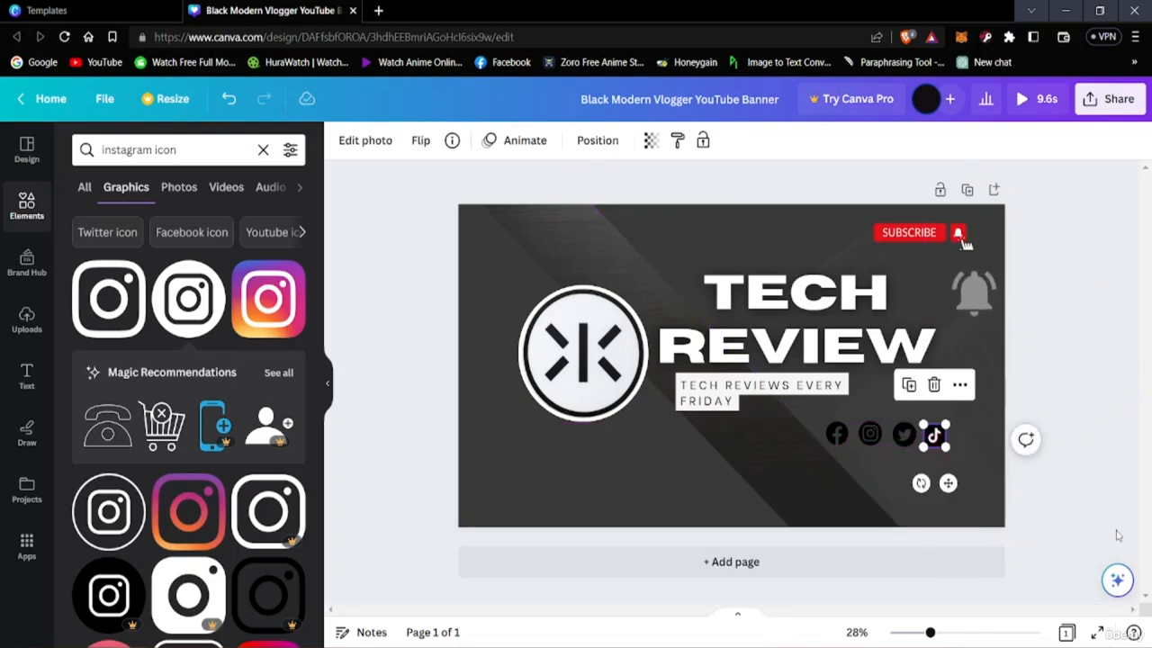
click(910, 472)
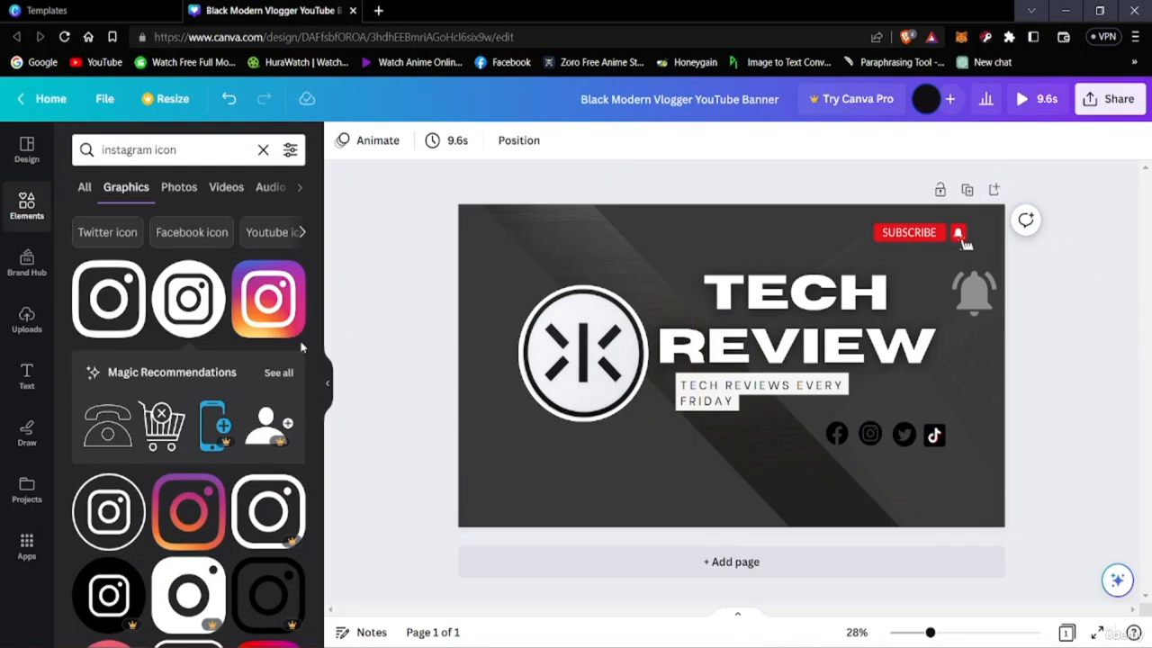
Search the elements library for "whatsapp icon"
click(187, 153)
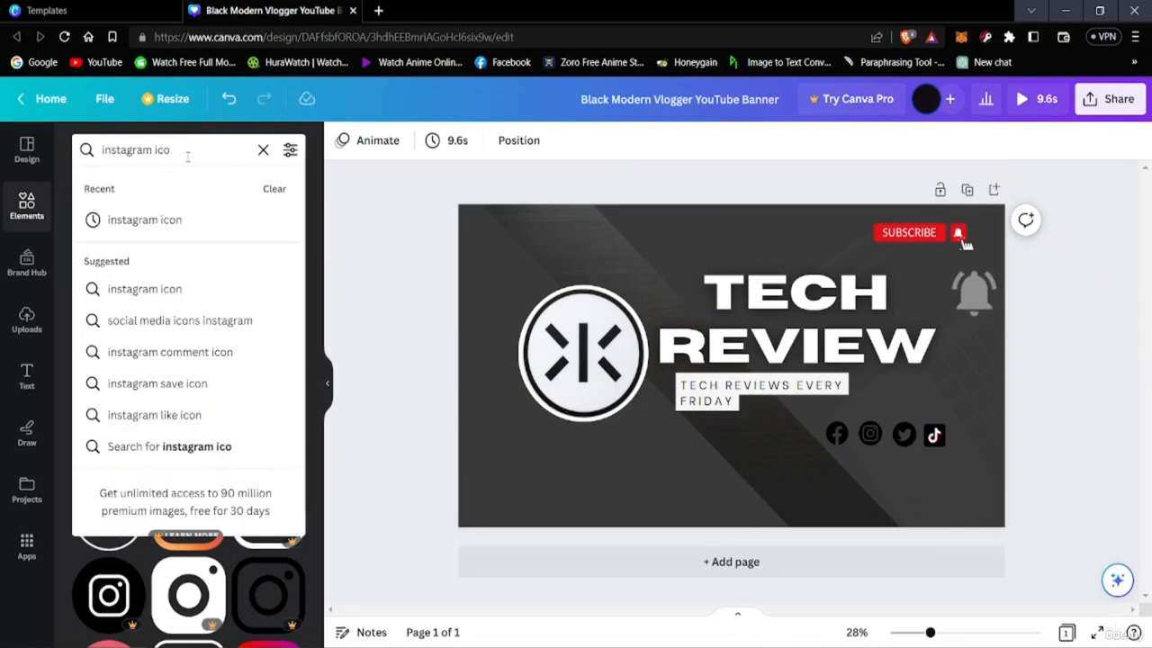
key(BackSpace)
key(BackSpace)
key(BackSpace)
key(BackSpace)
key(BackSpace)
key(BackSpace)
key(BackSpace)
key(BackSpace)
key(BackSpace)
key(BackSpace)
key(BackSpace)
key(BackSpace)
key(BackSpace)
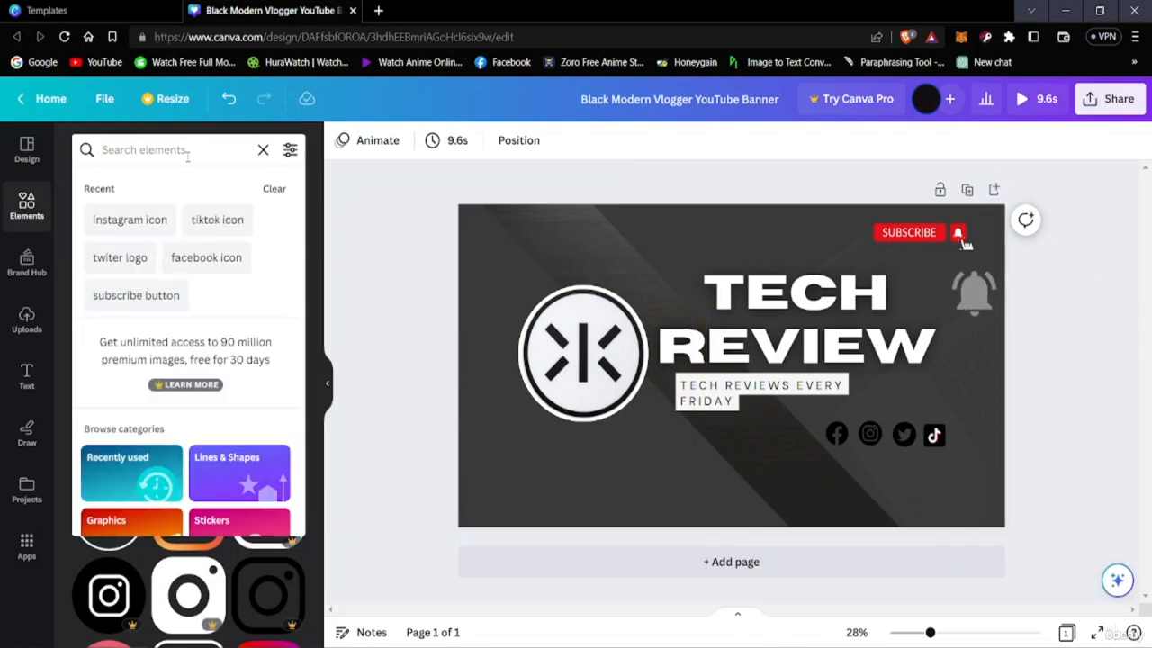
text(whatsapp)
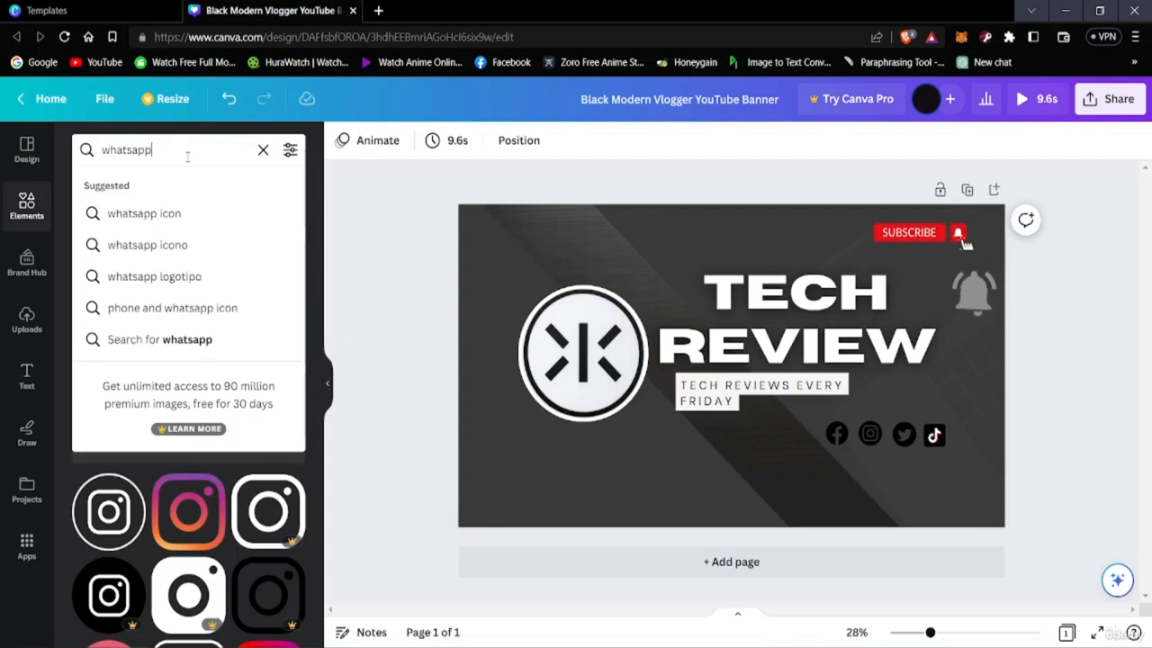
click(142, 213)
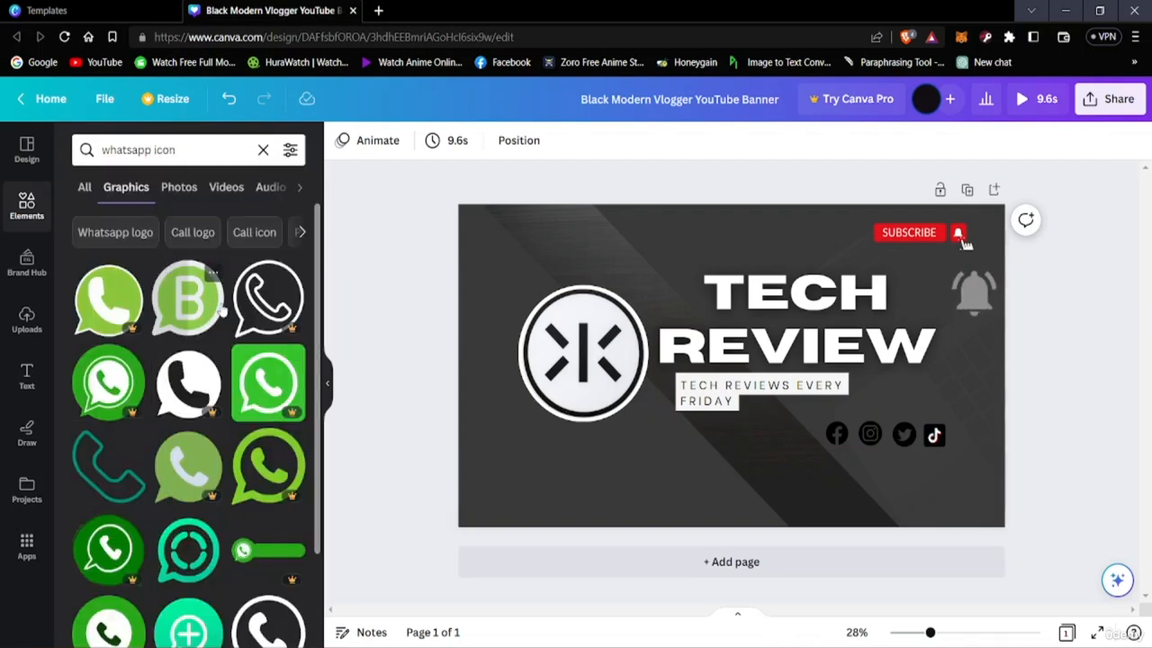
Examine the WhatsApp icon graphics for a free one that matches the black social media icons
scroll(248, 490, down, 4)
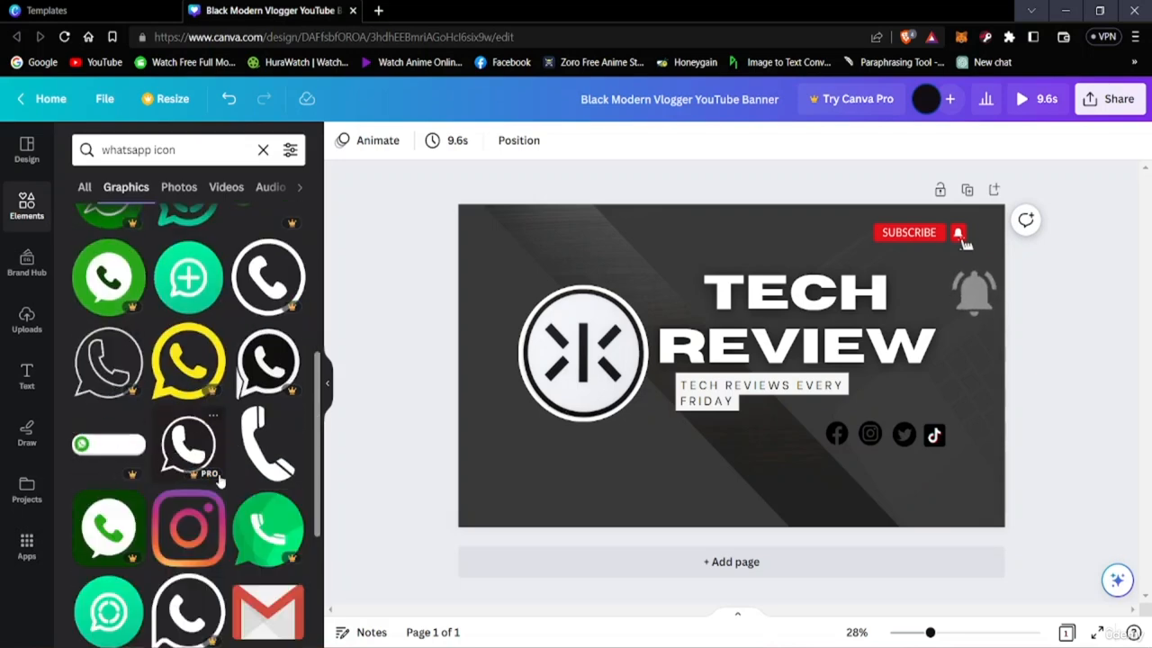
scroll(198, 477, down, 5)
scroll(198, 478, up, 3)
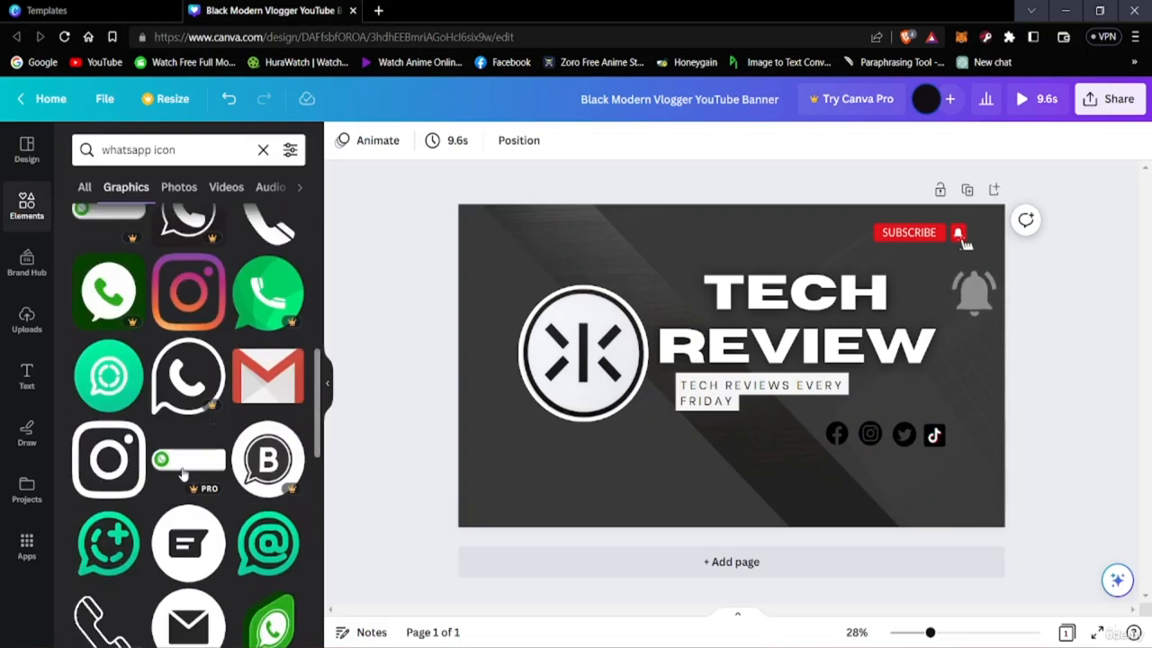
scroll(185, 477, down, 2)
scroll(186, 478, up, 2)
scroll(191, 482, down, 4)
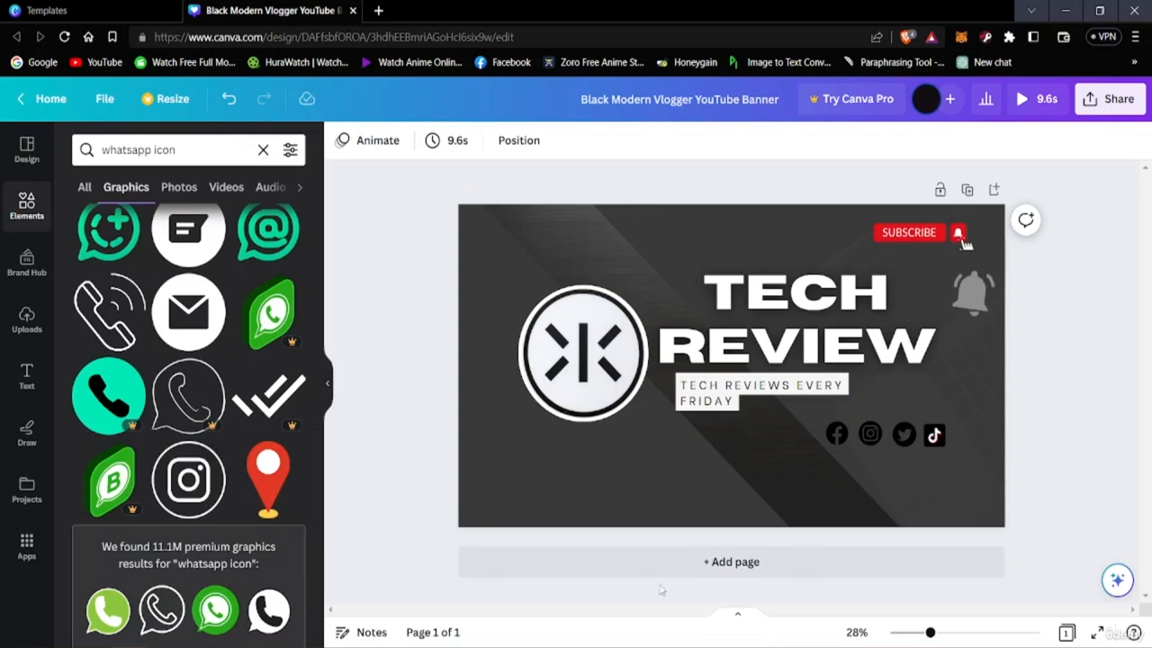
scroll(174, 446, up, 6)
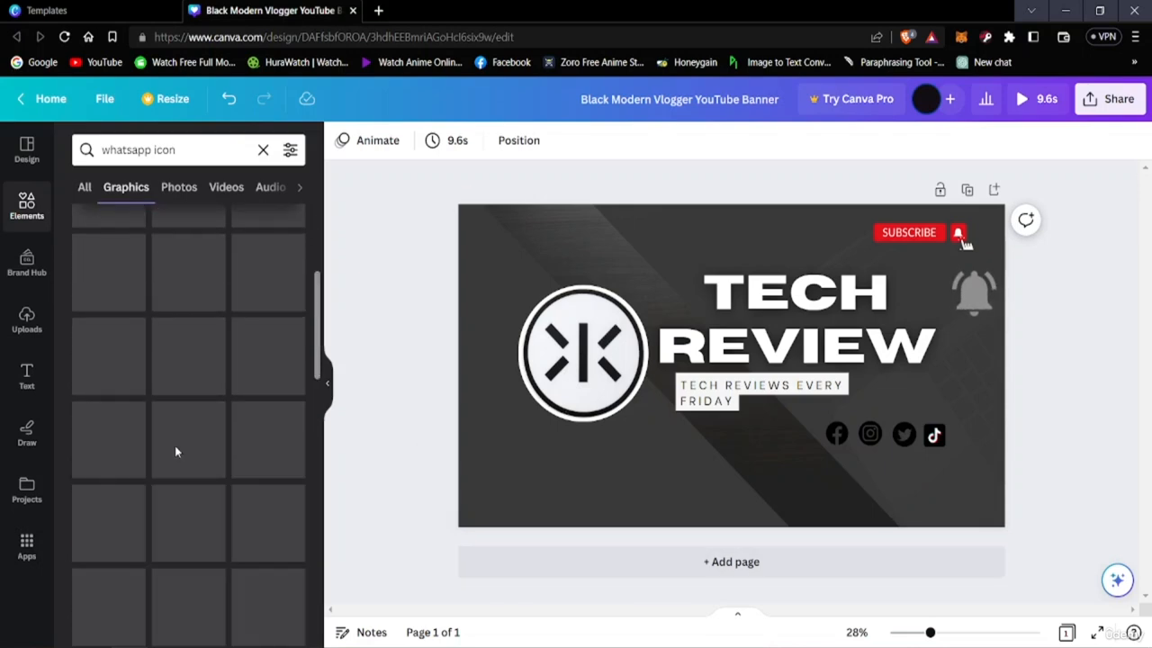
scroll(175, 446, down, 4)
scroll(176, 453, down, 5)
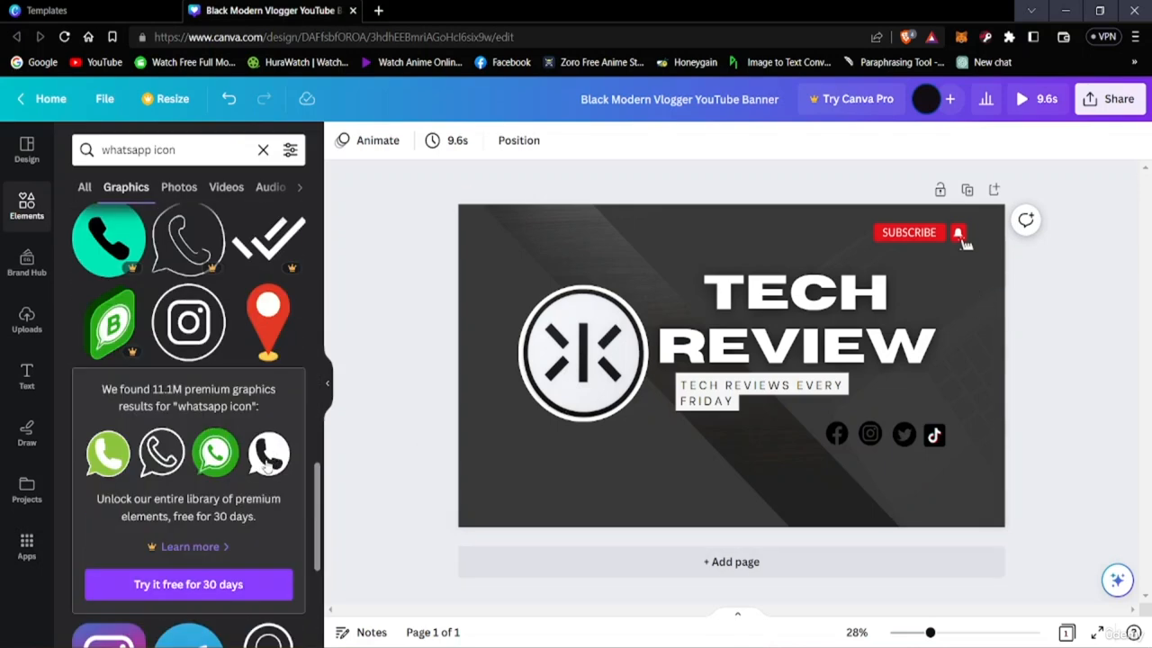
scroll(261, 468, down, 3)
scroll(284, 486, up, 10)
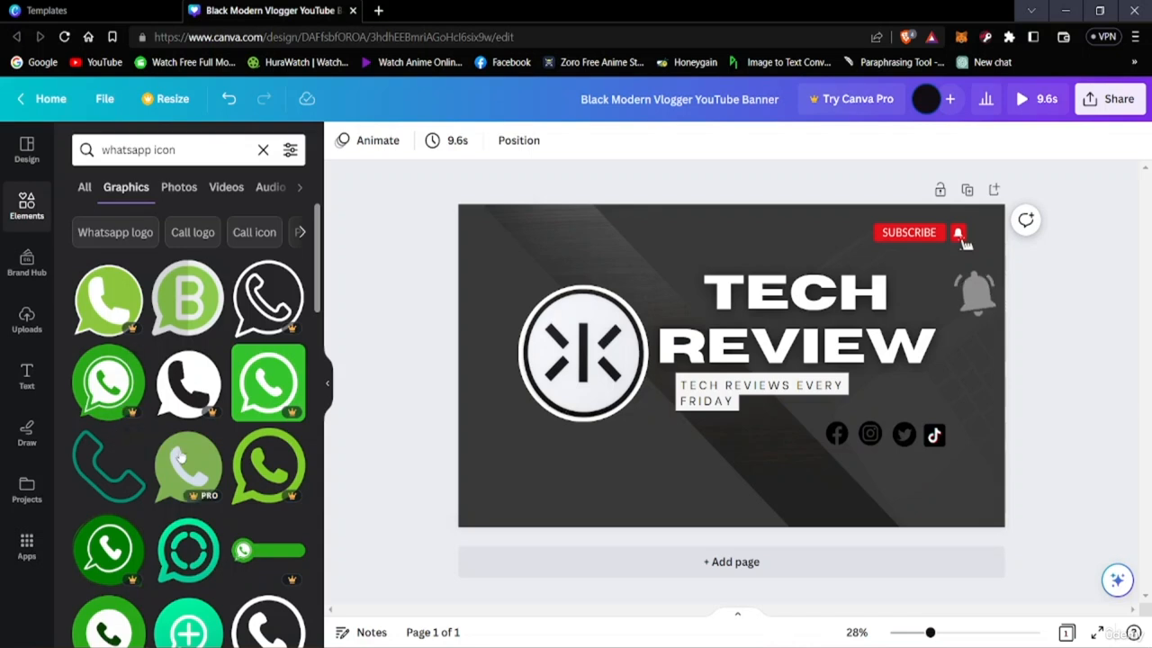
scroll(233, 441, down, 2)
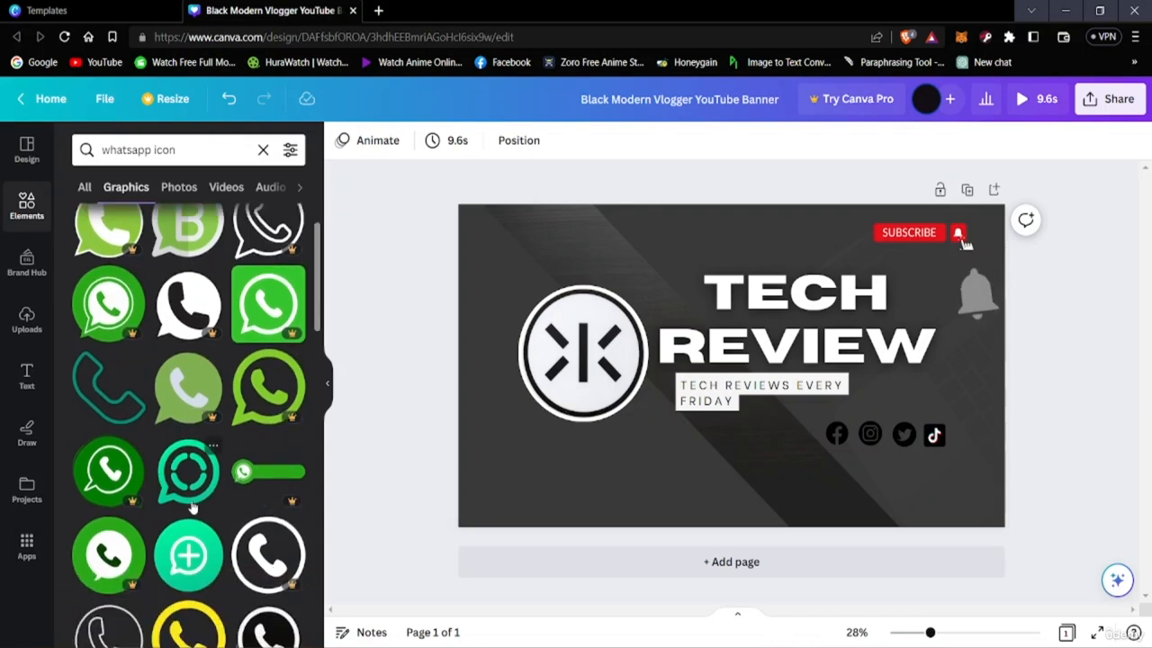
scroll(192, 509, down, 4)
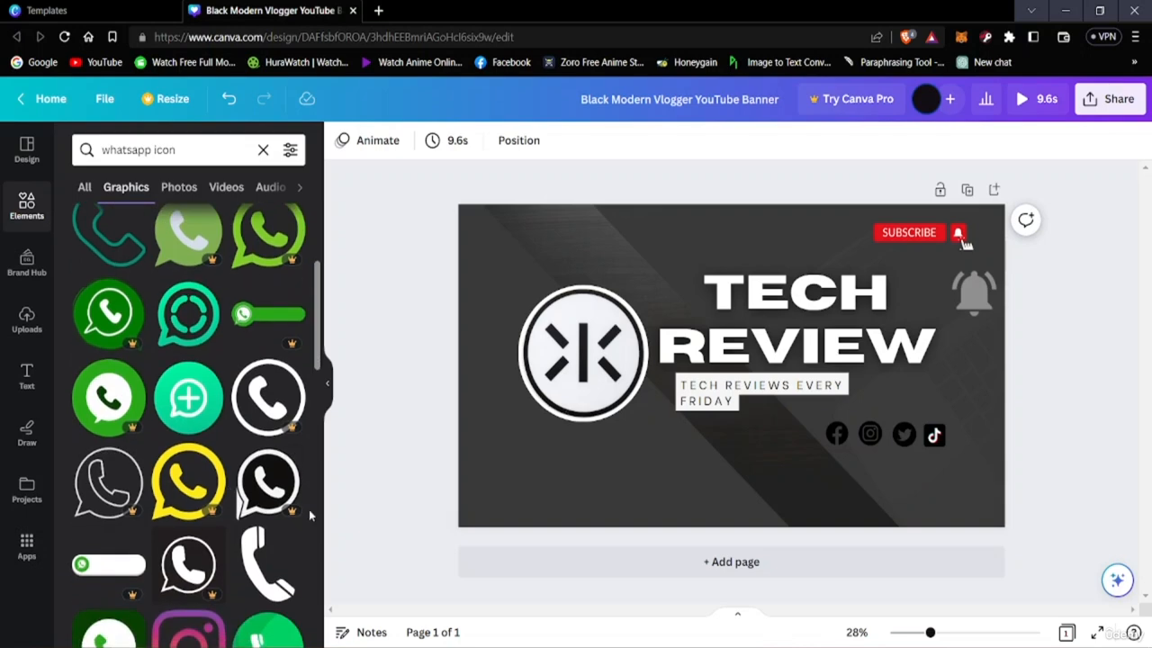
scroll(207, 432, down, 2)
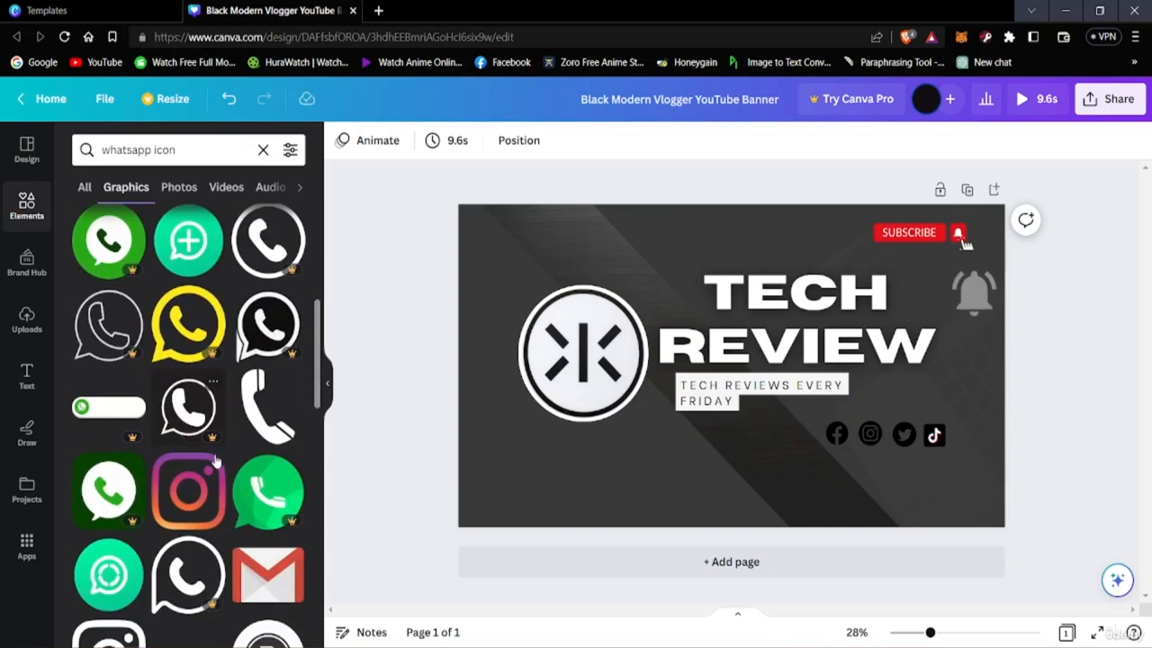
scroll(193, 441, down, 1)
scroll(188, 474, up, 2)
scroll(191, 479, down, 3)
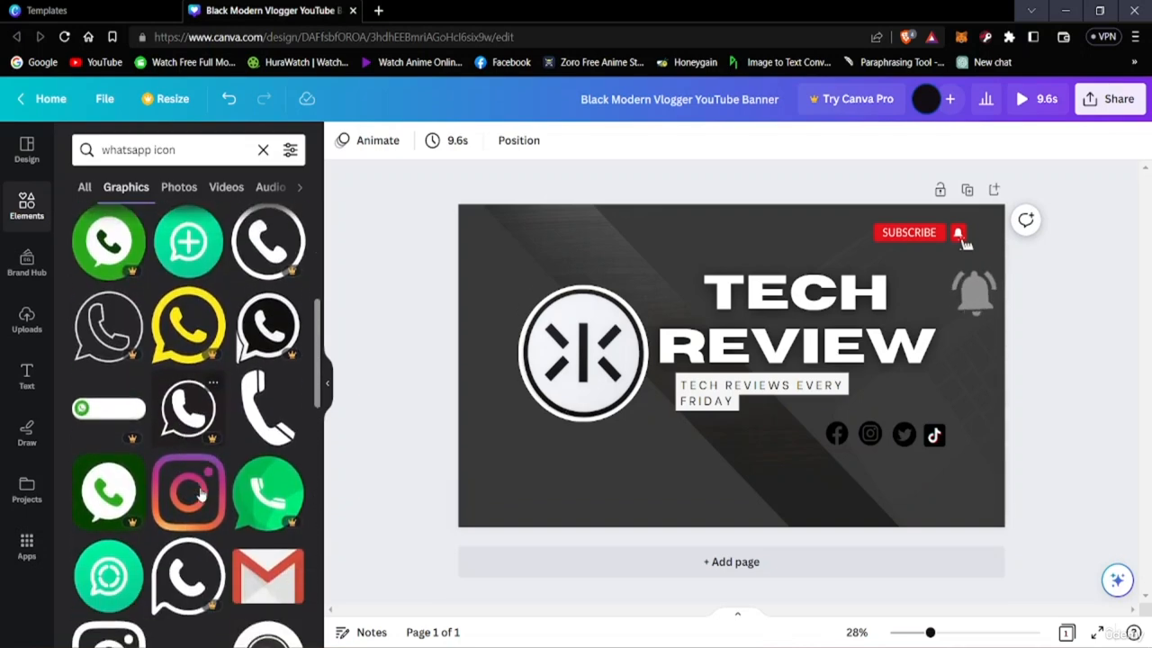
scroll(200, 487, up, 6)
scroll(202, 490, up, 1)
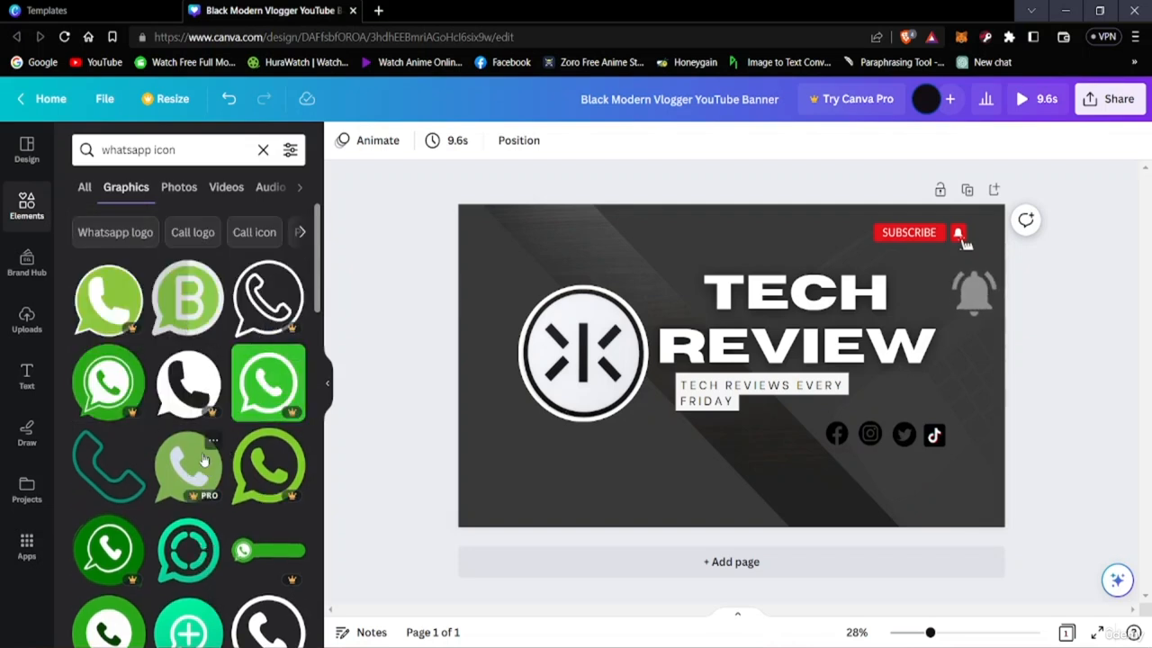
Add the green speech-bubble icon with the dashed inner circle and place it below the tagline
scroll(204, 460, down, 1)
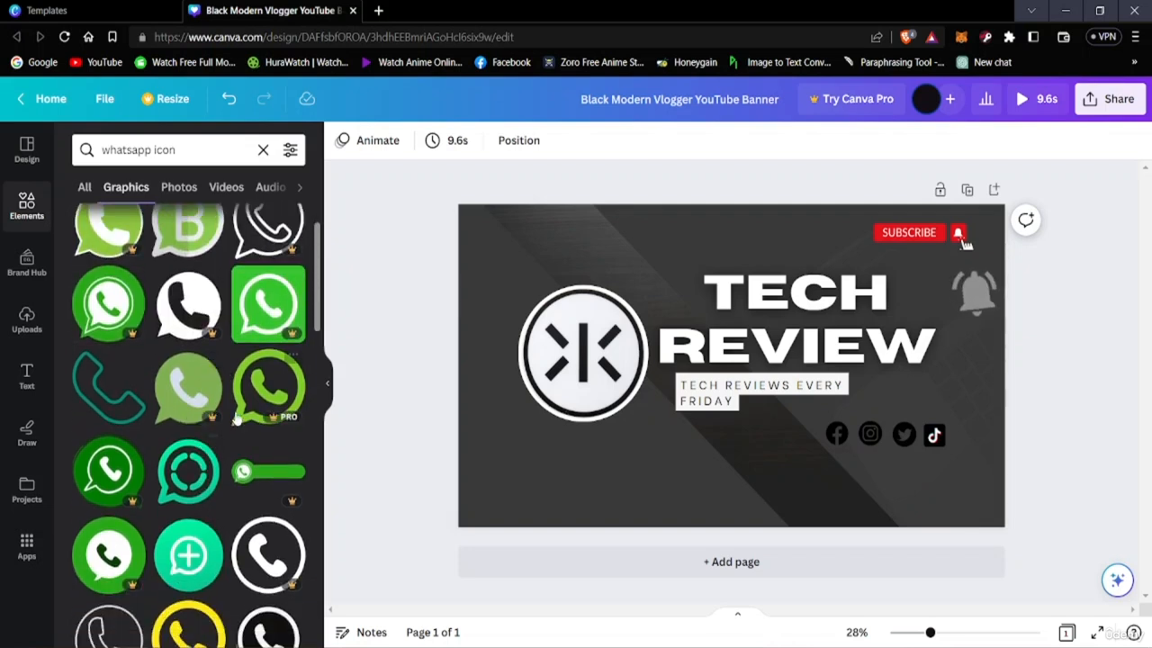
click(189, 471)
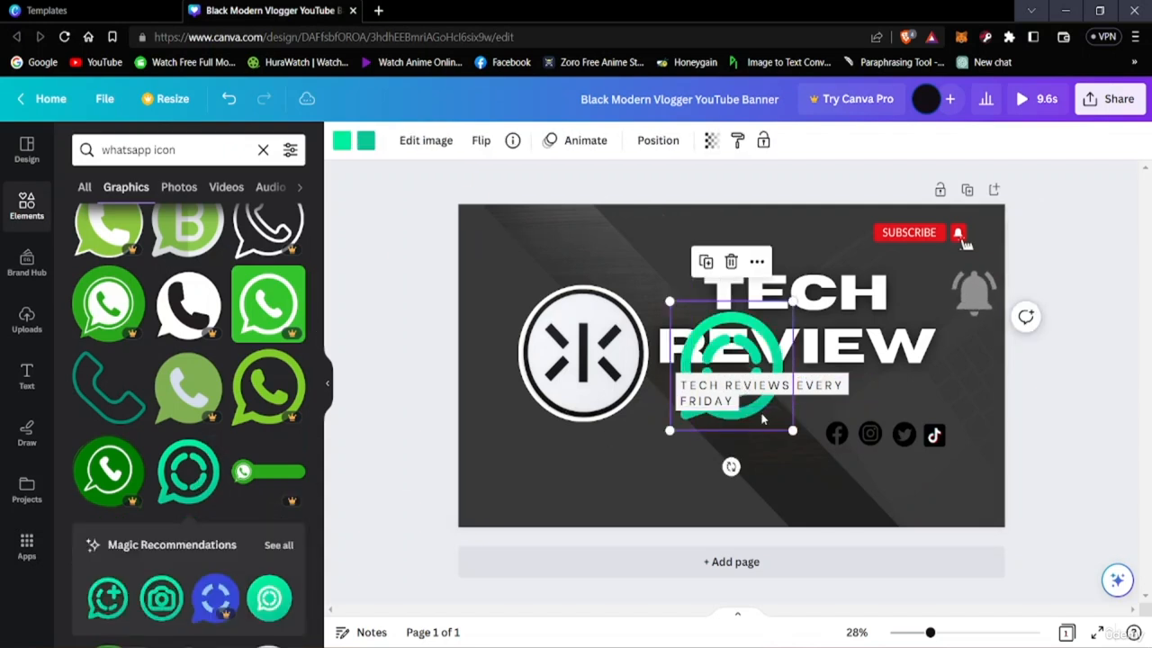
drag(763, 418, 807, 515)
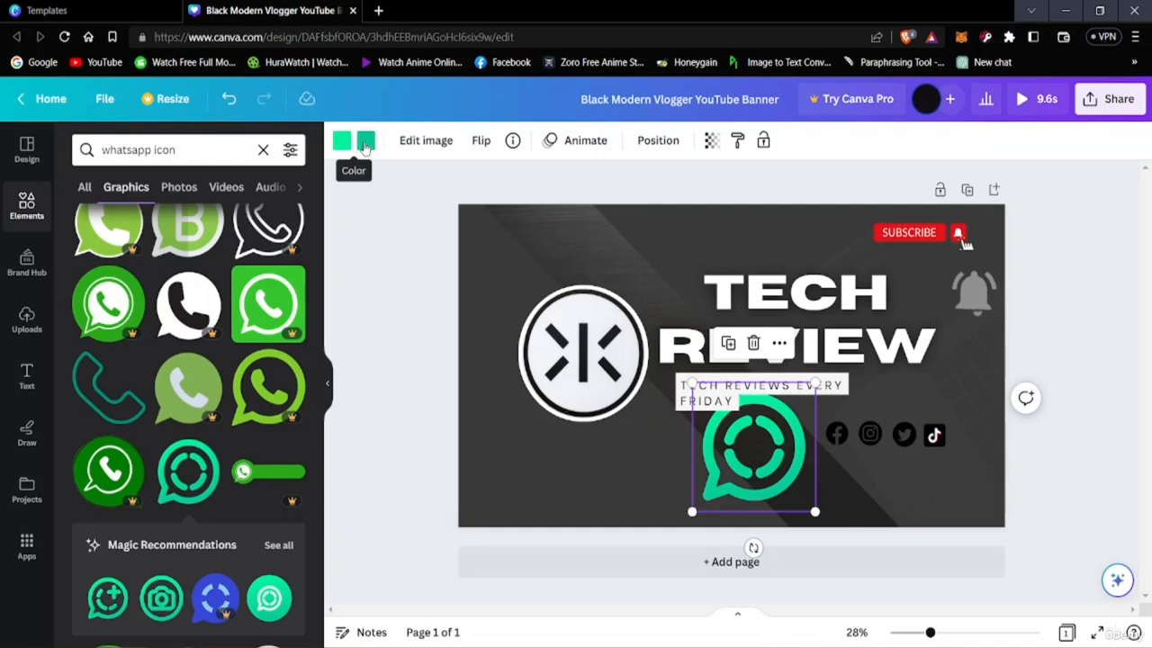
Try black, white and several grey shades for the speech-bubble icon's bright green color, finishing on light grey
click(342, 141)
click(128, 235)
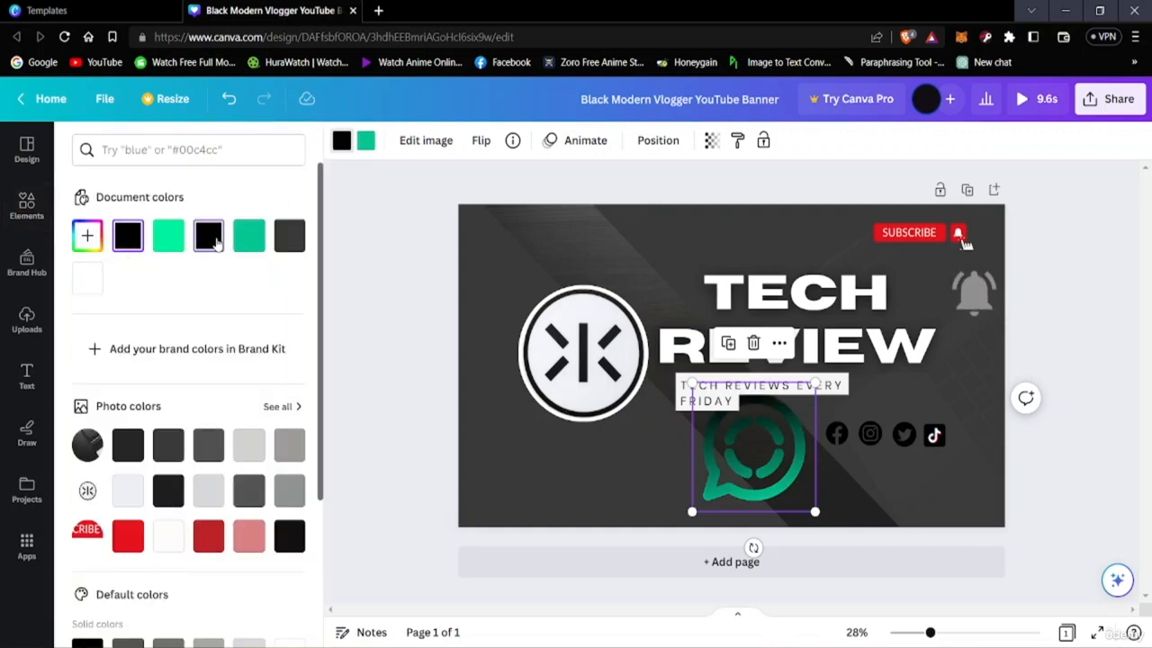
click(214, 241)
click(288, 446)
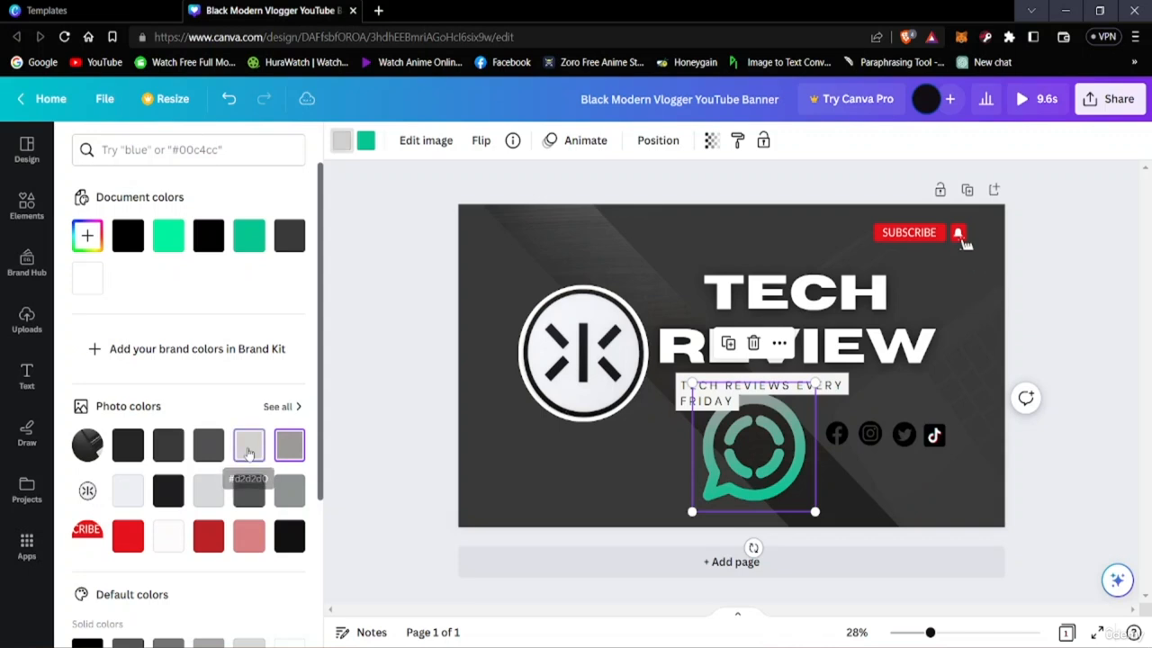
click(248, 444)
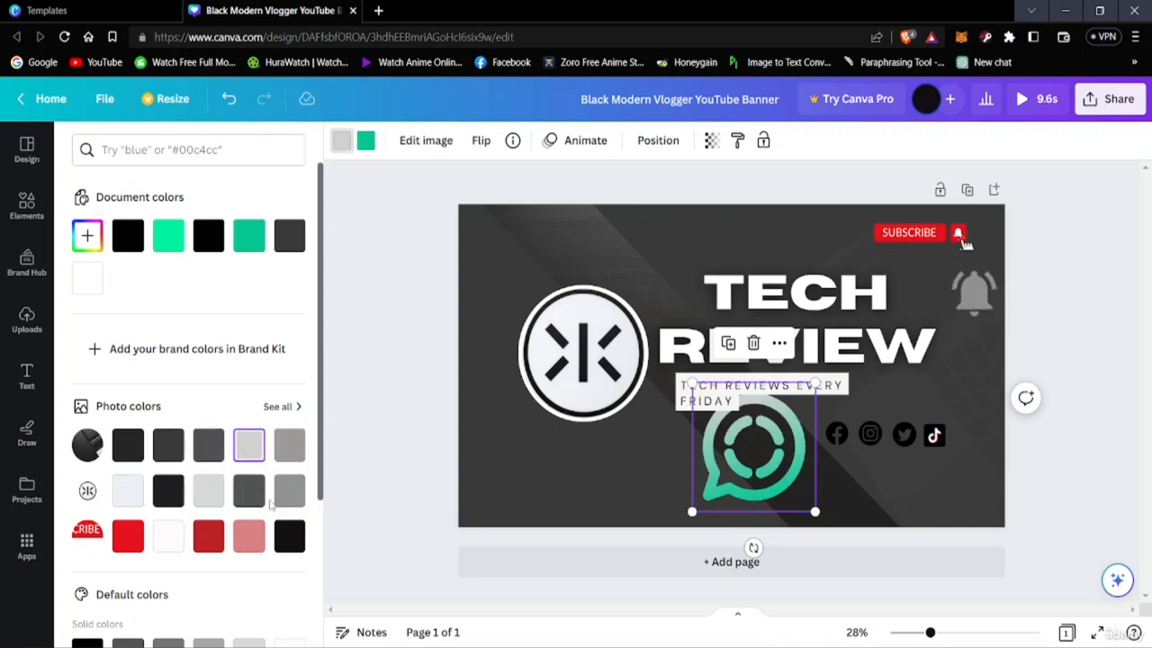
click(130, 489)
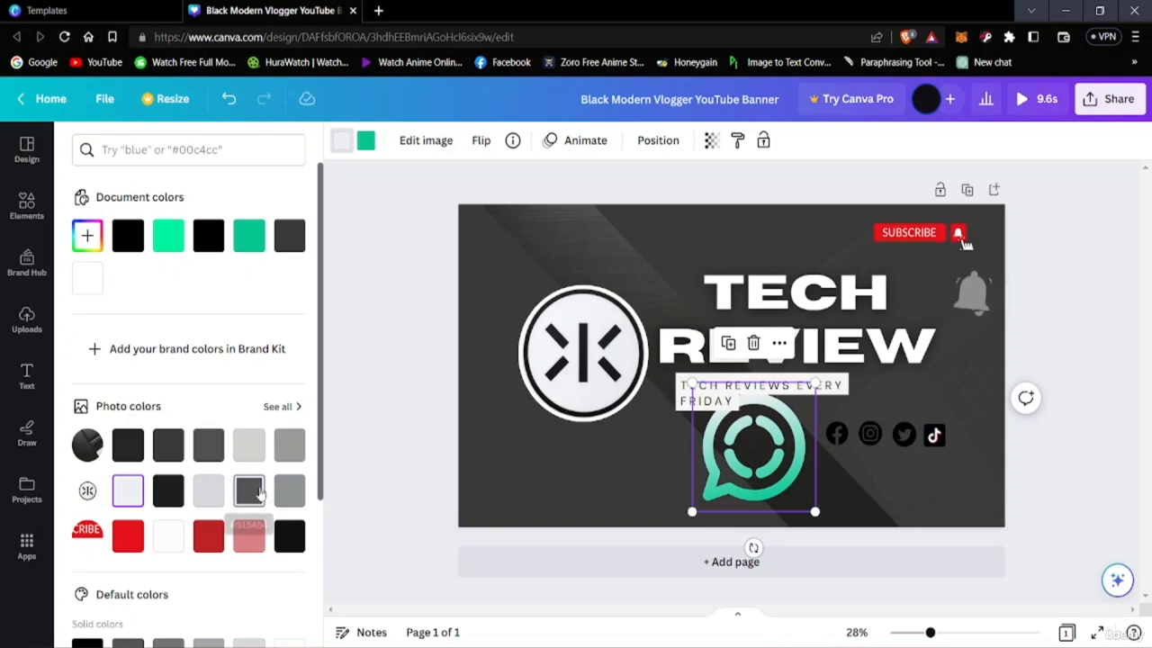
click(249, 490)
click(288, 491)
click(289, 535)
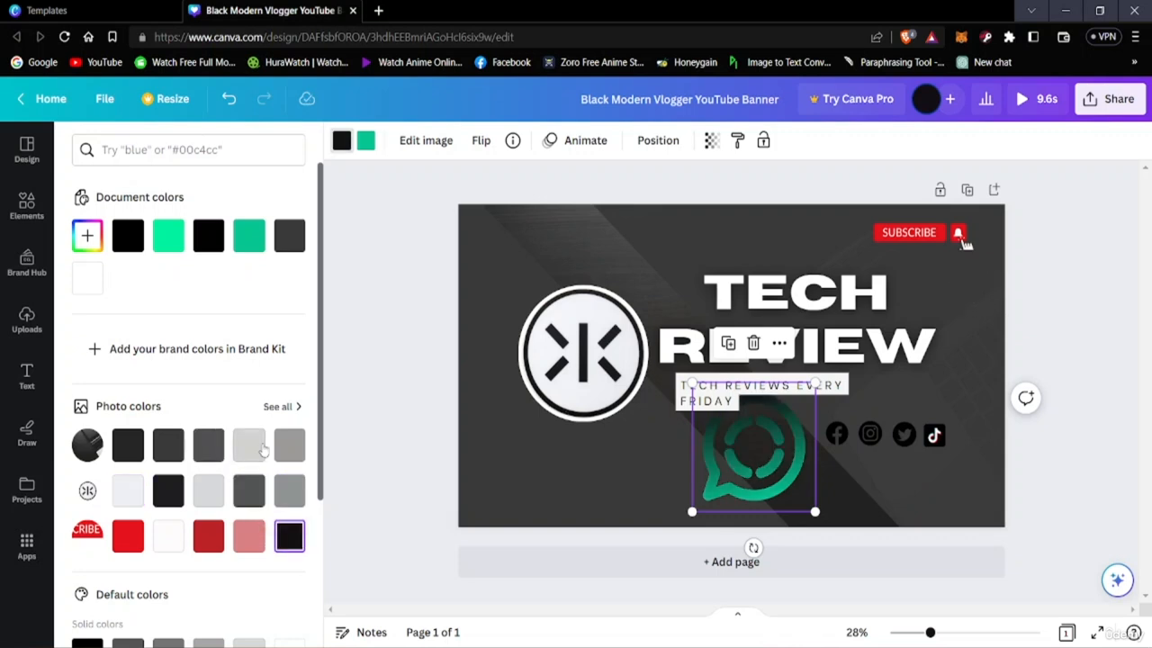
click(256, 448)
click(206, 457)
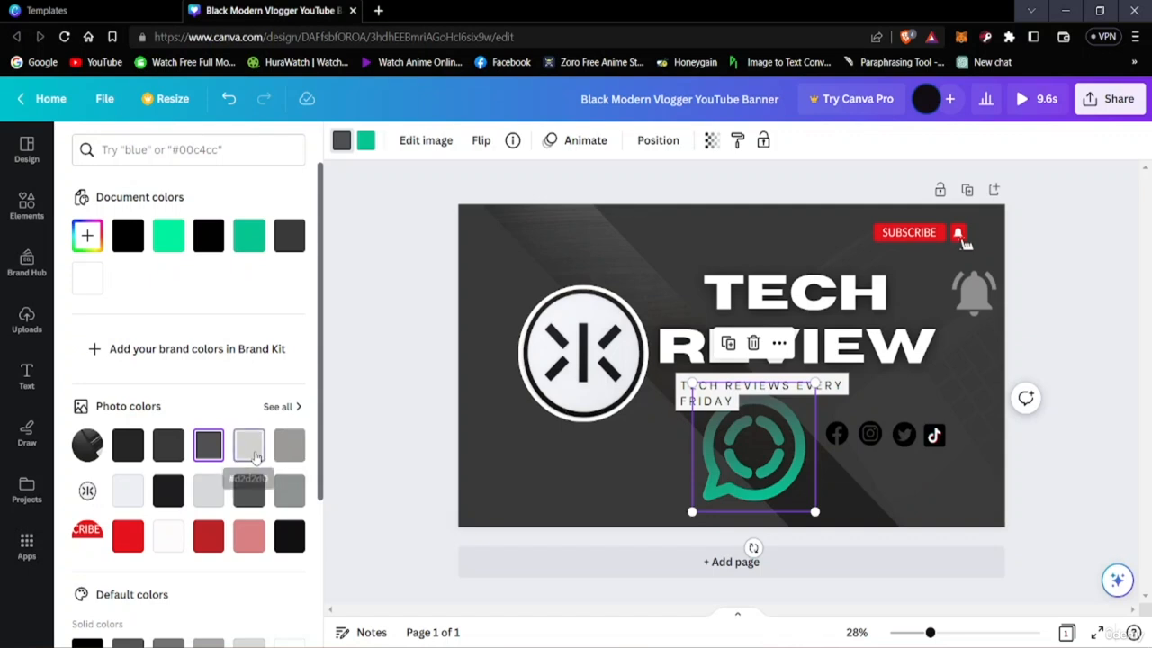
click(251, 448)
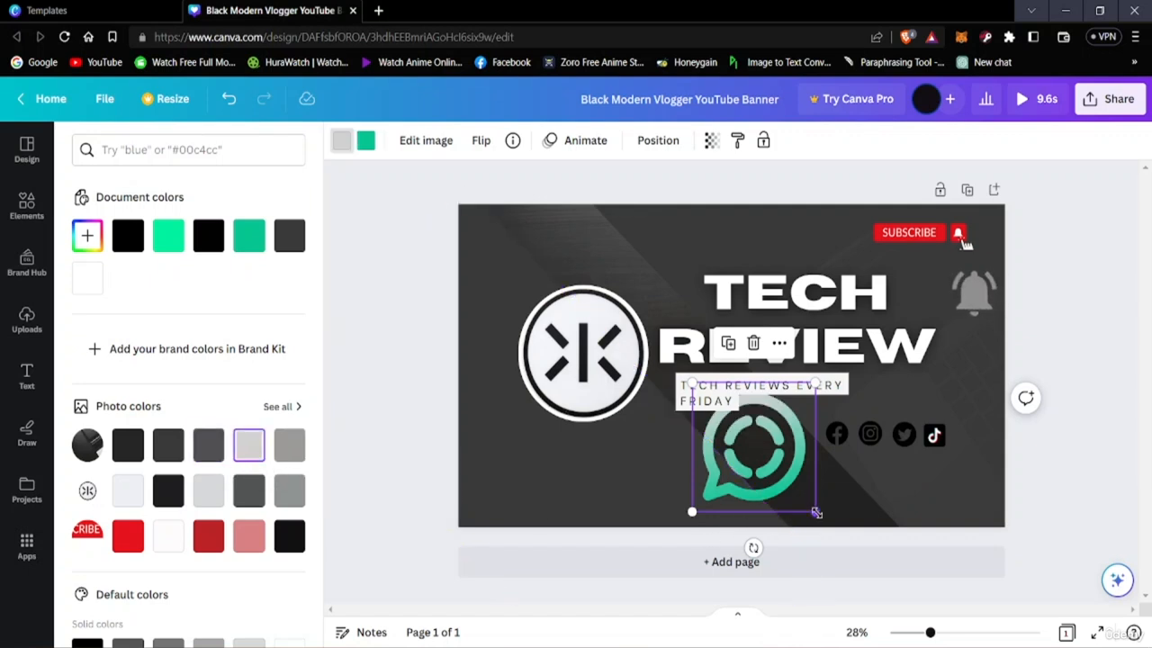
Shrink the green speech-bubble icon to the size of the other social icons and place it directly after the TikTok icon
drag(816, 513, 958, 437)
click(1035, 457)
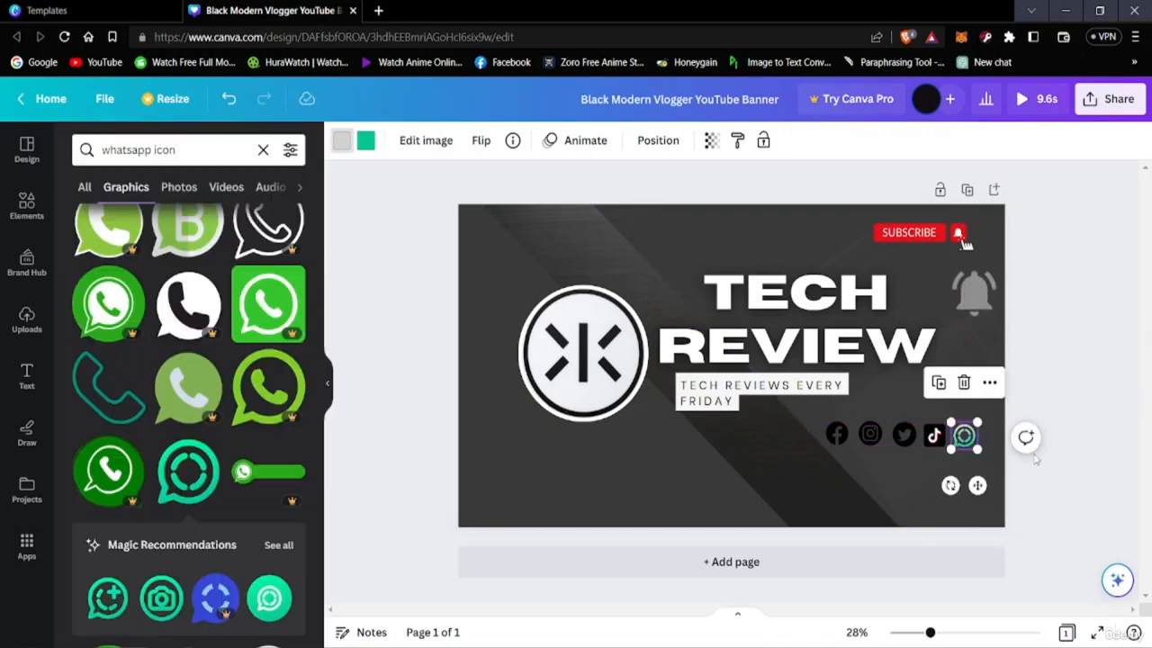
click(1058, 494)
Delete the green speech-bubble icon beside the TikTok icon
scroll(175, 284, up, 2)
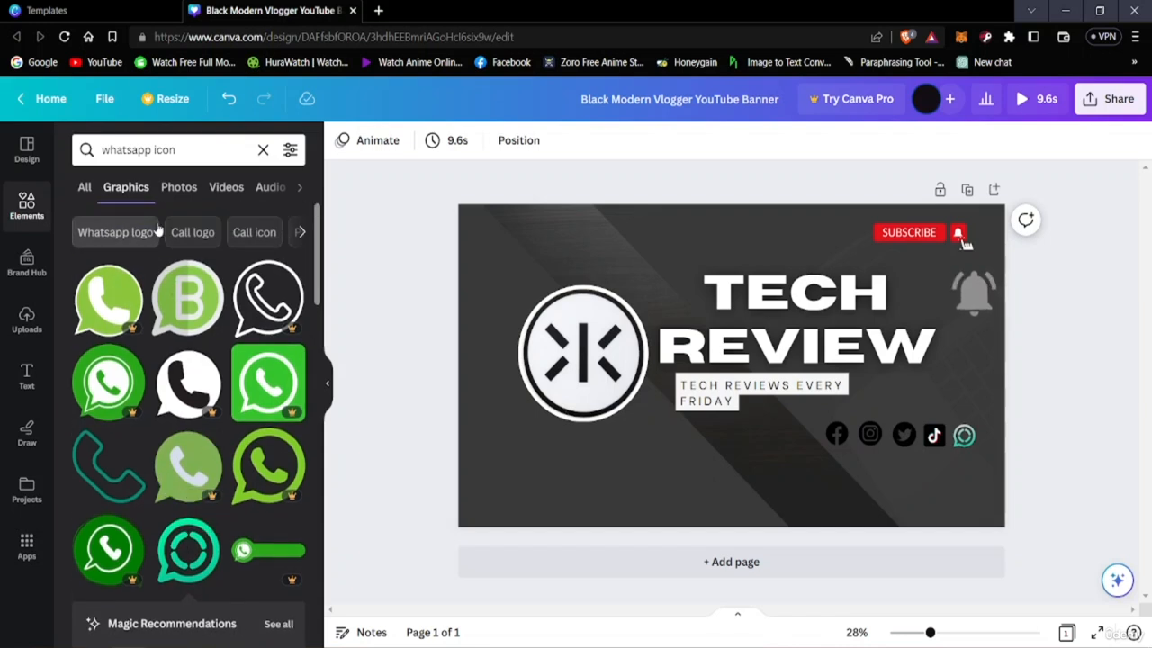
click(964, 435)
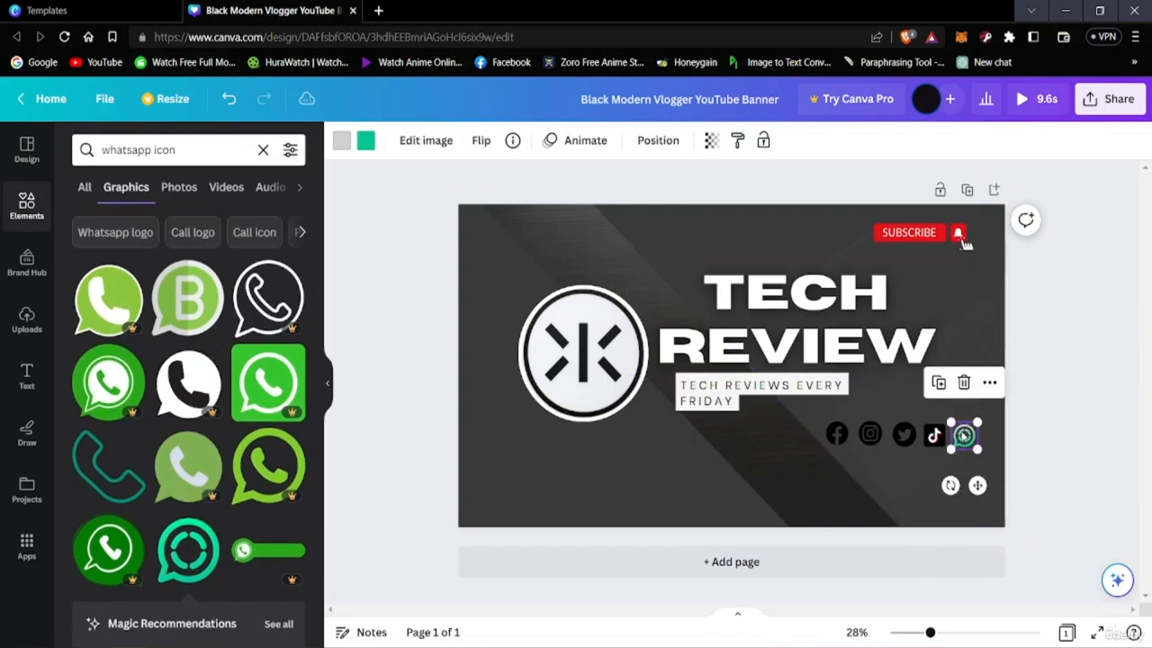
click(964, 384)
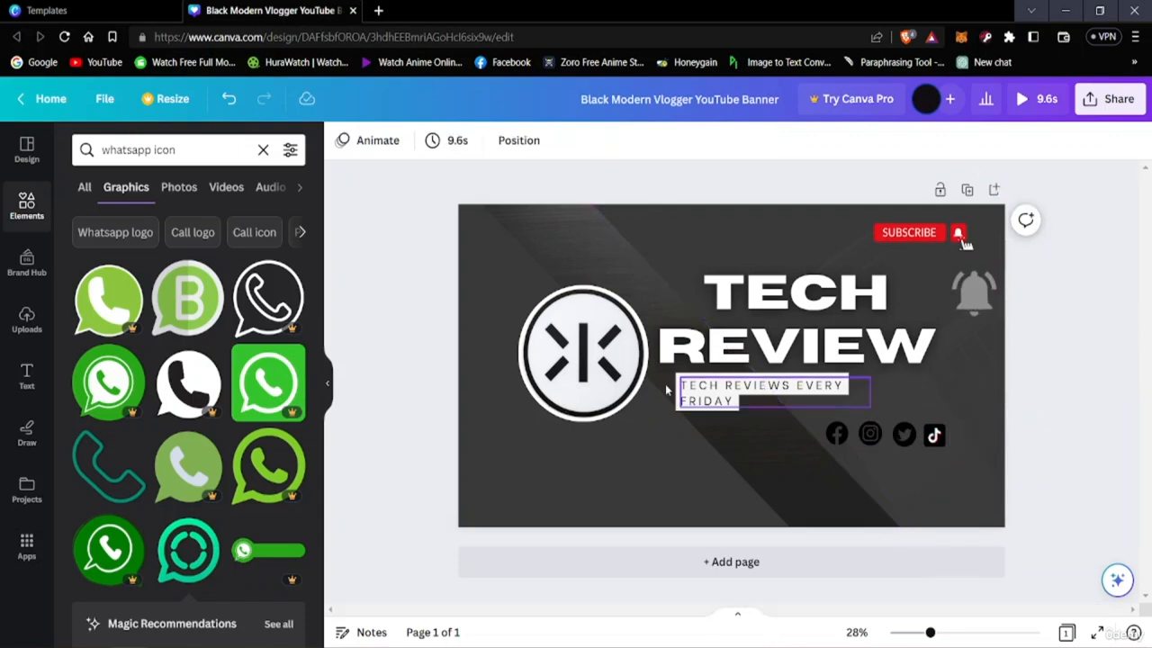
Search the graphics library for "telegram icon" in place of the WhatsApp search
click(190, 145)
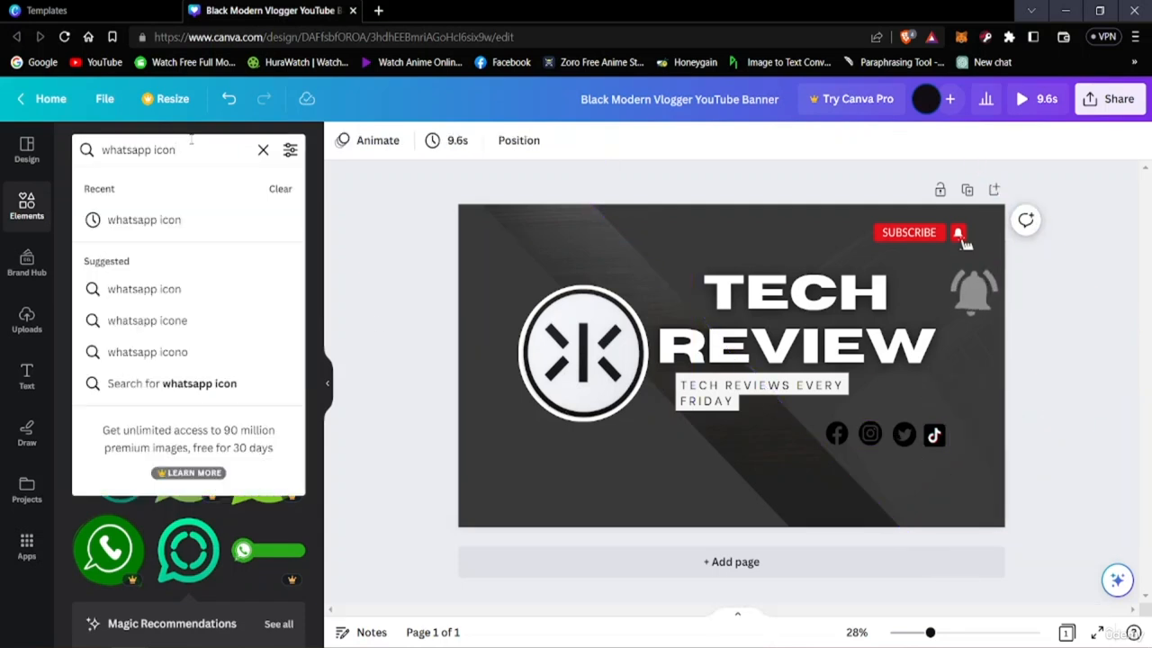
key(BackSpace)
text(t)
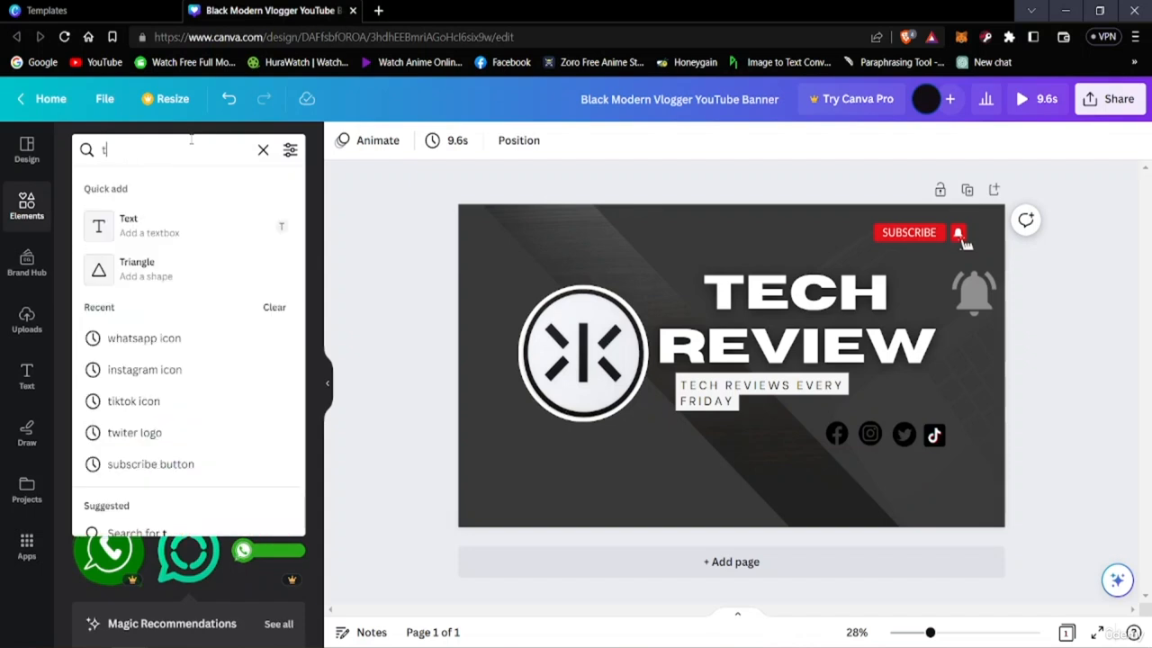
text(elegram)
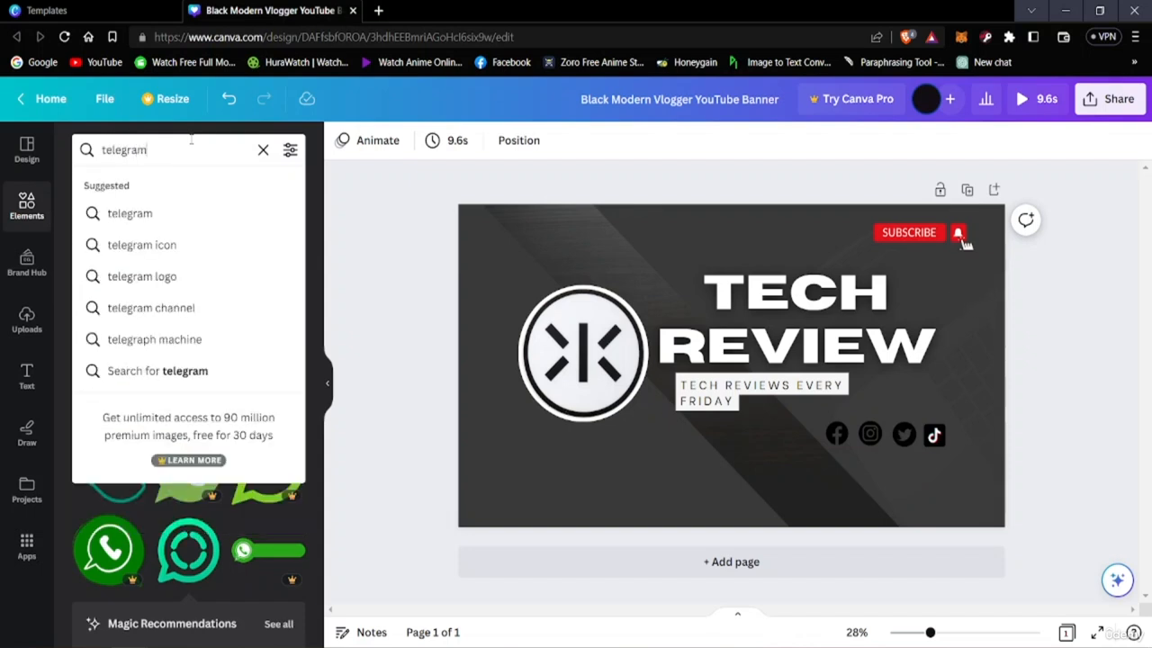
text( ic)
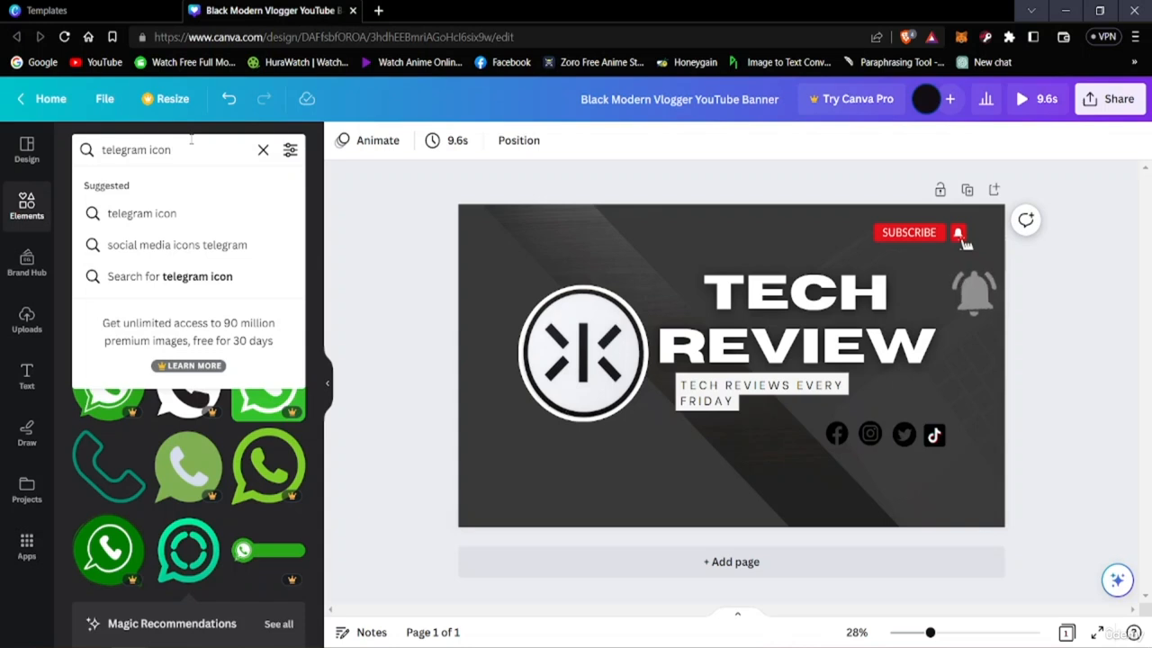
text(on)
key(Return)
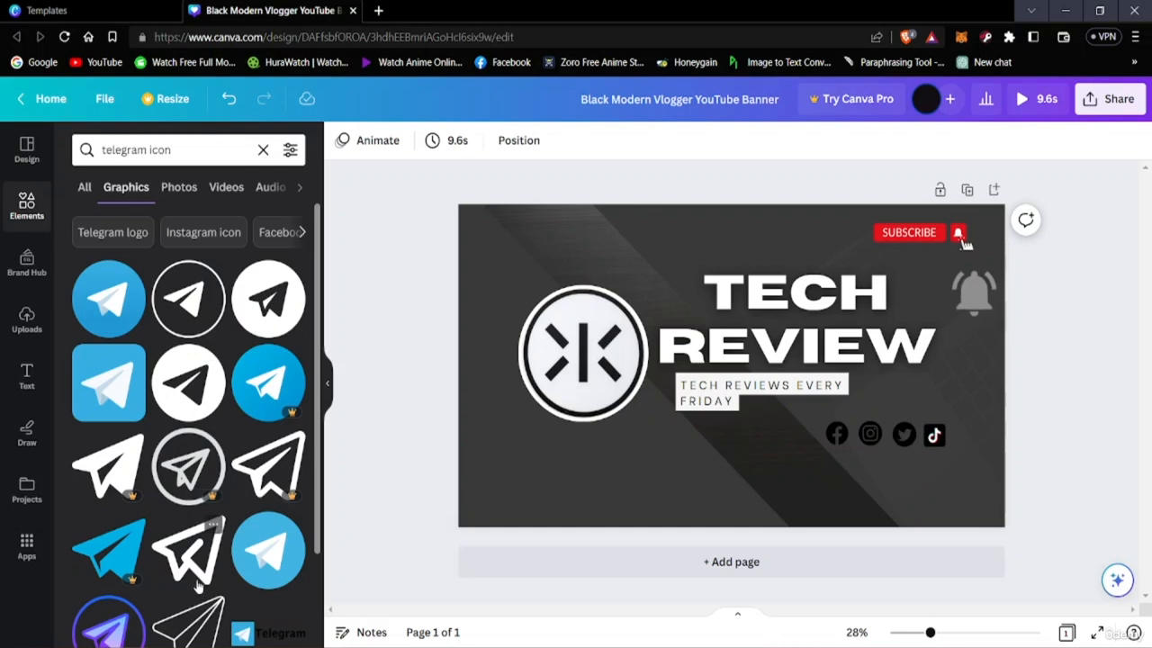
Add the outlined circular Telegram icon, shrink it to the size of the other social icons and place it directly after the TikTok icon
scroll(188, 520, down, 1)
scroll(189, 509, up, 1)
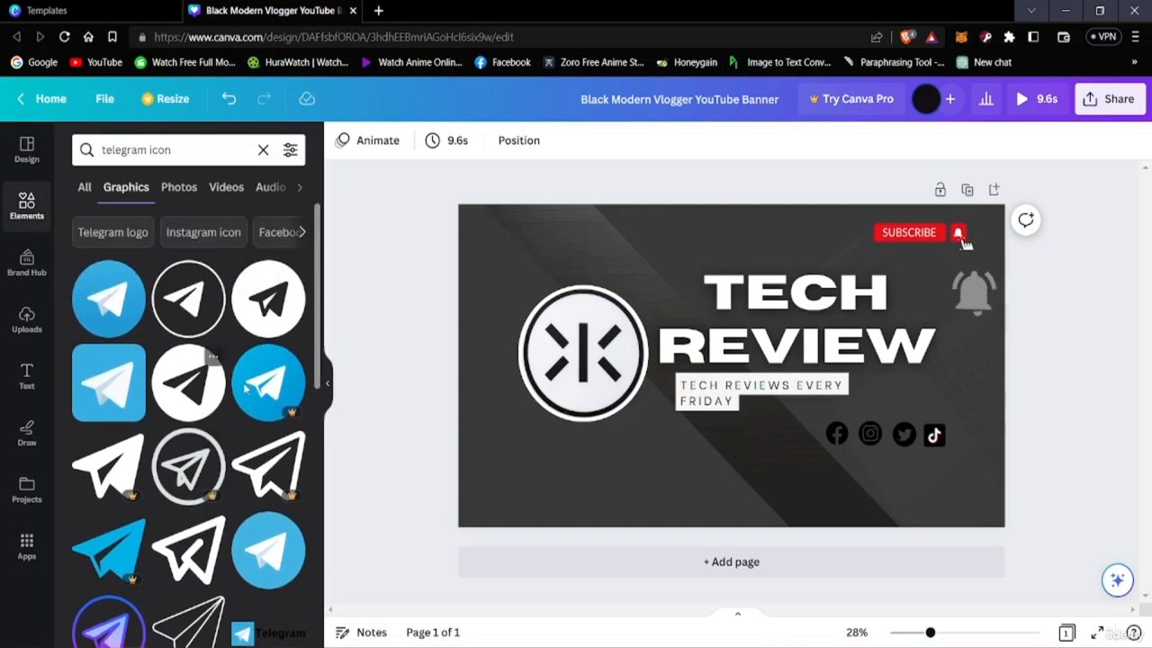
click(191, 306)
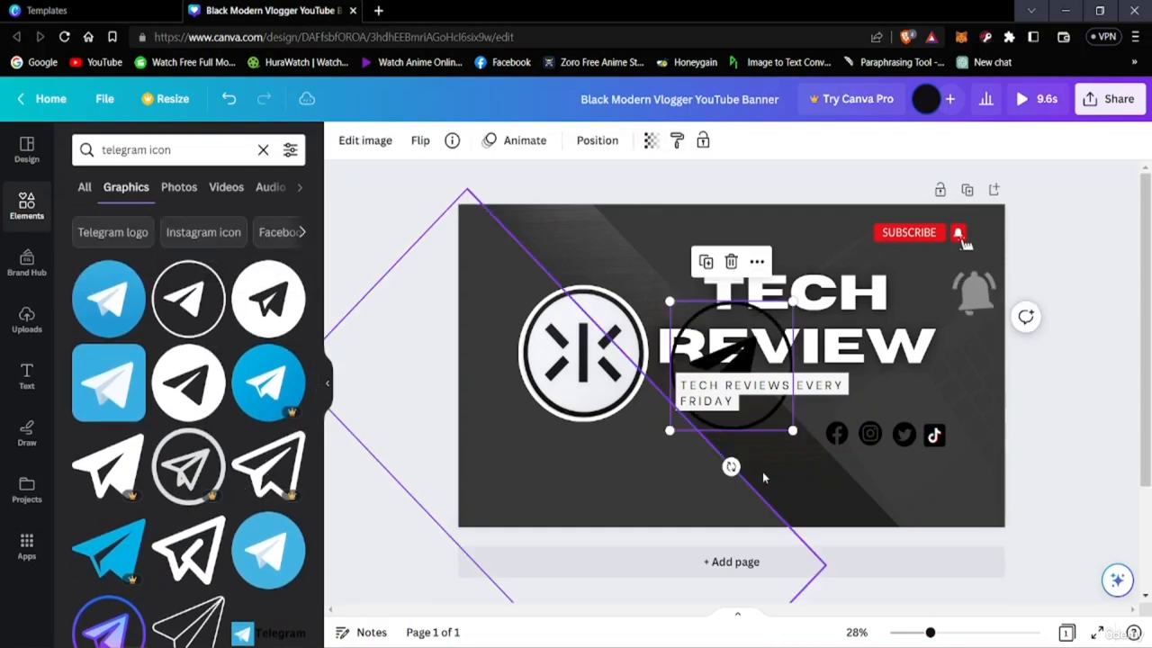
drag(787, 437, 969, 438)
Replace the outlined Telegram icon with the filled circular one, shrunk to the size of the other social icons and placed after the TikTok icon
click(298, 339)
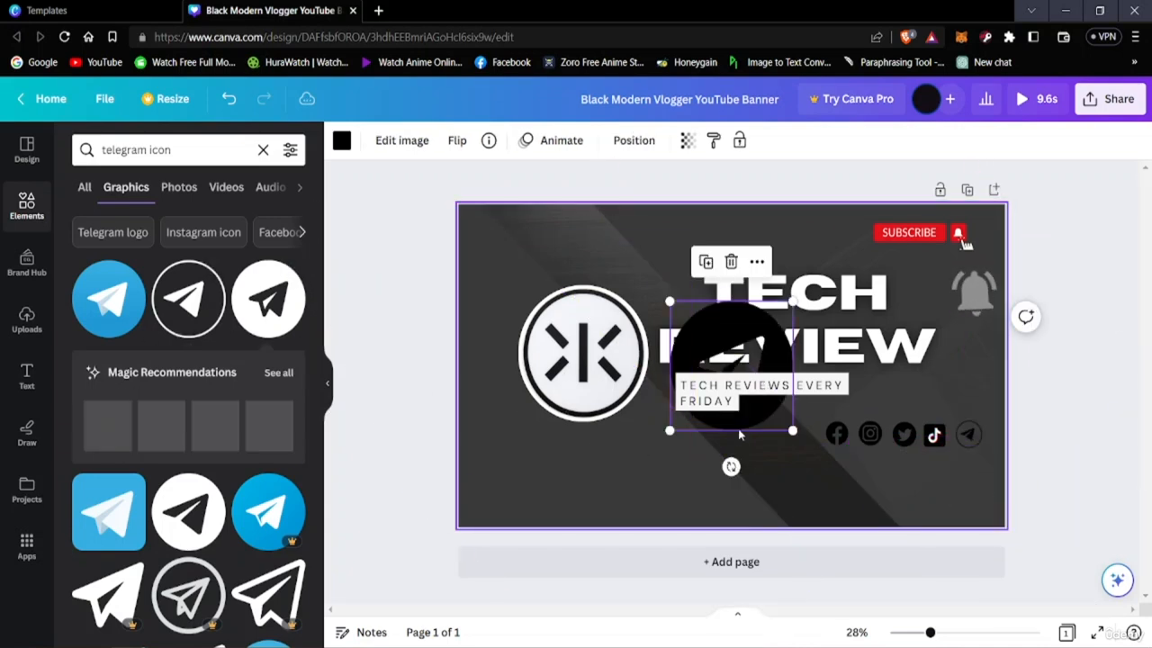
drag(767, 428, 764, 471)
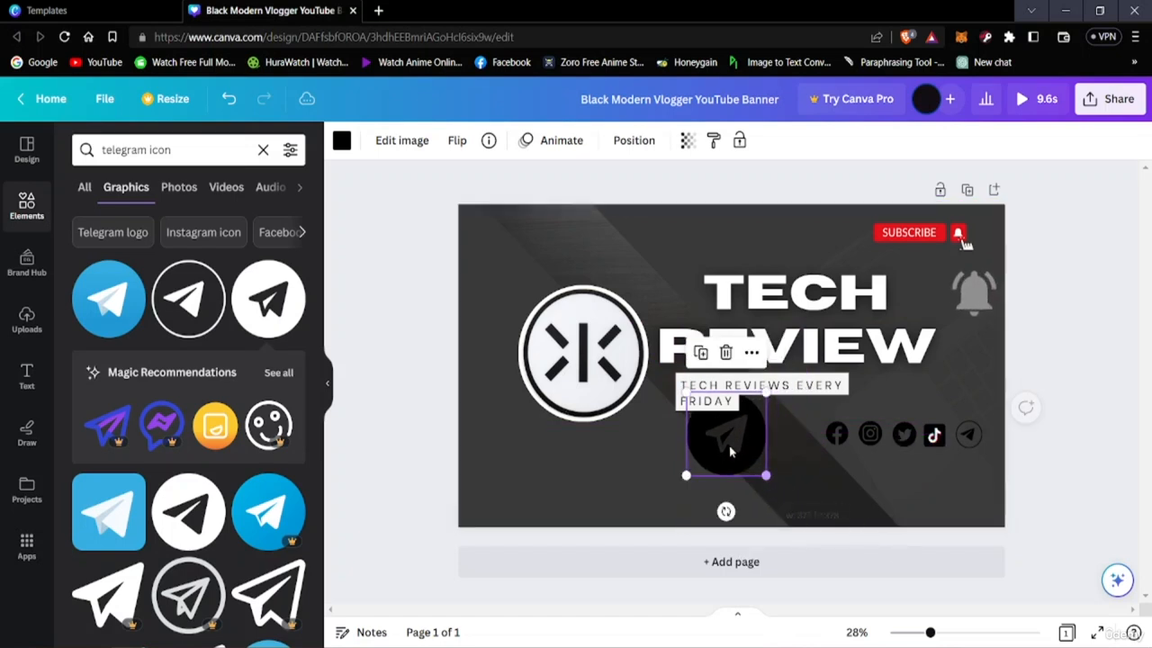
drag(726, 438, 954, 442)
click(972, 435)
key(Delete)
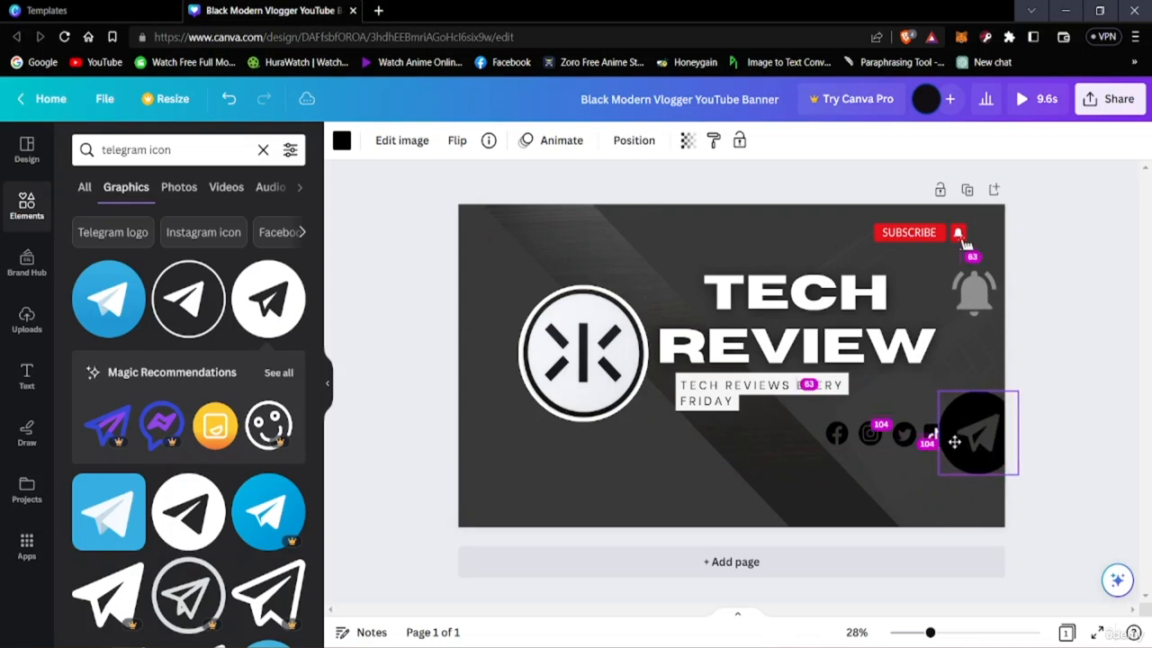
drag(1016, 473, 972, 447)
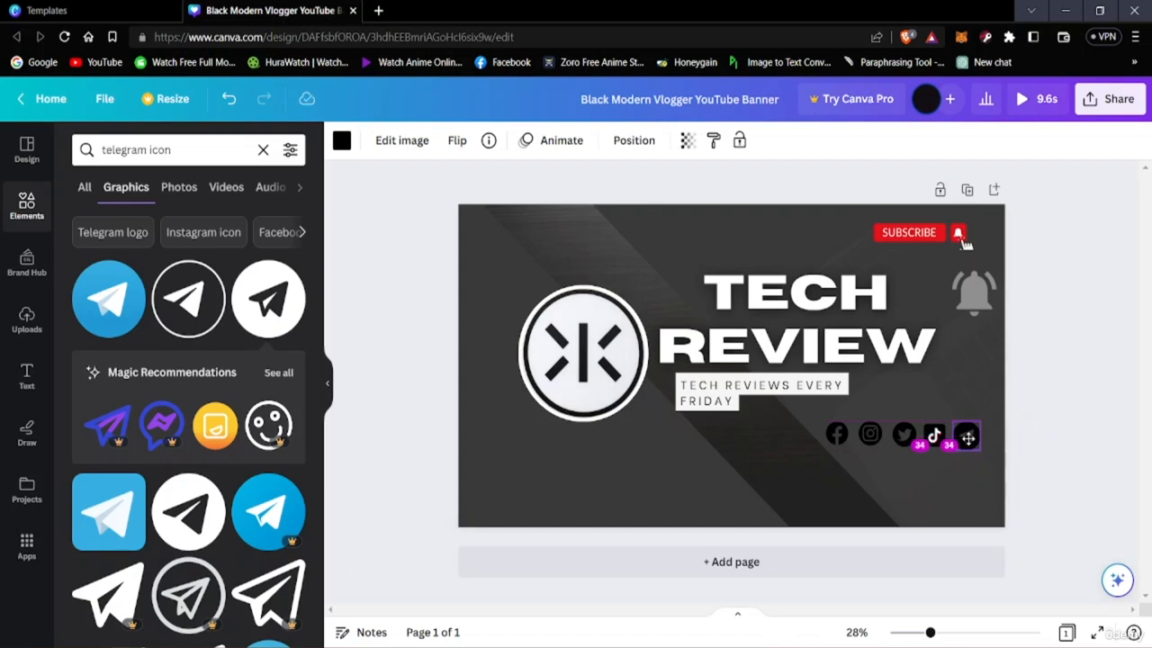
click(1049, 580)
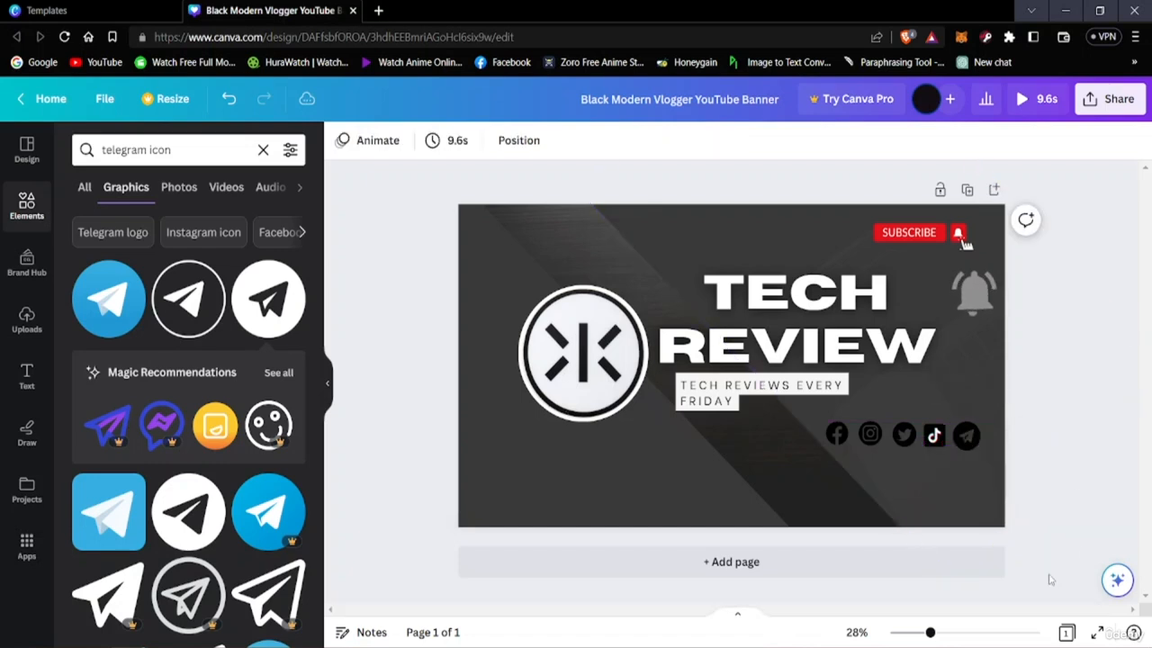
Shrink the Telegram icon slightly and shift it and the TikTok icon toward the banner's right edge
click(969, 439)
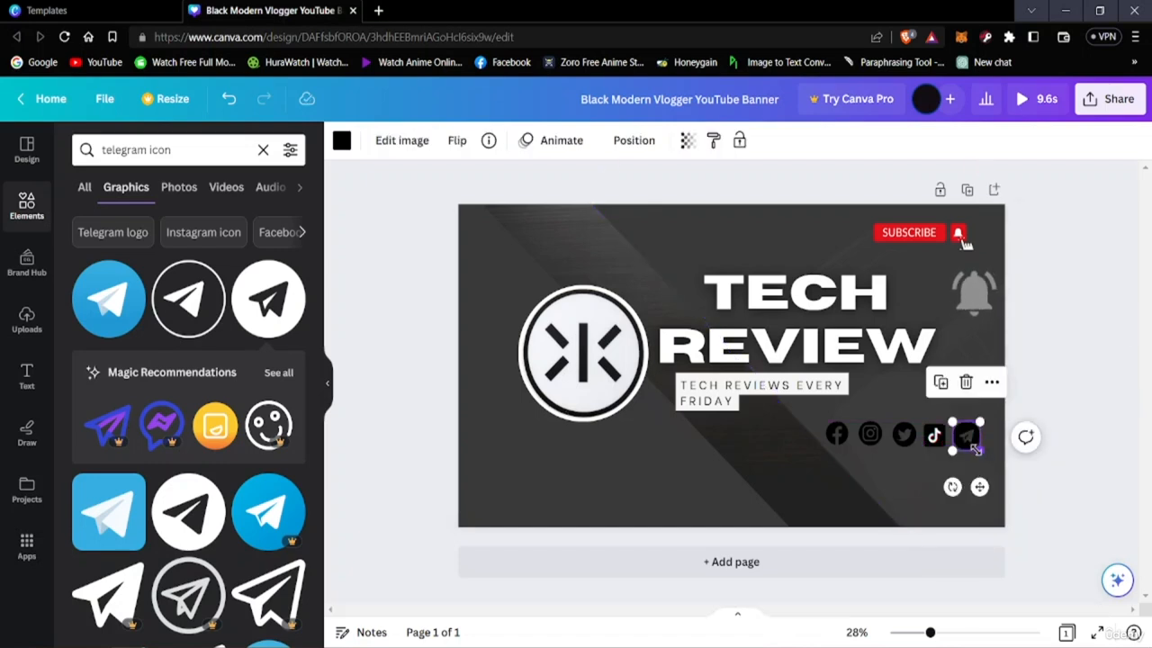
drag(976, 448, 954, 434)
click(1068, 453)
click(944, 436)
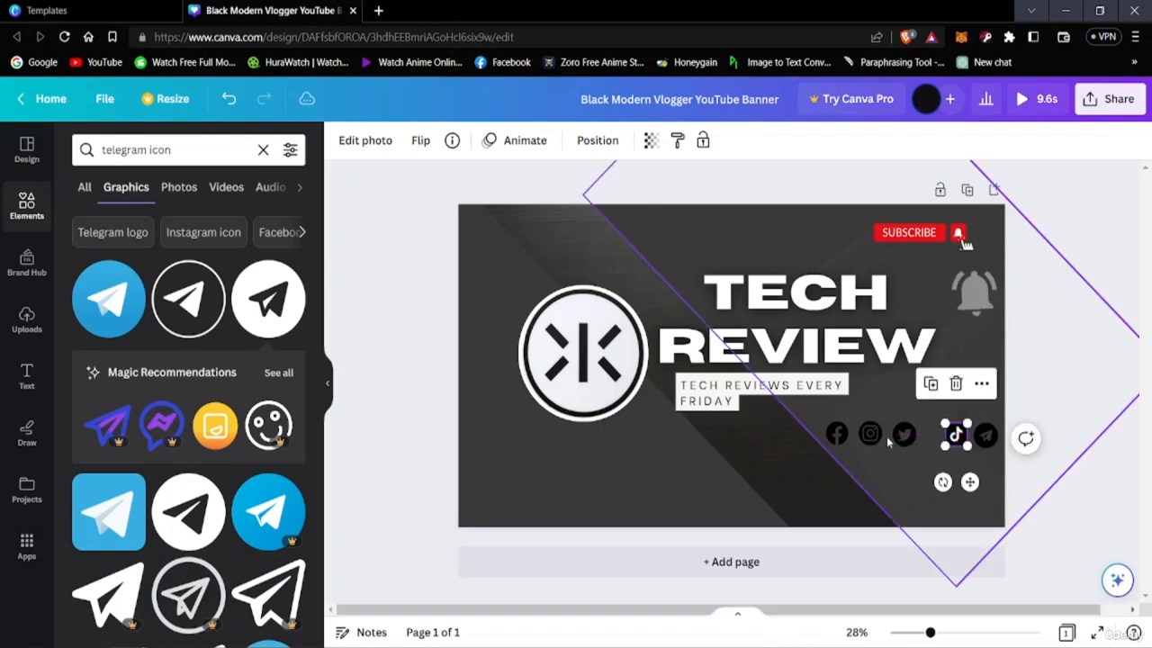
Shift the Twitter, Instagram and Facebook icons to the right, spacing them evenly beside the TikTok icon
mouse_move(902, 436)
mouse_down()
mouse_move(924, 435)
mouse_move(885, 435)
mouse_up()
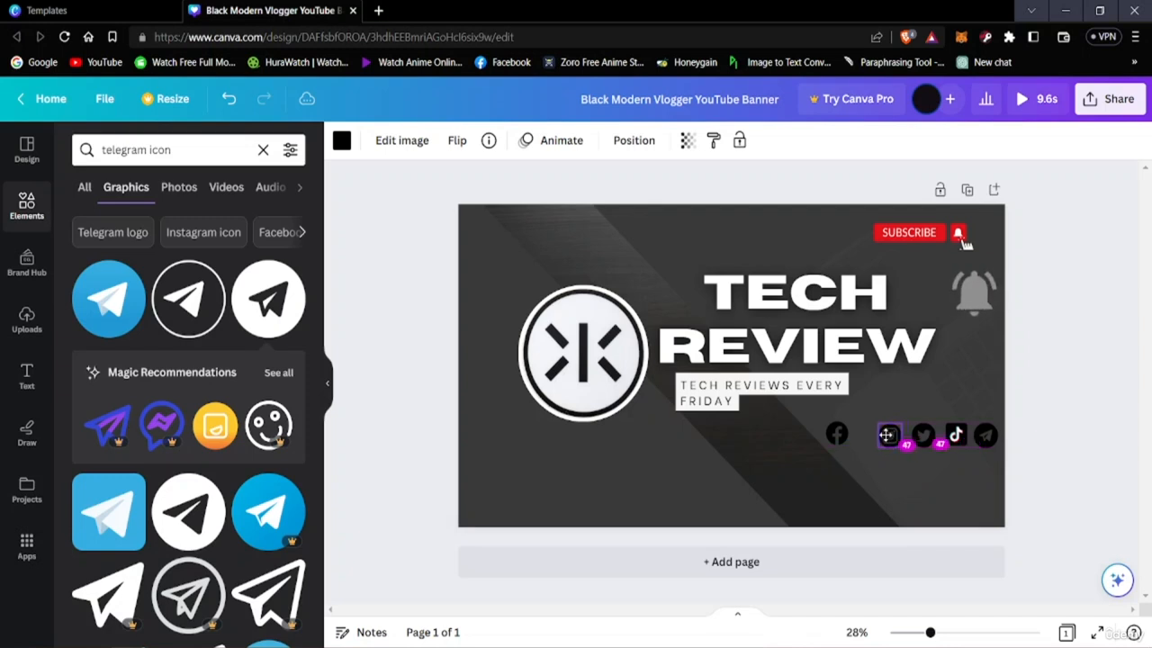
drag(887, 436, 855, 429)
click(1087, 460)
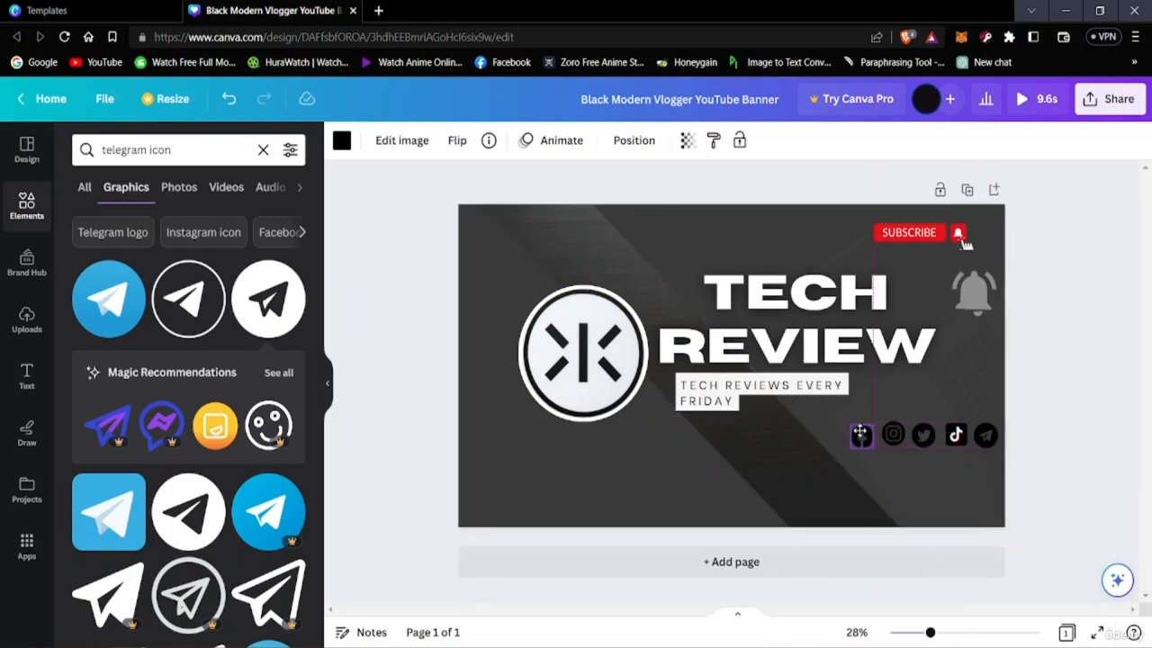
Fine-tune the positions of the social icons, including TikTok and Telegram, into one level, evenly spaced row
drag(860, 435, 954, 439)
click(955, 438)
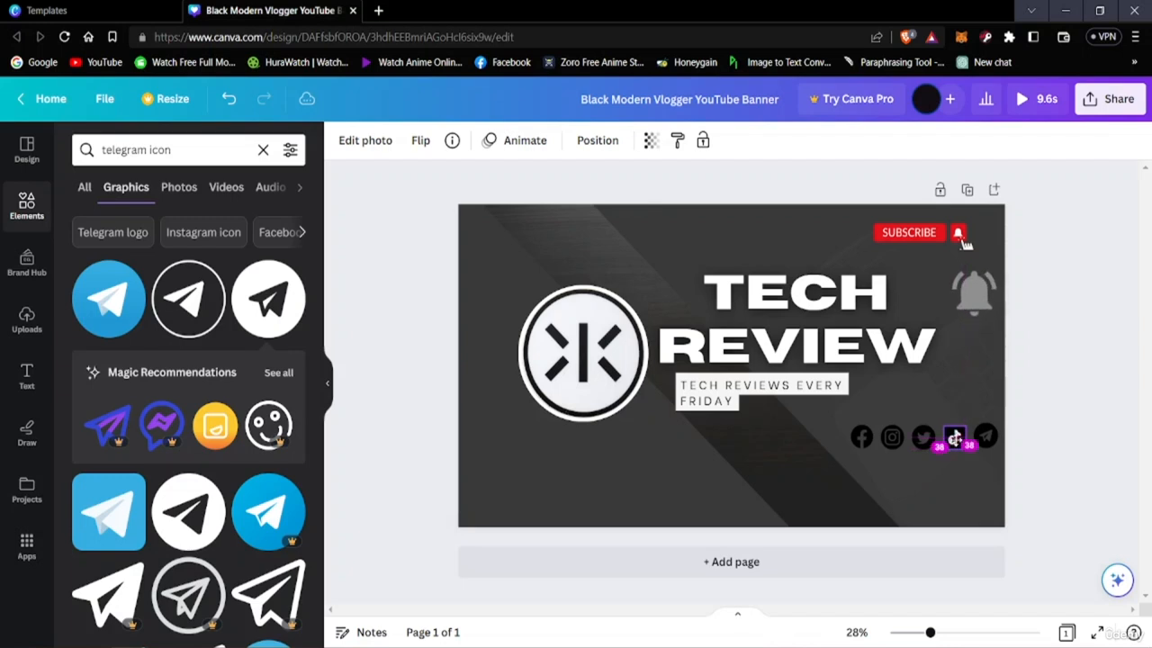
drag(954, 439, 954, 438)
click(985, 438)
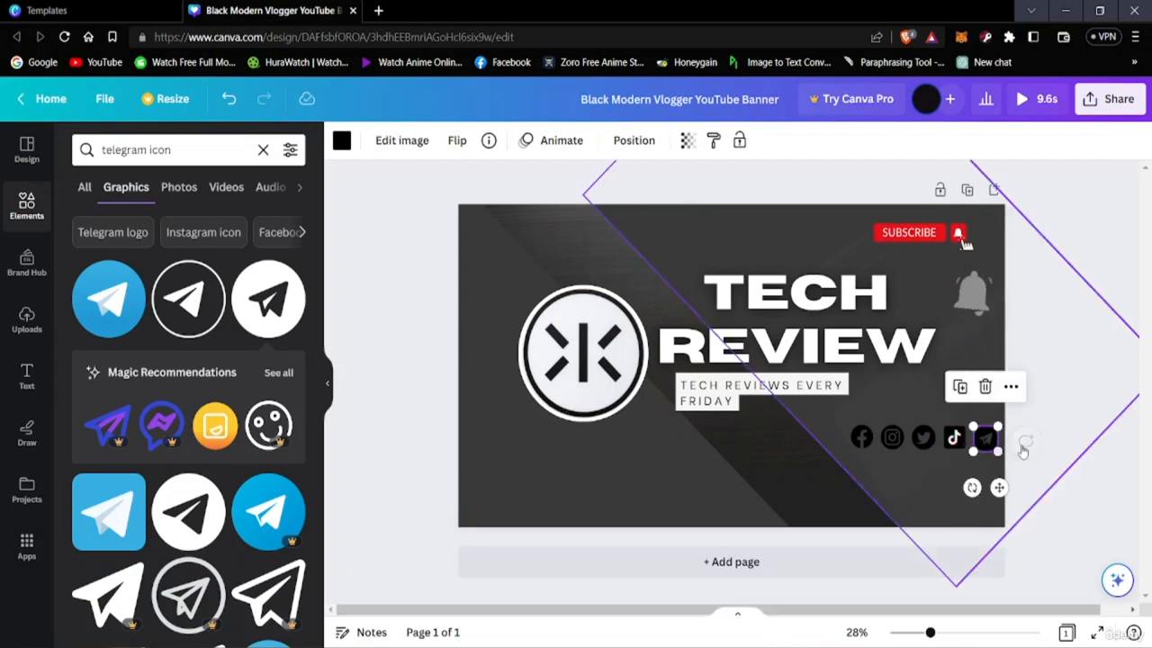
click(1023, 448)
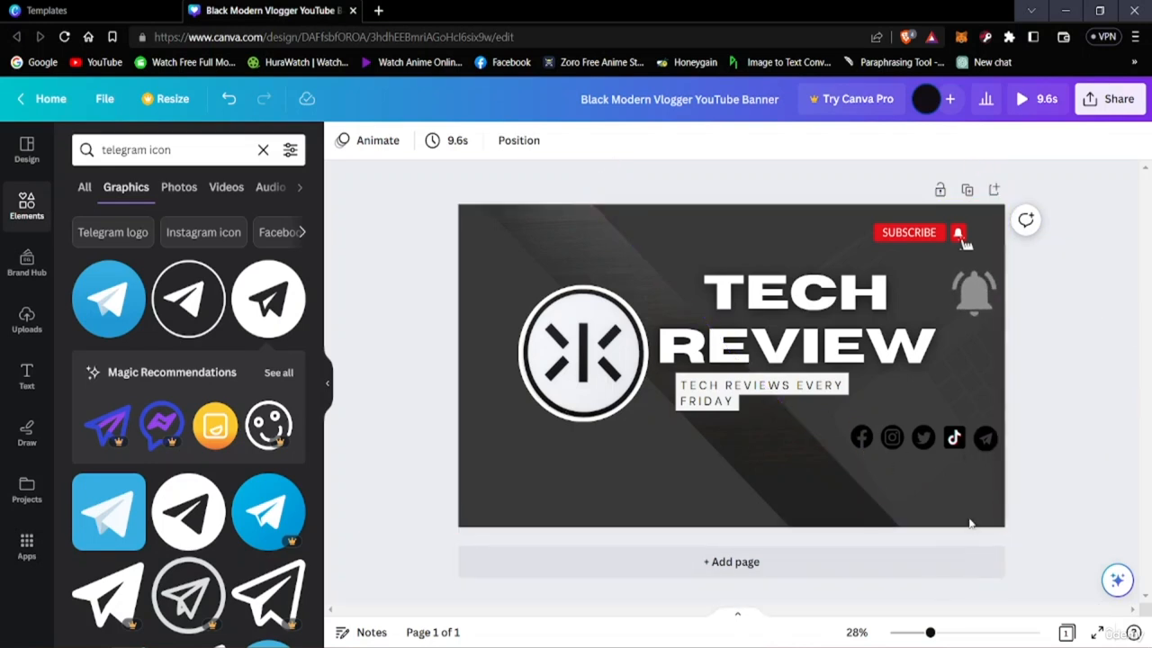
Select the five social icons together and move the whole row slightly down
click(855, 438)
drag(855, 438, 976, 447)
click(1068, 473)
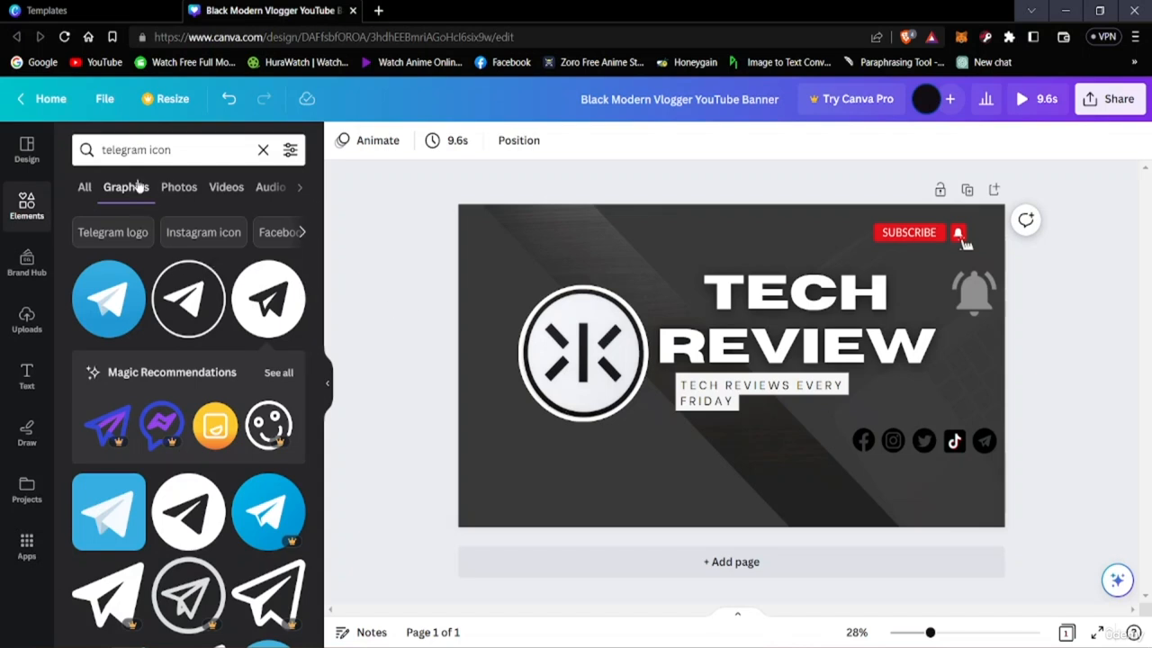
Search the graphics library for "youtube like button"
click(182, 153)
key(BackSpace)
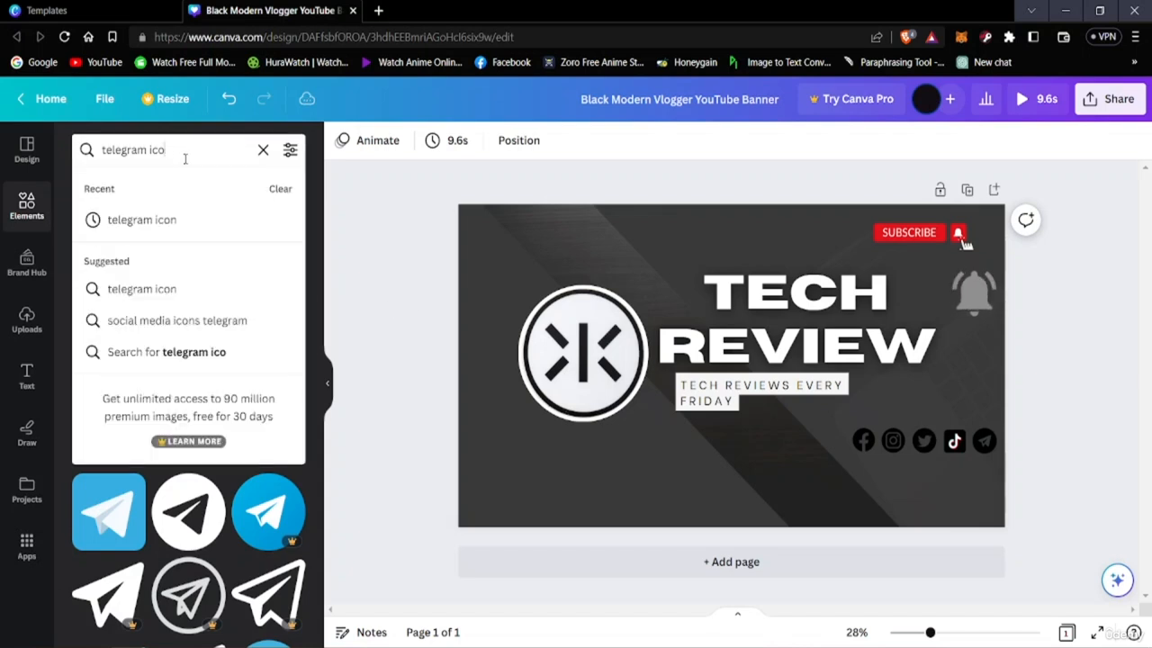
key(BackSpace)
key(BackSpace)
key(BackSpace)
key(BackSpace)
key(BackSpace)
key(BackSpace)
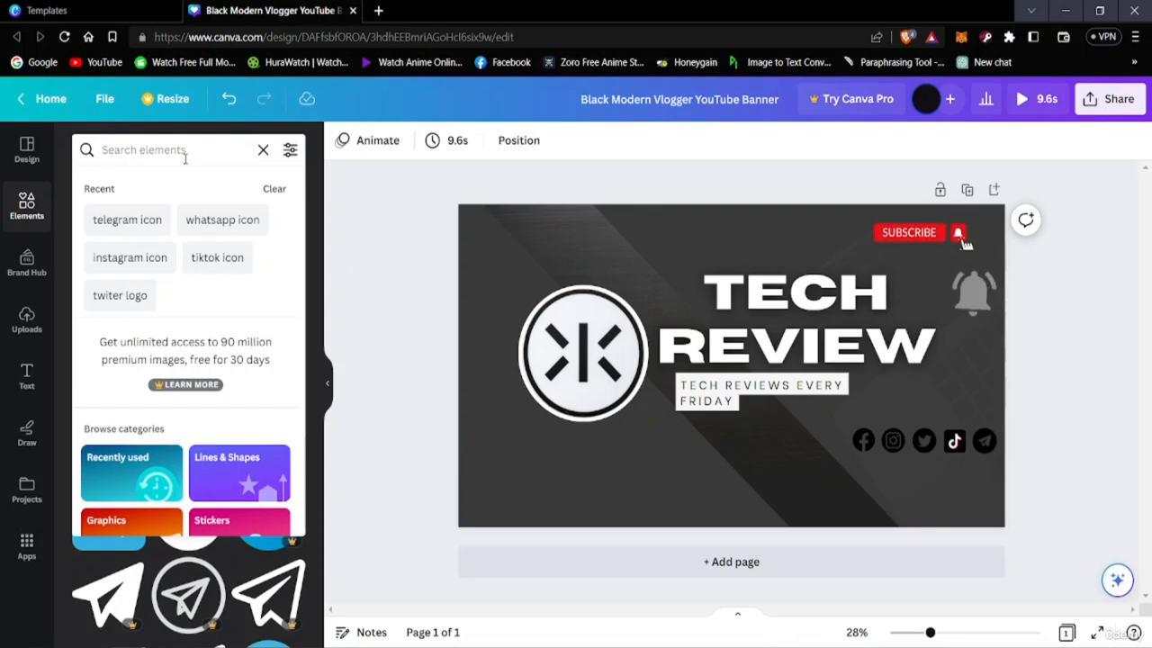
text(like)
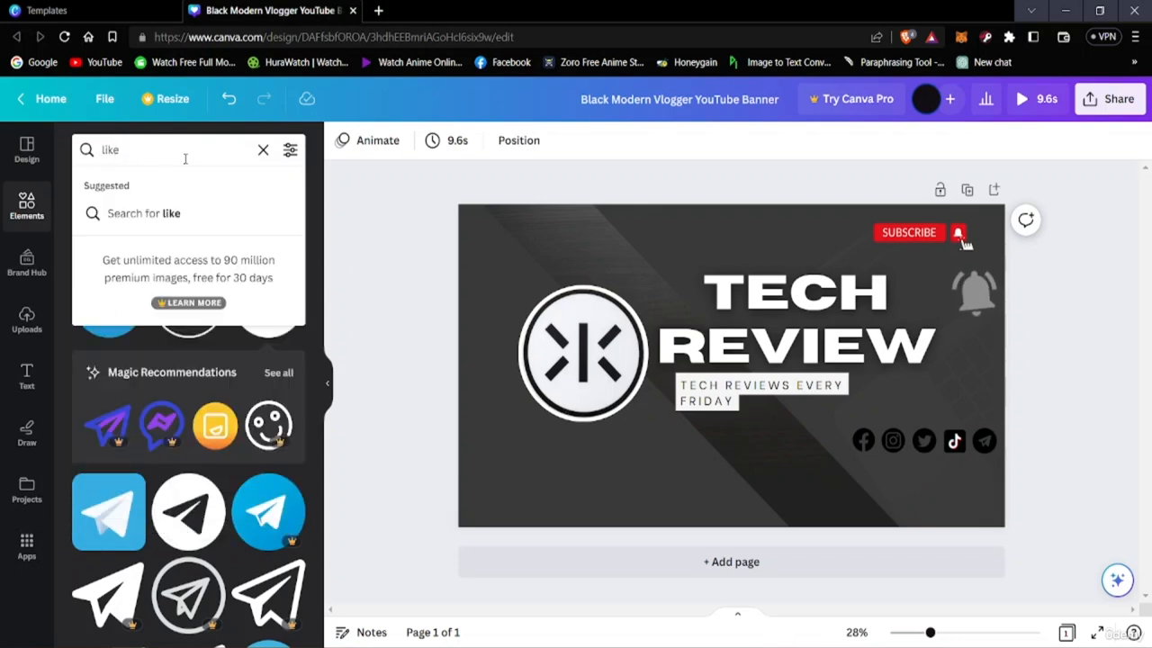
key(BackSpace)
key(BackSpace)
key(BackSpace)
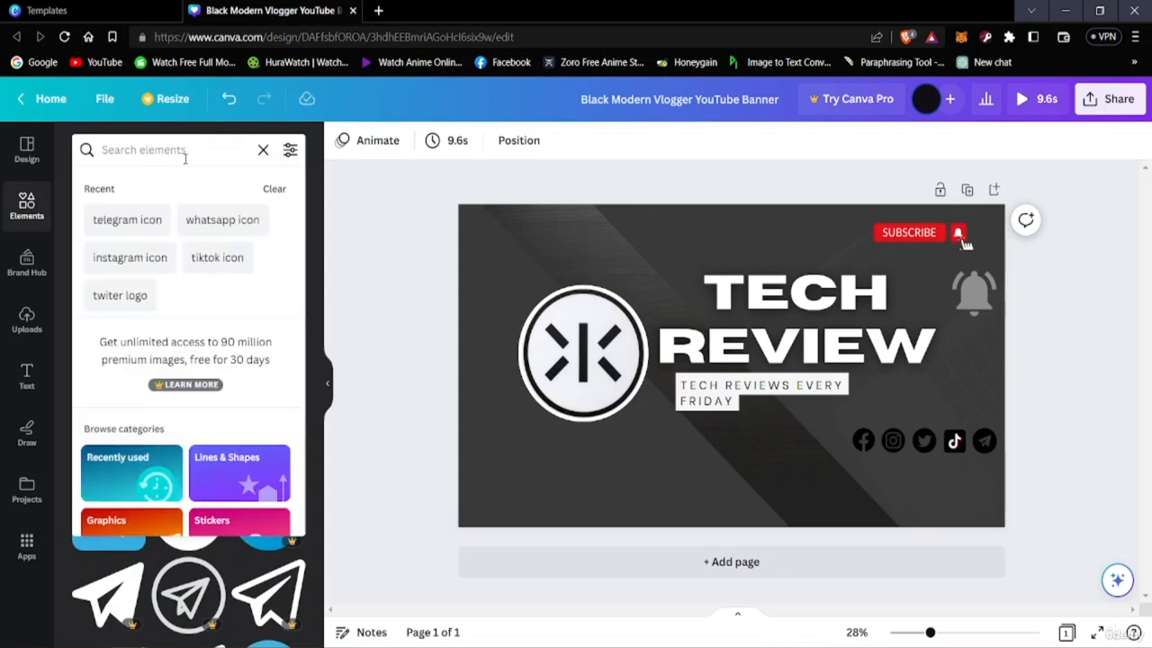
text(youtube like but)
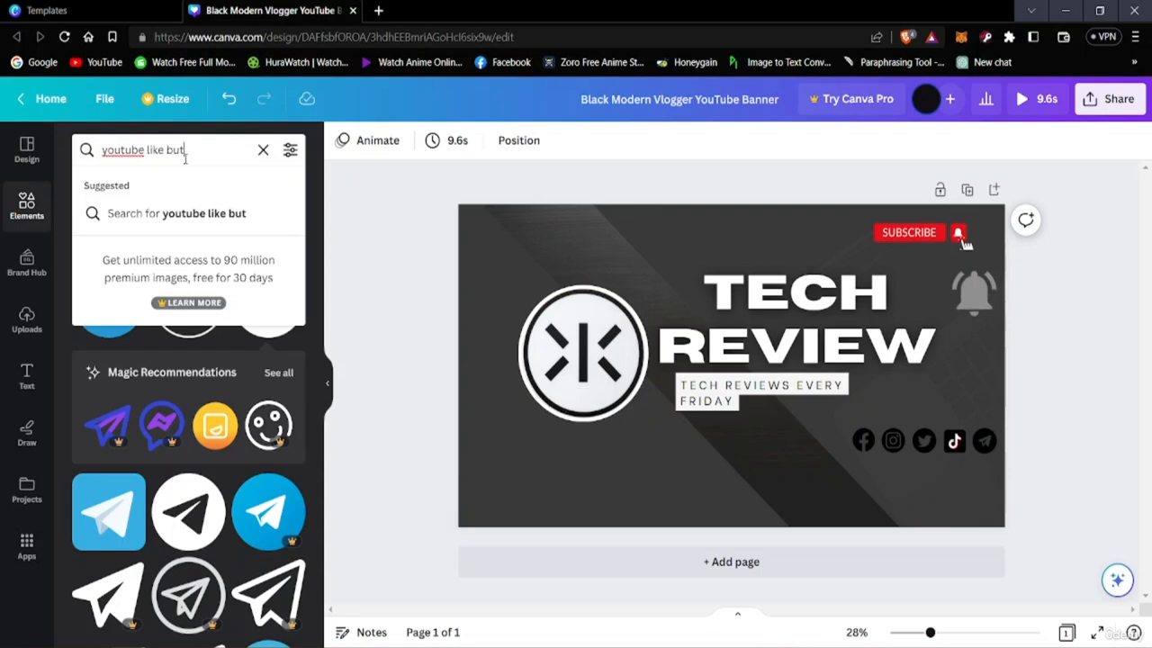
text(on)
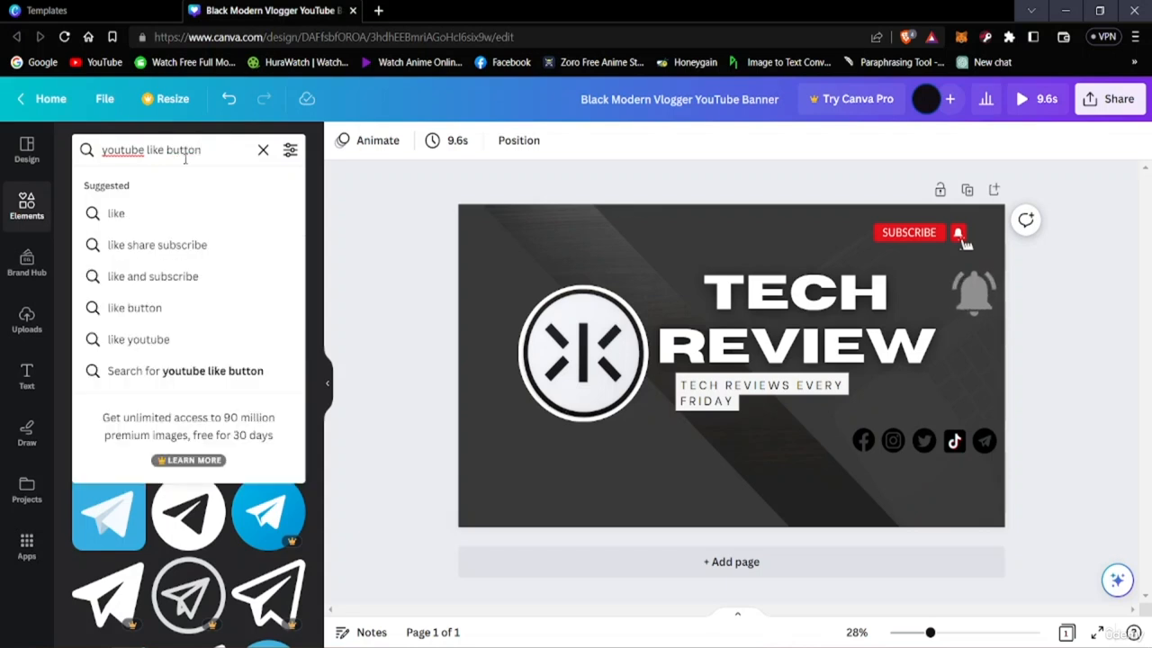
key(Return)
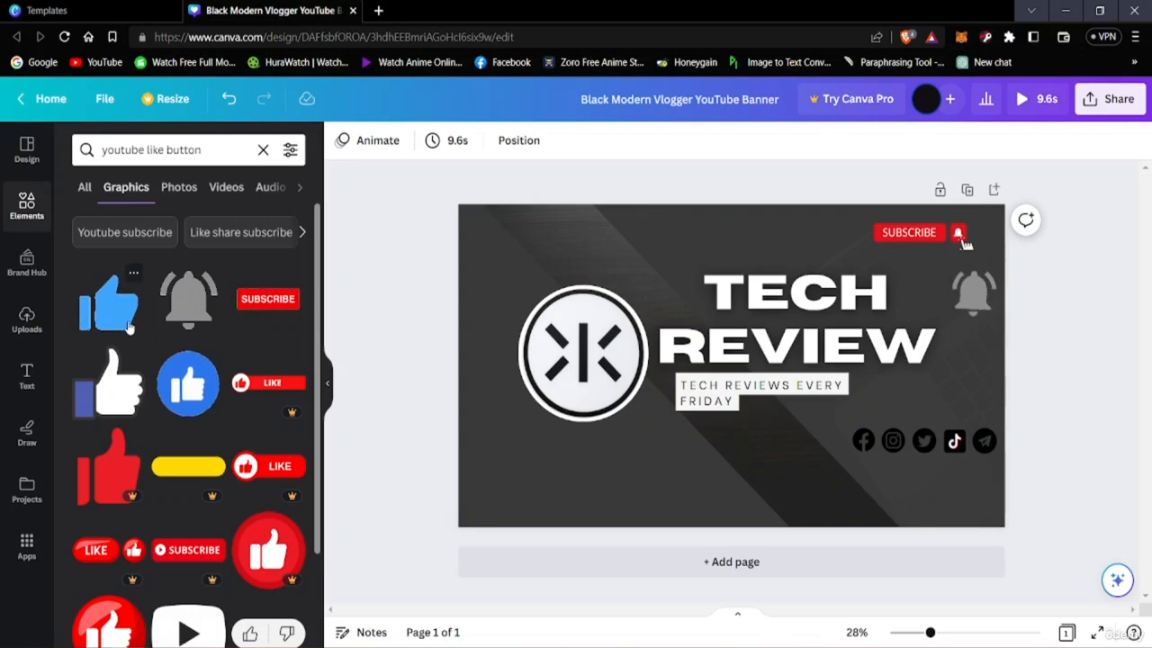
Look through the like button graphics for a design that suits the banner
scroll(162, 405, down, 3)
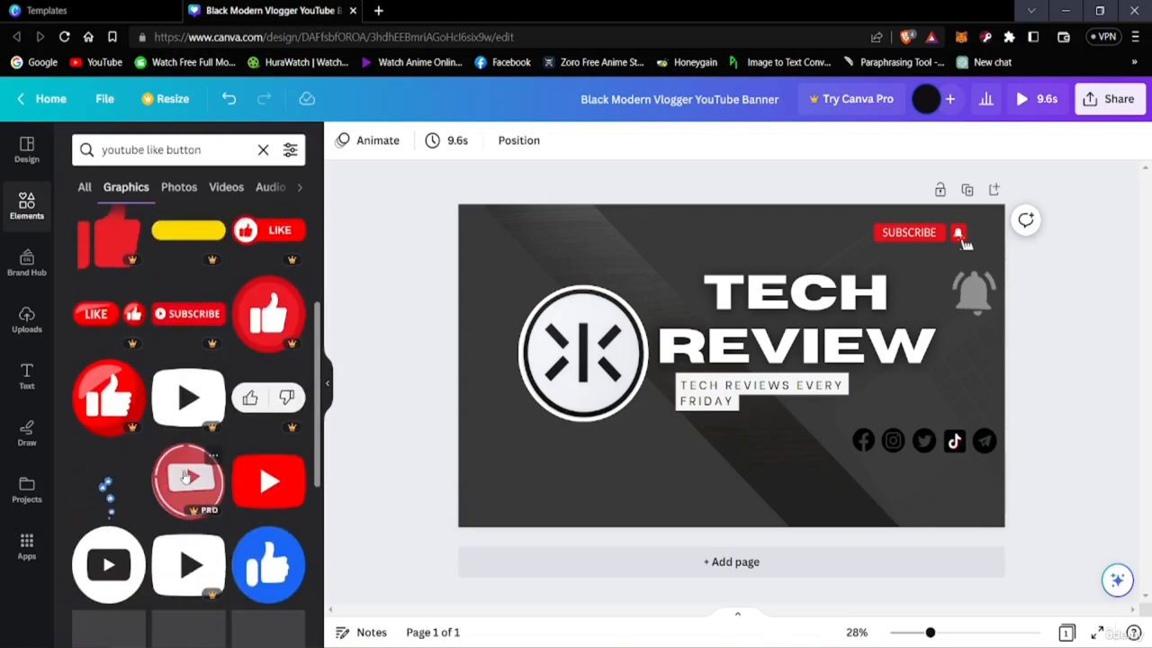
scroll(185, 477, down, 3)
scroll(180, 493, down, 10)
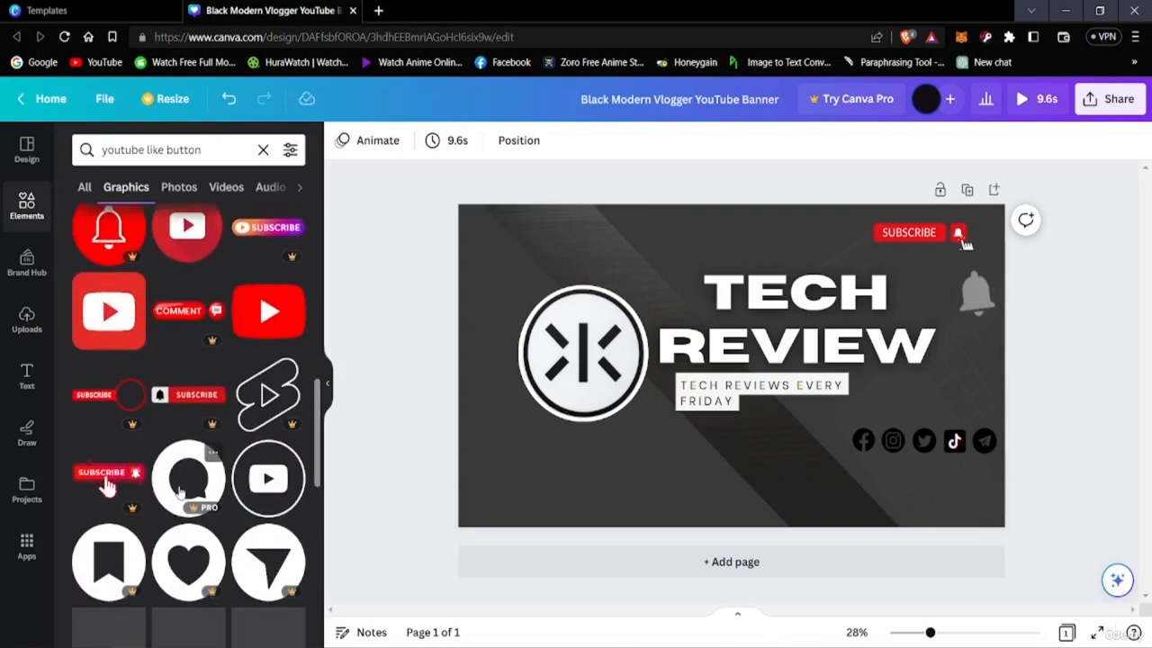
scroll(176, 490, up, 10)
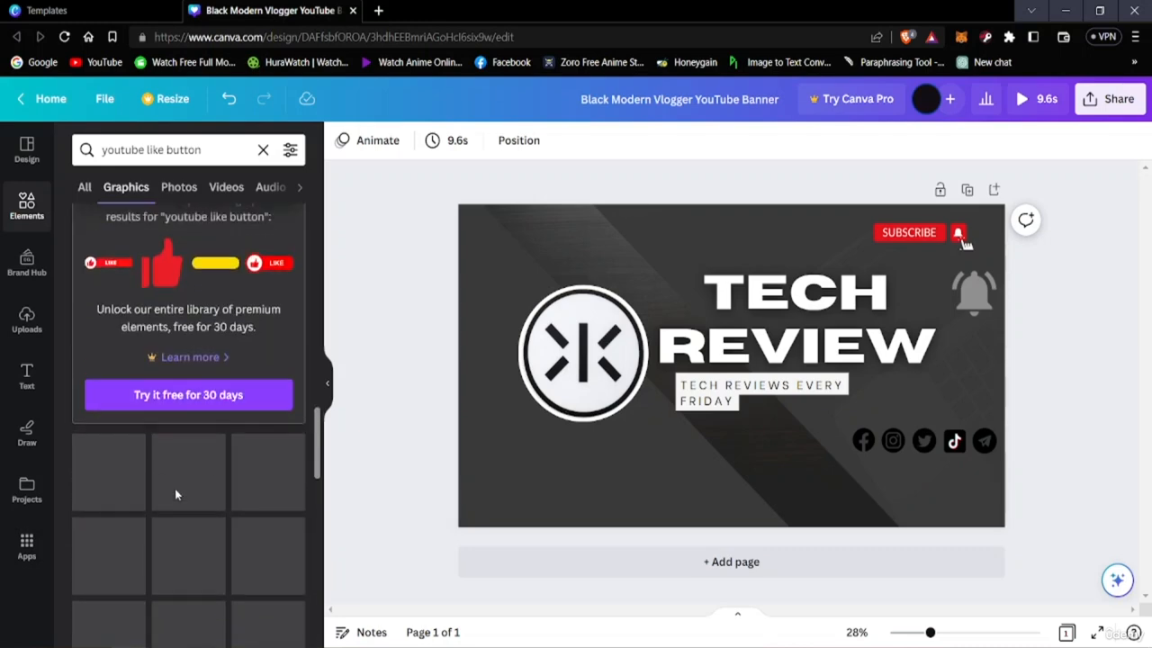
scroll(142, 402, up, 3)
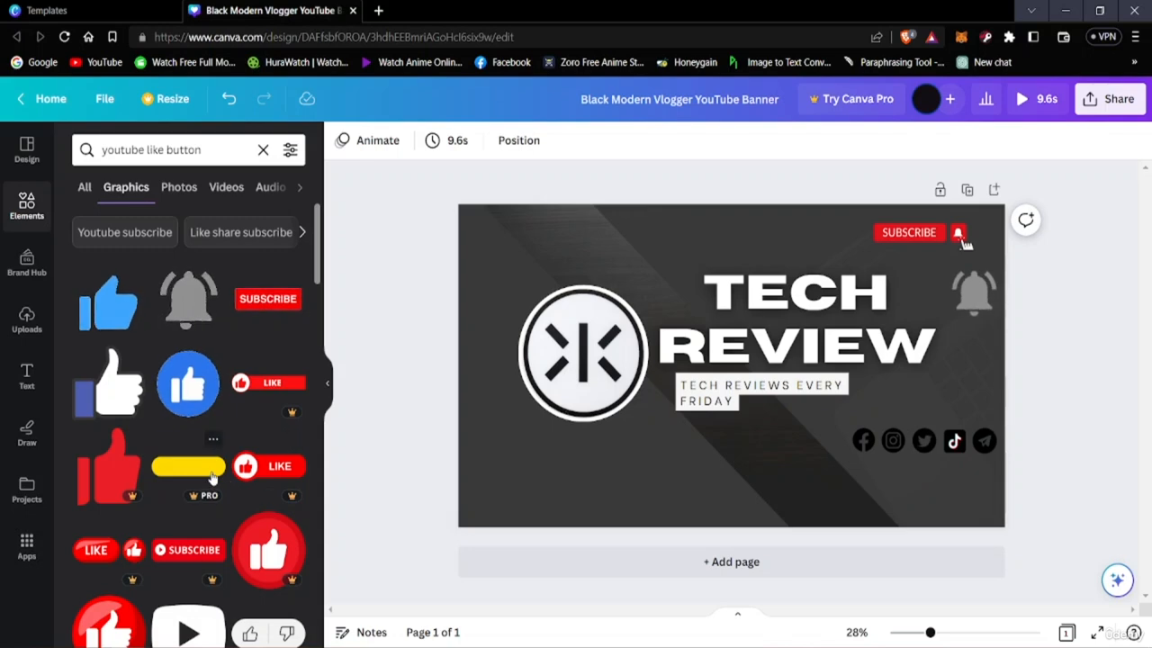
scroll(216, 475, down, 5)
scroll(216, 455, up, 2)
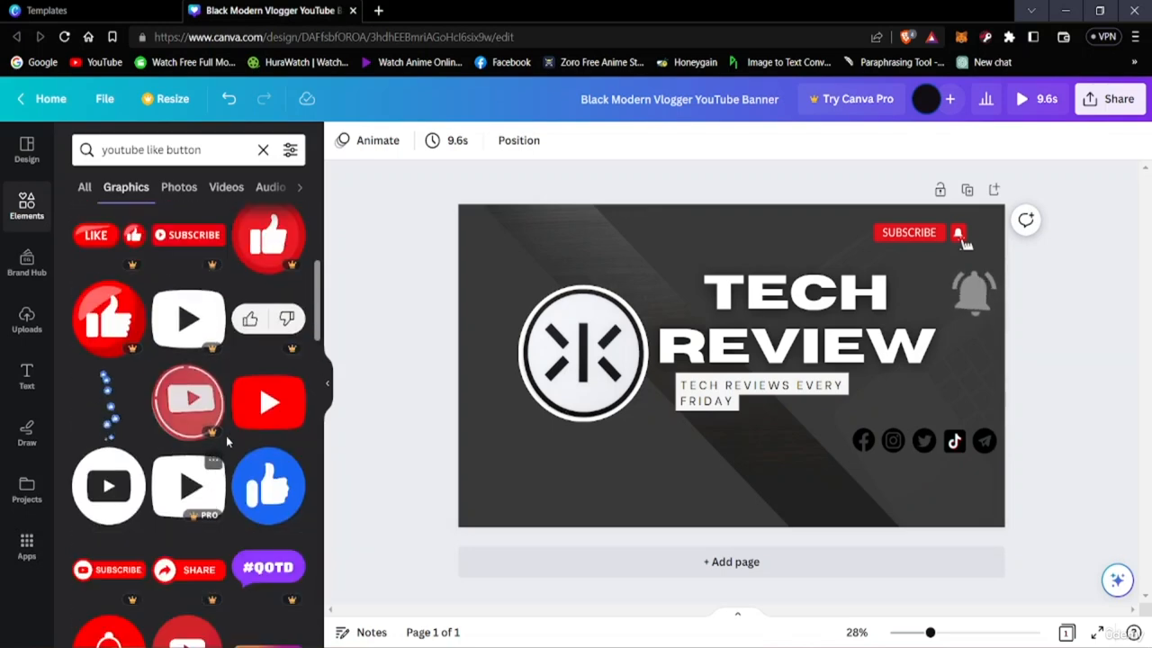
scroll(234, 486, down, 5)
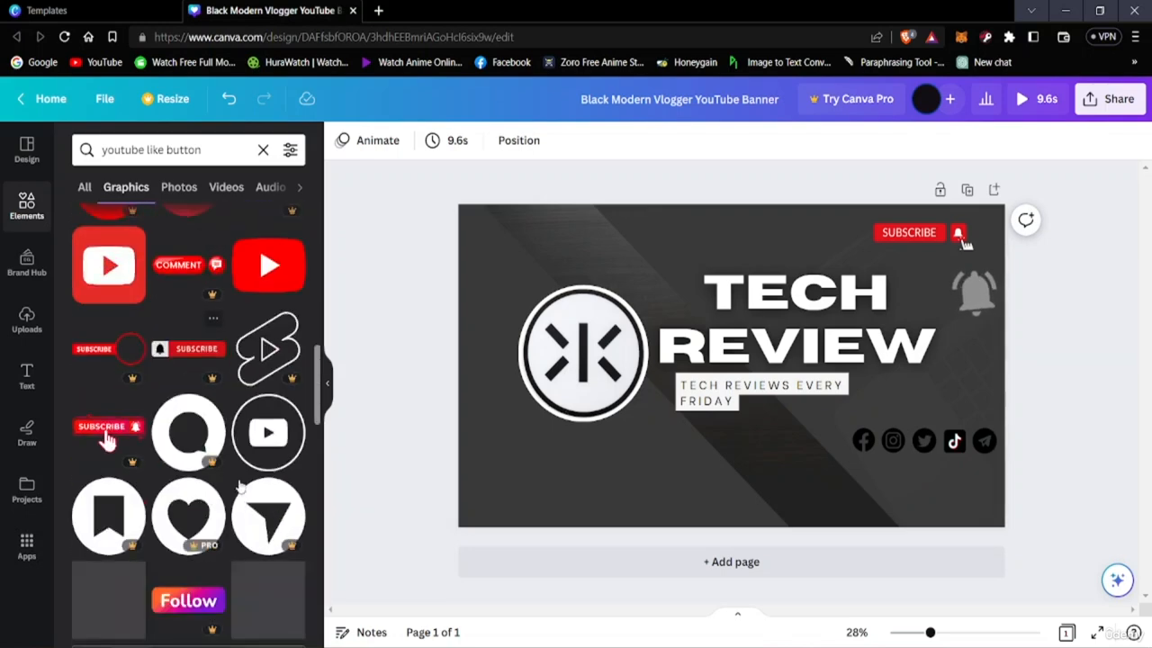
scroll(225, 495, down, 2)
scroll(214, 499, down, 10)
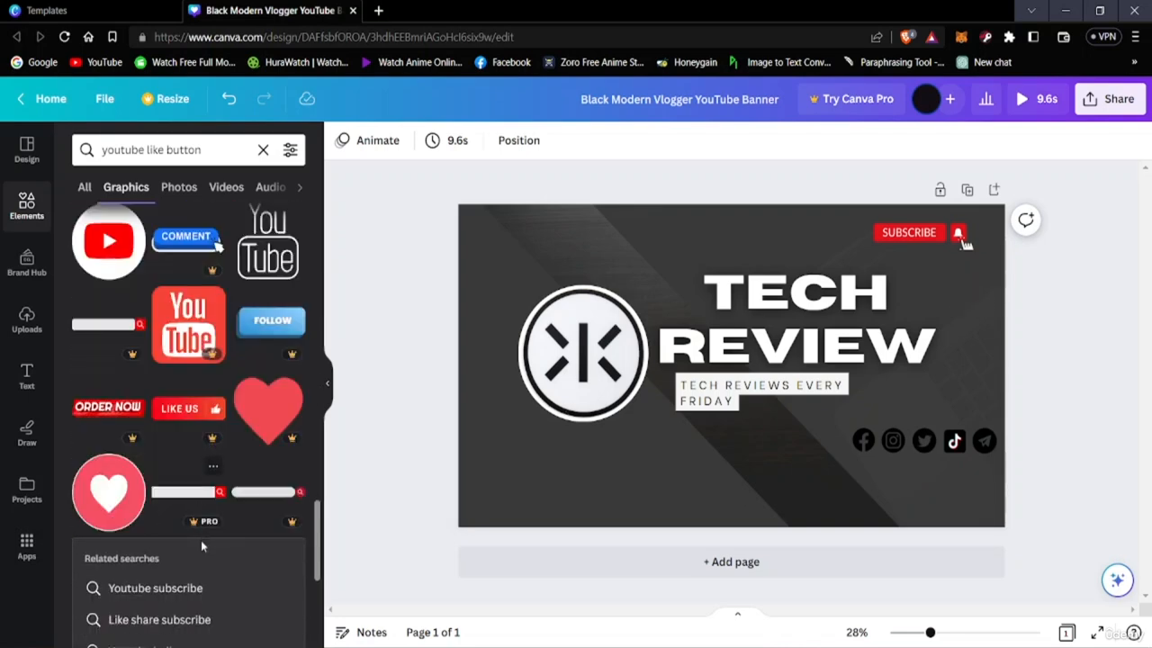
scroll(201, 546, up, 2)
scroll(200, 549, down, 6)
scroll(201, 549, down, 3)
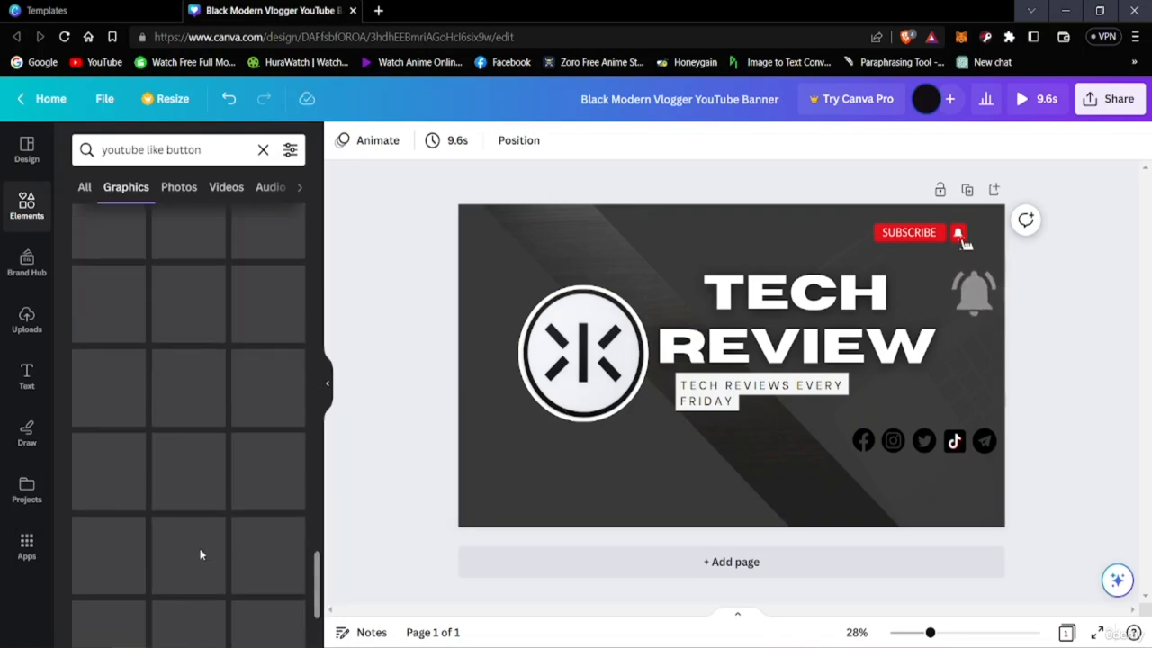
Search the graphics library for "subscribe button" in place of the like button search
scroll(200, 551, up, 5)
scroll(201, 552, down, 8)
scroll(200, 554, up, 10)
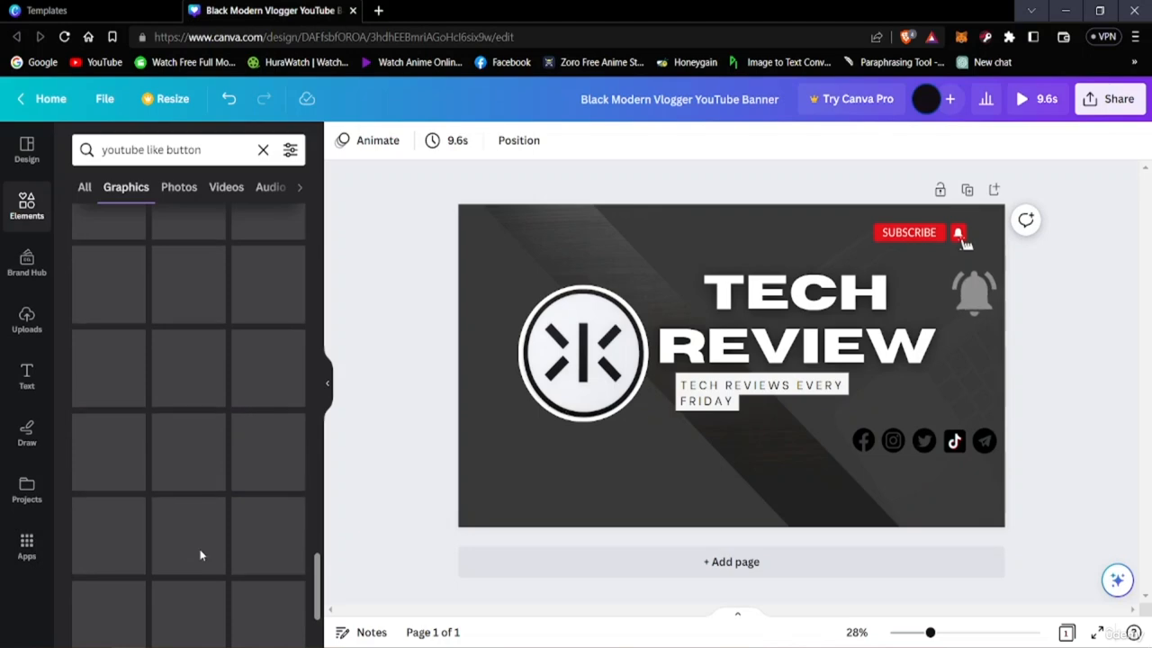
scroll(194, 551, up, 6)
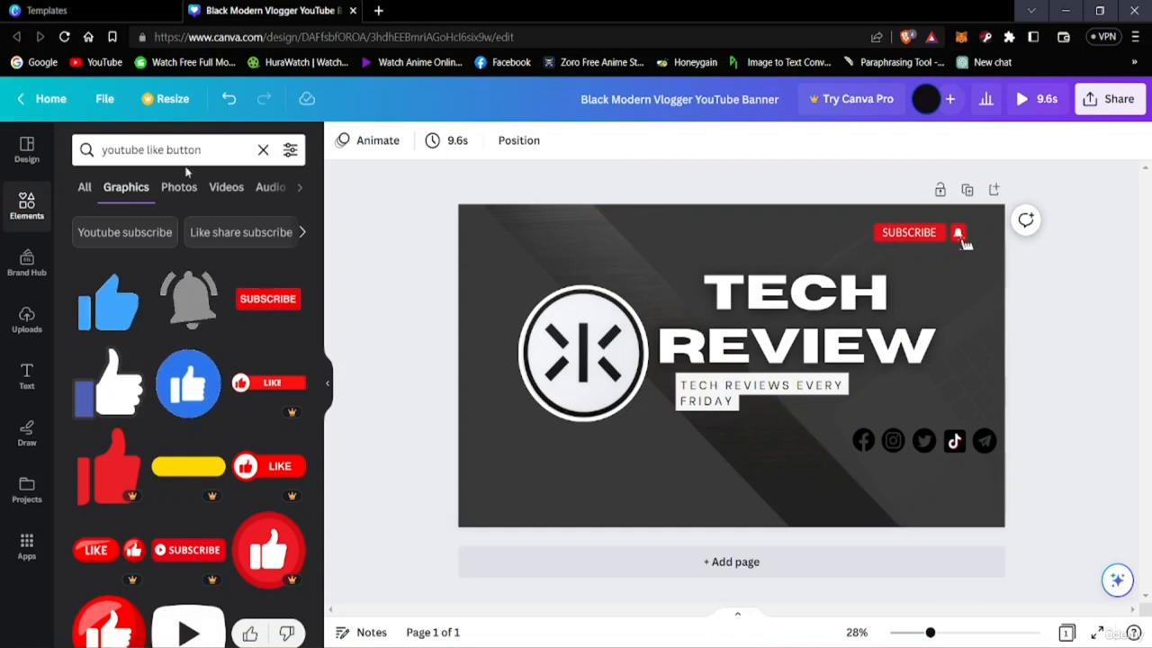
click(232, 146)
key(BackSpace)
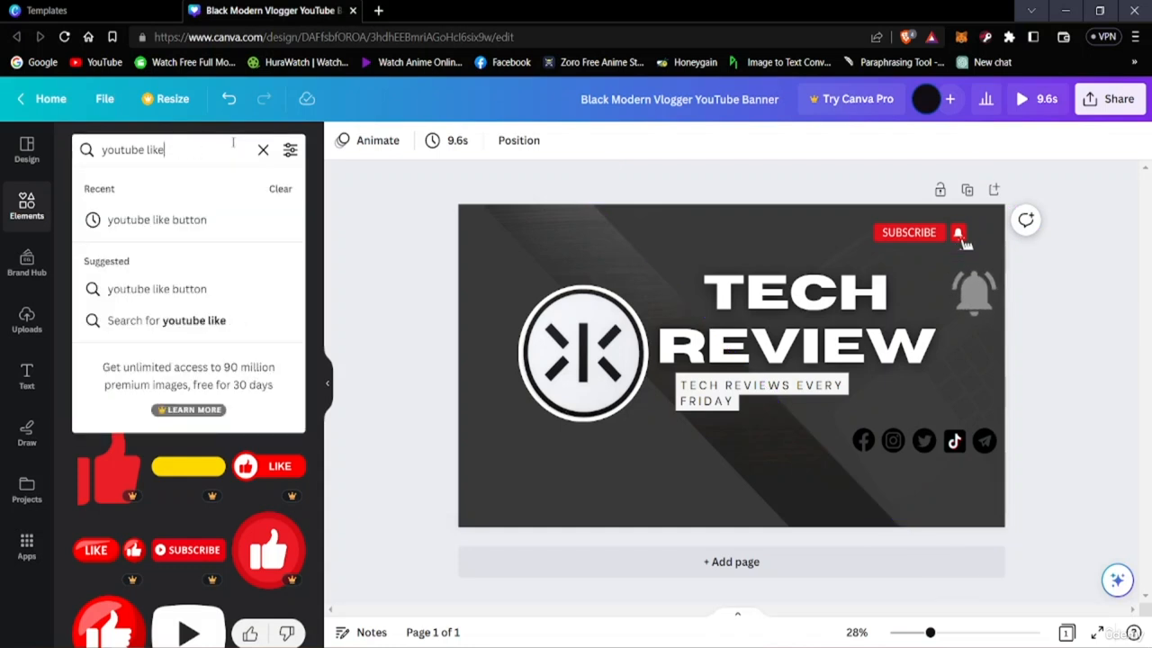
key(BackSpace)
key(BackSpace)
key(BackSpace)
key(BackSpace)
key(BackSpace)
key(BackSpace)
key(BackSpace)
key(BackSpace)
key(BackSpace)
key(BackSpace)
key(BackSpace)
key(BackSpace)
text(subs)
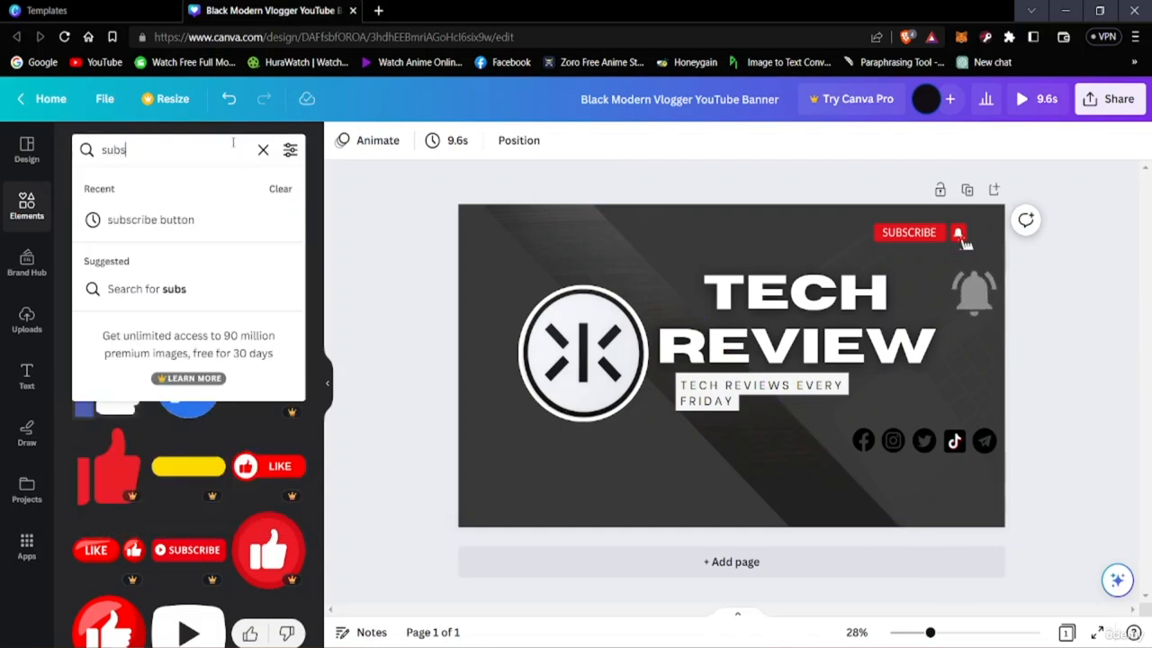
text(cribe)
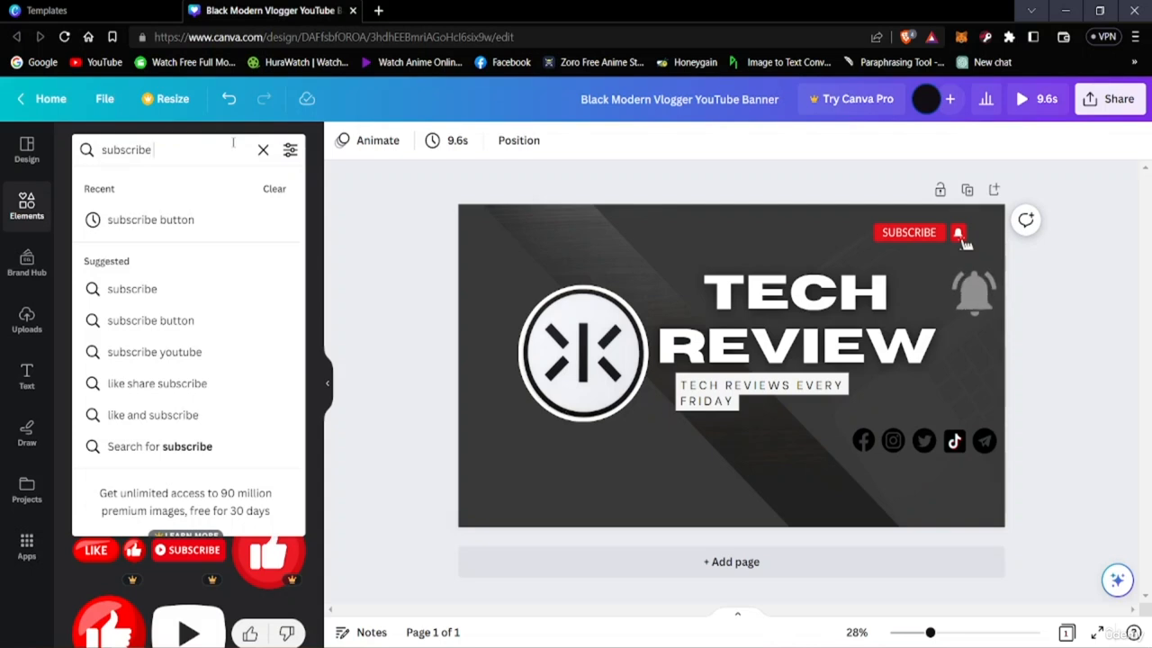
click(144, 219)
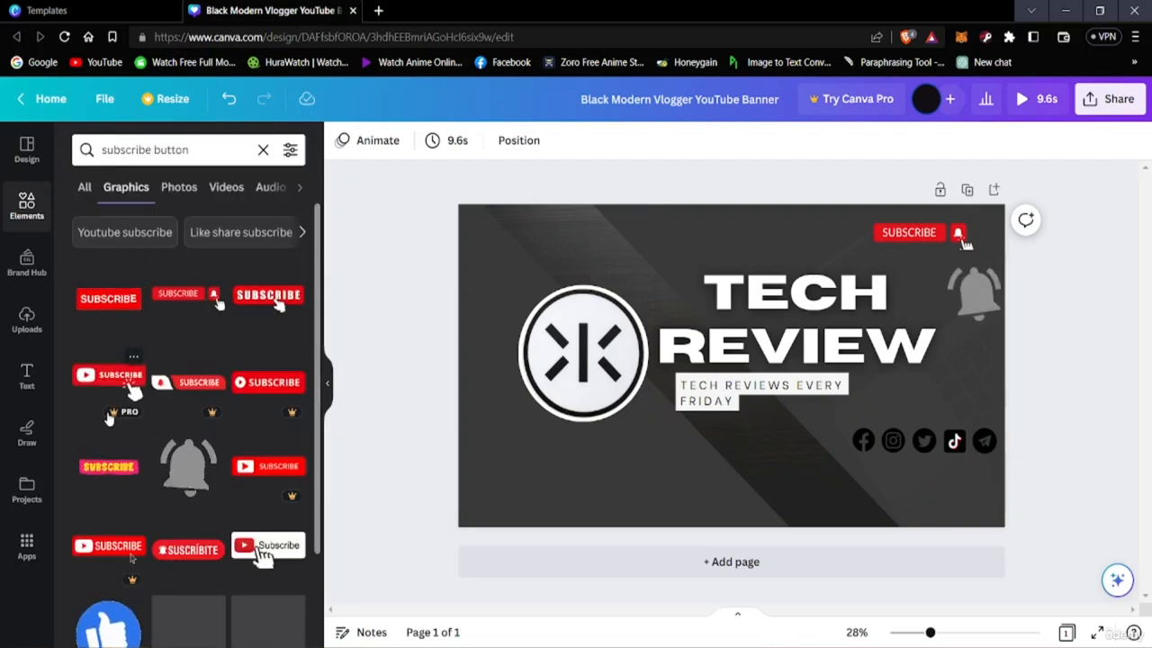
Look through the subscribe button graphics for a design that suits the banner
scroll(130, 558, down, 2)
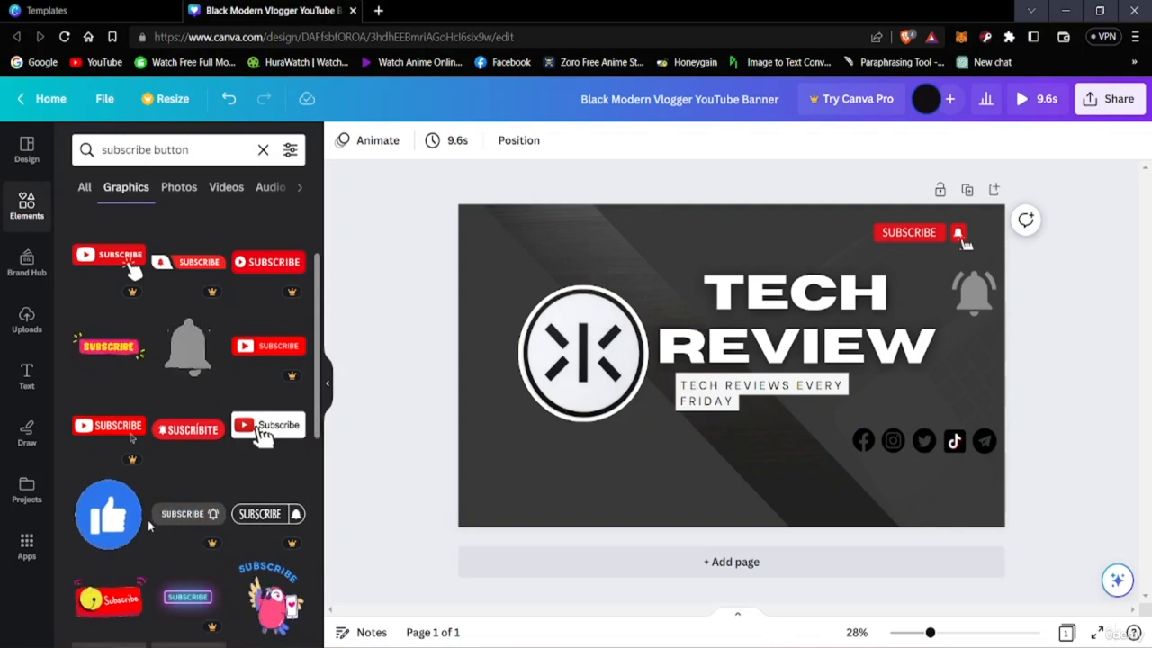
scroll(162, 513, down, 3)
scroll(162, 499, down, 2)
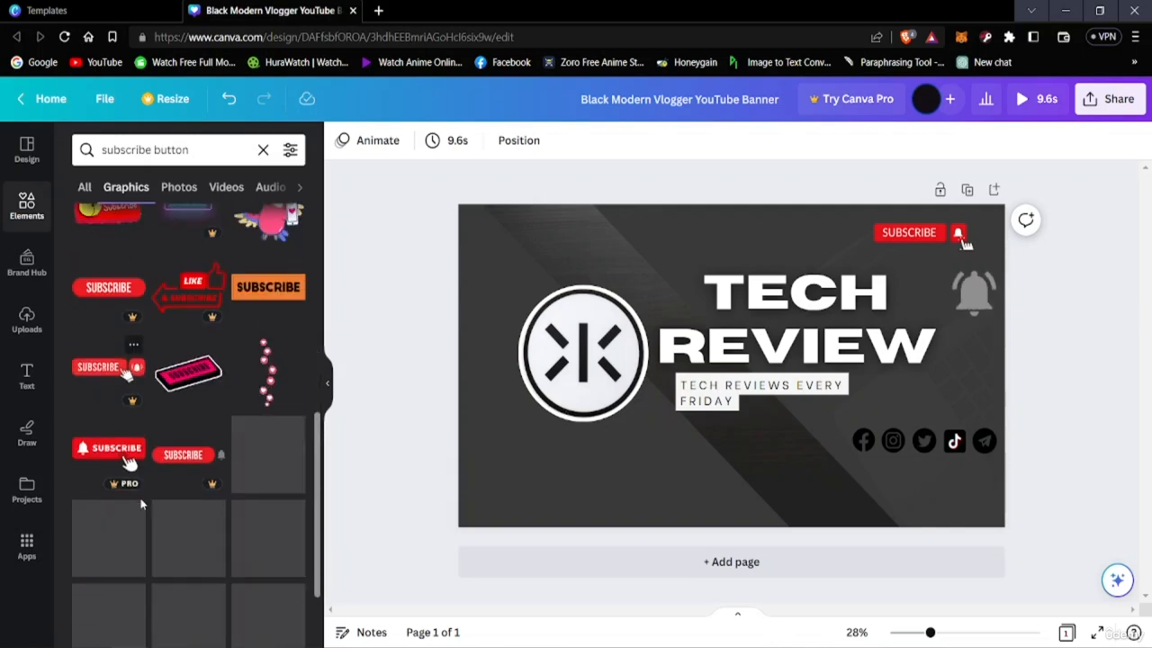
scroll(166, 490, down, 2)
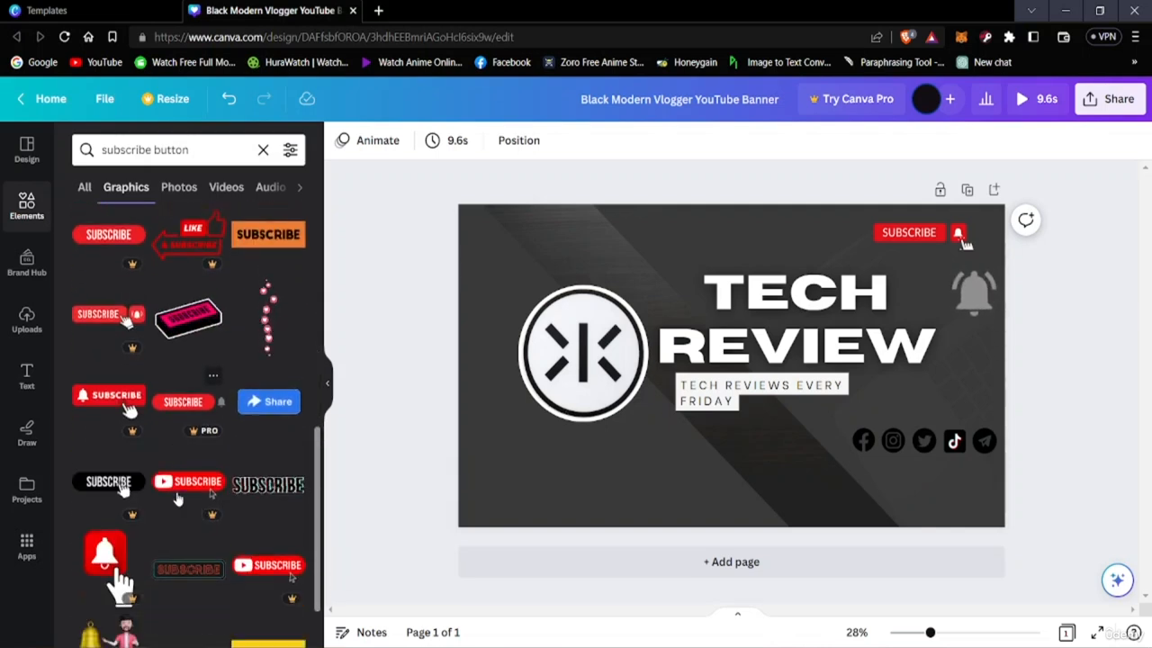
scroll(189, 499, down, 3)
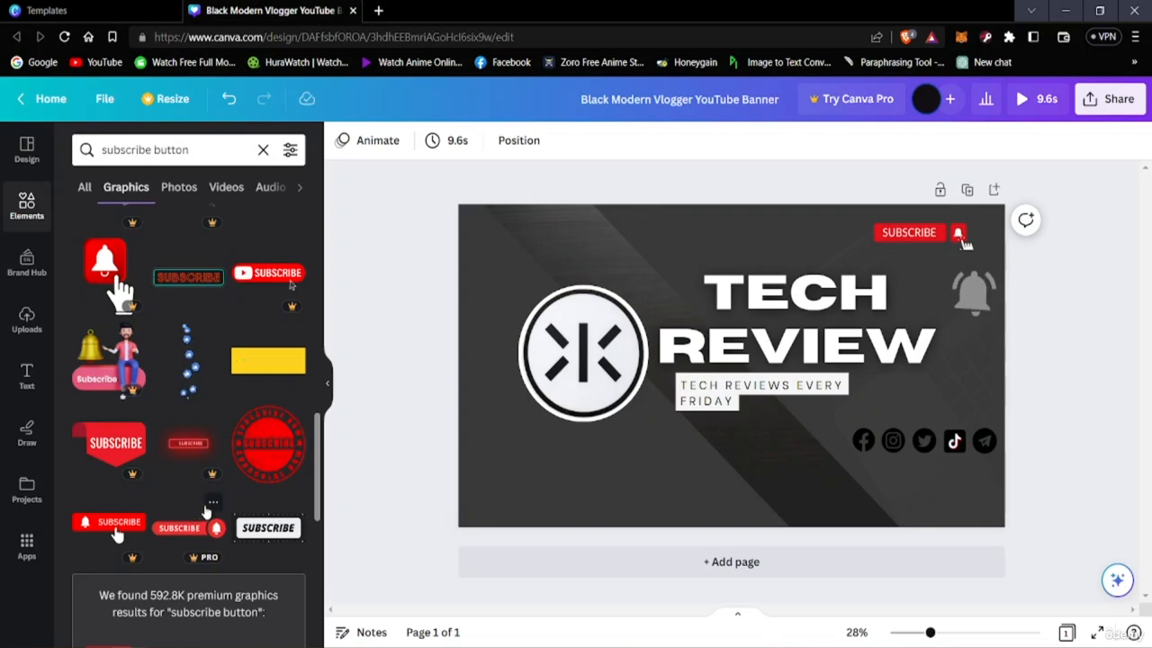
scroll(205, 506, down, 5)
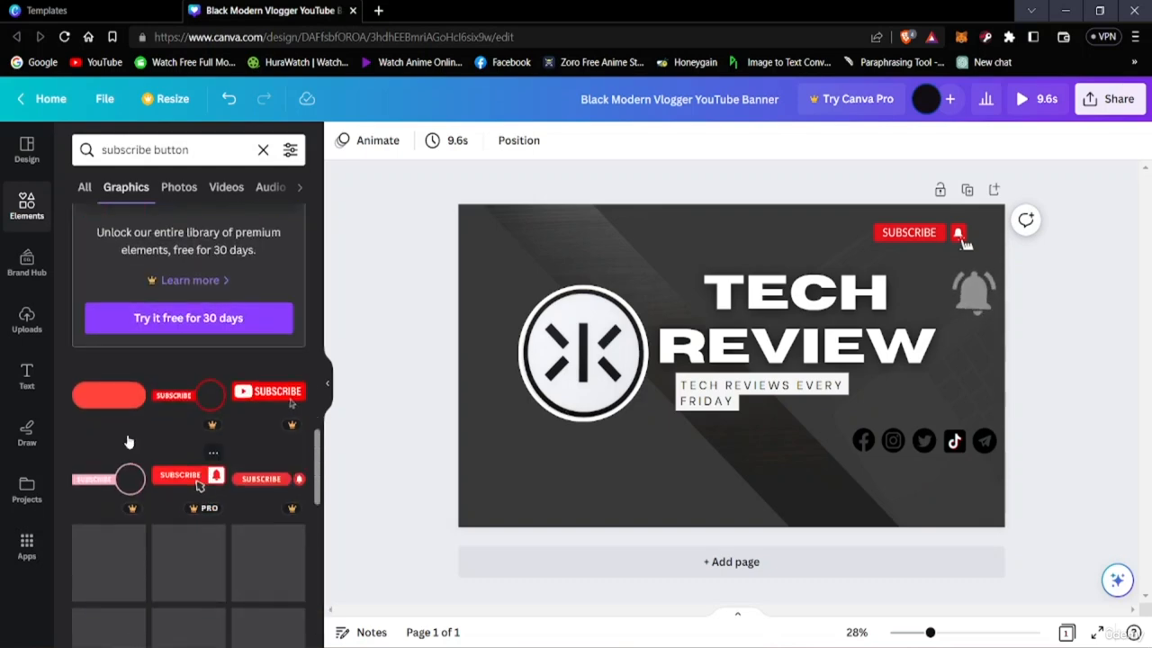
scroll(162, 495, down, 3)
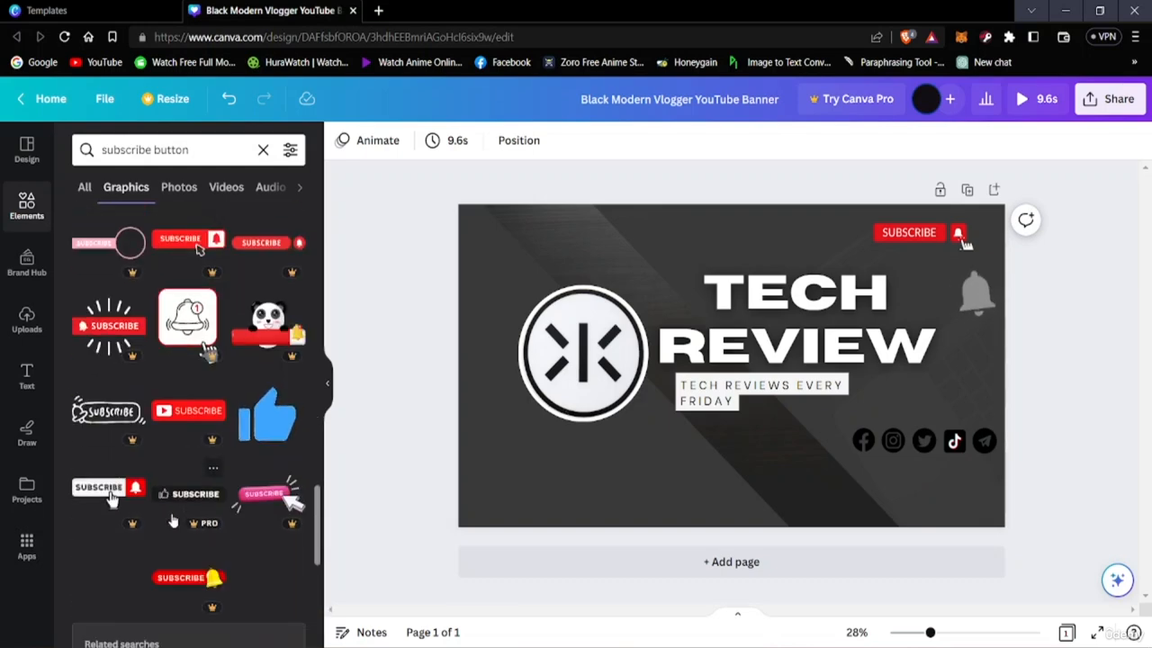
scroll(130, 539, down, 2)
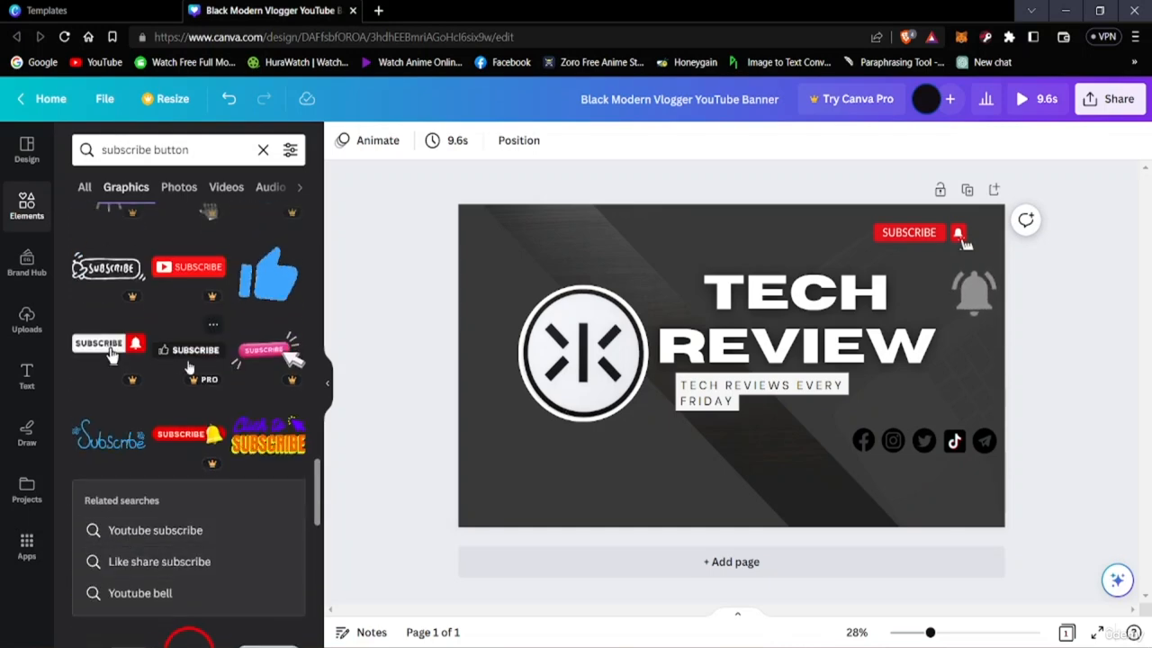
scroll(209, 454, down, 3)
scroll(154, 490, up, 4)
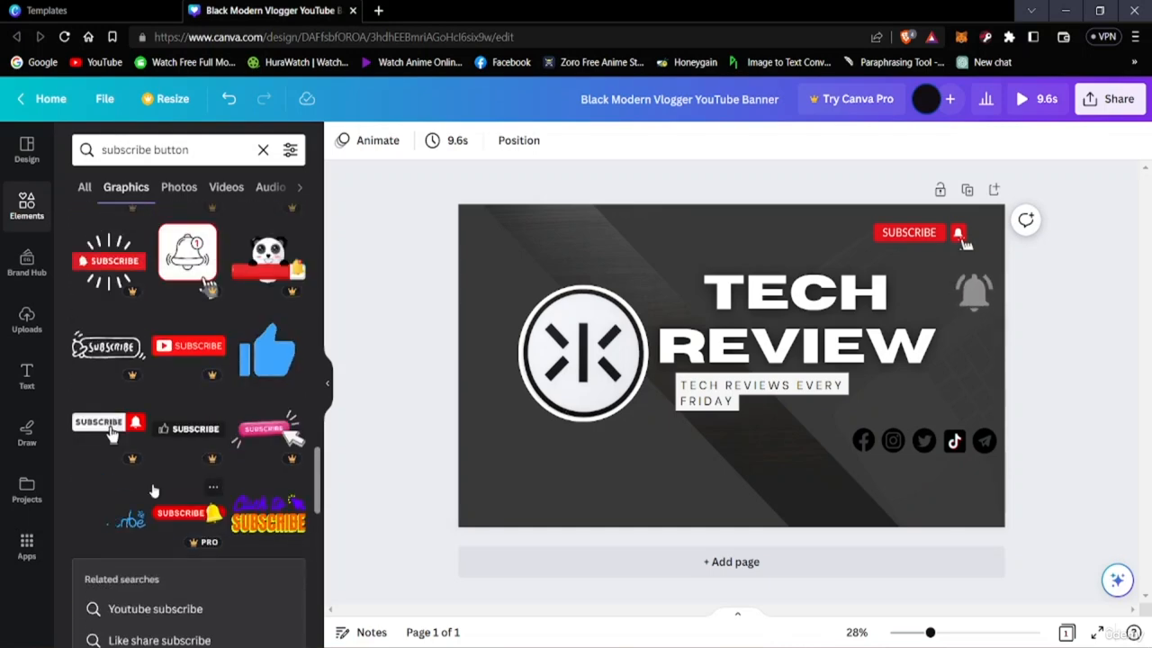
scroll(154, 490, down, 4)
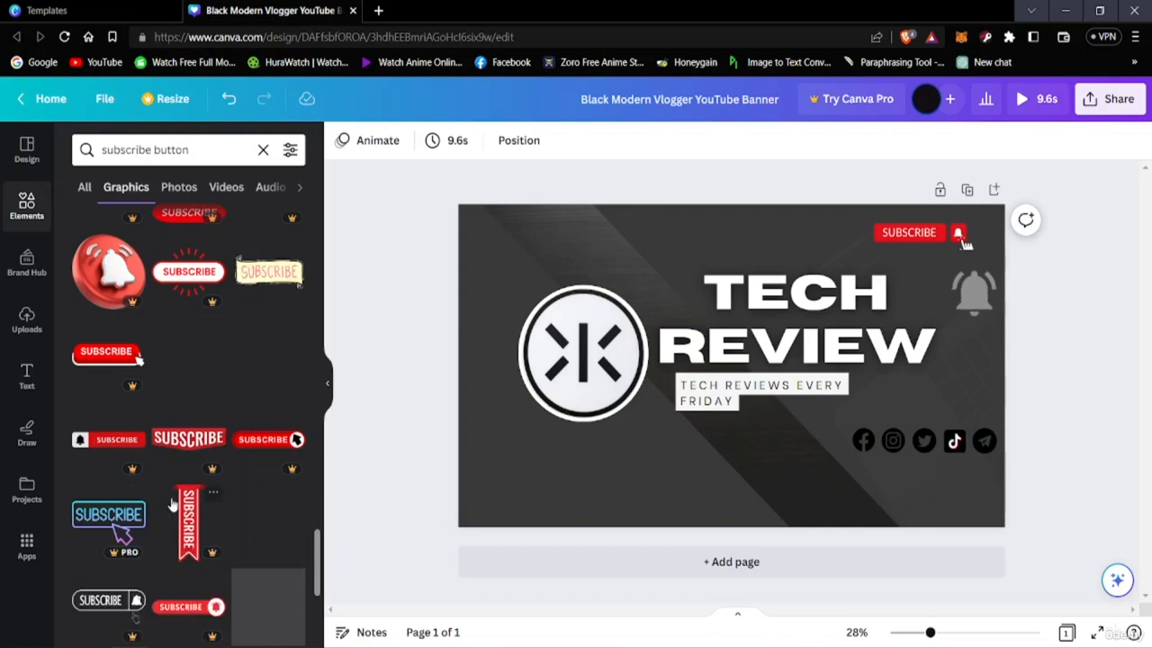
scroll(180, 540, down, 3)
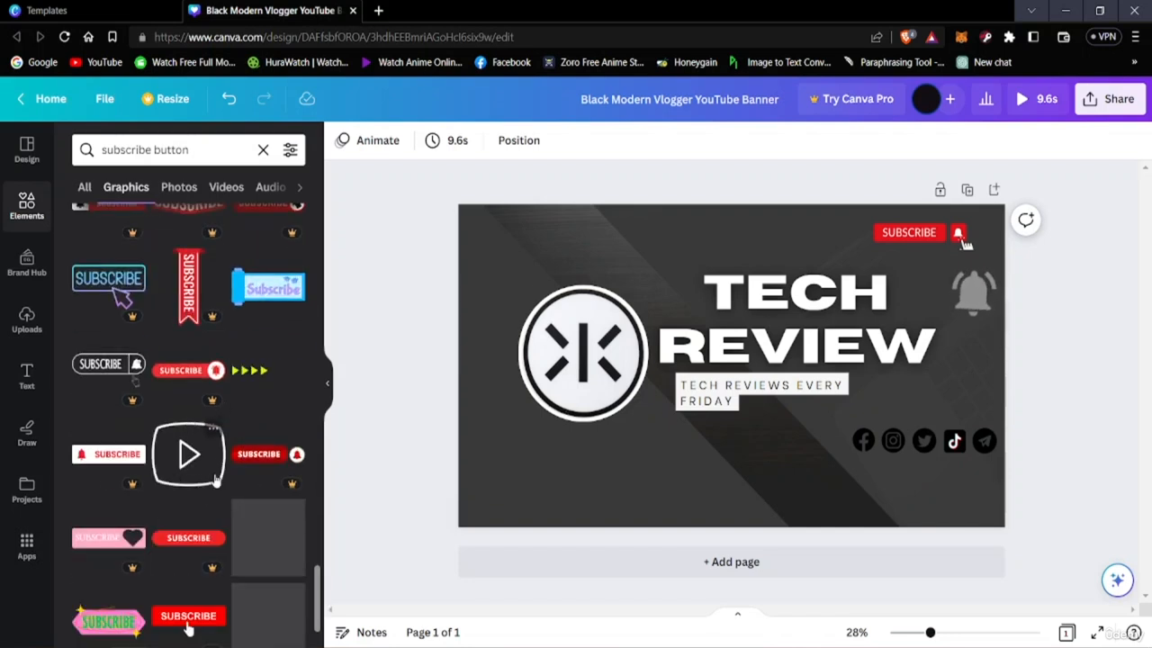
scroll(169, 511, down, 2)
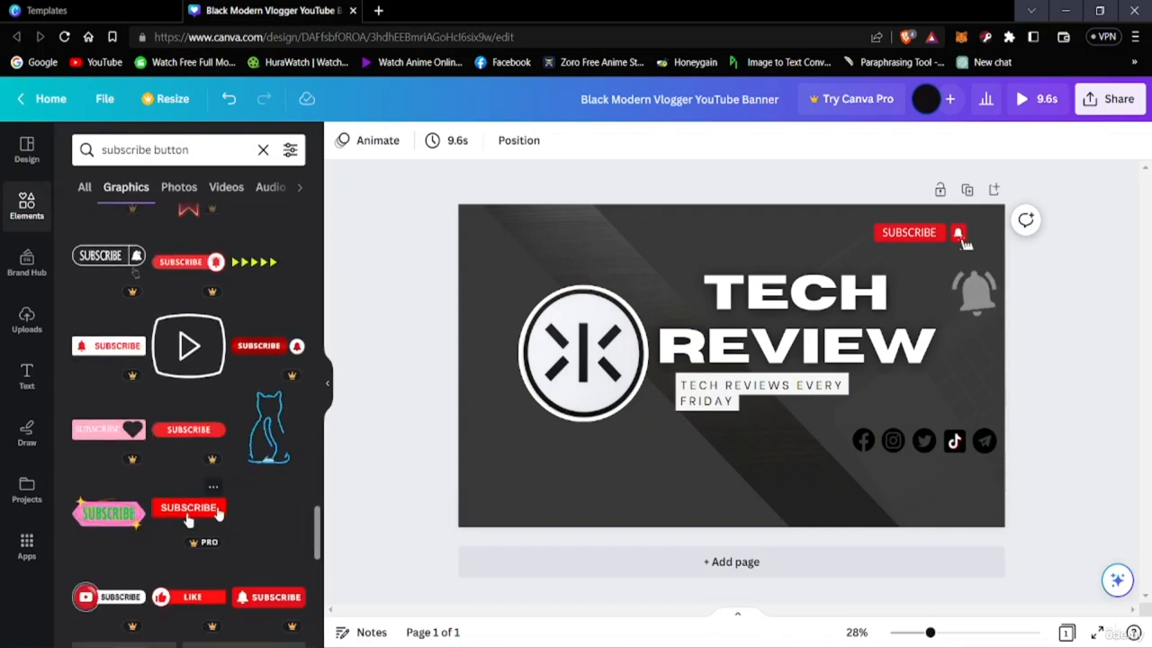
scroll(218, 511, down, 3)
scroll(192, 536, up, 2)
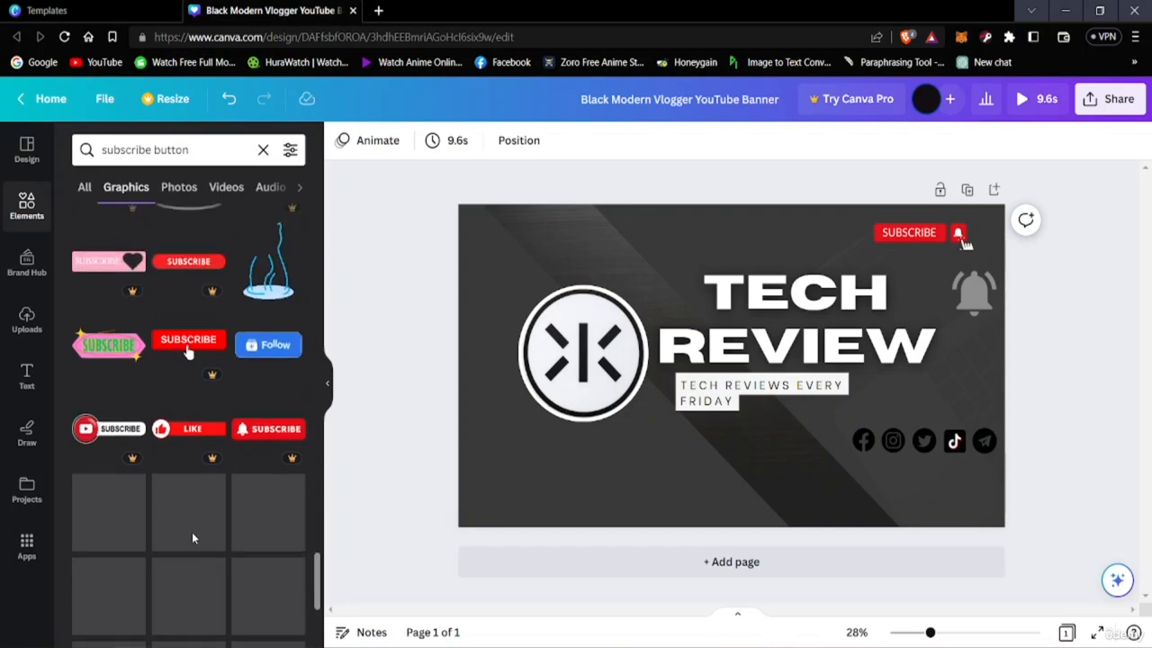
scroll(189, 540, up, 2)
scroll(218, 459, up, 7)
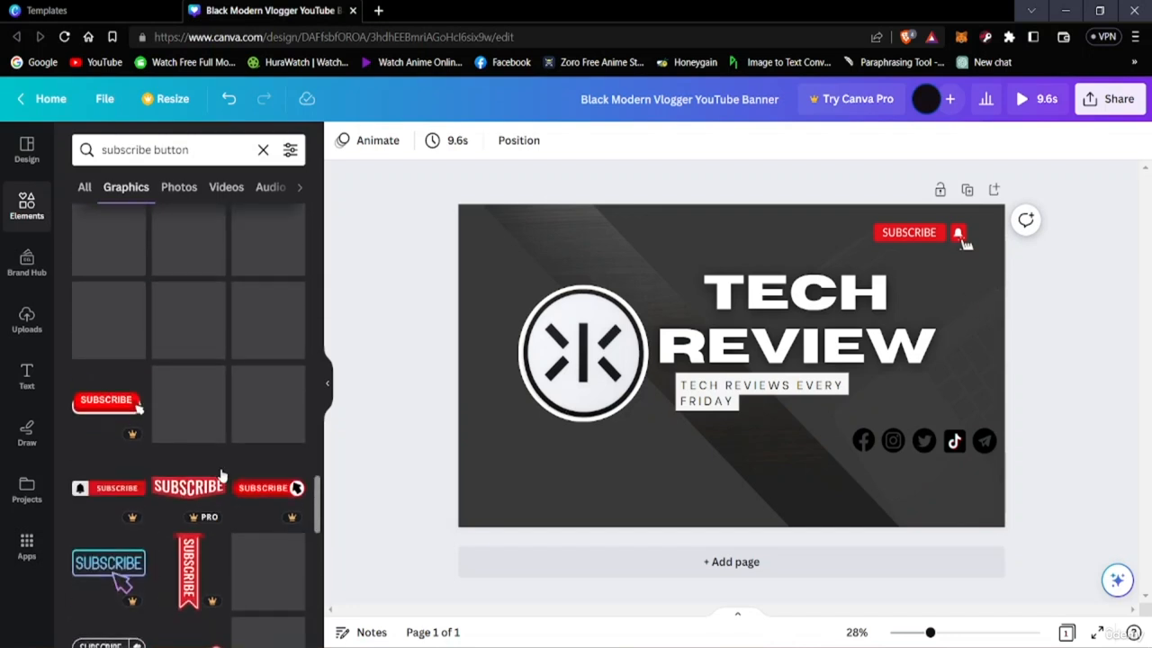
scroll(225, 469, up, 6)
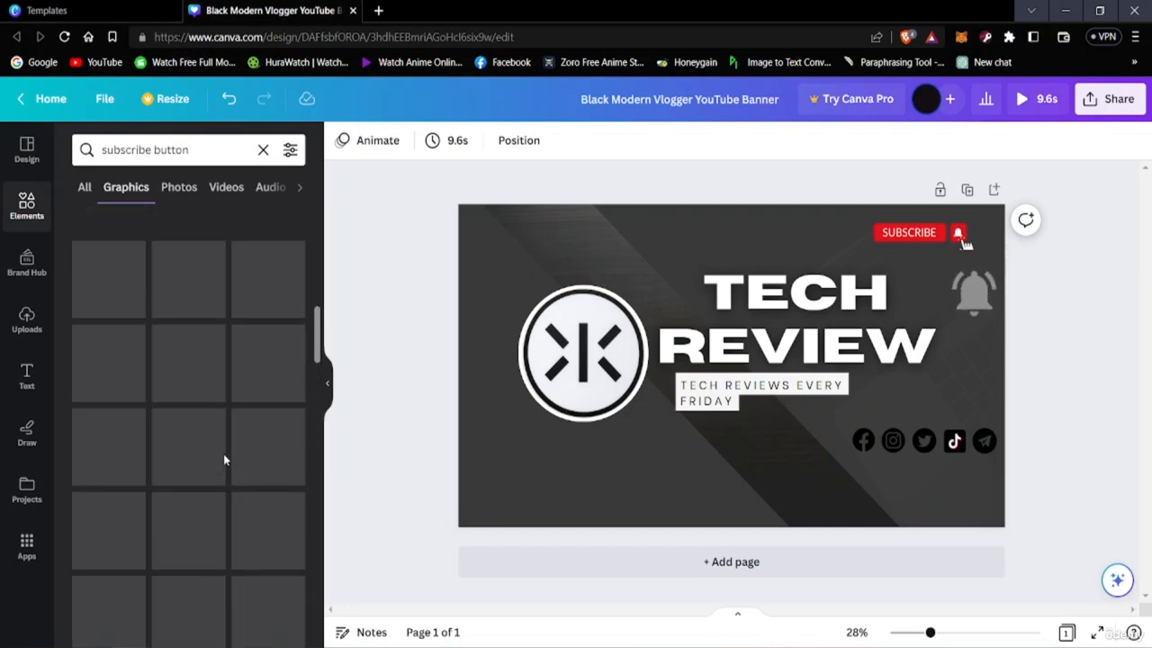
scroll(232, 468, up, 2)
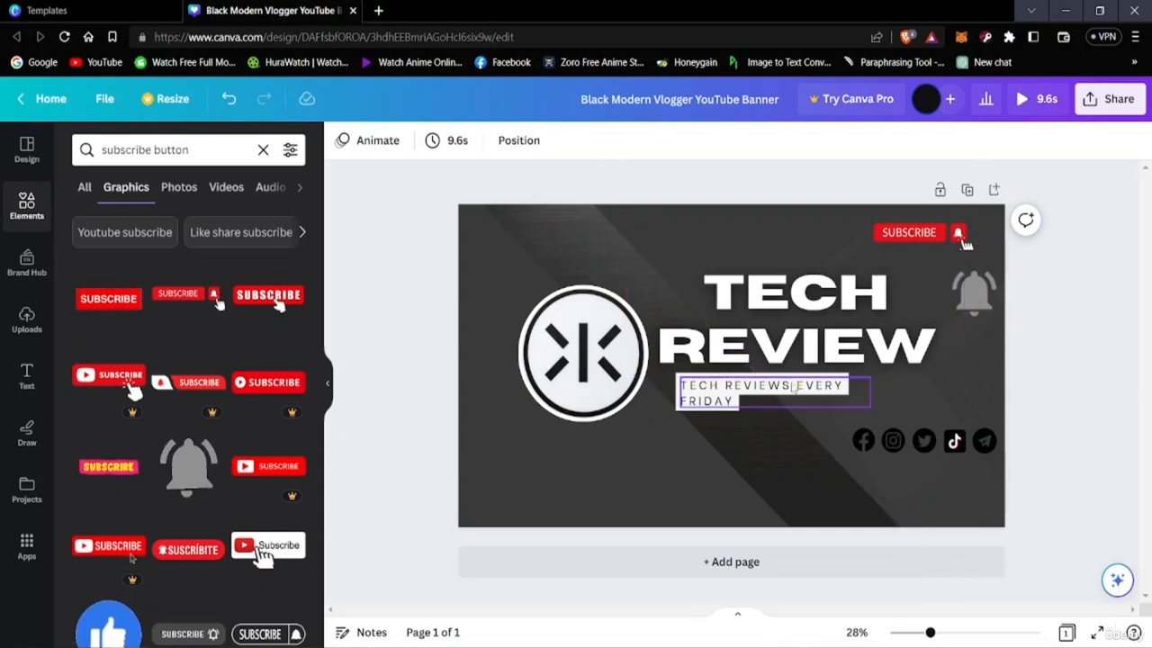
Shift the TECH REVIEW title slightly up and left, and recolour its text with the darkest charcoal from the background photo's colours
click(817, 329)
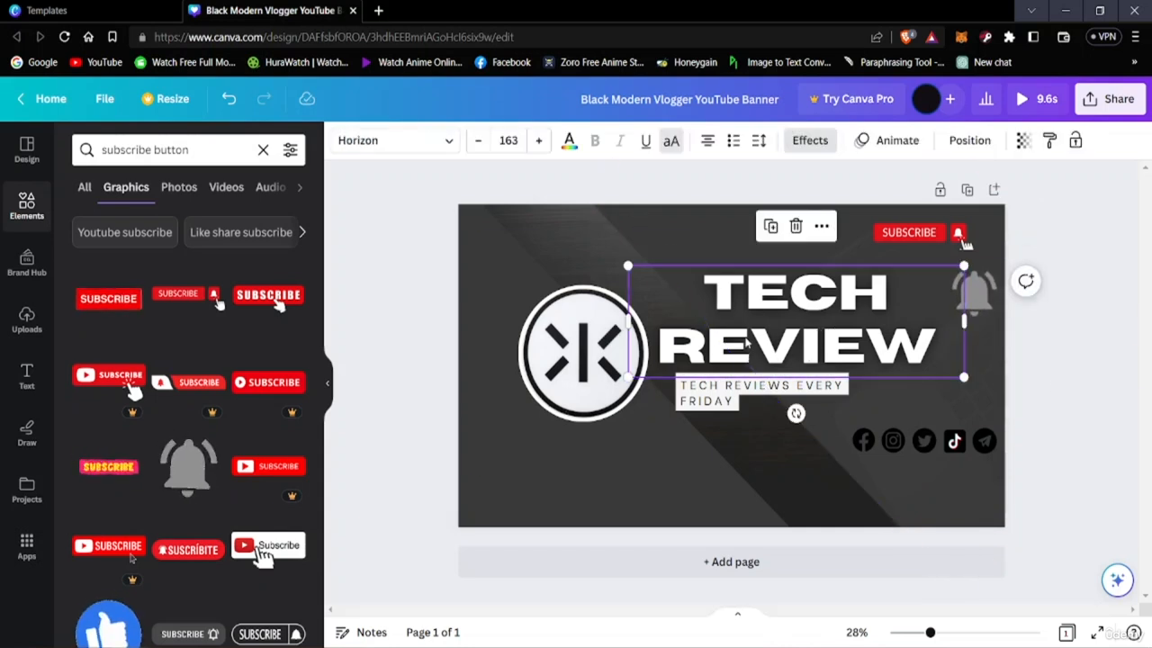
drag(707, 281, 900, 341)
double_click(706, 286)
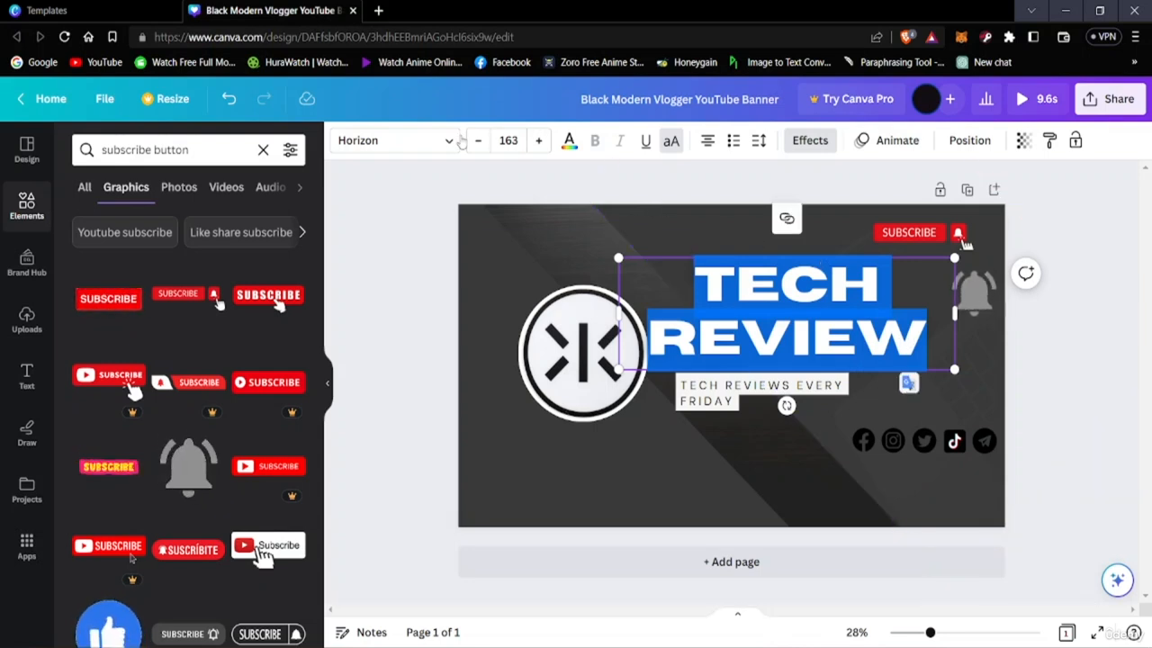
click(569, 140)
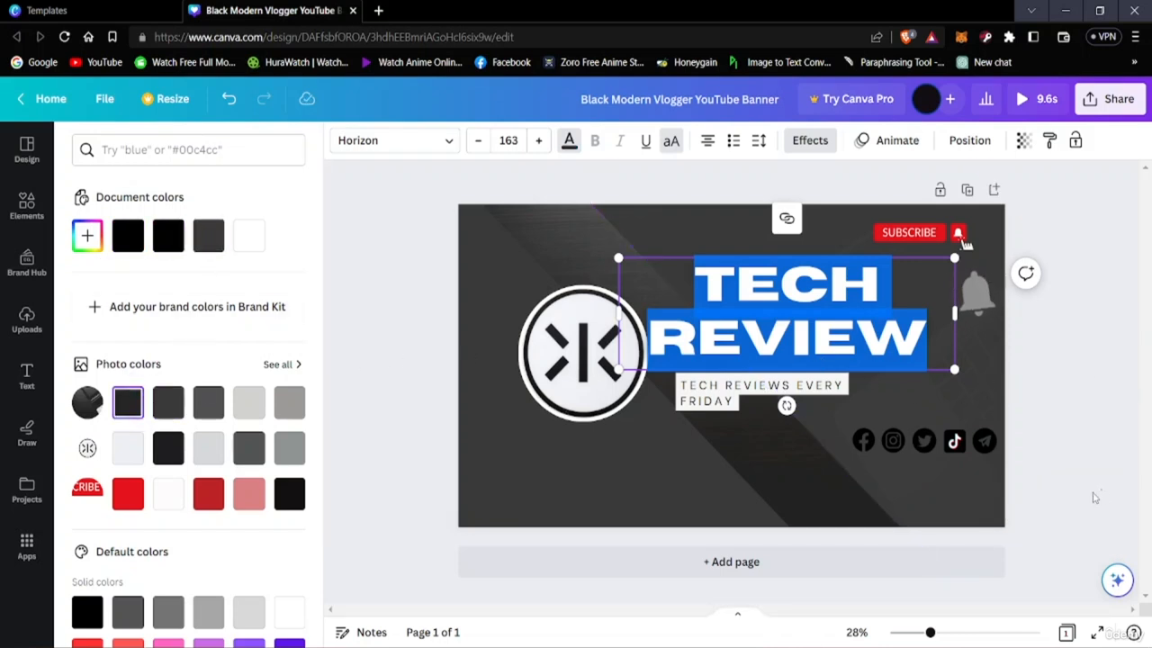
click(1091, 502)
click(1040, 539)
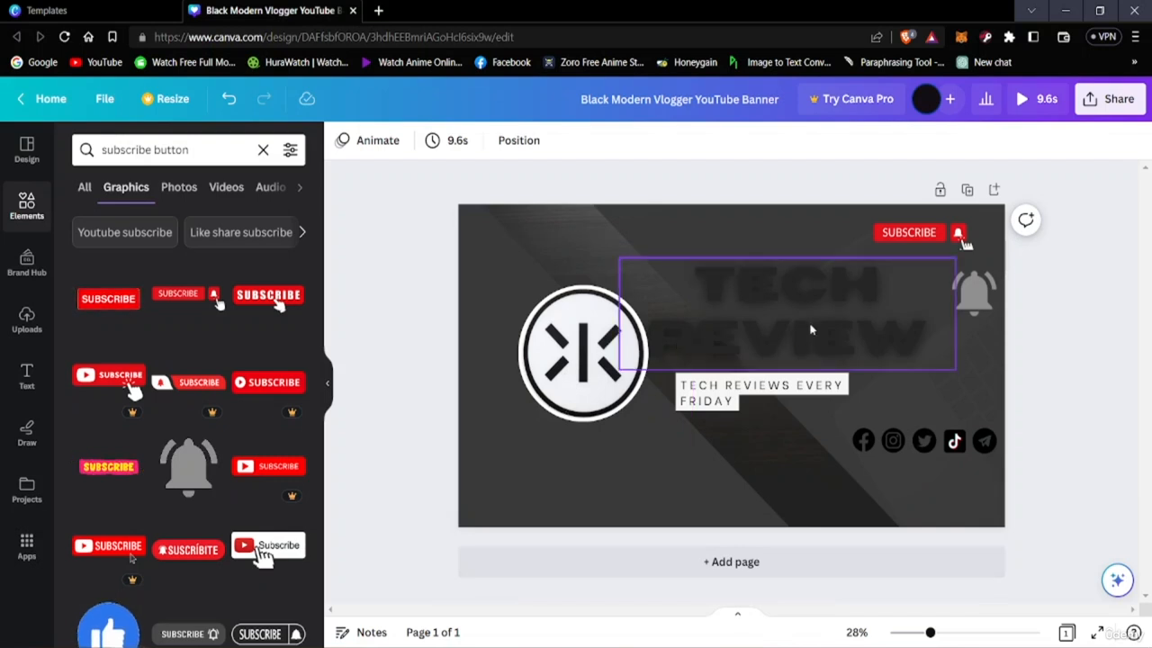
Try the logo's off-white and several grey shades from the background photo's colours on the TECH REVIEW title
click(912, 329)
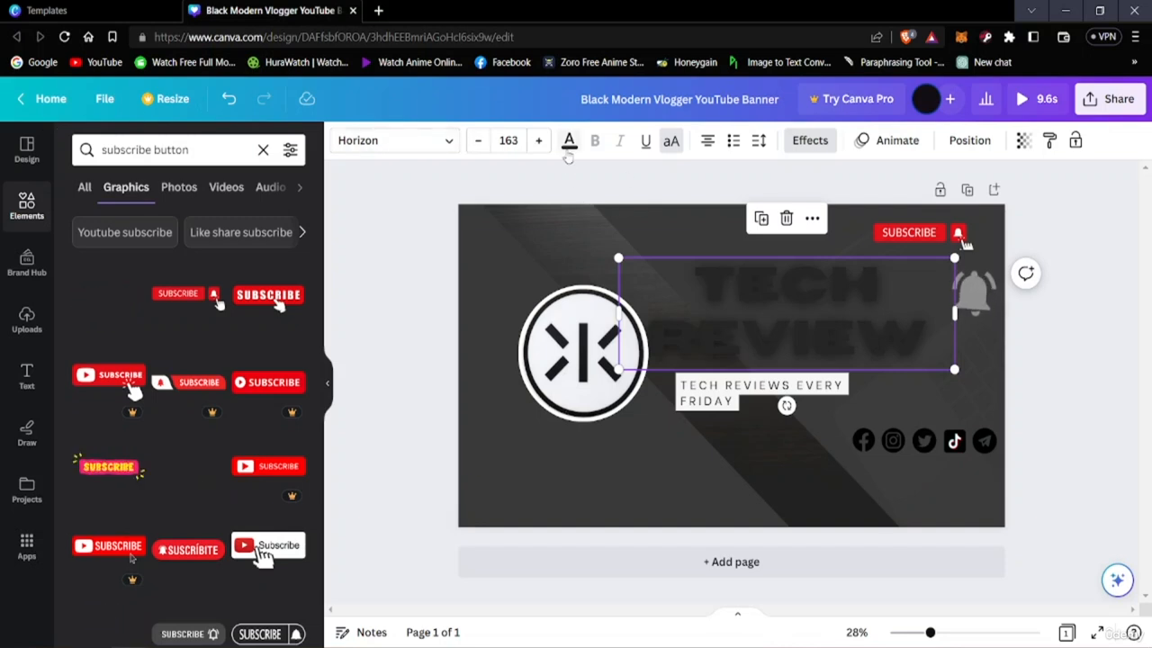
click(569, 144)
click(127, 448)
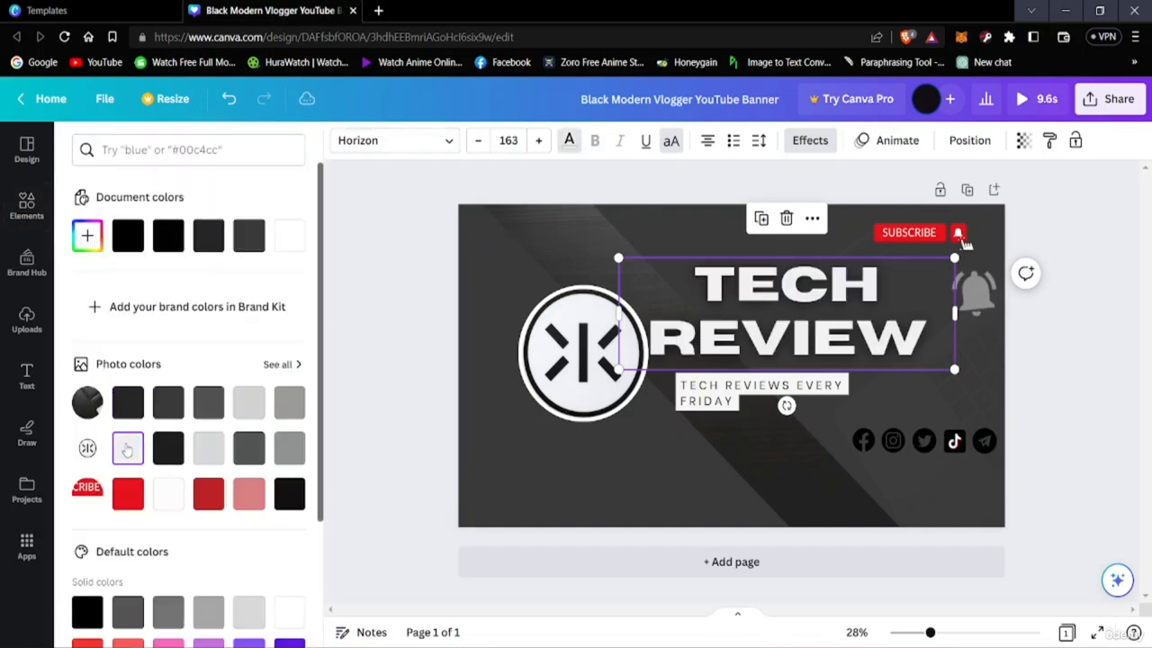
click(168, 407)
click(208, 407)
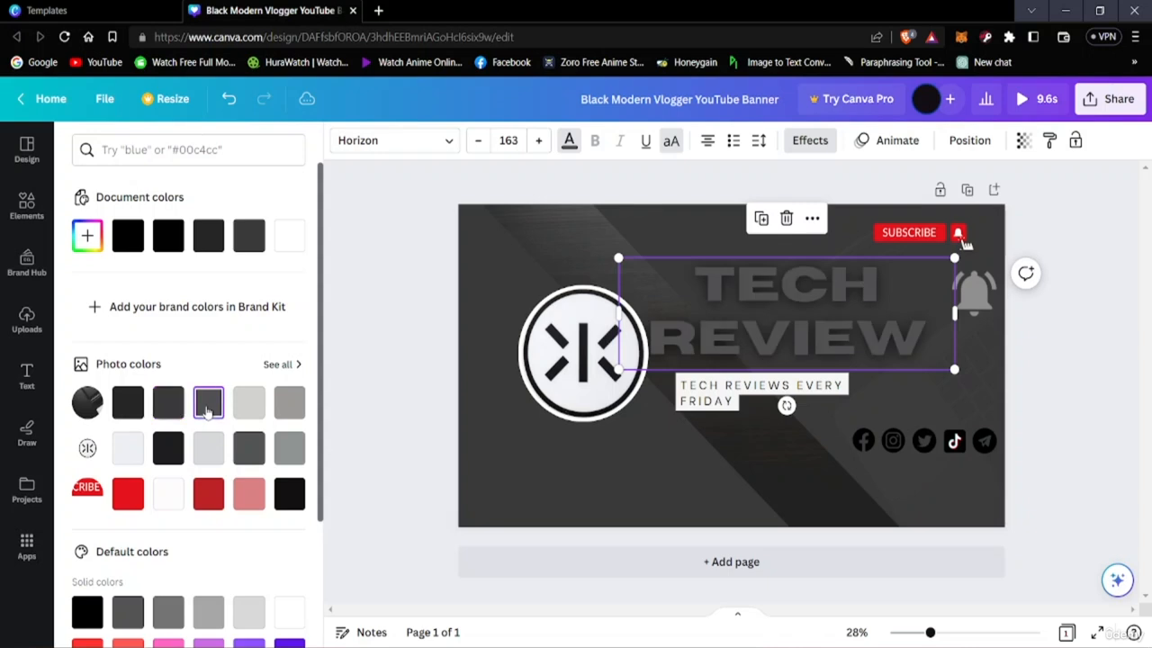
click(241, 407)
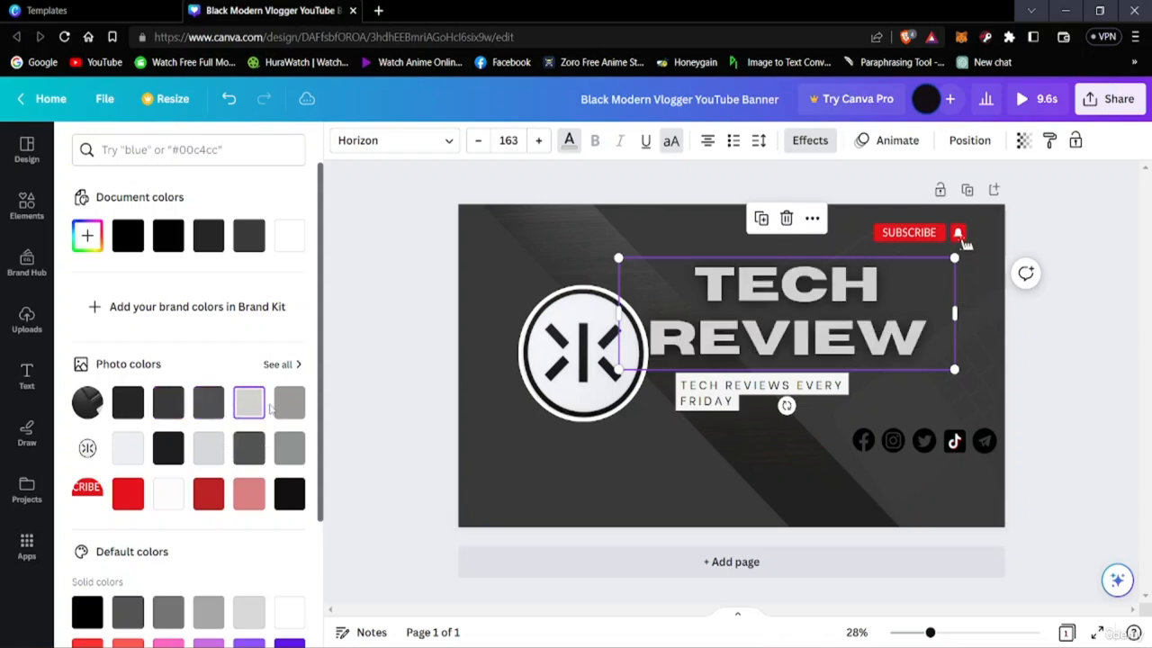
click(289, 403)
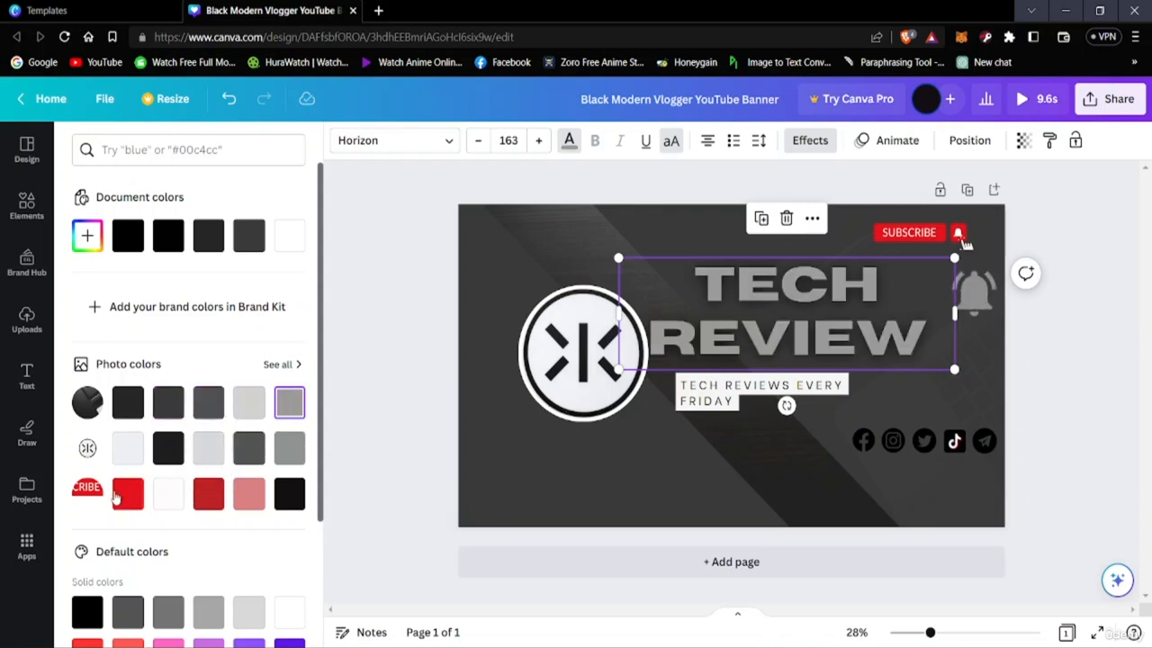
Try the off-white and several grey shades from the logo's photo colours on the TECH REVIEW title
click(120, 456)
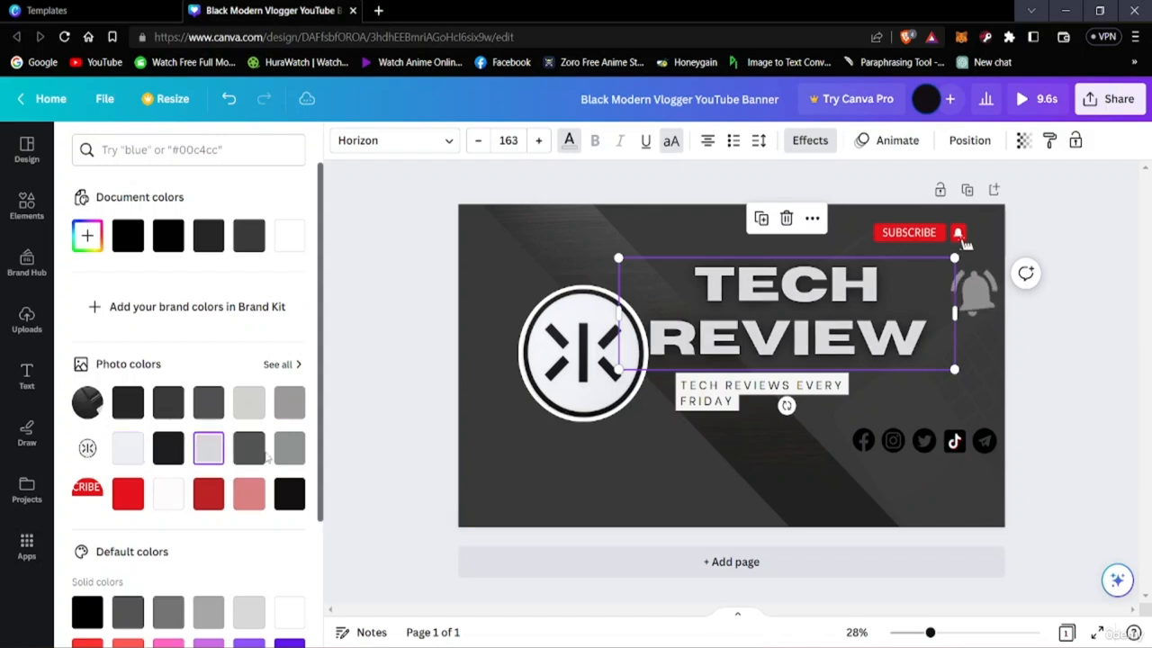
click(253, 455)
click(288, 446)
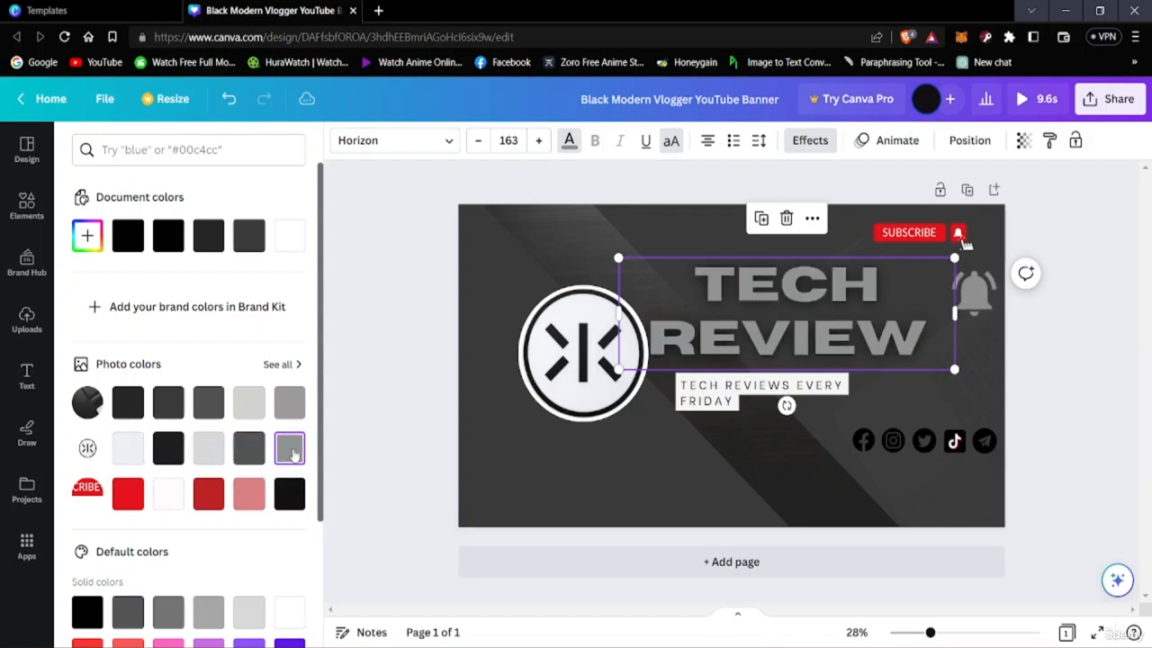
click(238, 455)
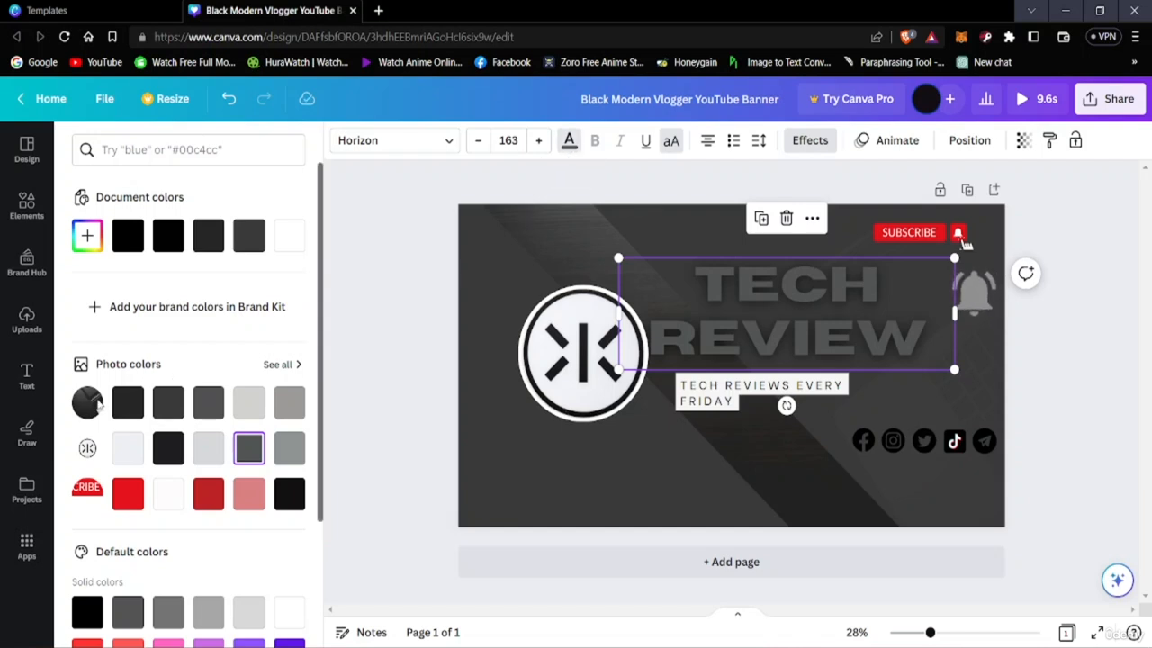
Try the near-black shades from the subscribe graphic, background photo and logo colours on the TECH REVIEW title
scroll(134, 460, down, 3)
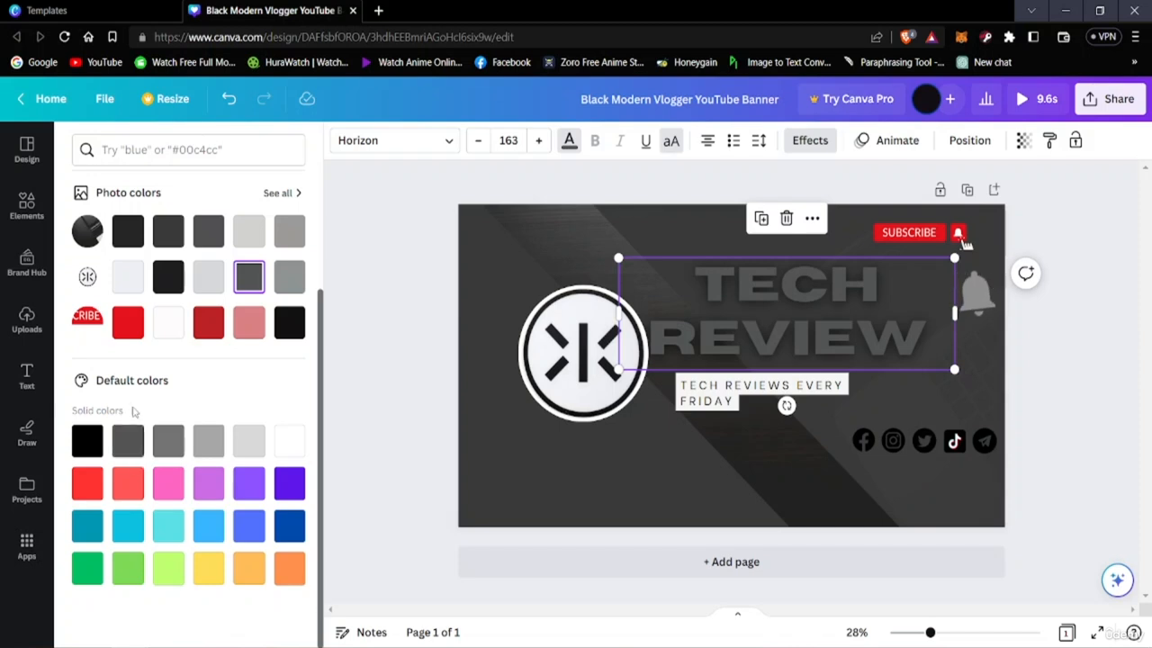
click(282, 324)
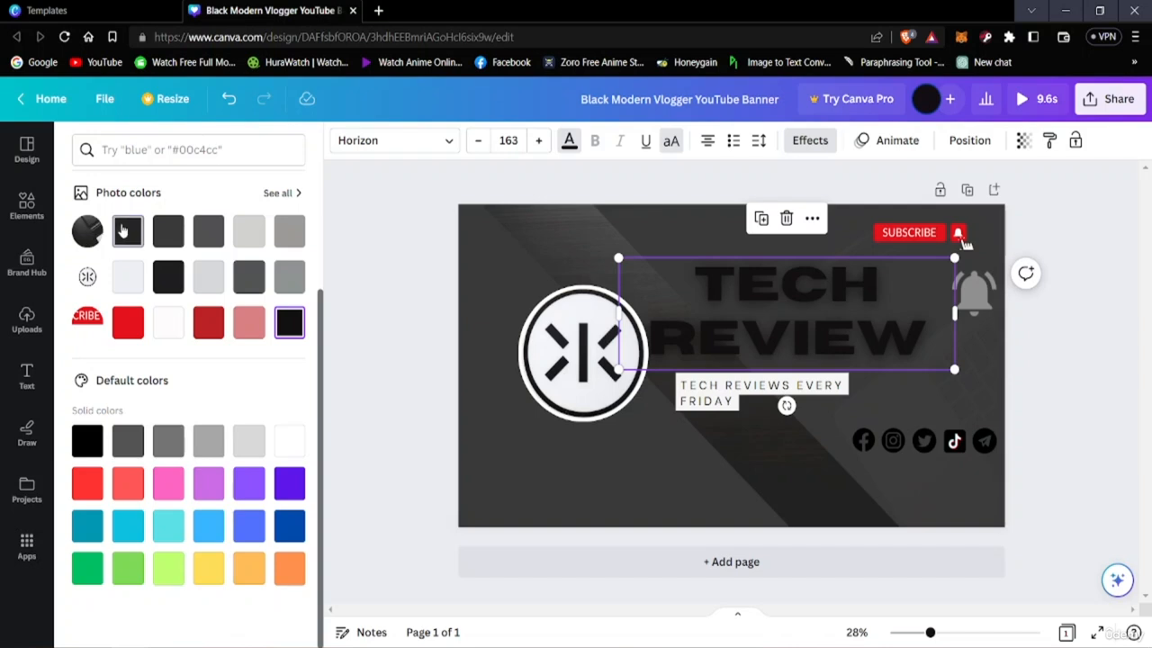
click(127, 231)
click(168, 276)
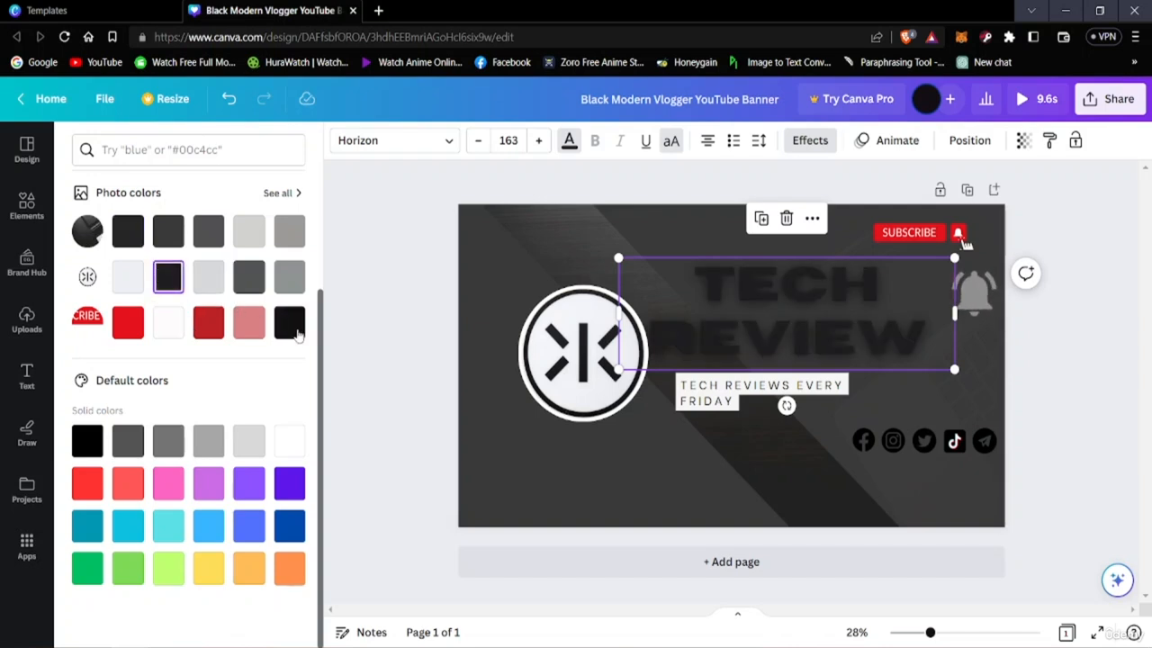
click(295, 331)
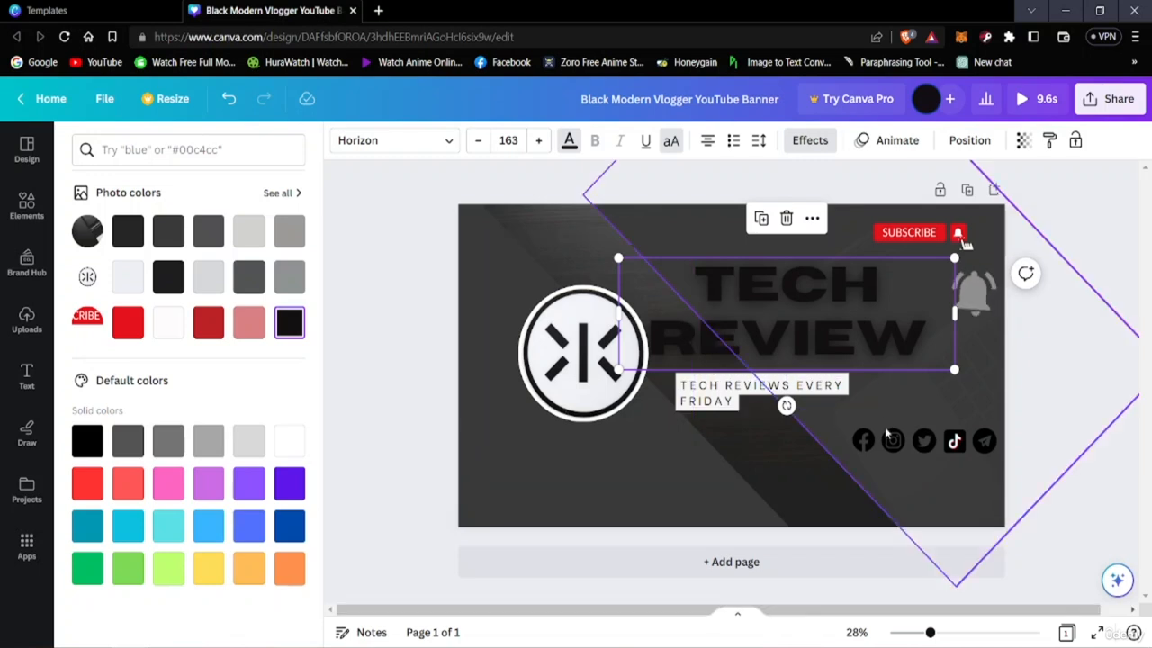
Shift the TECH REVIEW title slightly up and right, and recolour it with the light grey from the logo's photo colours
mouse_move(791, 324)
mouse_down()
mouse_move(805, 321)
mouse_move(805, 300)
mouse_move(825, 306)
mouse_move(799, 314)
mouse_up()
click(209, 278)
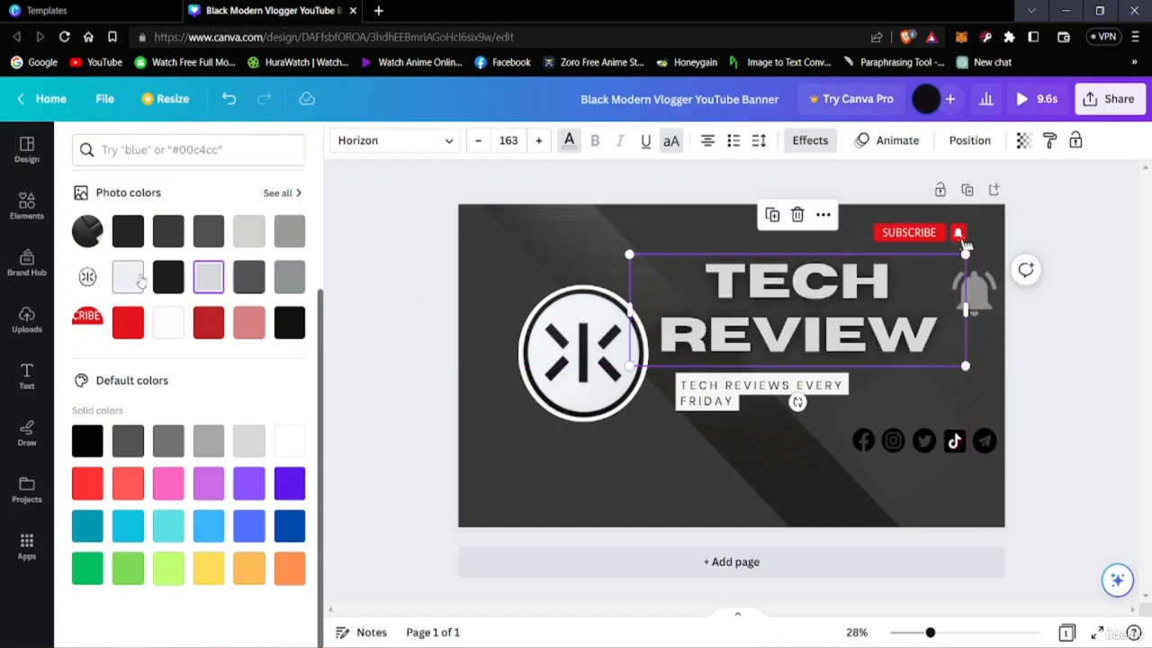
click(140, 280)
click(206, 280)
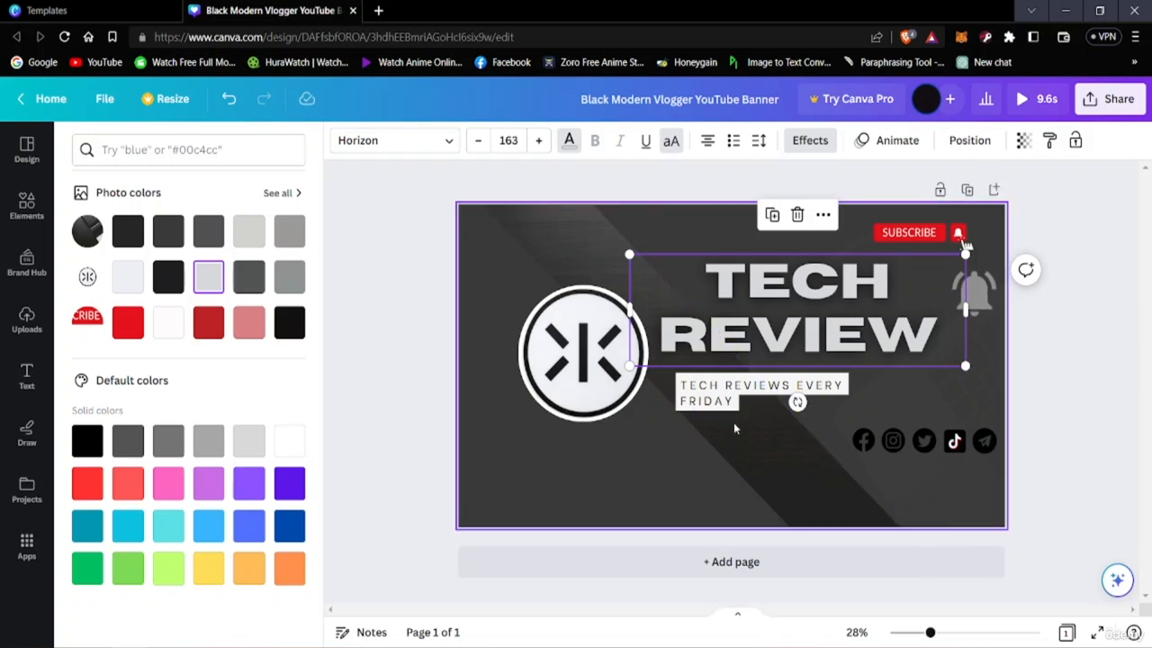
Recolour the whole TECH REVIEWS EVERY FRIDAY tagline with the second black from the document colours
click(731, 394)
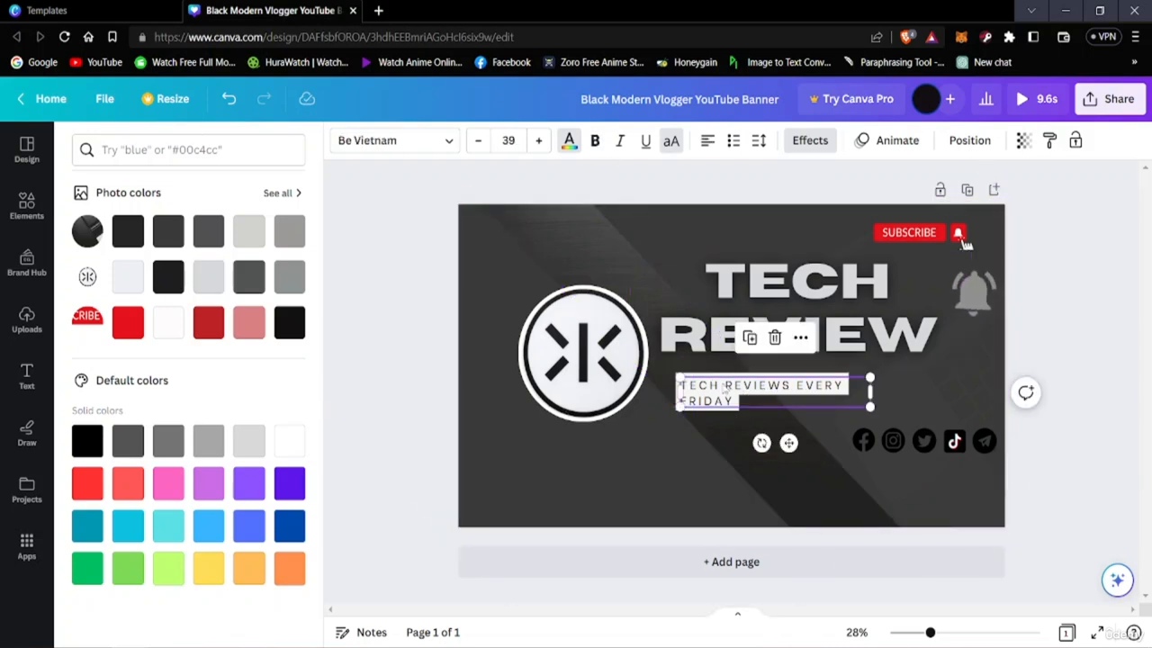
click(722, 387)
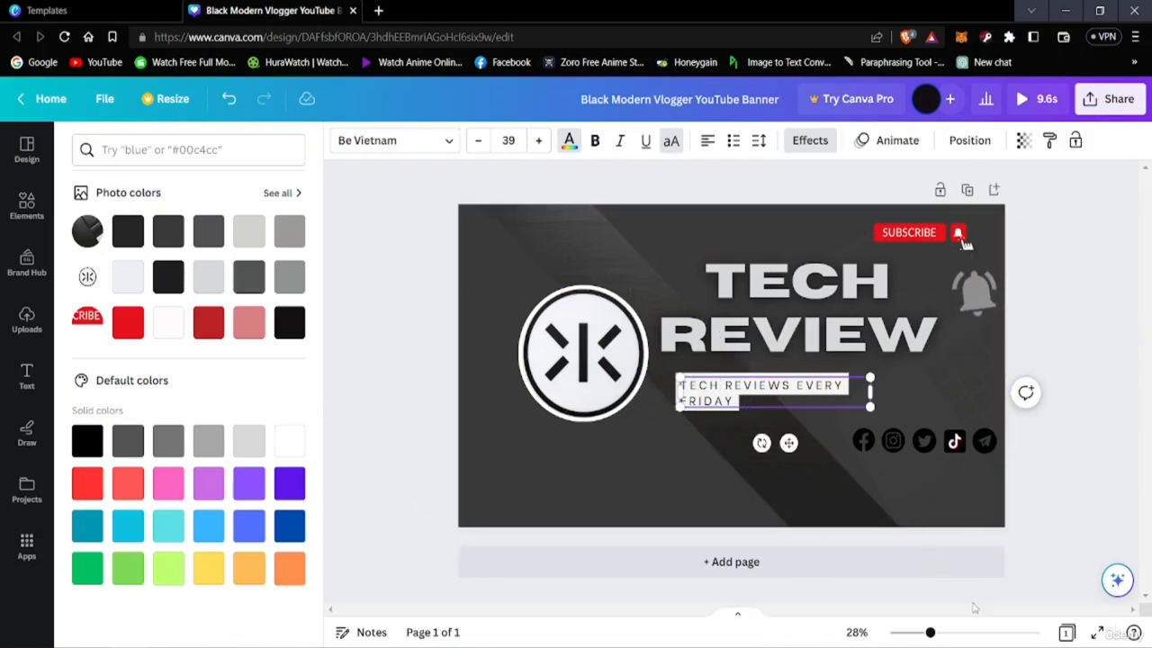
click(1041, 542)
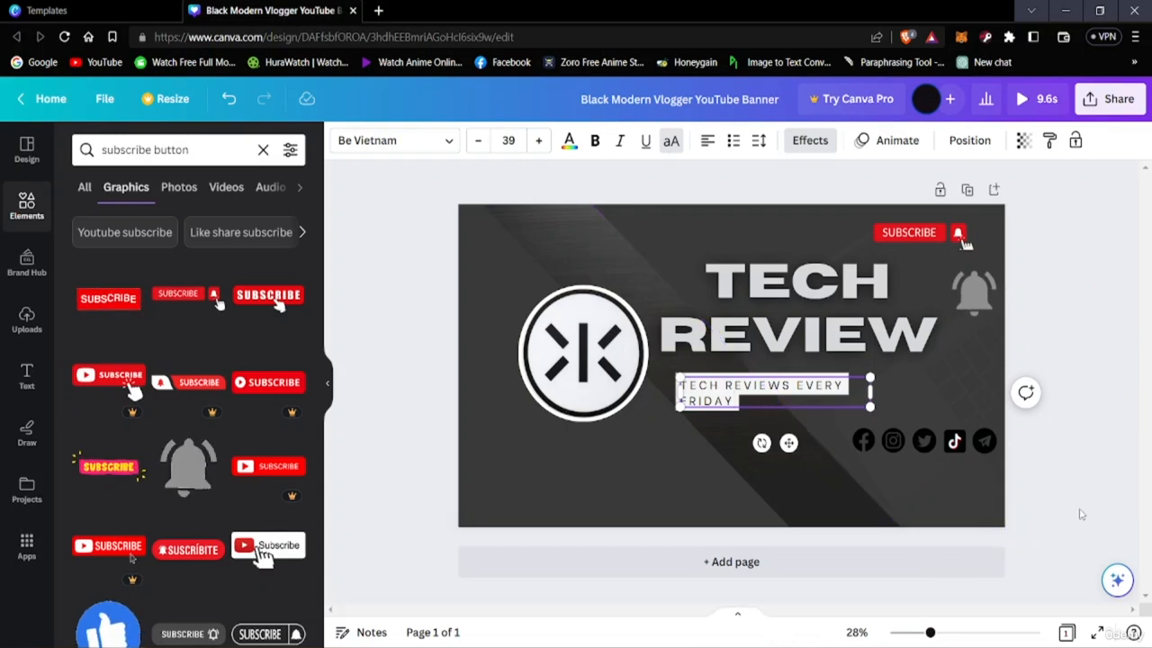
click(946, 487)
click(731, 398)
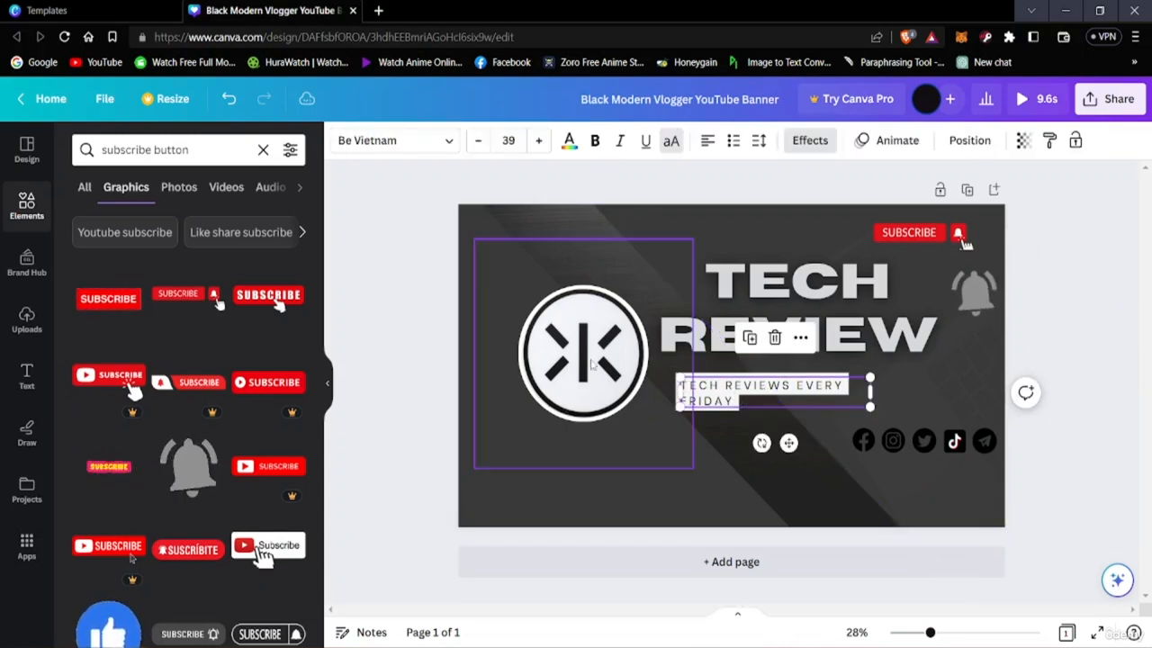
click(569, 142)
click(162, 239)
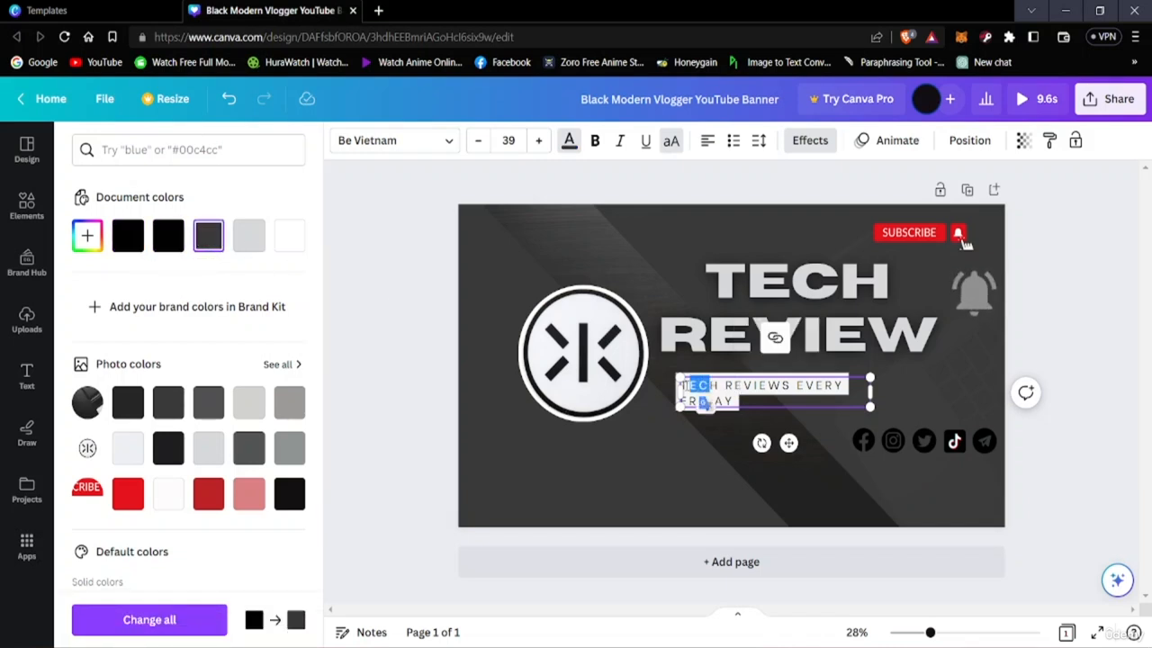
drag(709, 389, 731, 400)
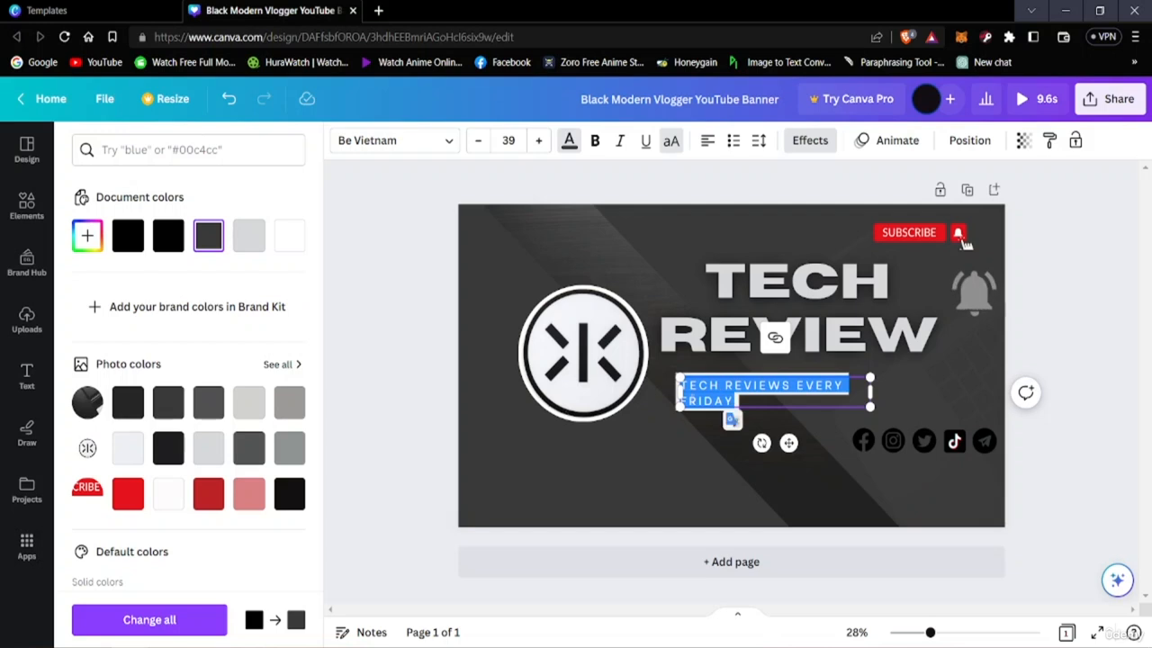
click(158, 250)
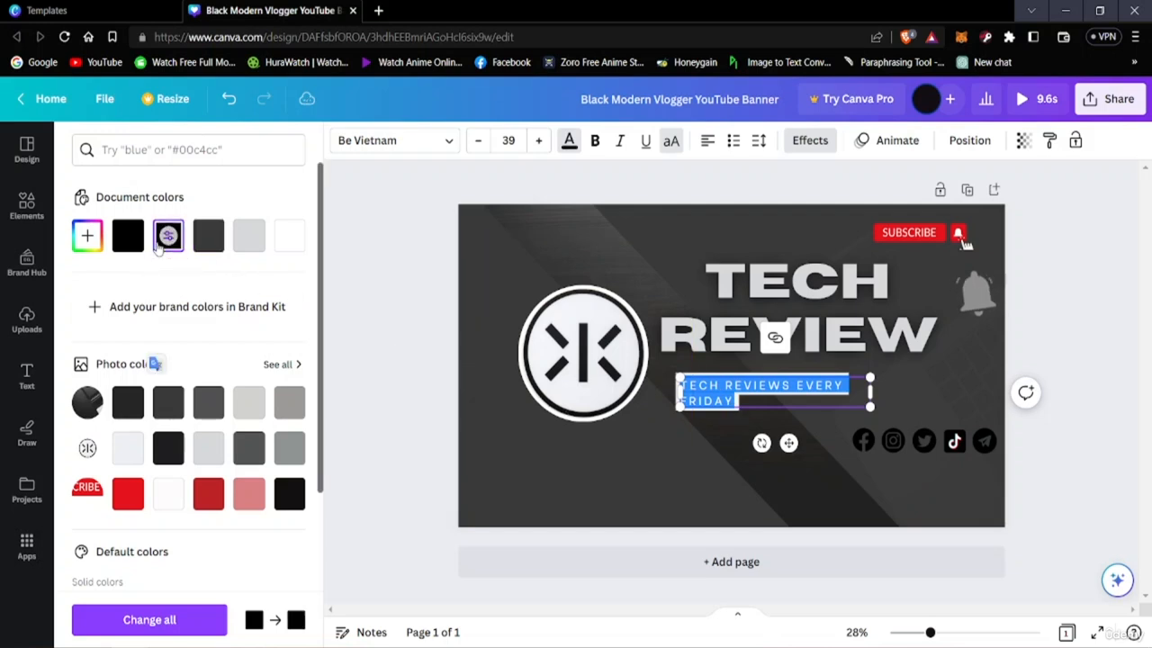
click(1096, 522)
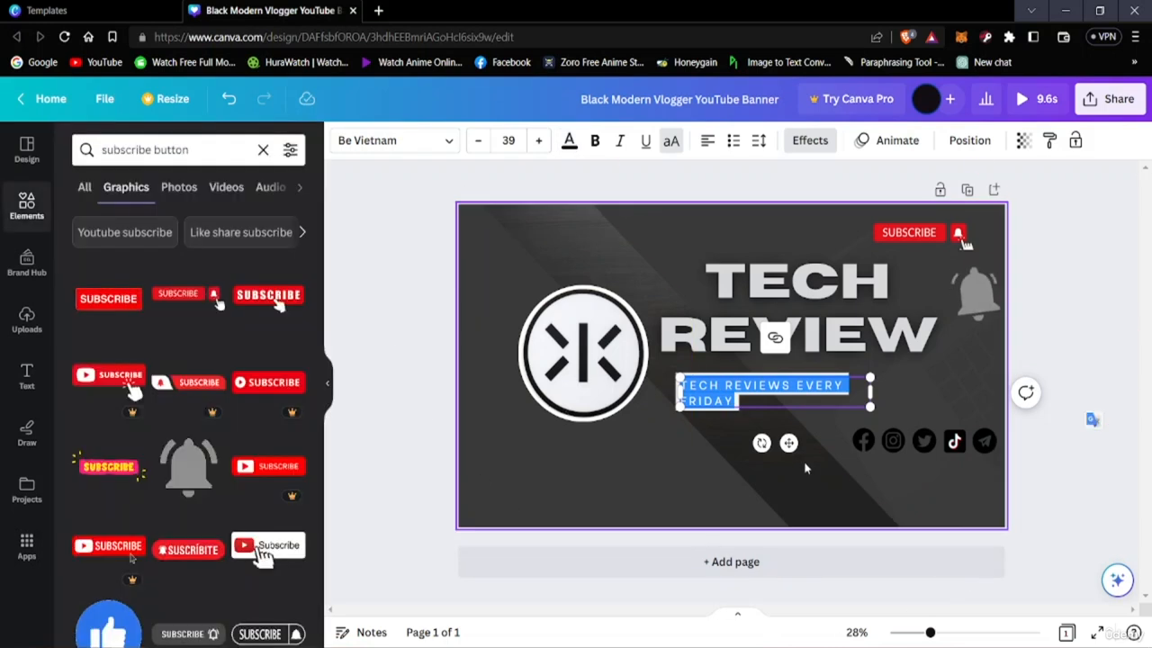
click(481, 604)
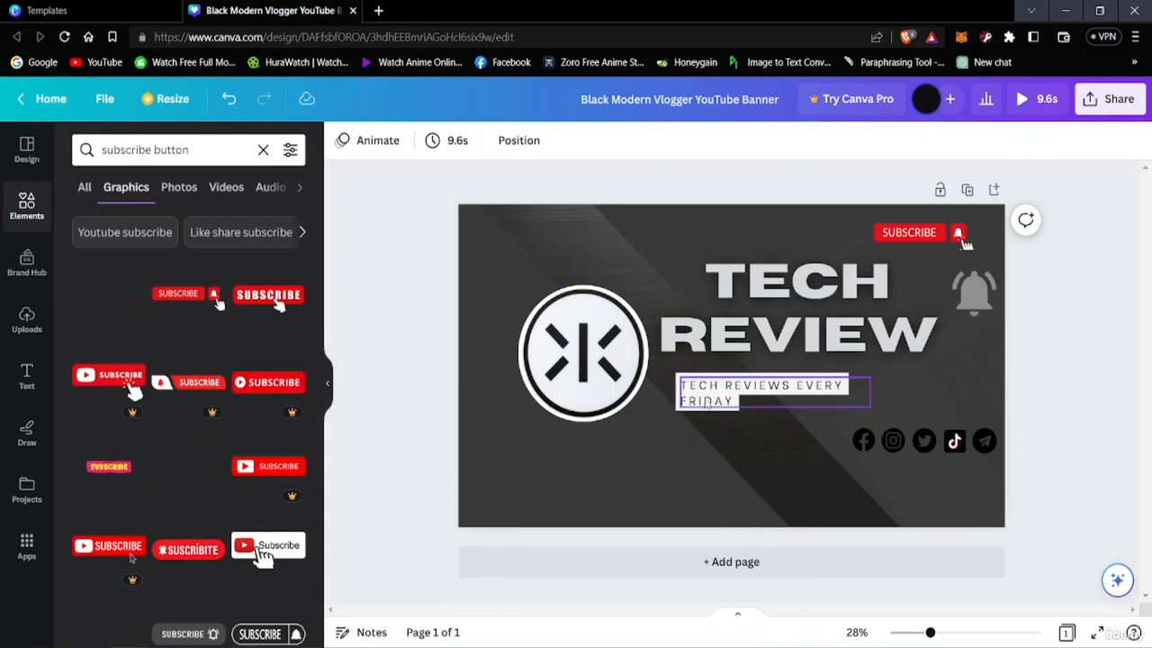
Compare the two black document colours on the tagline text
click(711, 393)
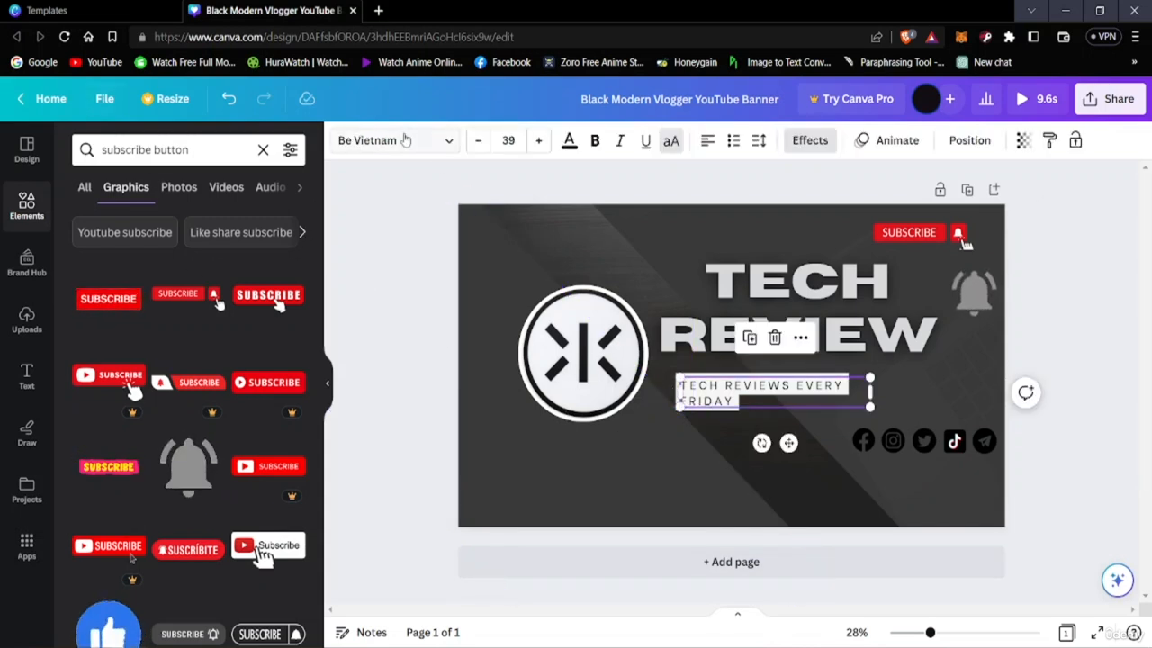
click(563, 144)
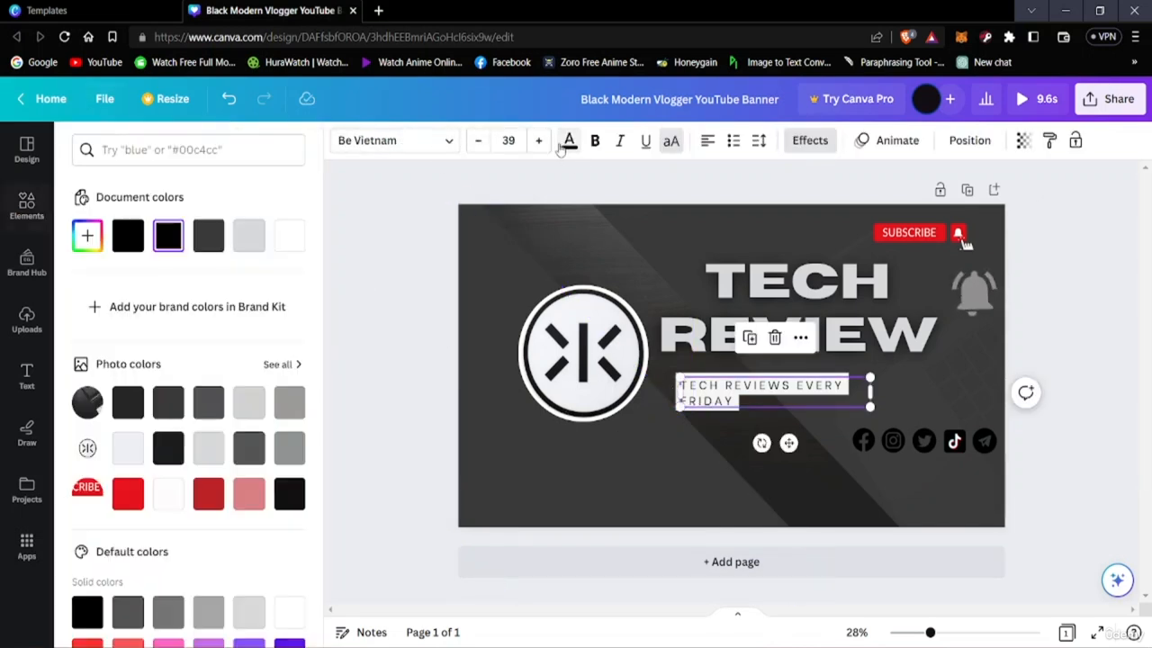
click(128, 243)
click(171, 241)
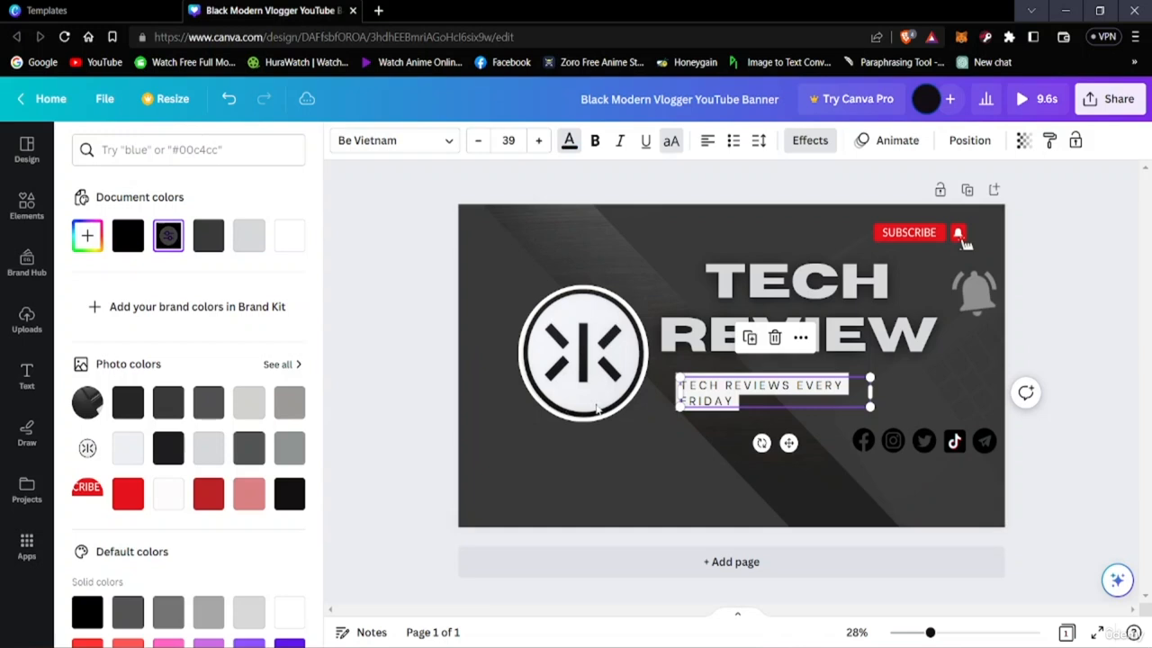
Change the font of the entire TECH REVIEWS EVERY FRIDAY tagline to Noto Serif
click(727, 388)
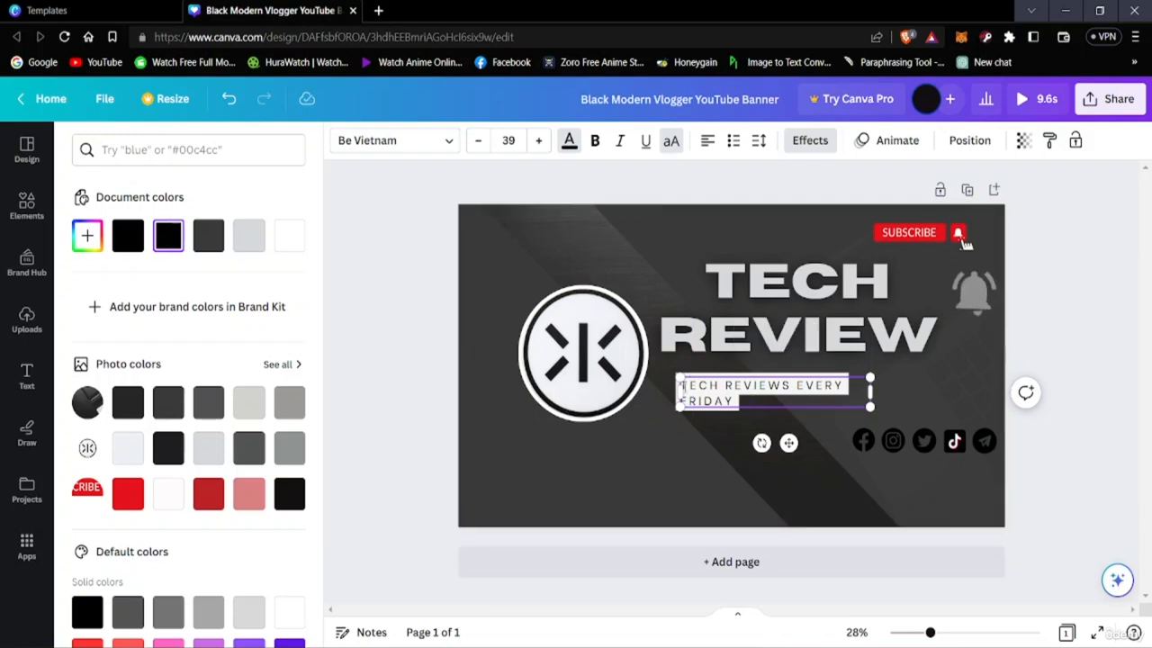
key(ctrl+a)
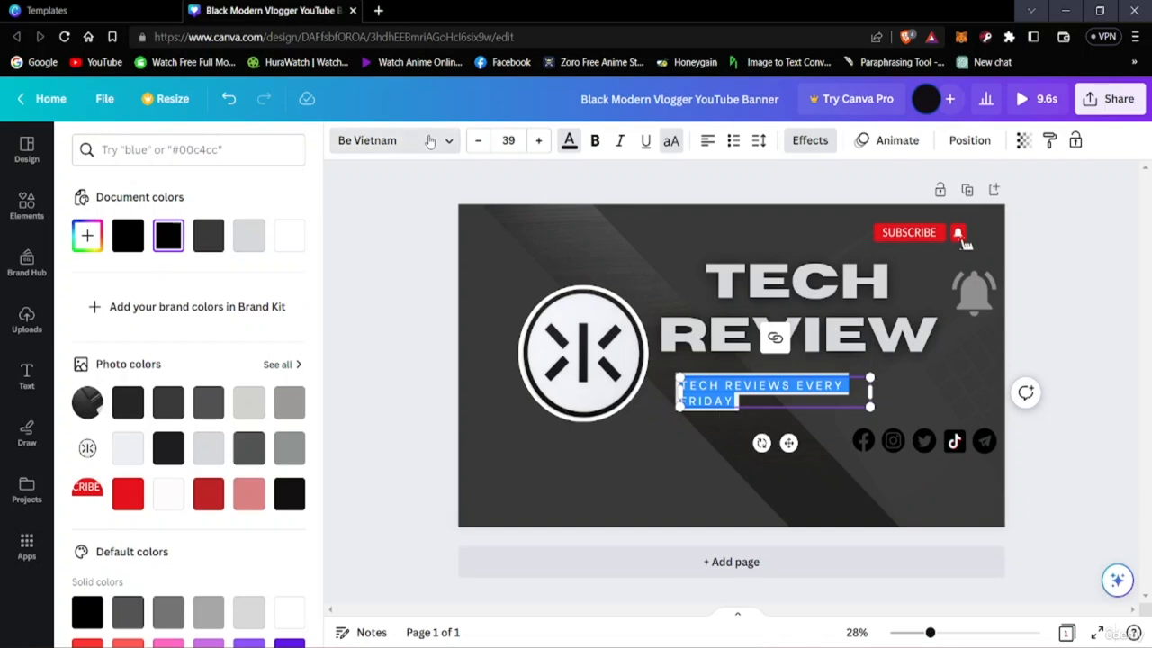
click(396, 141)
scroll(170, 380, down, 10)
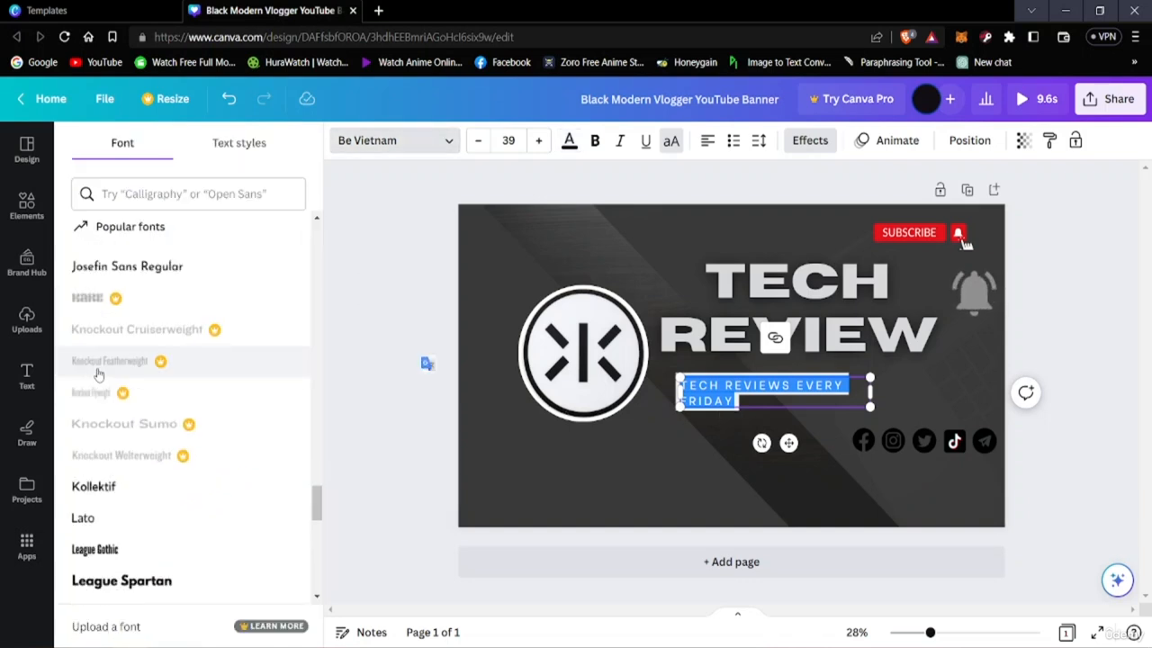
scroll(135, 409, down, 6)
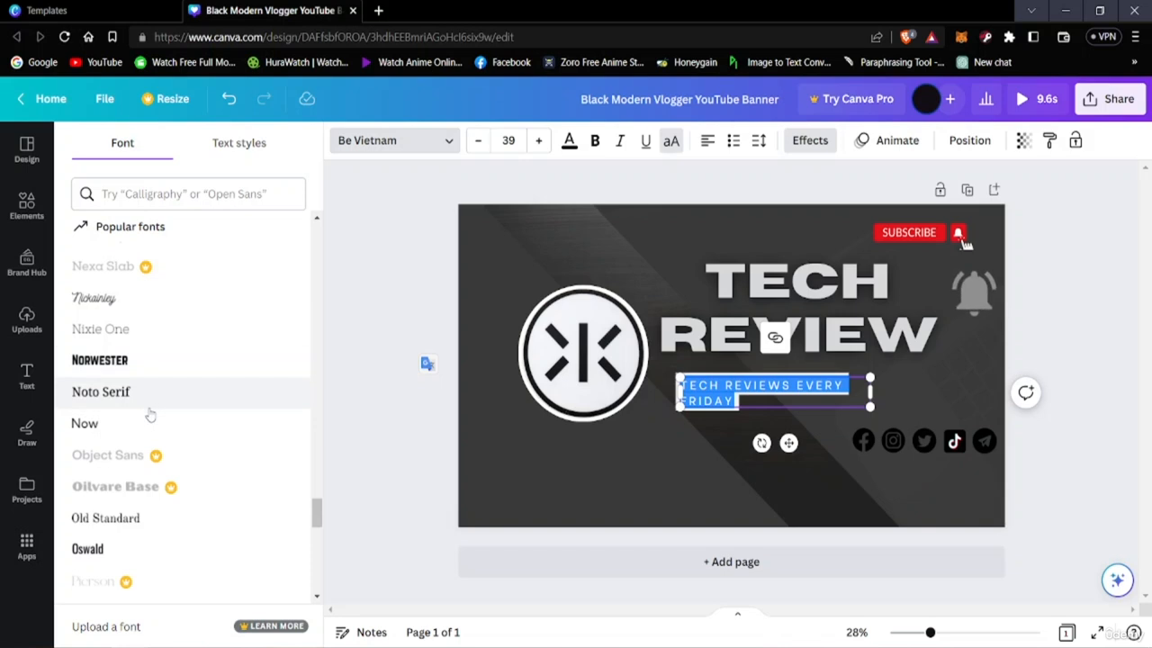
click(153, 405)
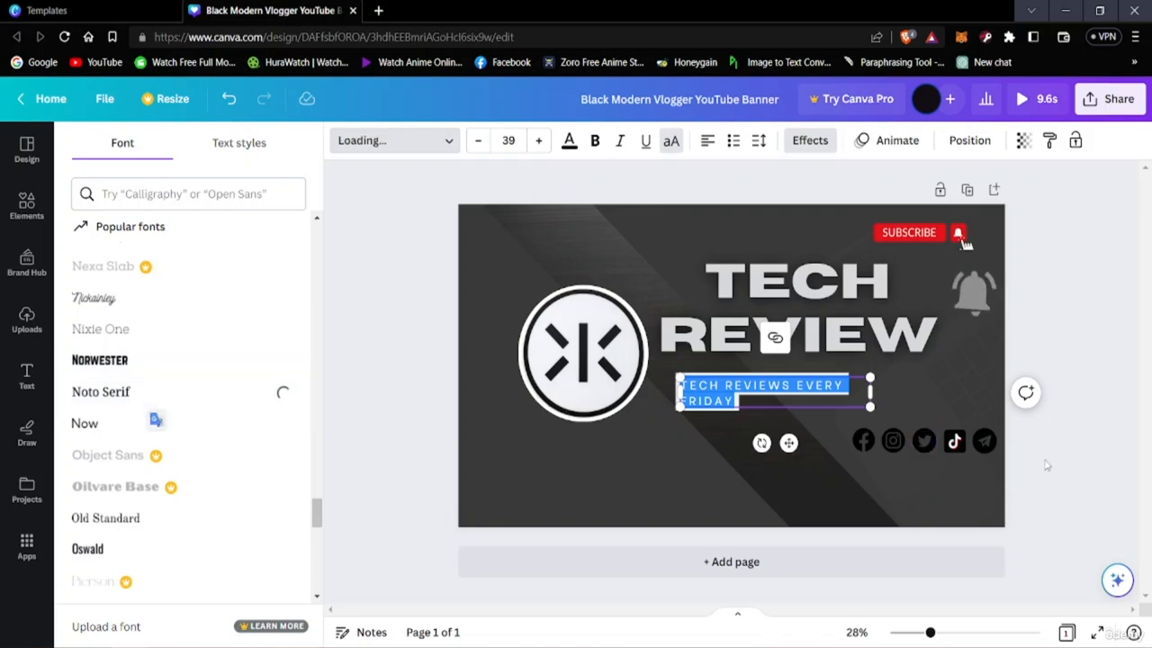
click(1076, 496)
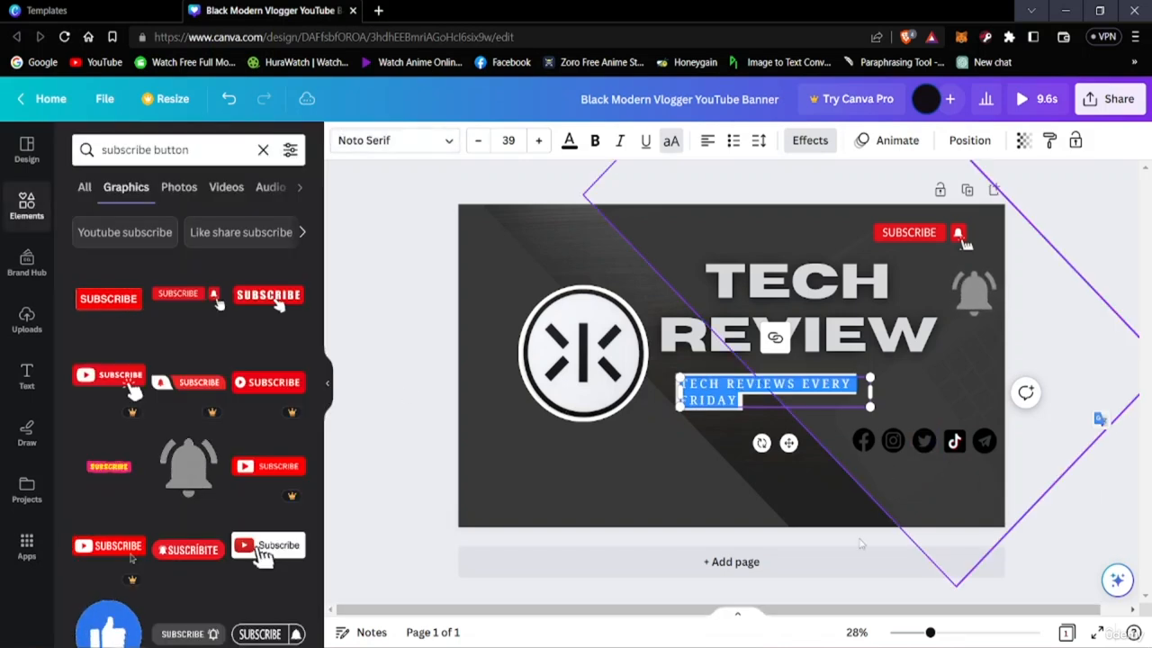
click(401, 588)
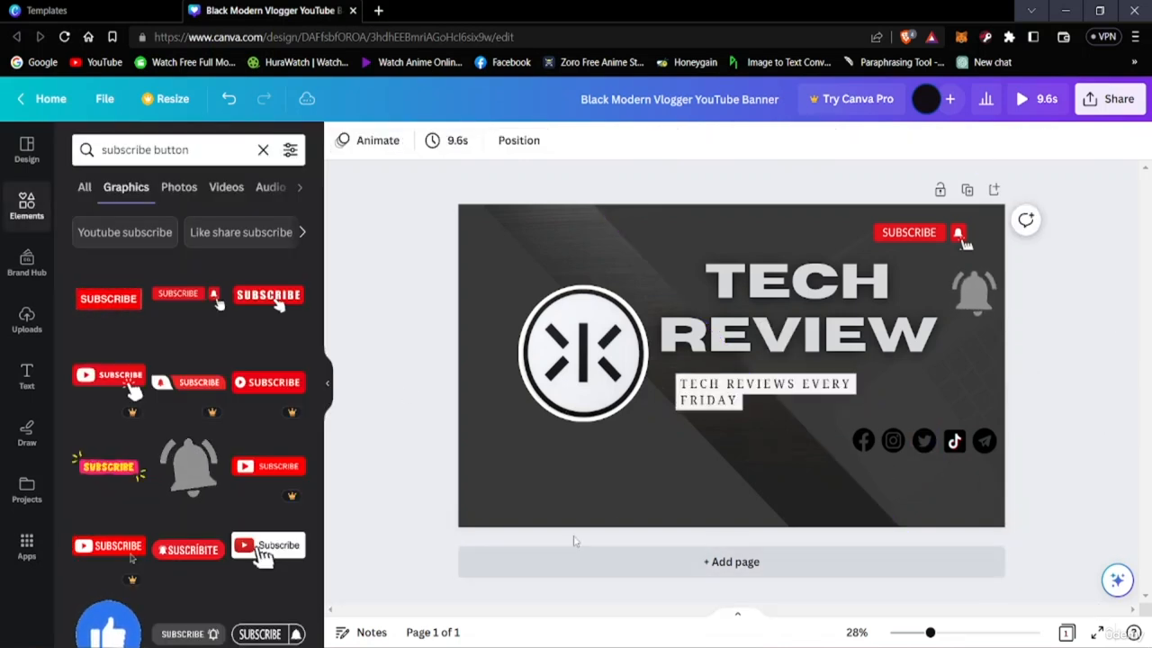
Set the tagline's font size to 41 and recolour its text with the second-darkest charcoal from the background photo's colours
click(682, 389)
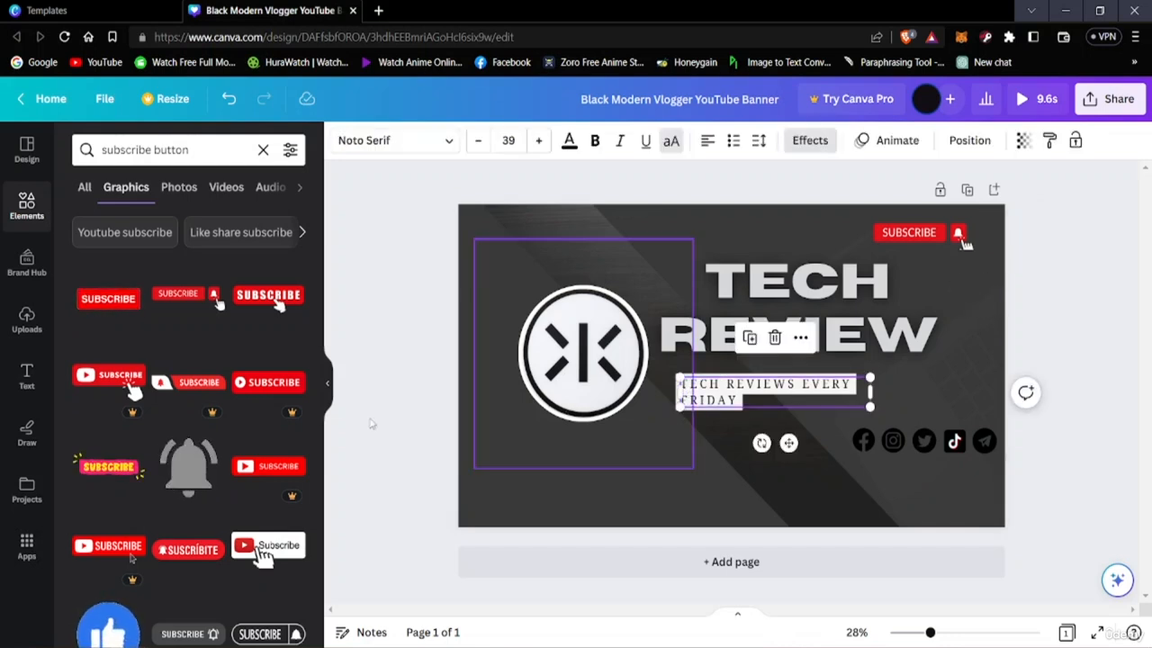
click(538, 141)
click(538, 140)
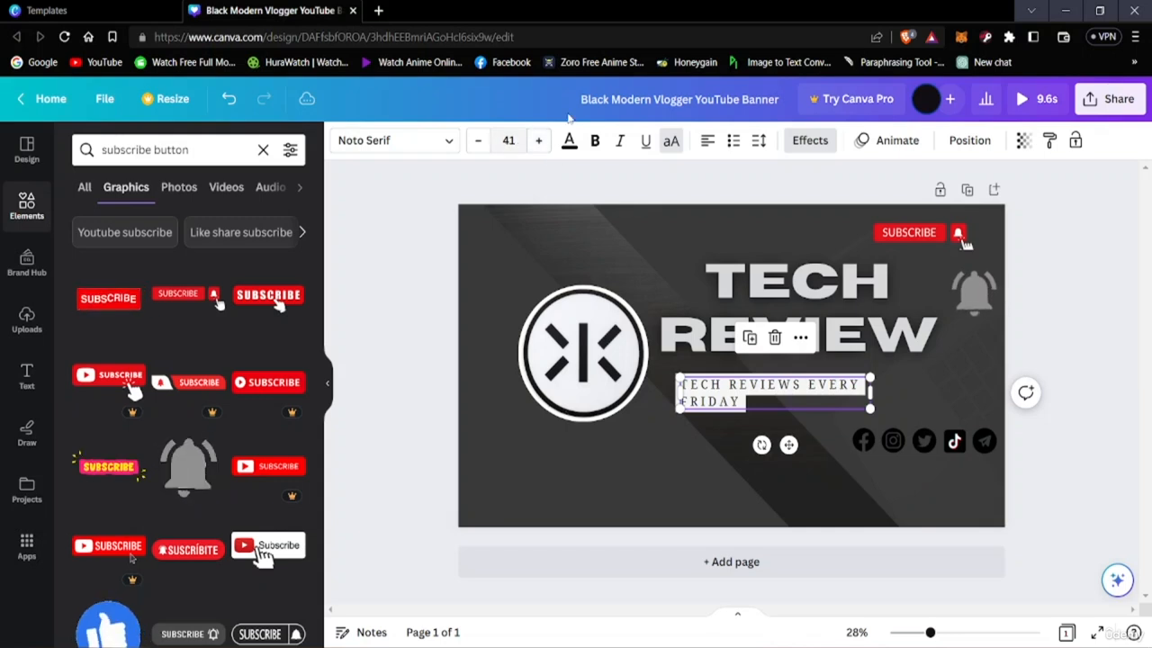
click(569, 142)
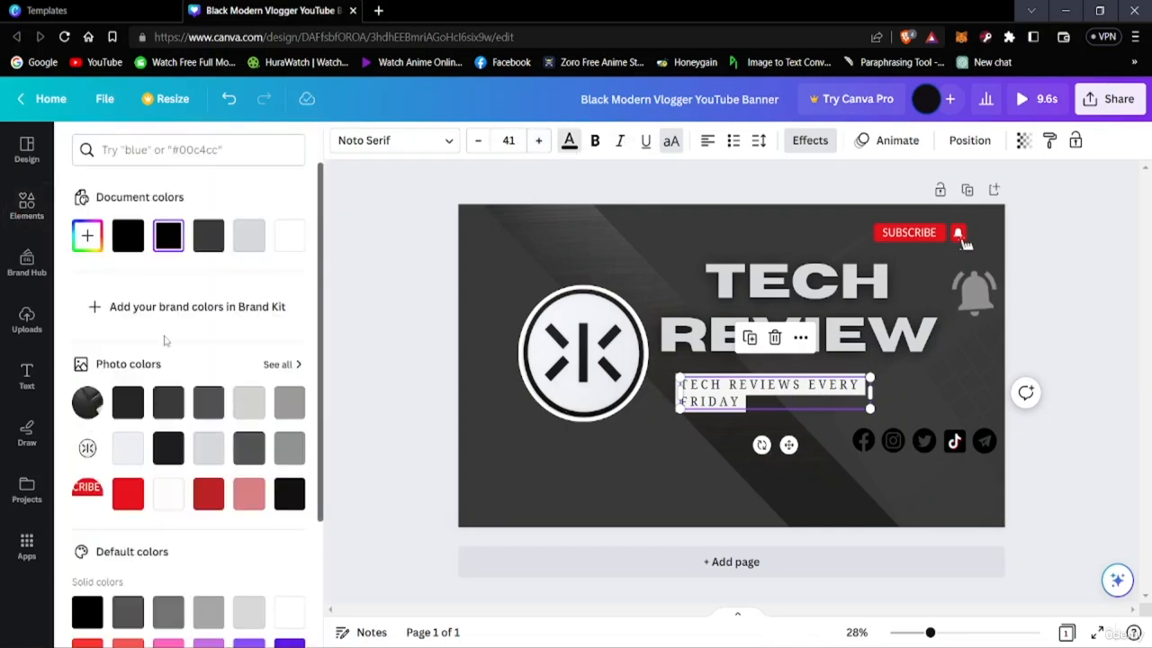
click(128, 241)
click(141, 245)
click(211, 241)
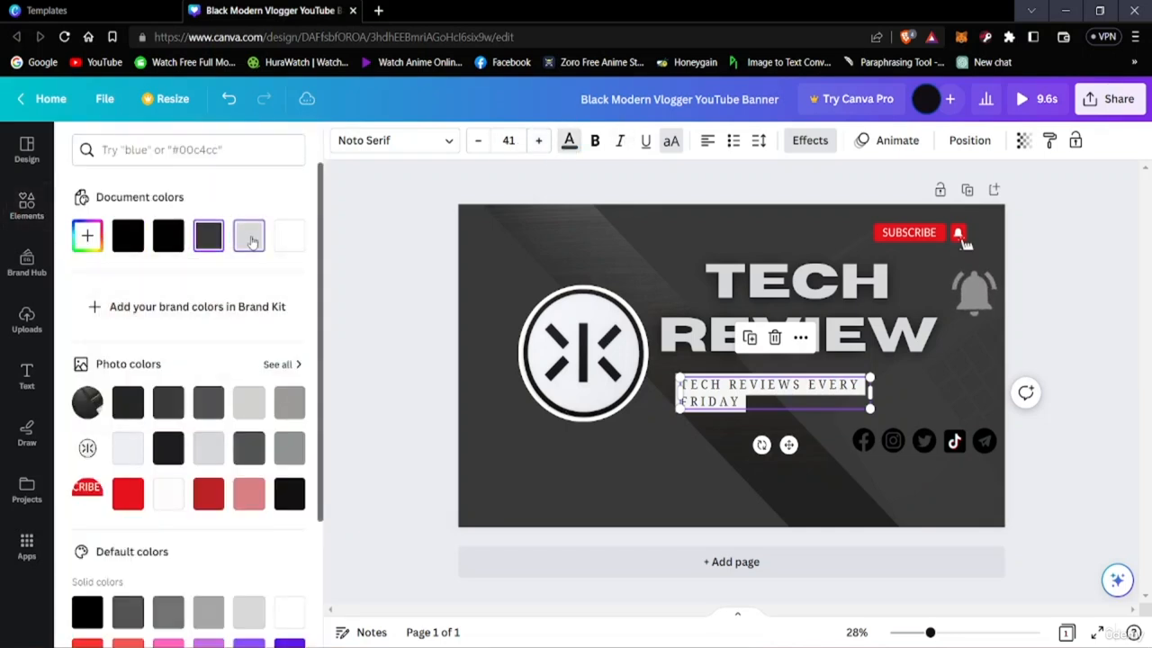
click(251, 242)
click(130, 242)
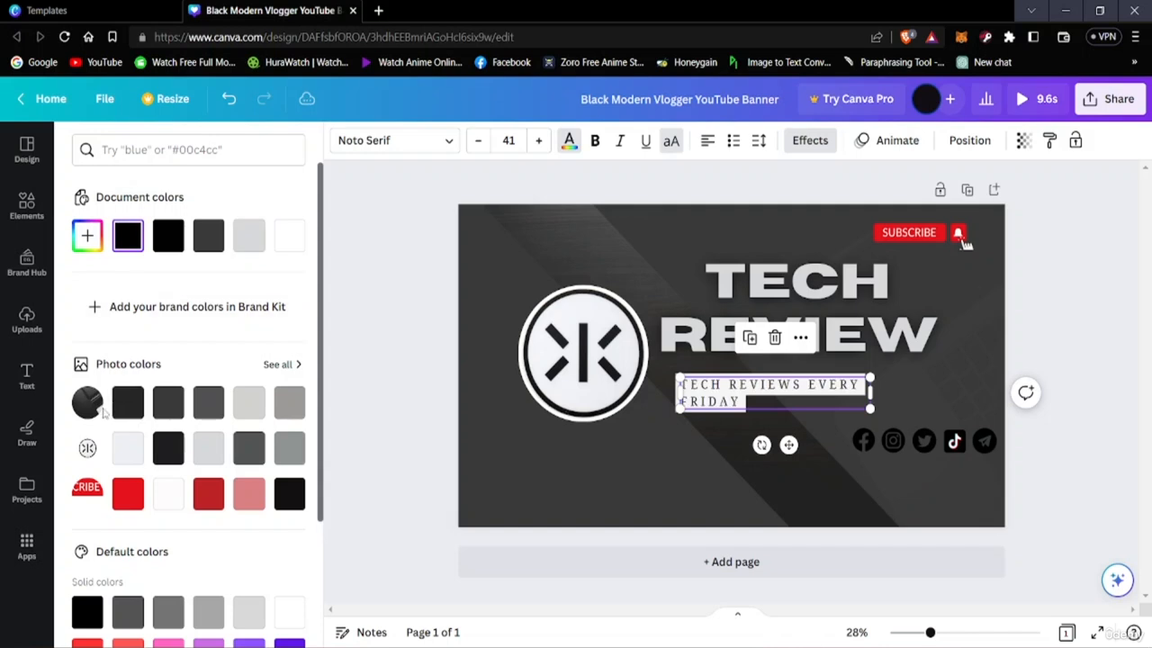
click(128, 402)
click(168, 403)
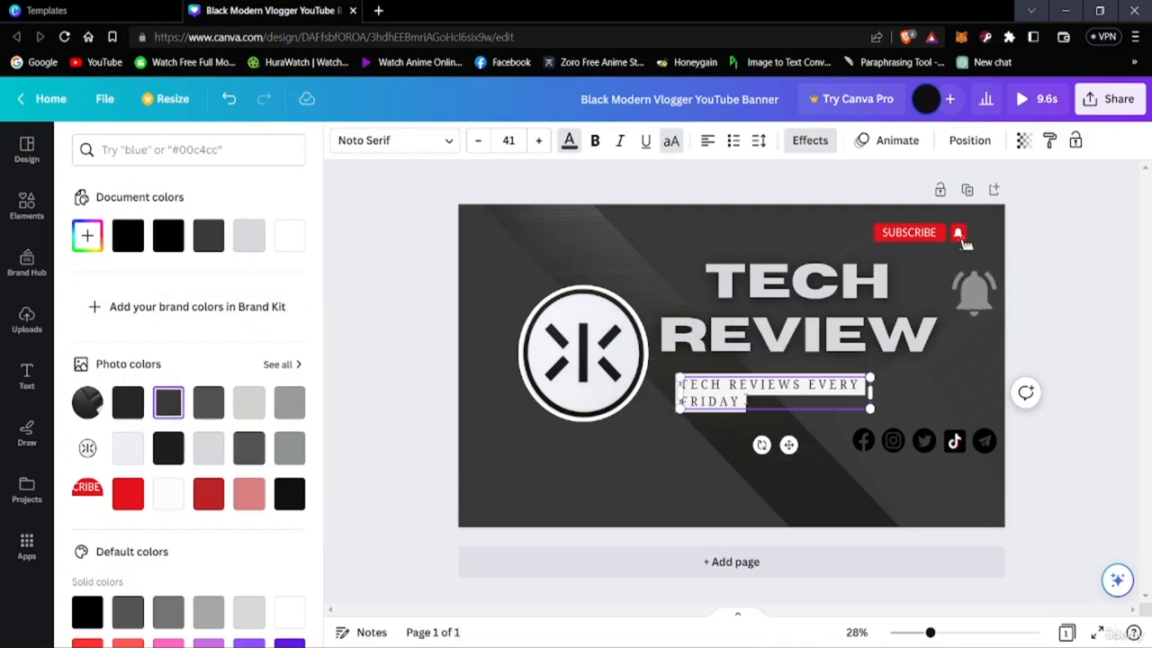
right_click(748, 394)
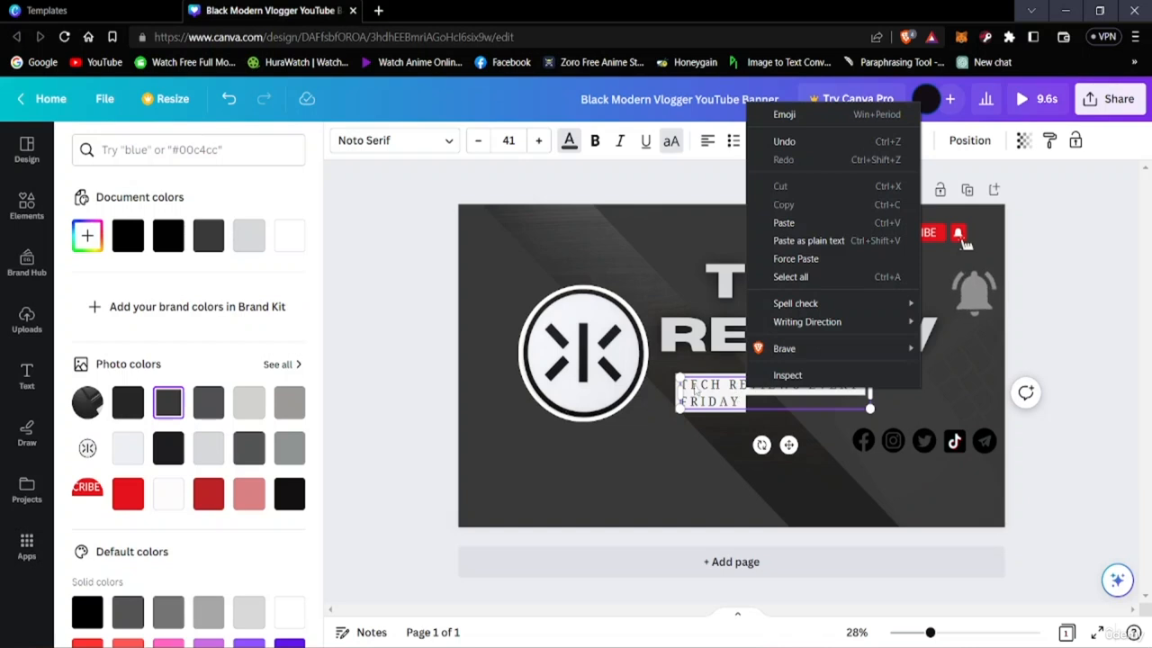
Try greys from the logo's photo colours, the subscribe graphic's white and the lightest default solid grey on the whole TECH REVIEWS EVERY FRIDAY tagline
click(682, 385)
key(ctrl+a)
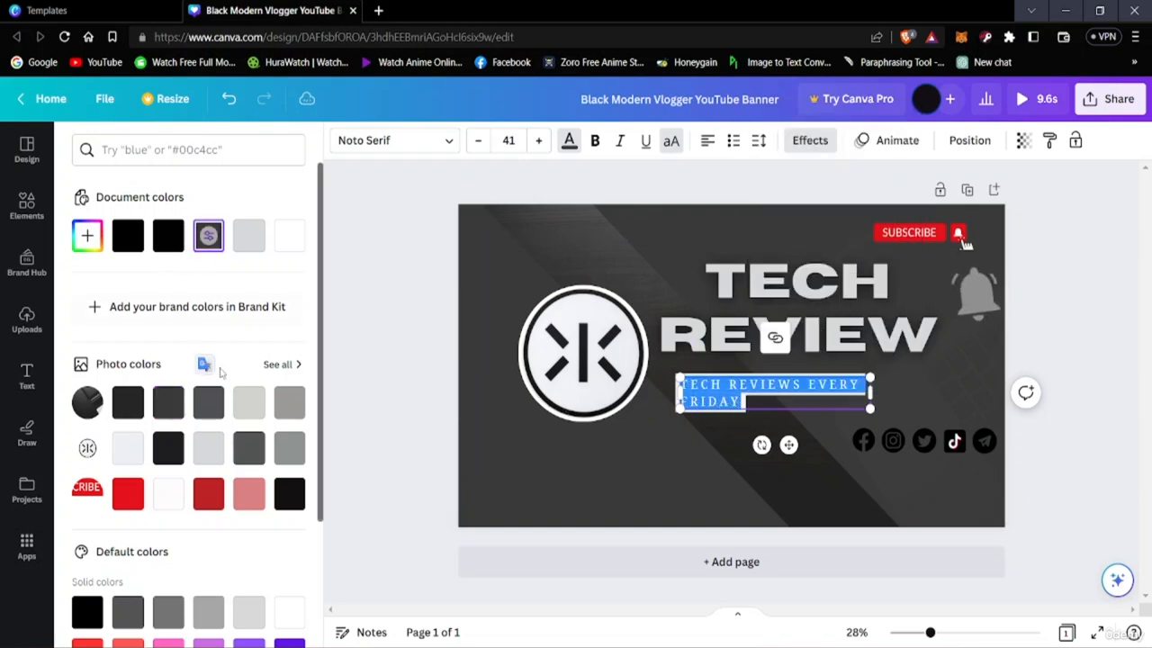
click(210, 449)
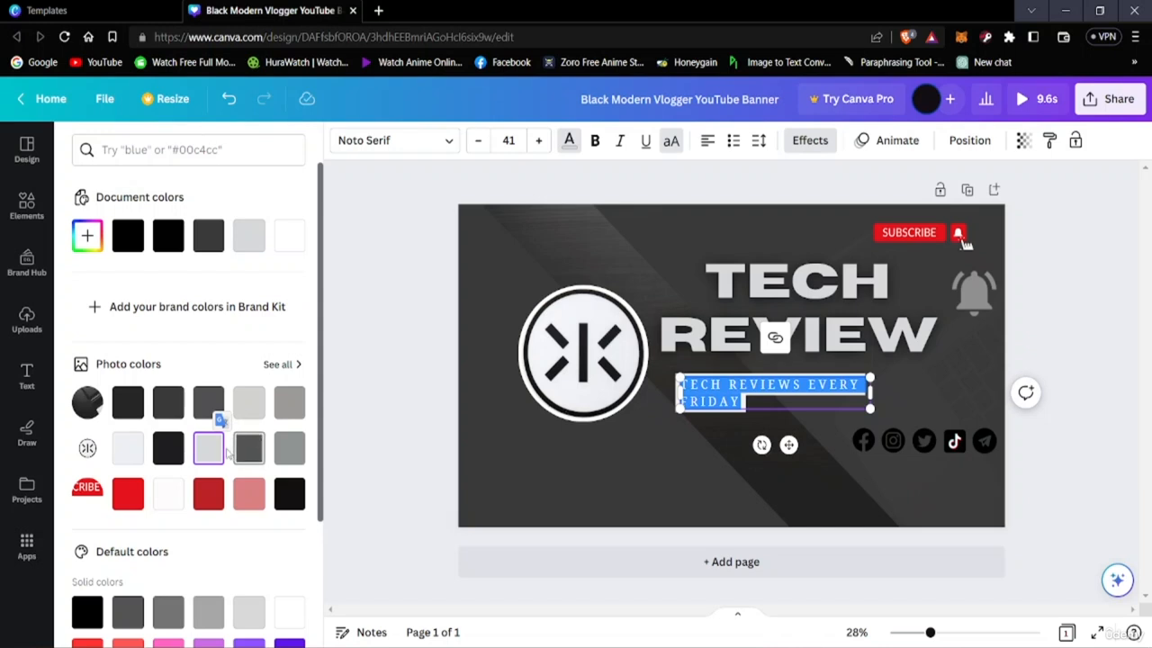
click(249, 445)
click(289, 445)
scroll(141, 564, down, 1)
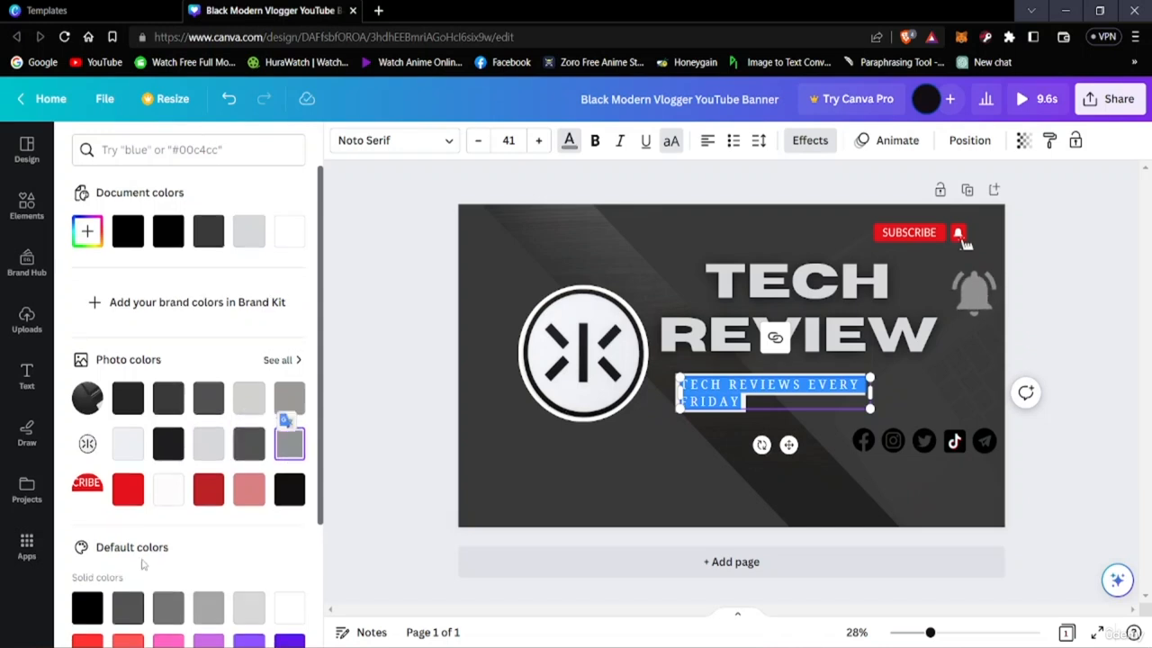
scroll(141, 564, down, 2)
click(165, 347)
scroll(160, 360, down, 1)
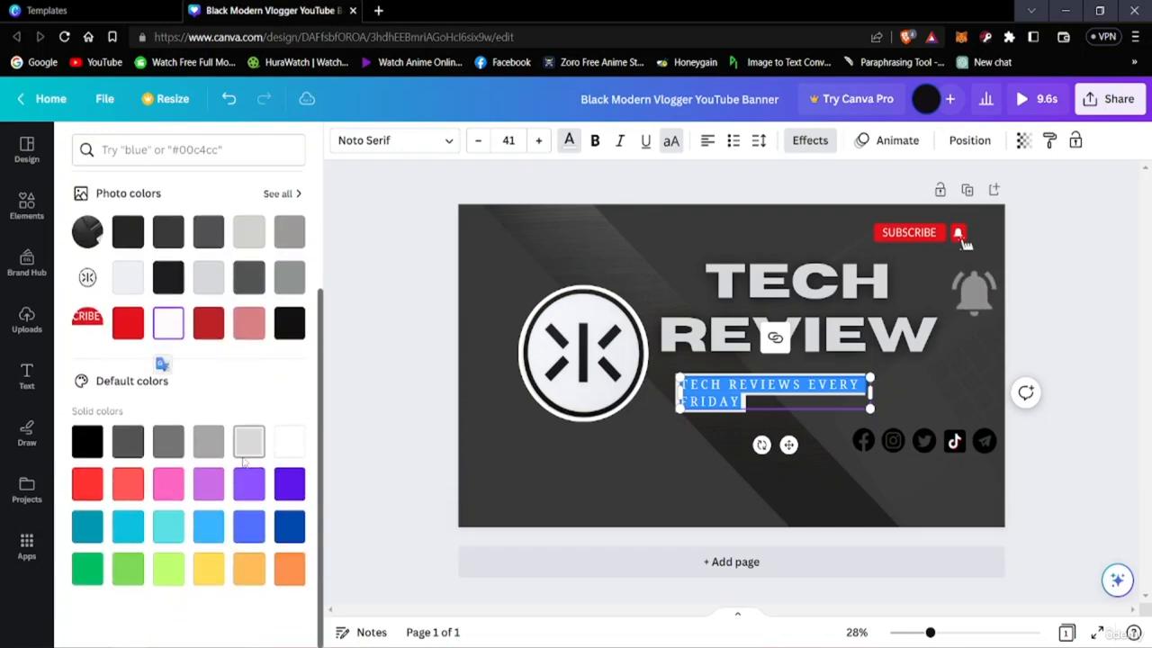
click(248, 430)
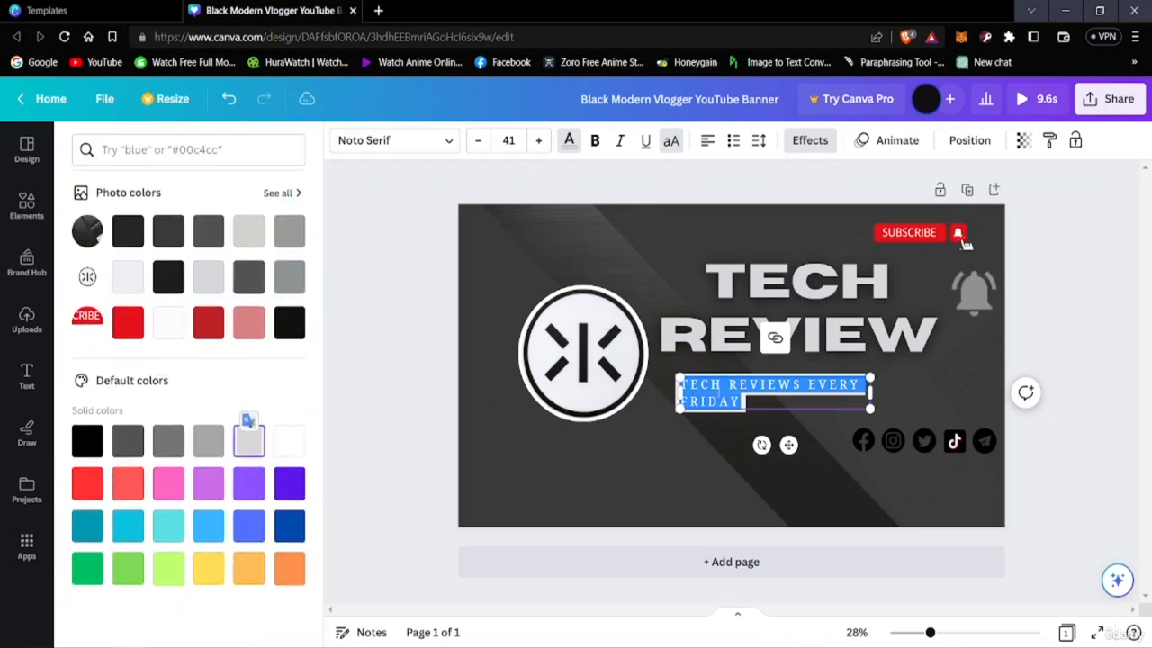
click(1087, 509)
click(578, 585)
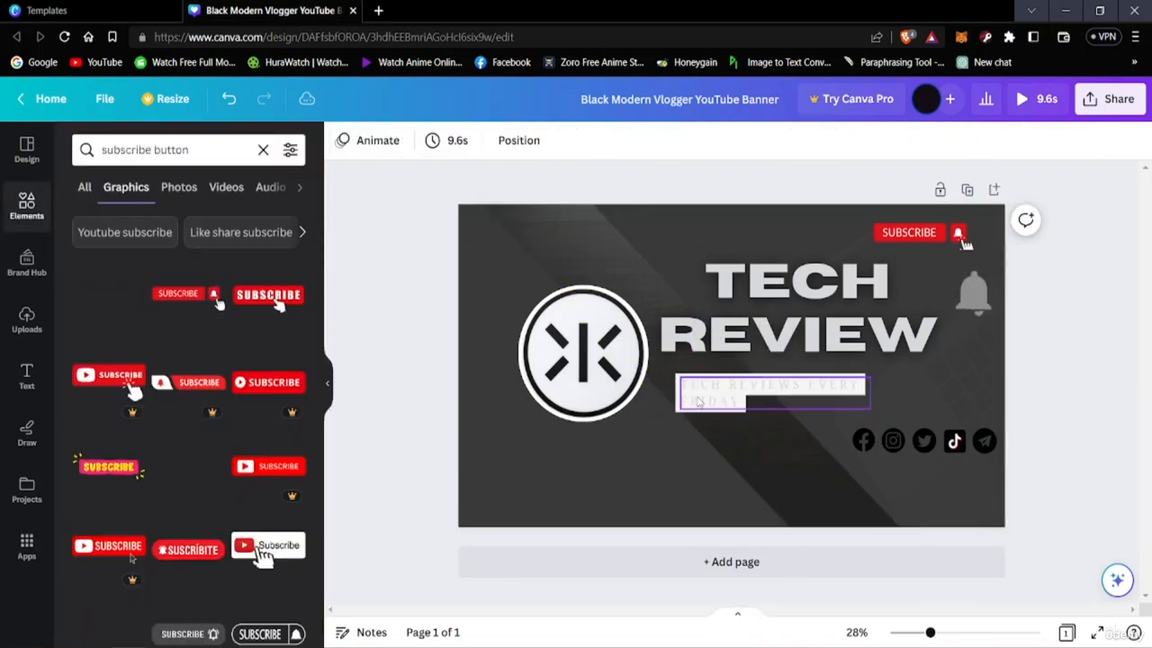
Compare black and grey swatches on the tagline text and apply the third dark grey from the background photo's colours
click(765, 396)
click(567, 141)
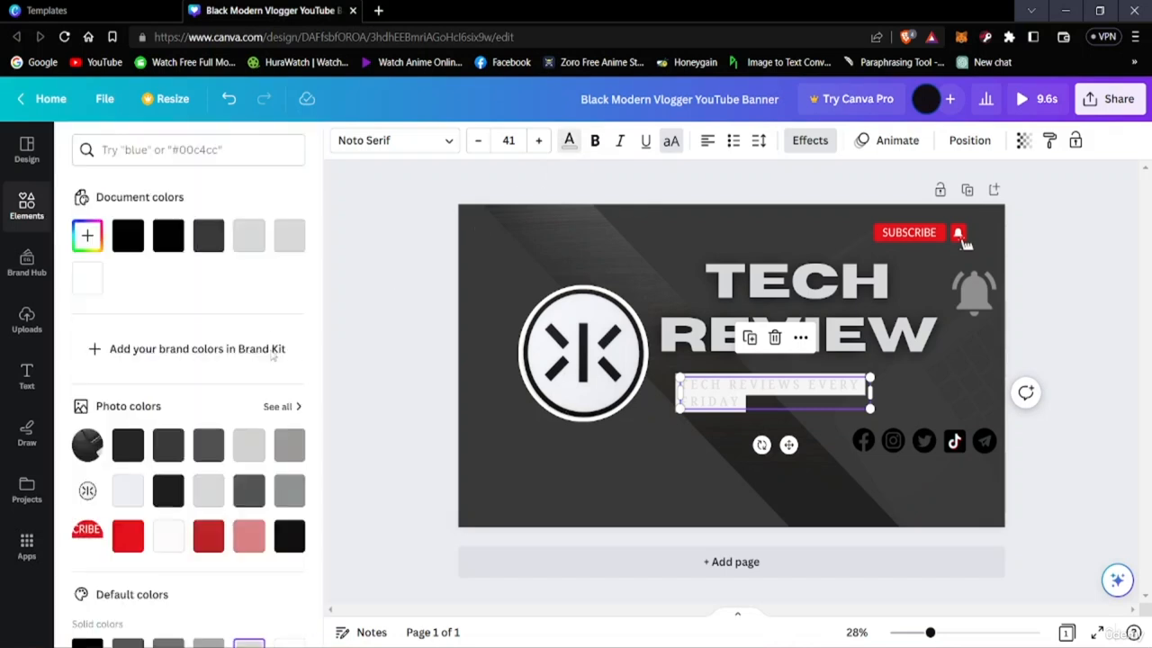
click(164, 240)
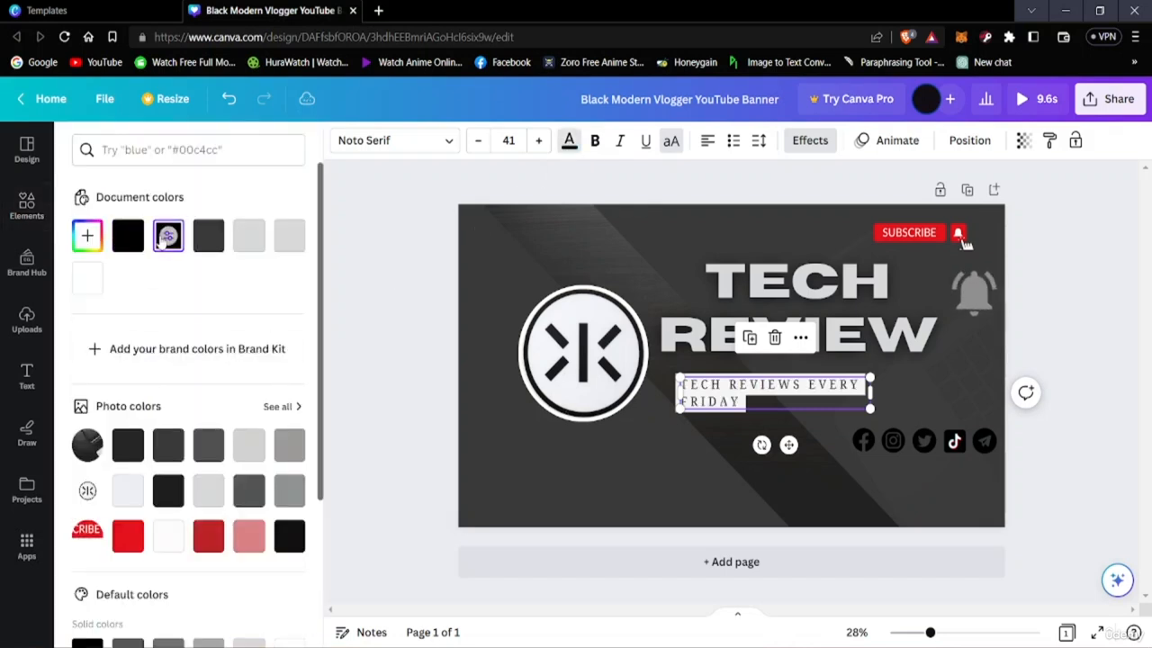
click(208, 241)
click(207, 446)
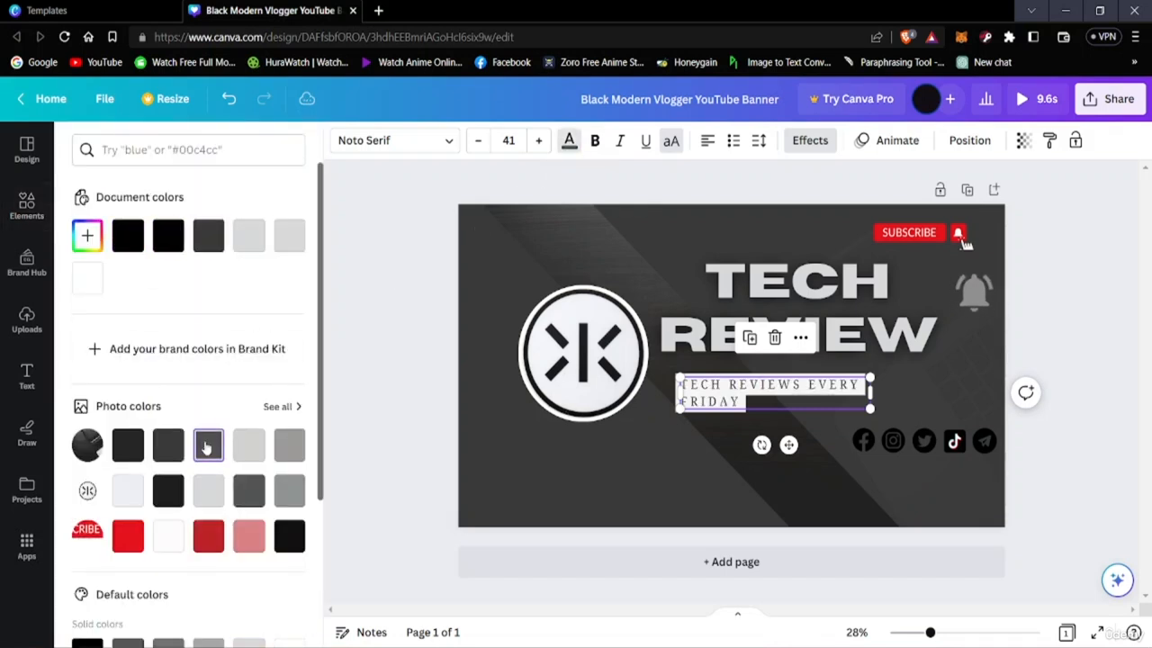
click(248, 450)
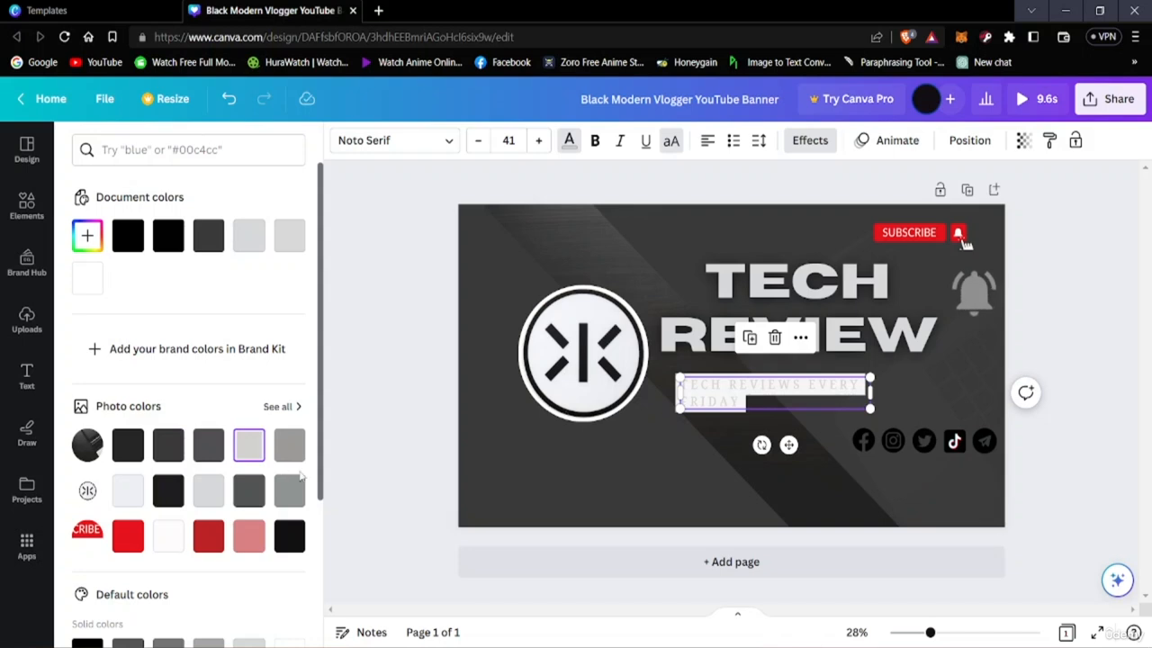
click(208, 445)
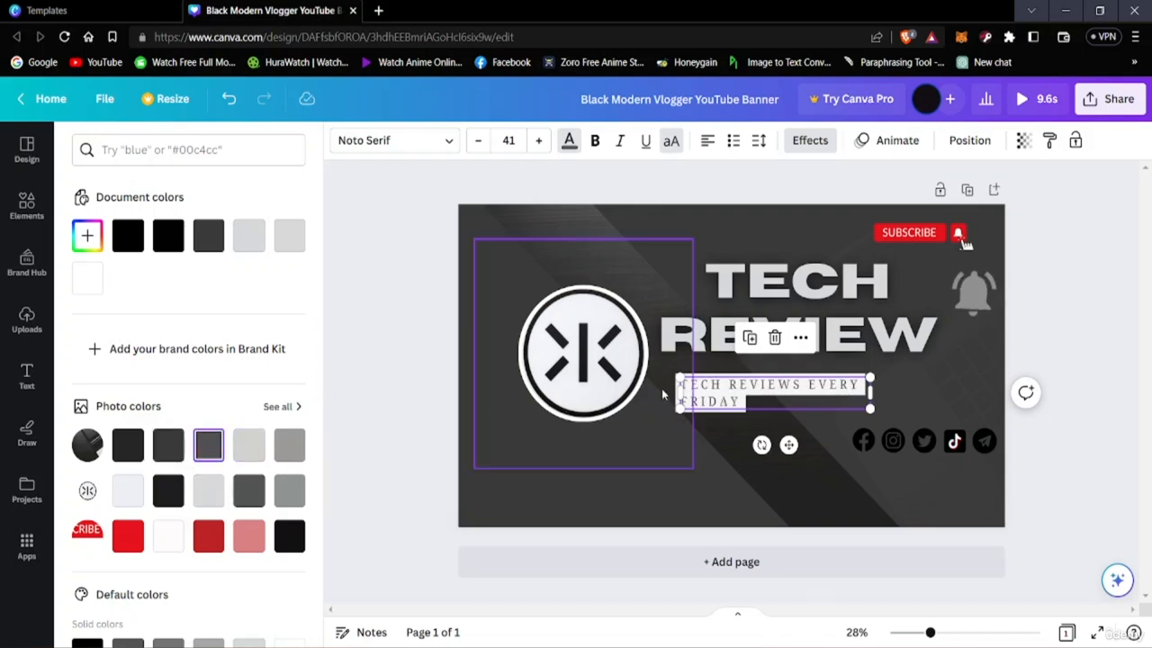
Move the tagline so it starts under the R of the REVIEW title and change its whole text to the Shrikhand font
mouse_move(686, 389)
mouse_down()
mouse_move(696, 401)
mouse_move(689, 394)
mouse_up()
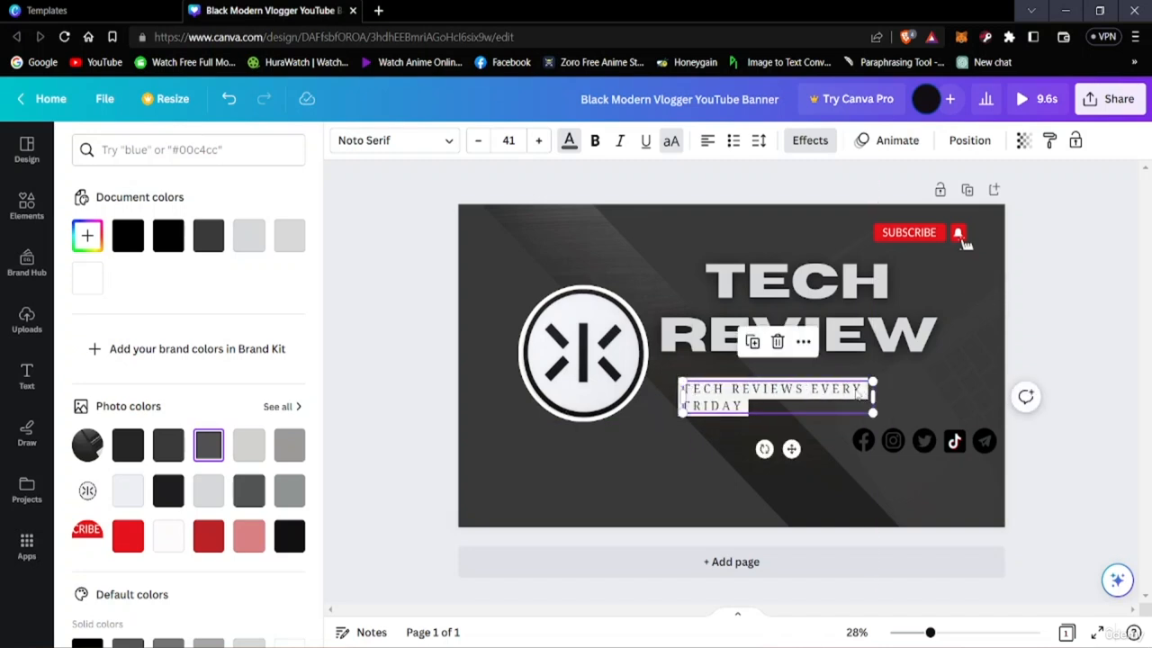
mouse_move(857, 395)
mouse_down()
mouse_move(798, 396)
mouse_move(837, 397)
mouse_up()
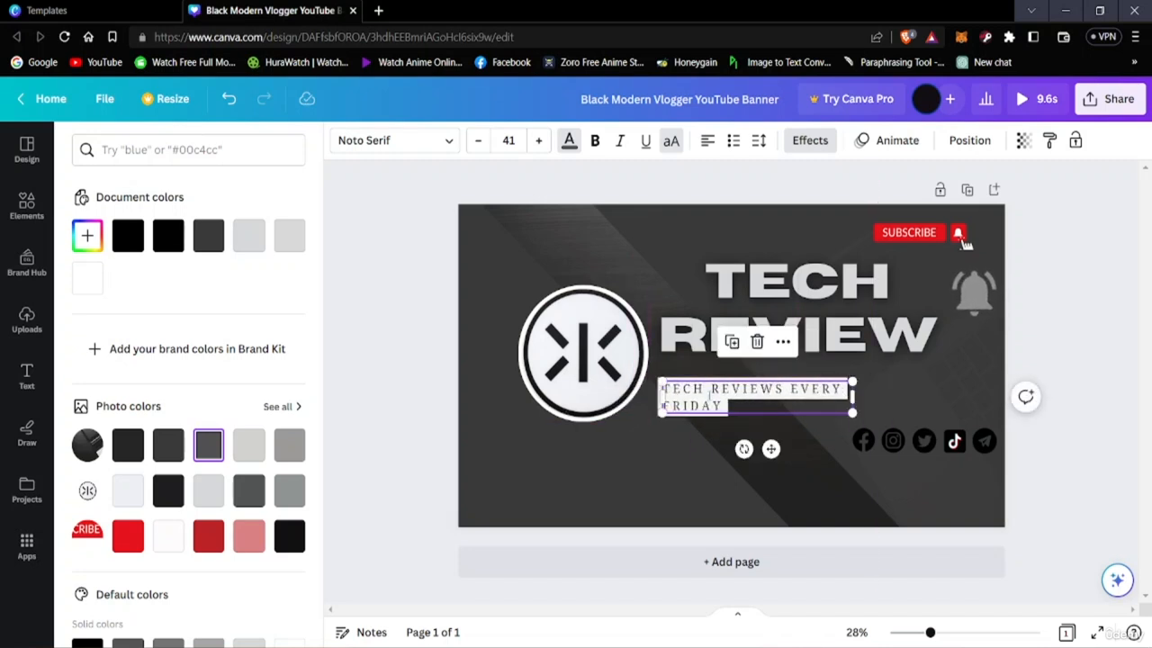
double_click(667, 390)
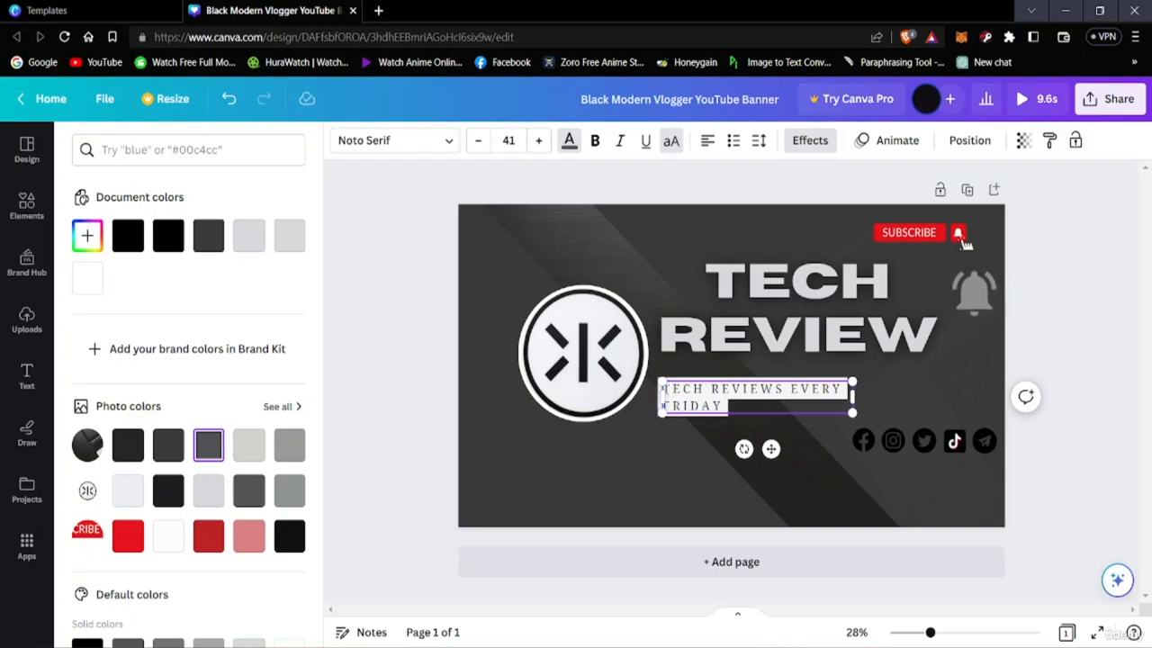
key(ctrl+a)
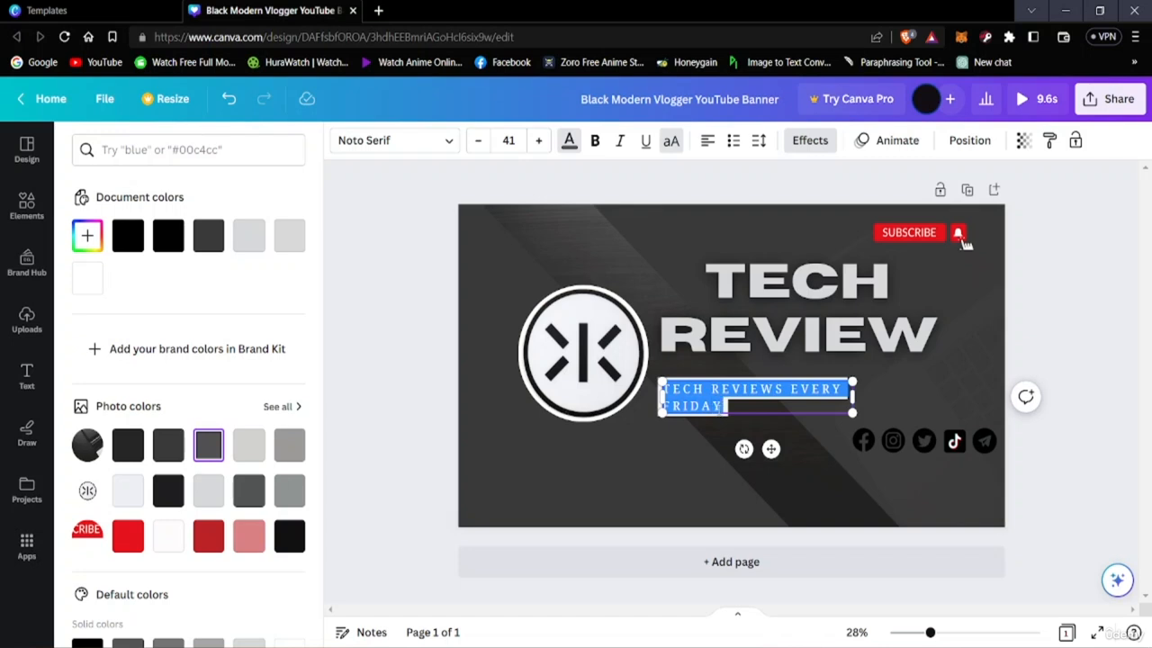
click(389, 140)
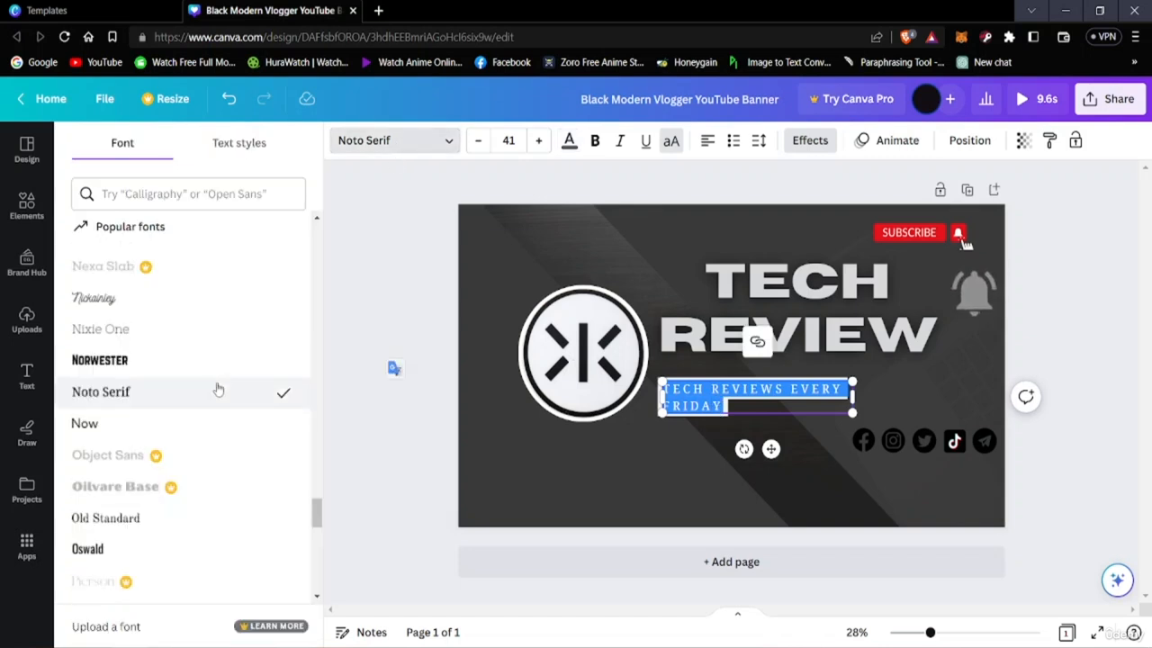
scroll(135, 414, down, 8)
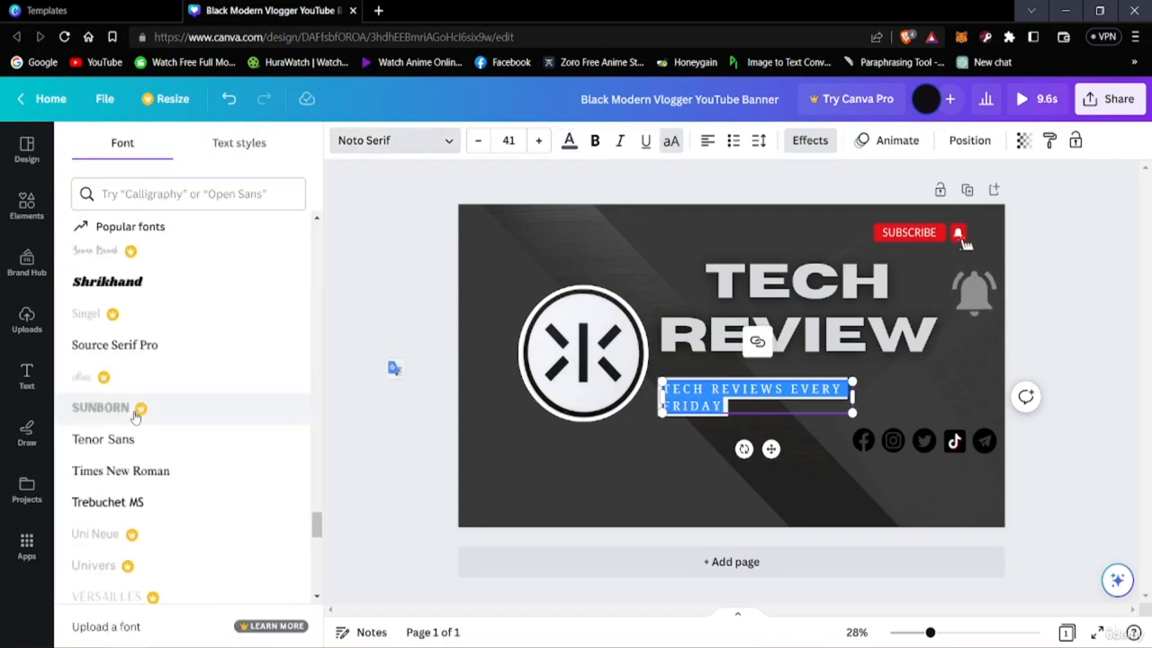
scroll(135, 414, down, 5)
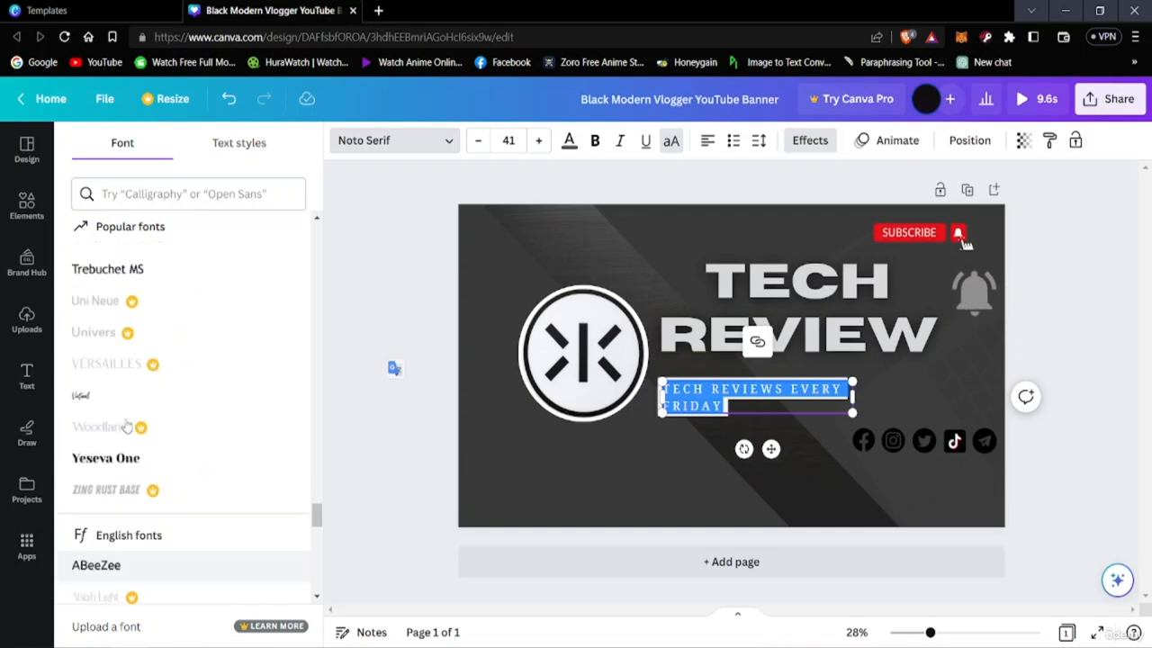
scroll(126, 425, up, 4)
click(129, 369)
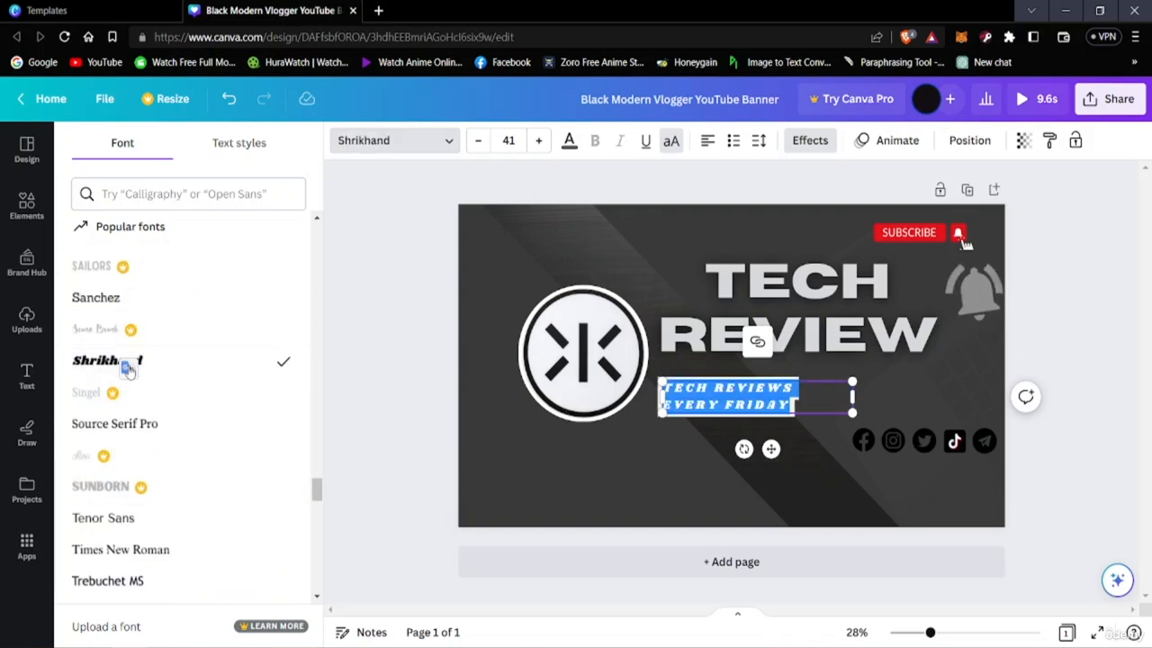
click(1077, 511)
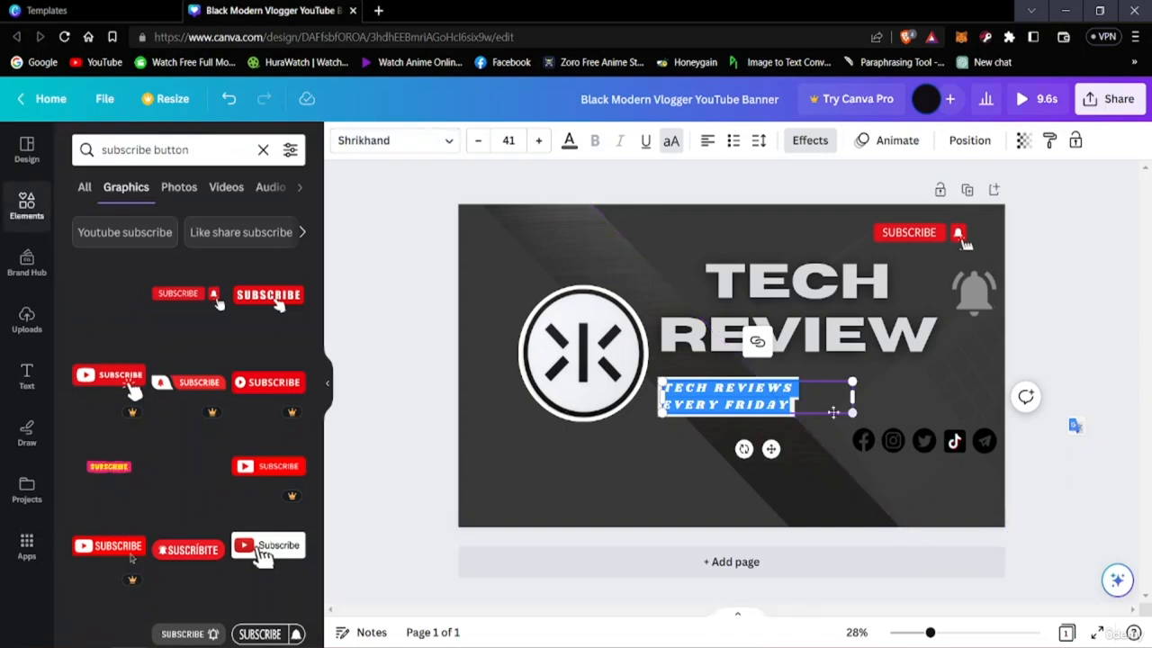
click(792, 441)
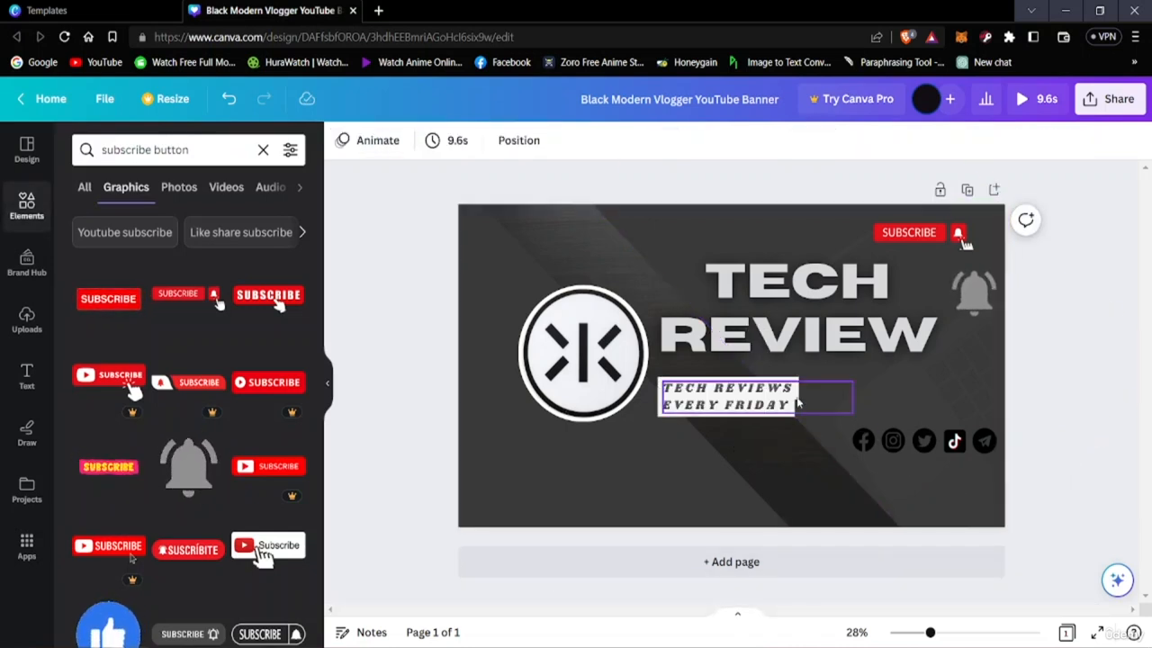
Widen the tagline's text box so TECH REVIEWS EVERY FRIDAY fits on a single line
click(810, 397)
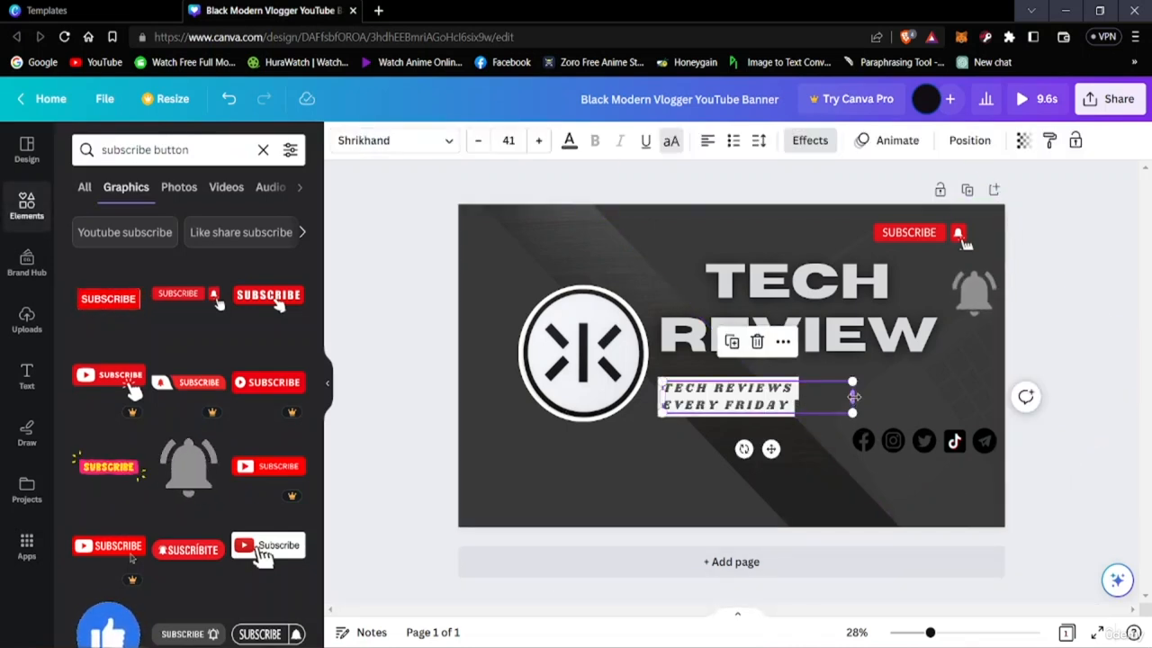
drag(853, 397, 961, 388)
click(1071, 498)
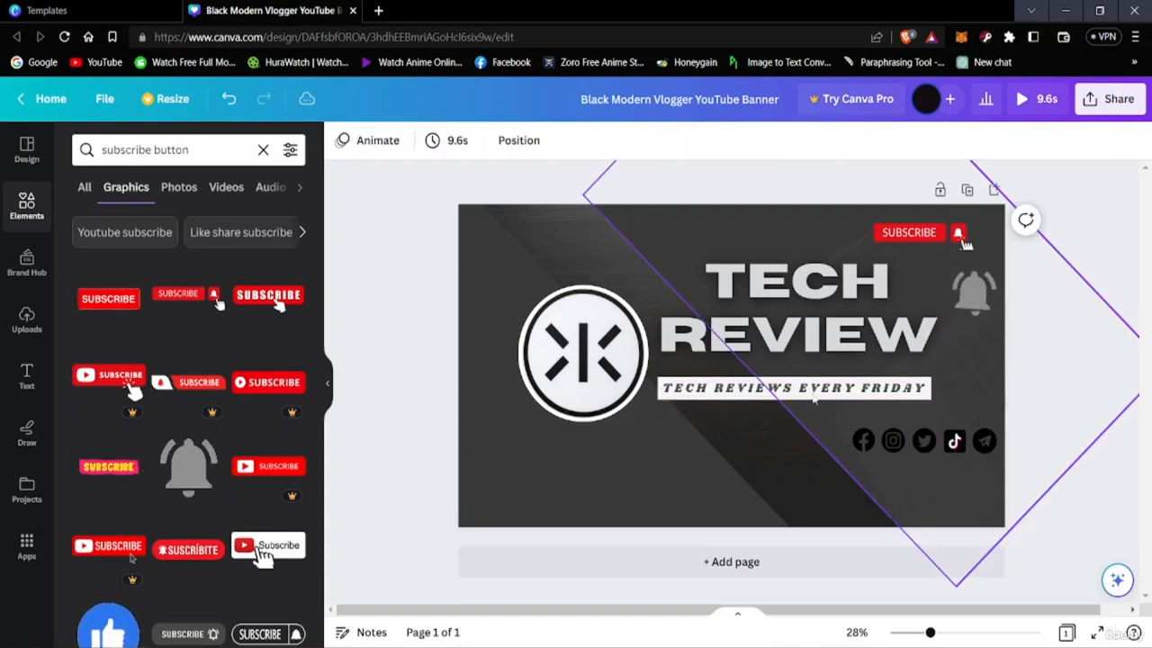
Try the two black document colours on the entire Shrikhand tagline
click(728, 389)
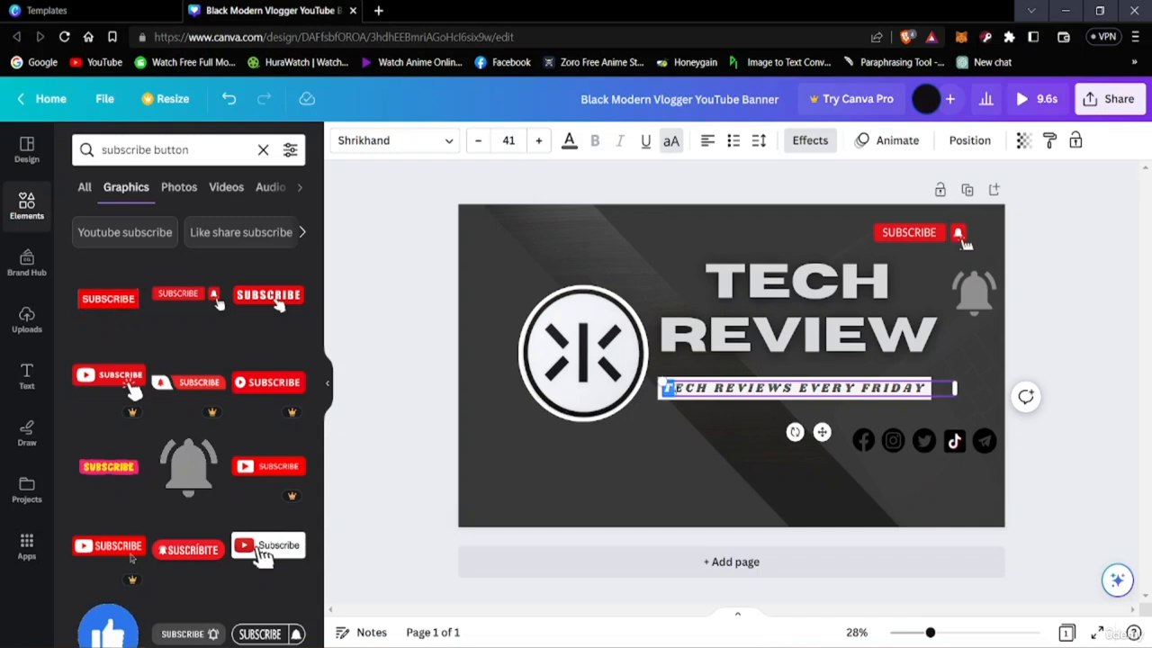
drag(667, 388, 918, 387)
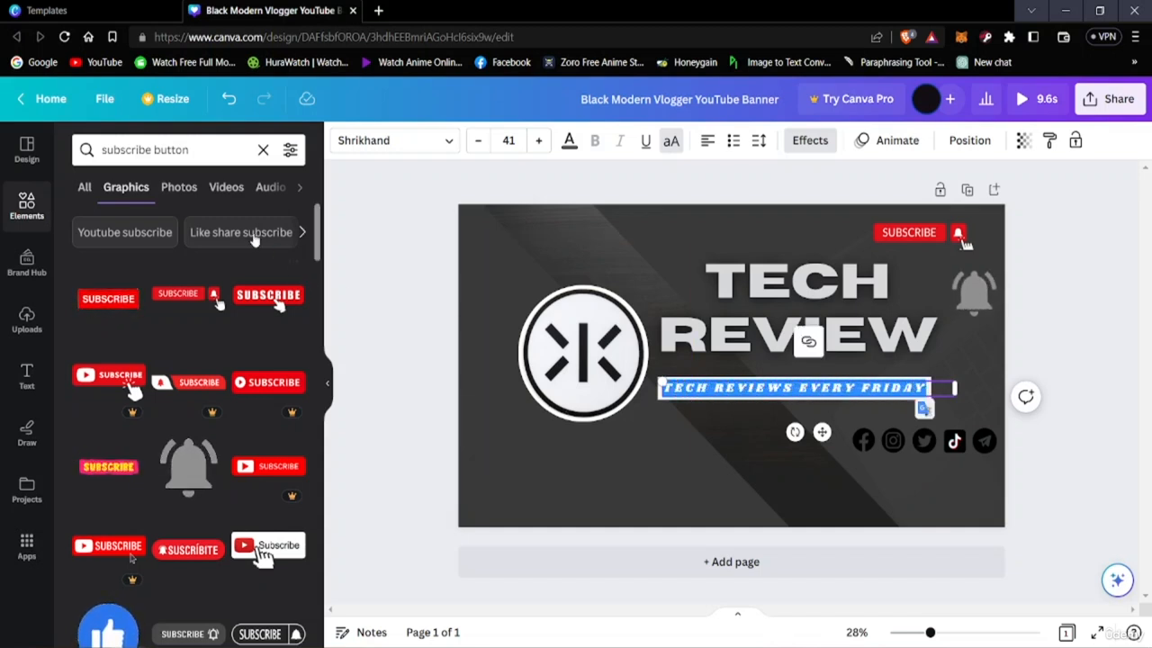
click(570, 143)
click(127, 236)
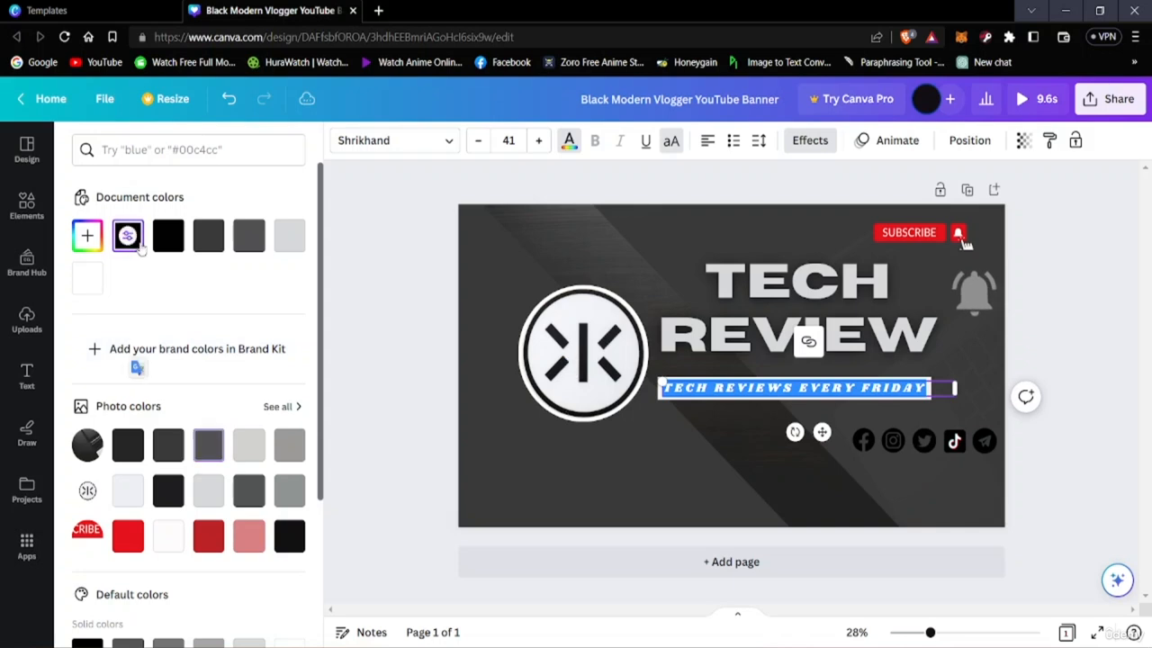
click(167, 236)
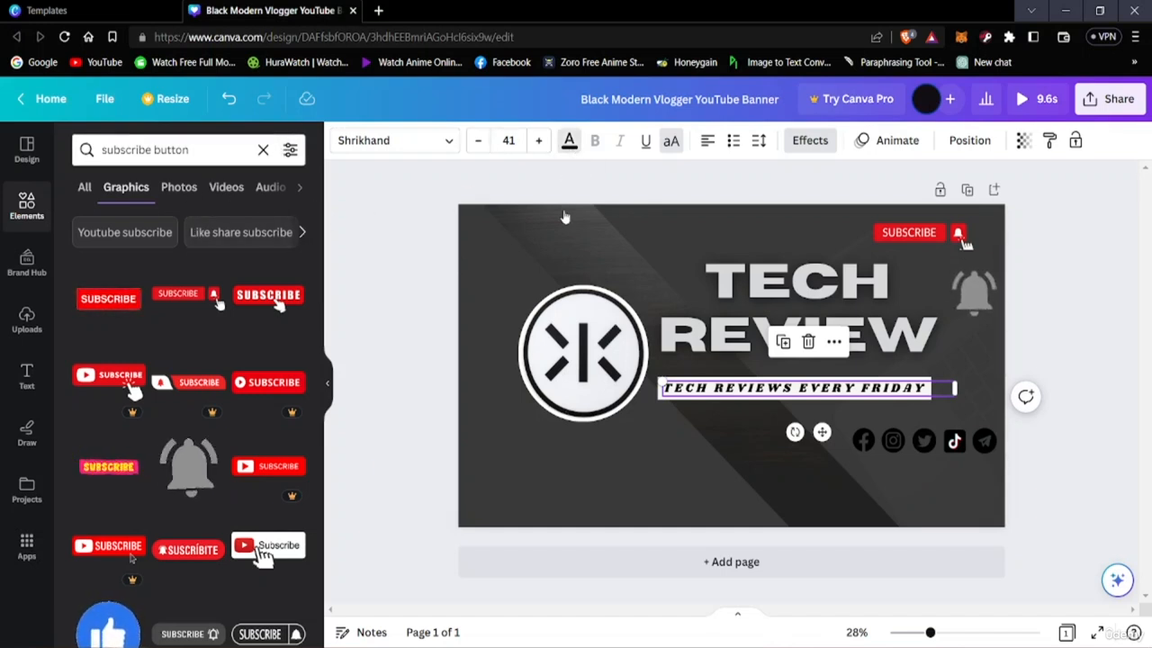
Compare the charcoal swatches on the tagline and recolour it with the near-black from the subscribe graphic's photo colours
click(569, 140)
click(214, 241)
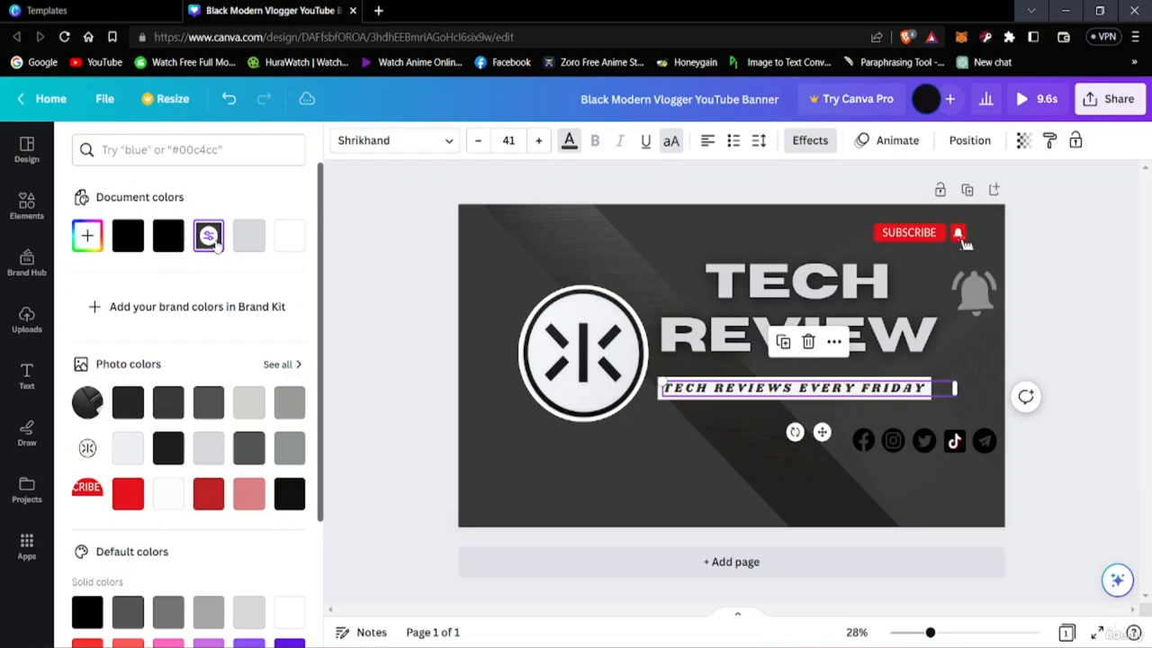
click(212, 407)
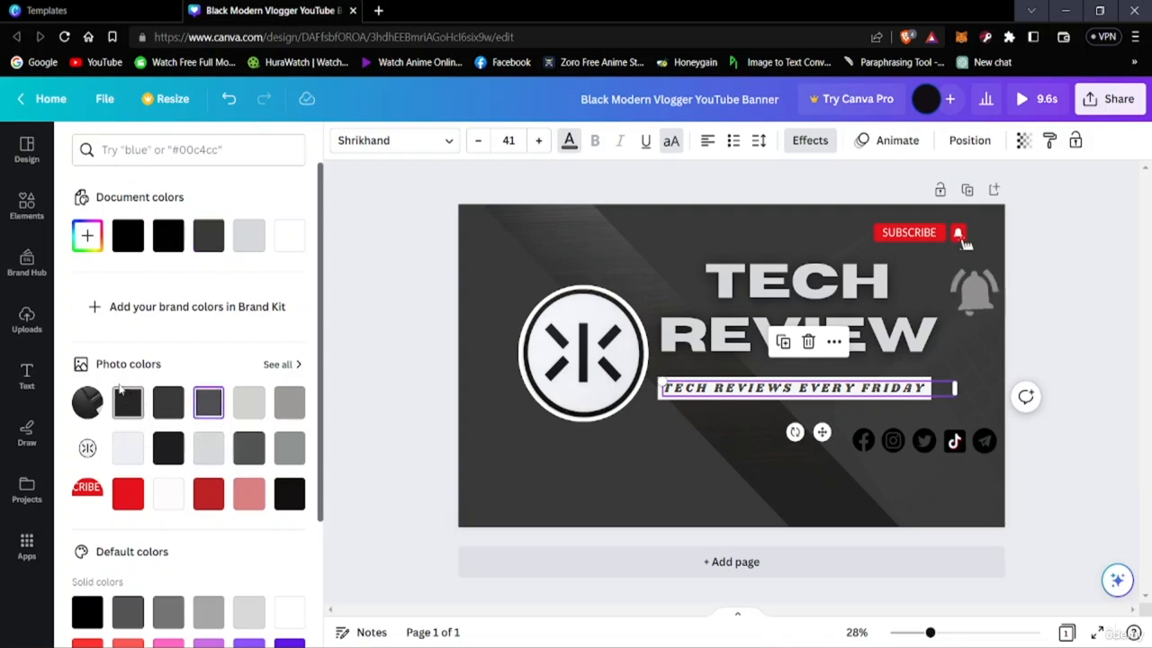
click(135, 405)
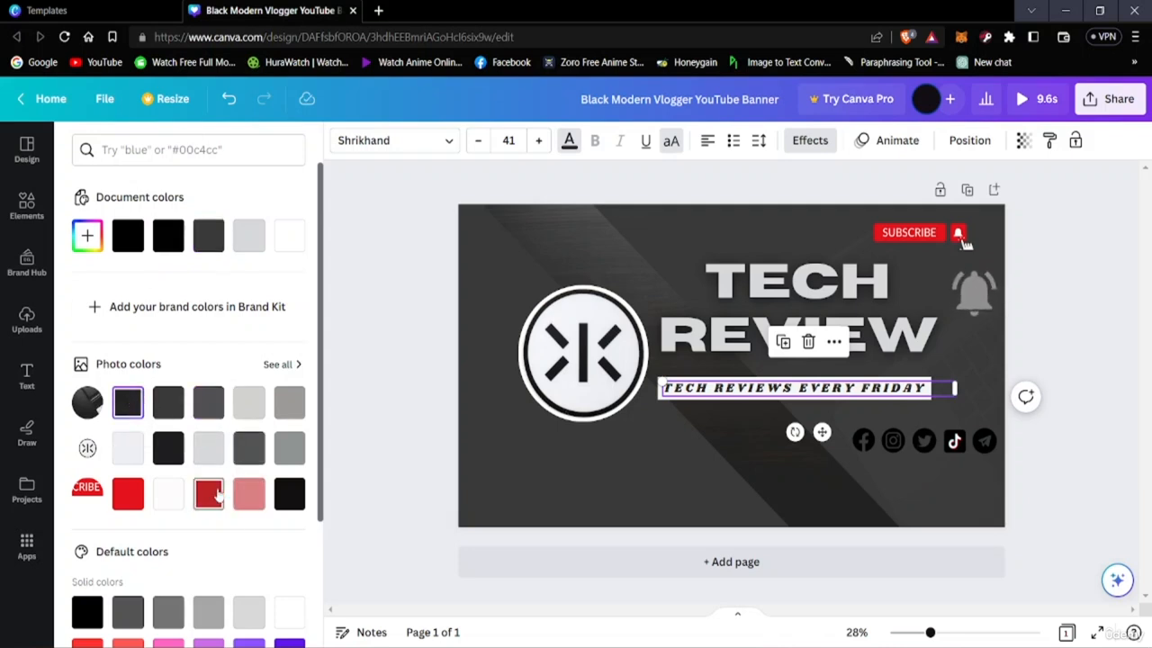
click(289, 493)
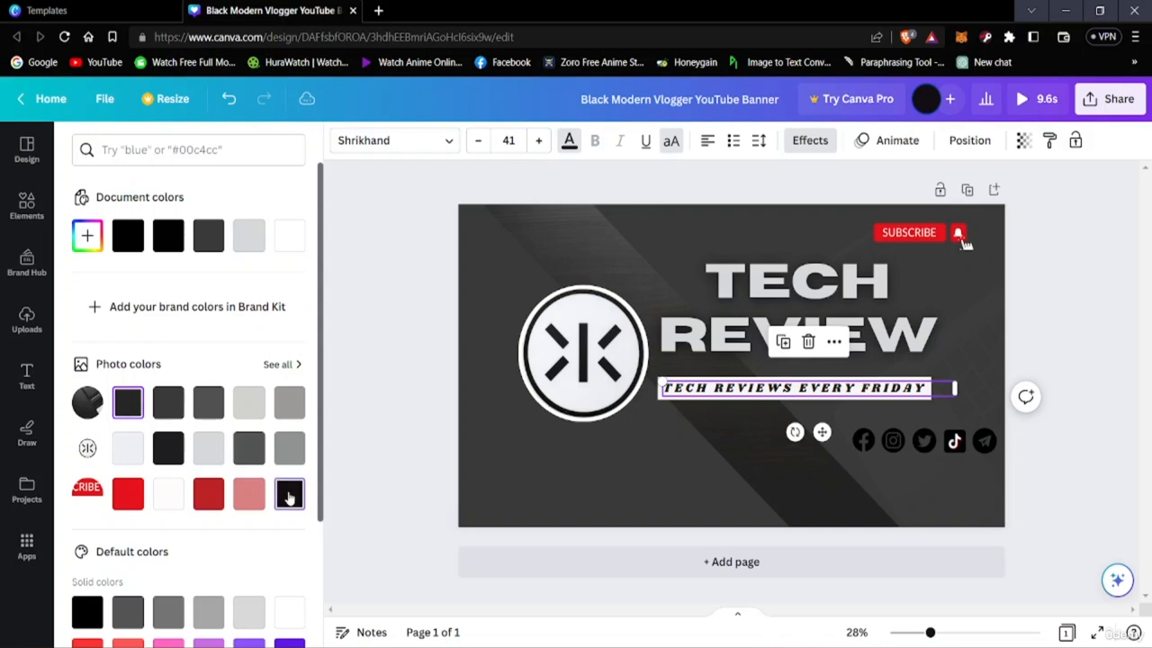
click(1095, 492)
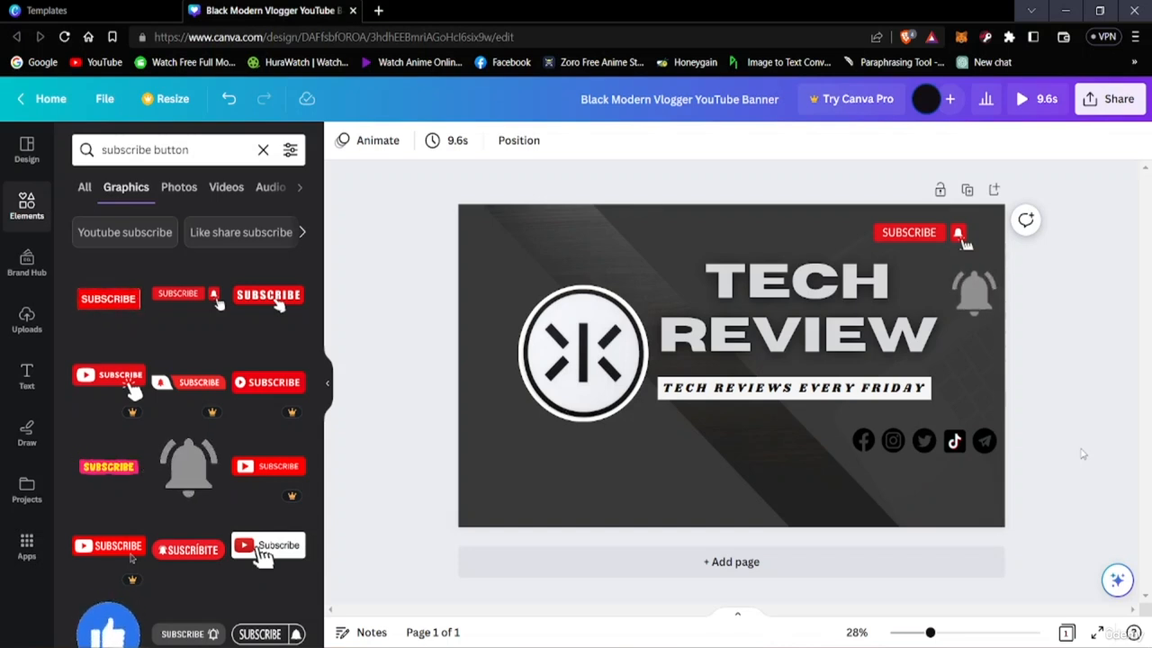
Clear the subscribe button element search, return to the banner templates and download the banner as a GIF into the Downloads folder
click(263, 151)
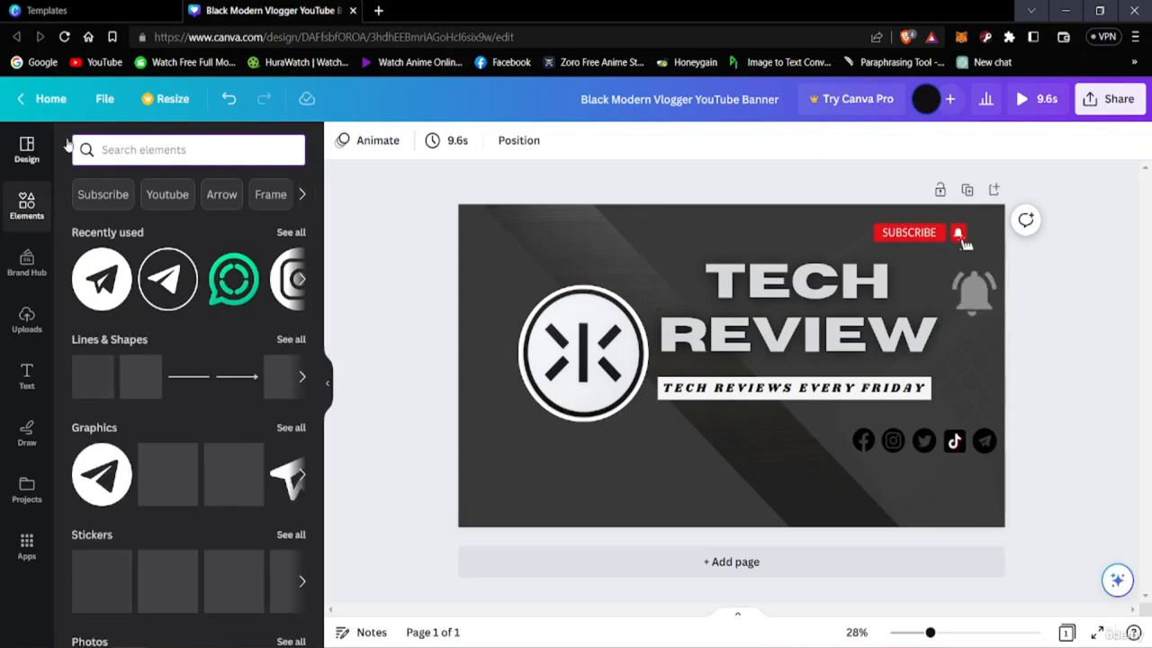
click(25, 151)
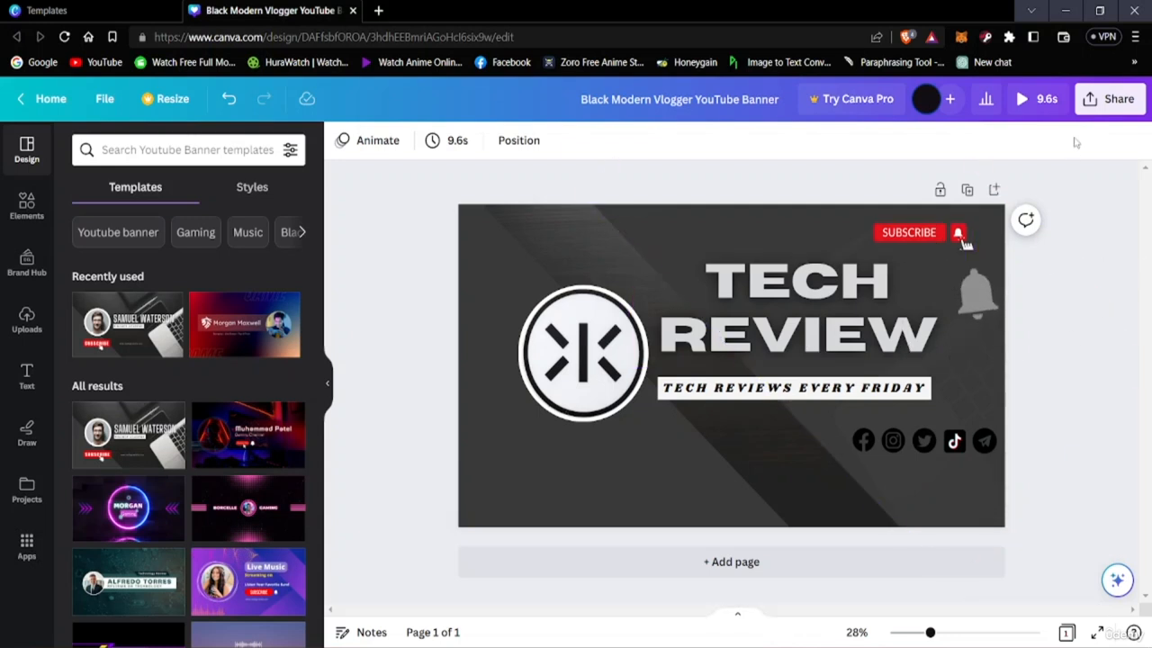
click(1110, 99)
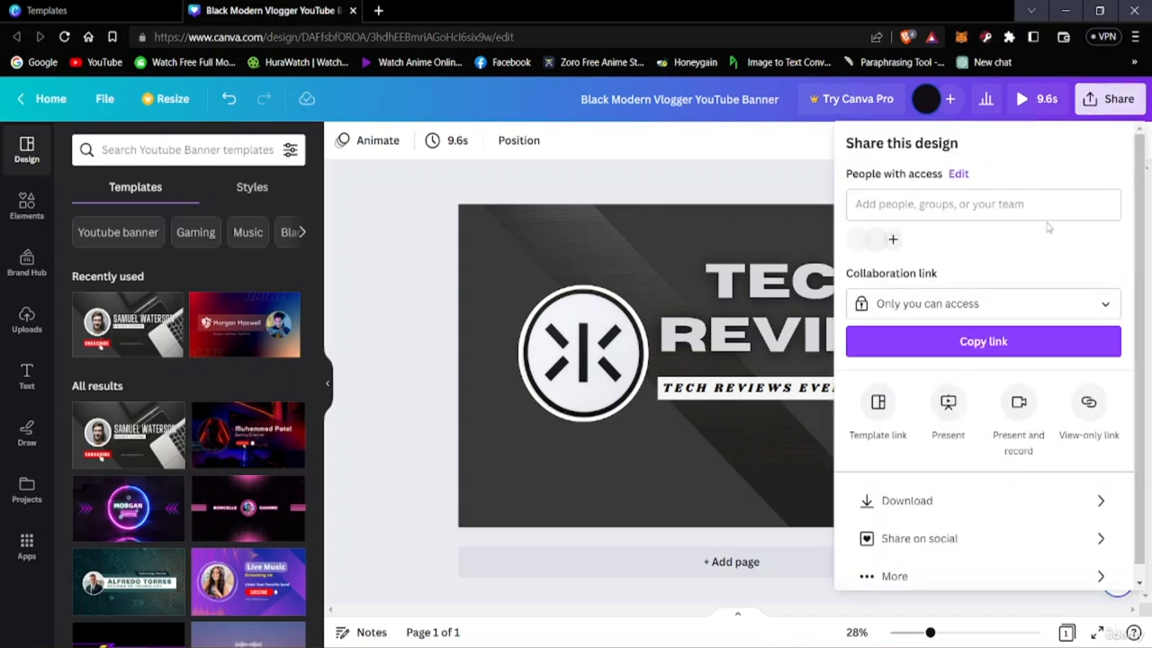
scroll(961, 405, down, 1)
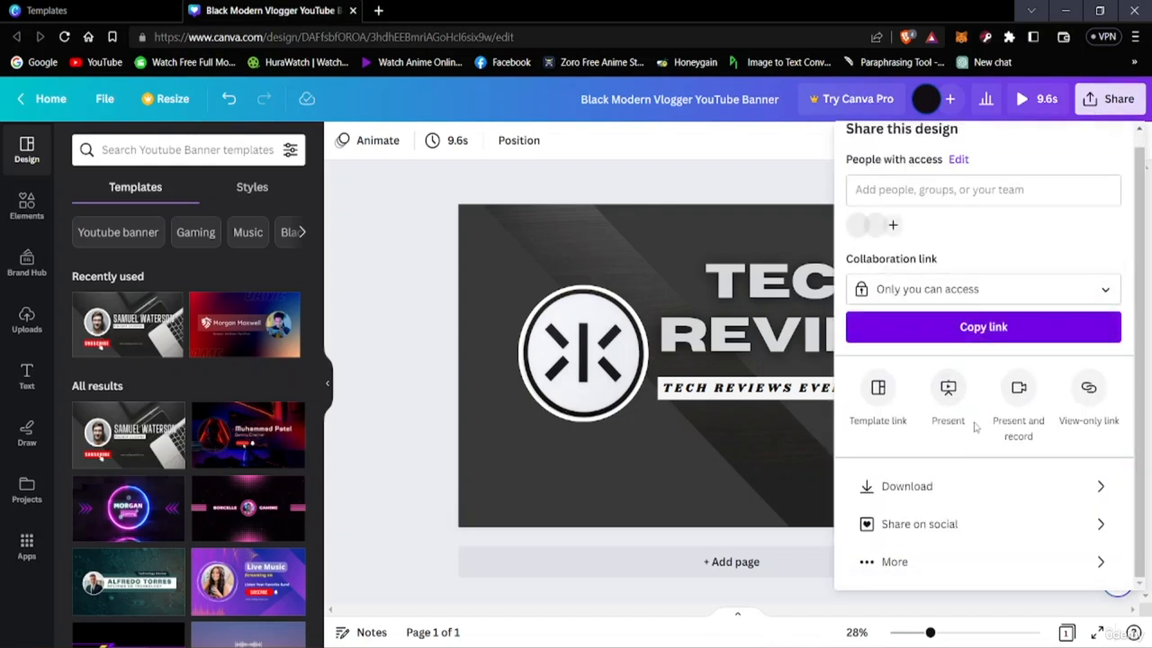
click(929, 490)
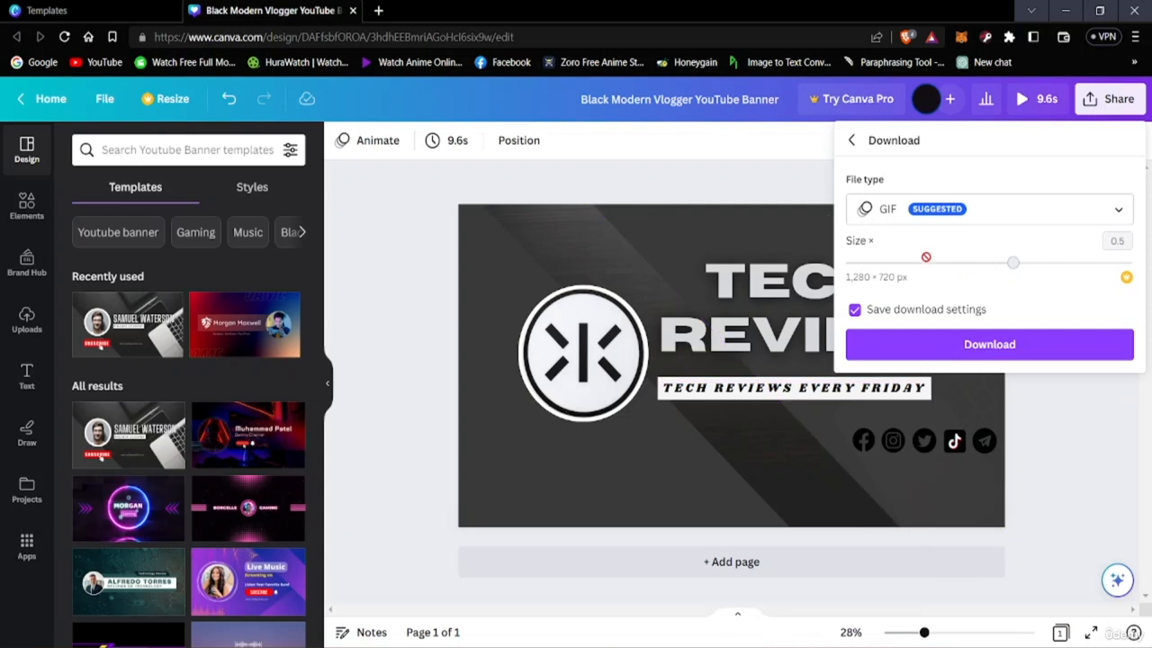
click(952, 351)
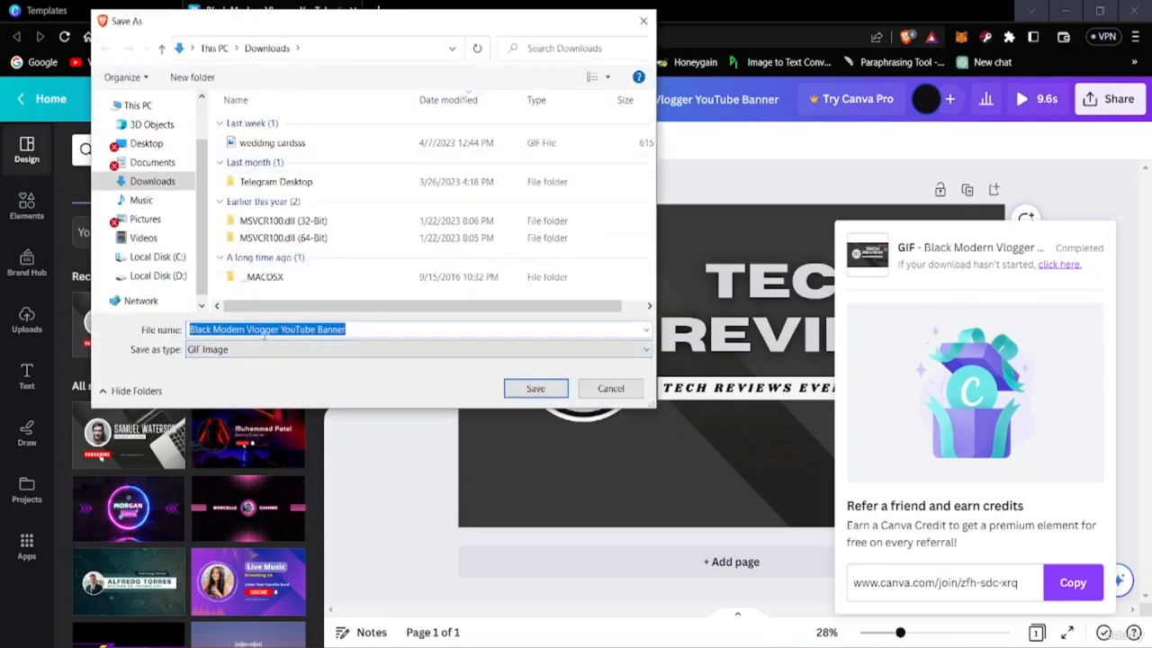
click(535, 388)
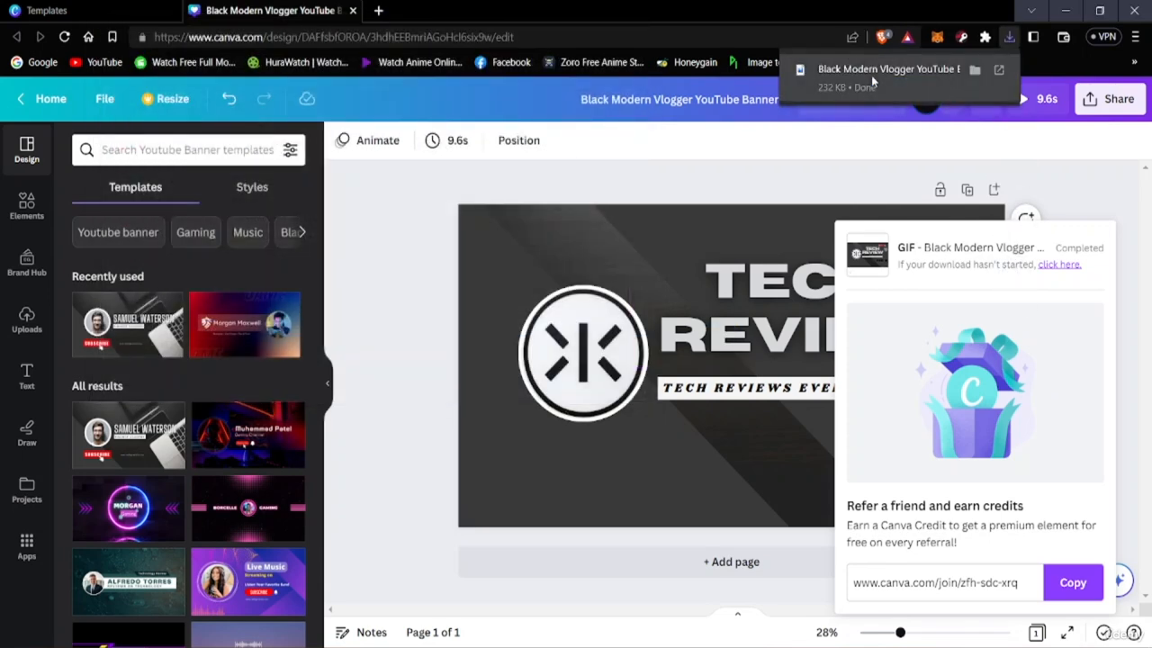
Open the downloaded GIF banner in the Photos viewer to check it, and close the viewer
click(872, 77)
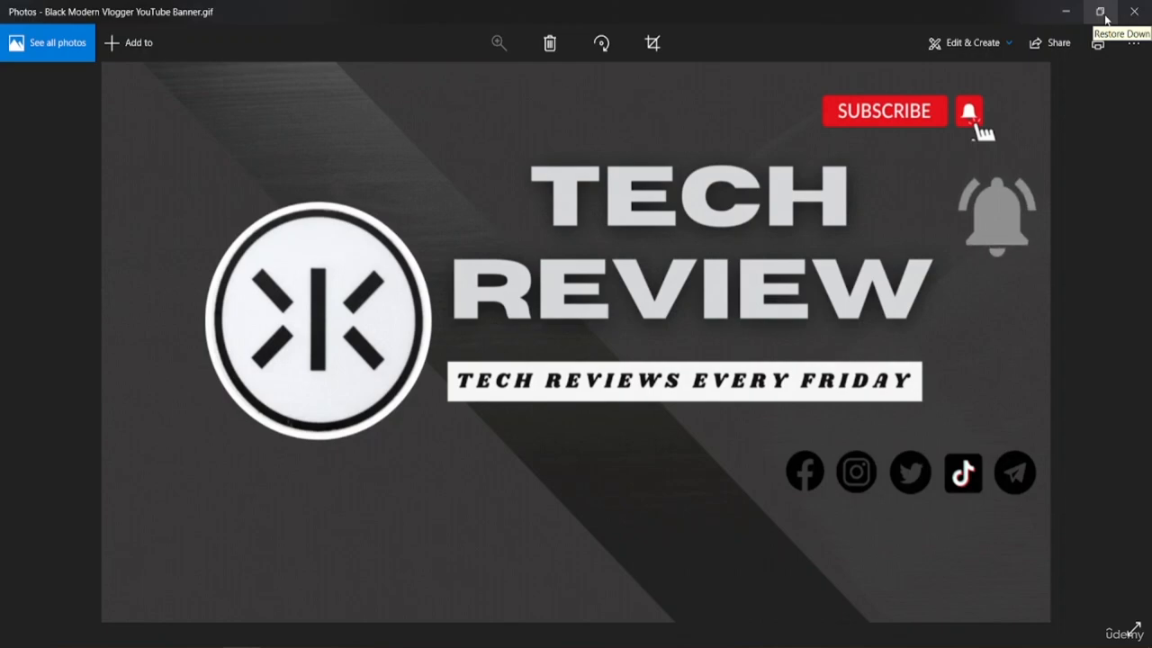
click(1134, 11)
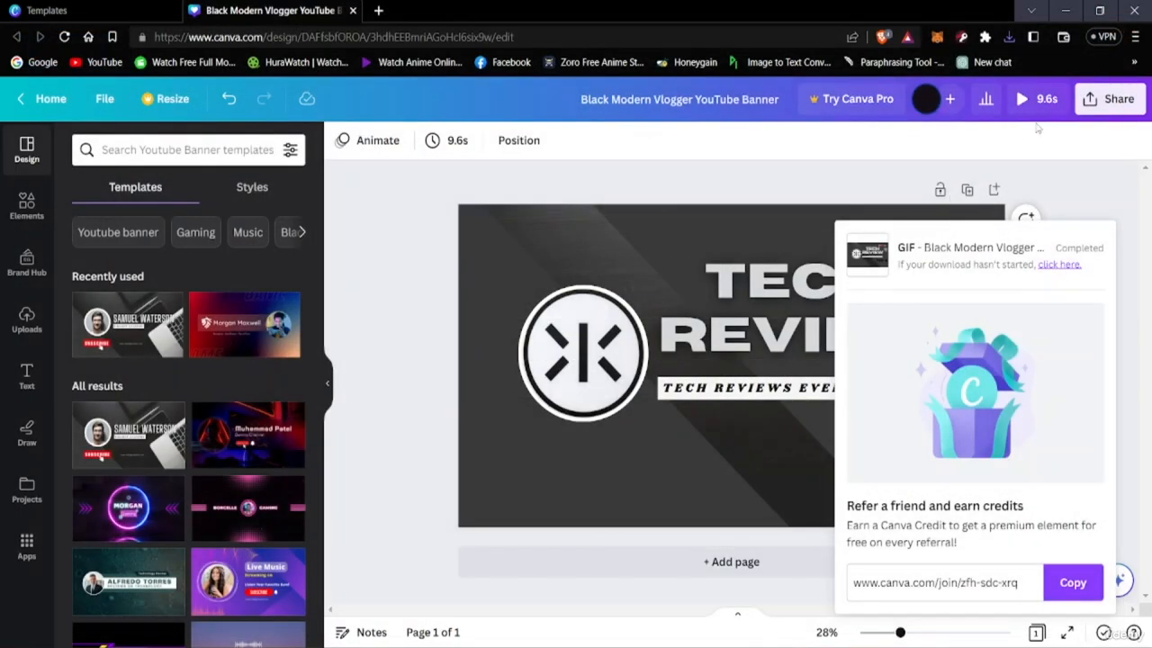
Download the banner as a PNG and save it in Downloads as "Black Modern Vlogger YouTube Banner 2"
click(1089, 101)
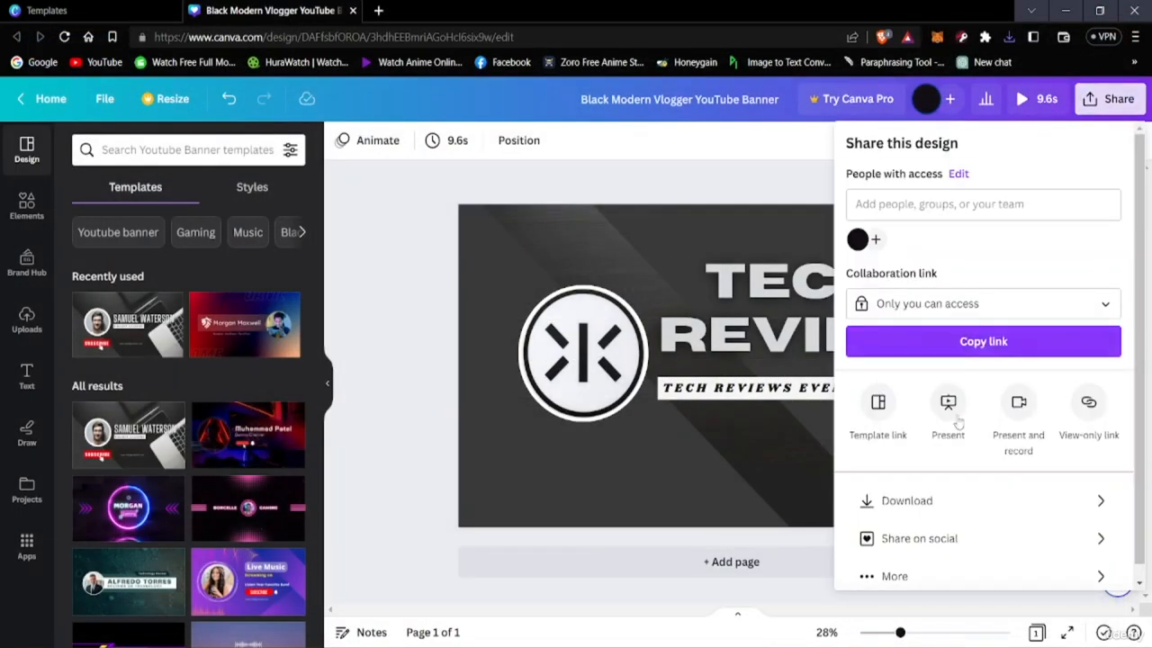
click(900, 501)
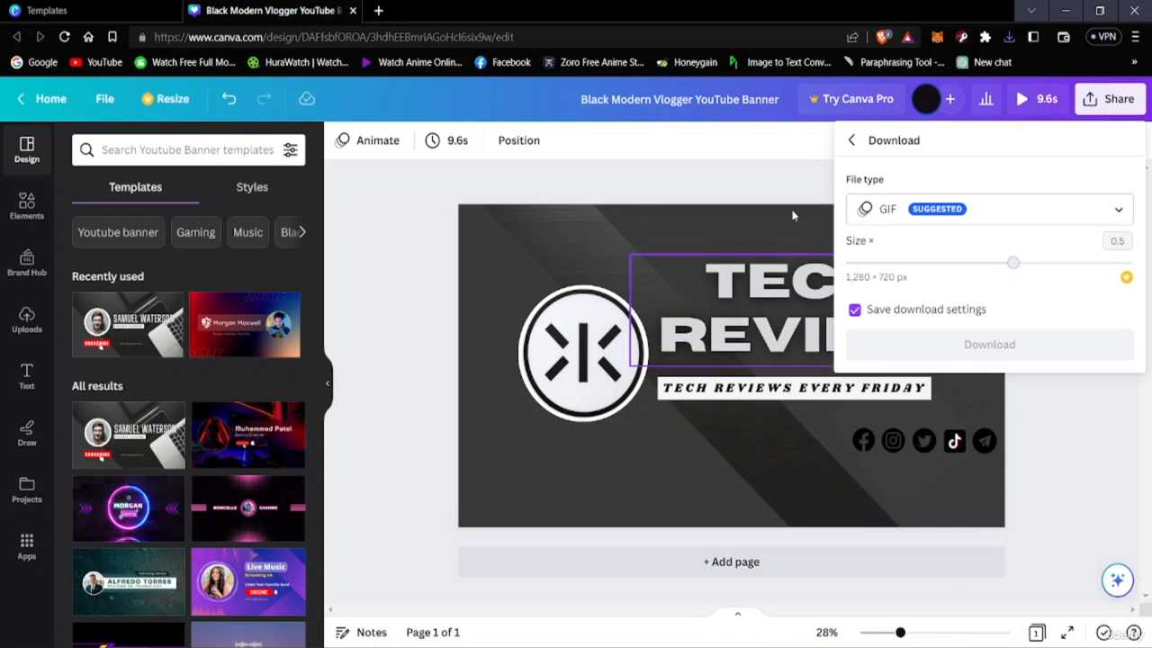
click(1001, 222)
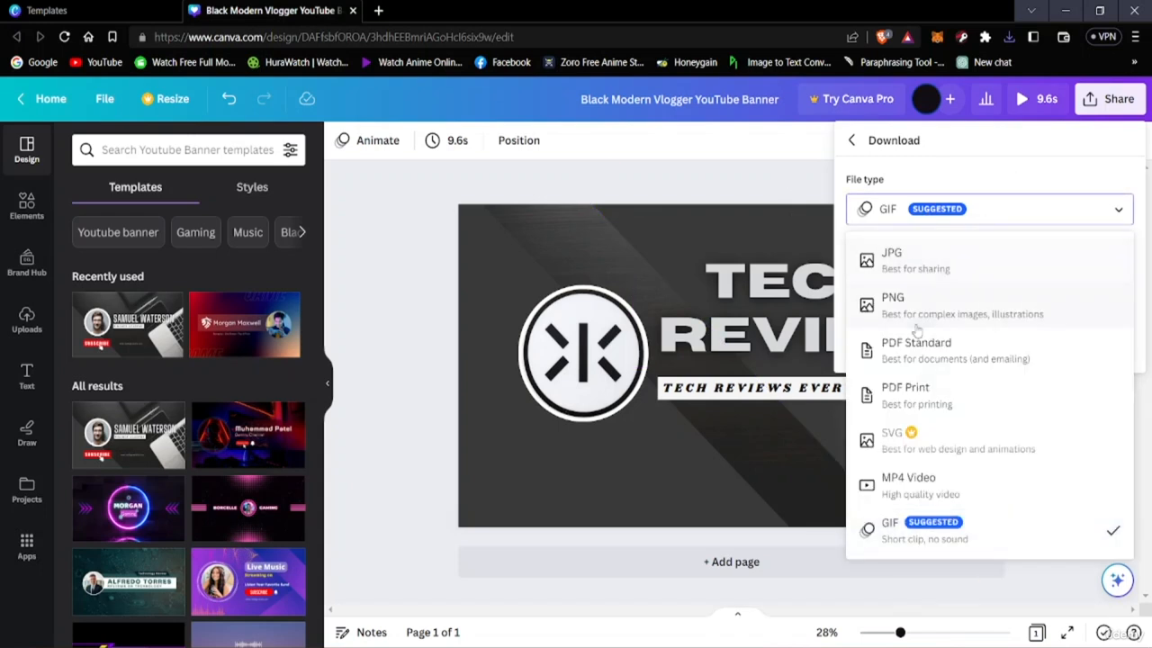
click(895, 301)
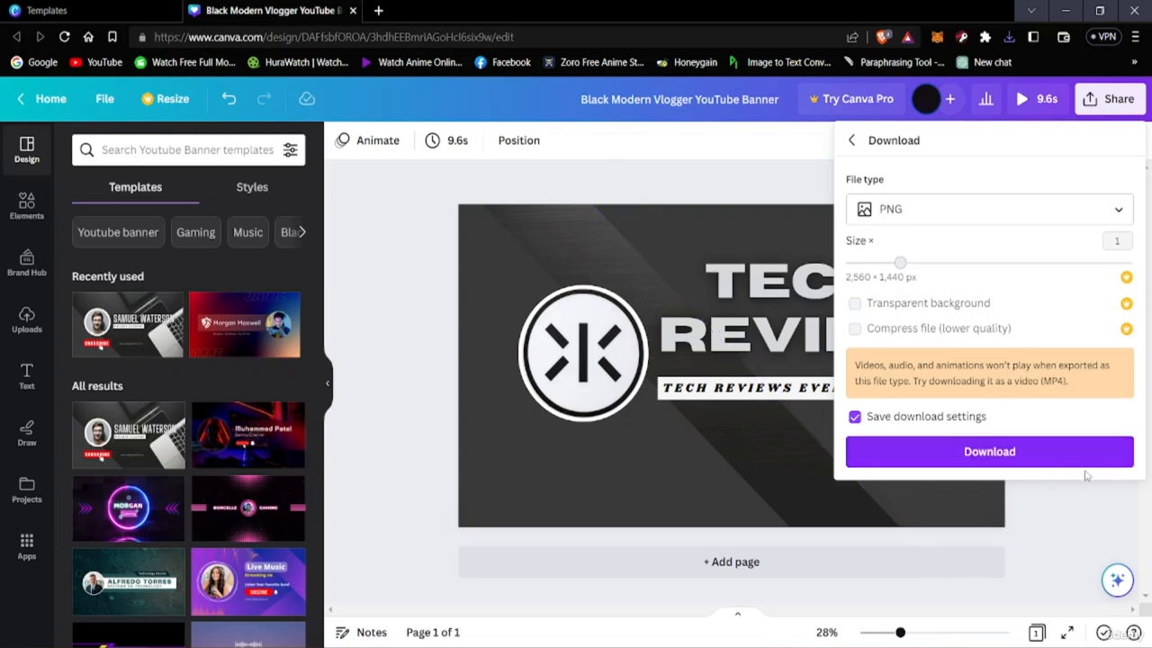
click(1024, 459)
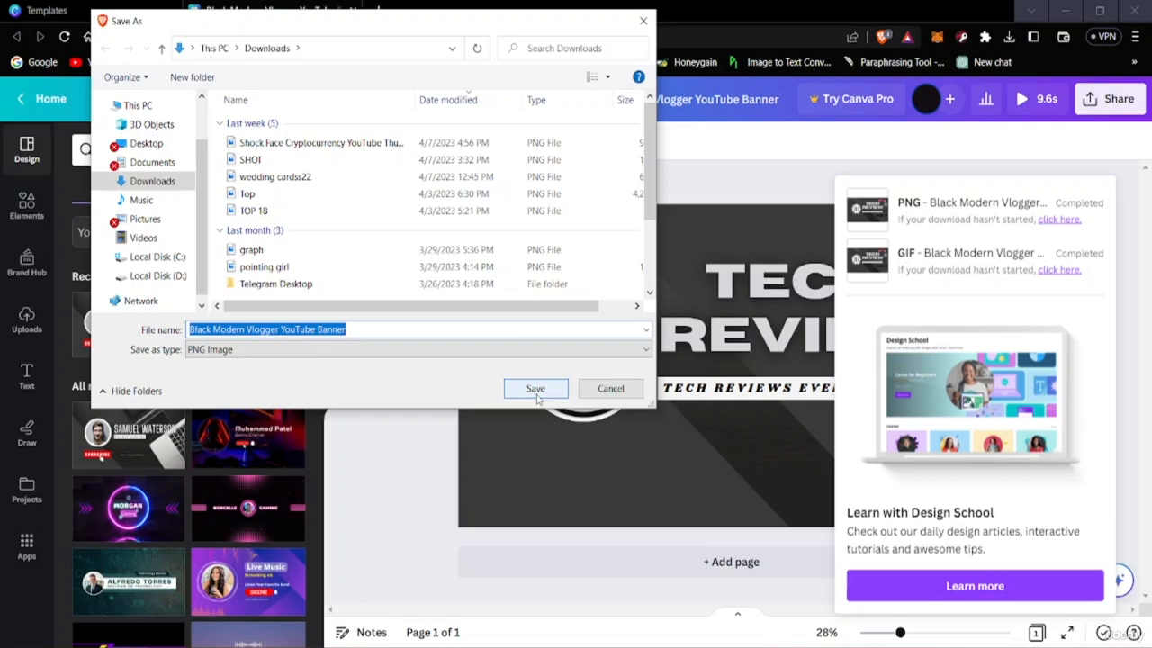
click(369, 331)
text(2)
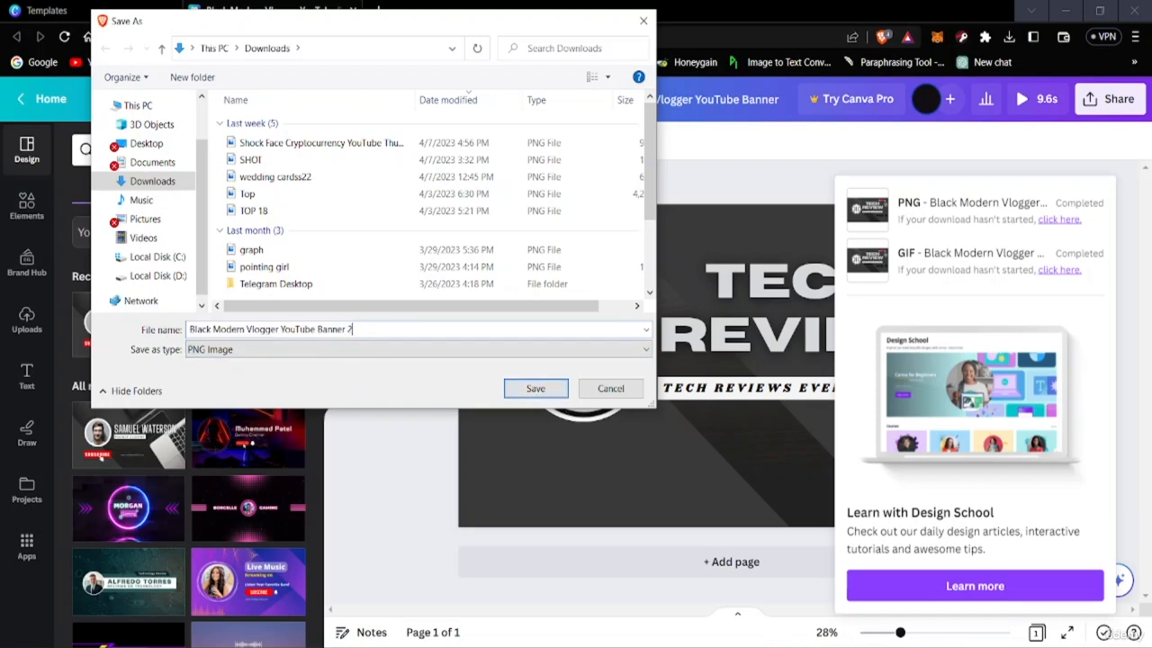
click(533, 391)
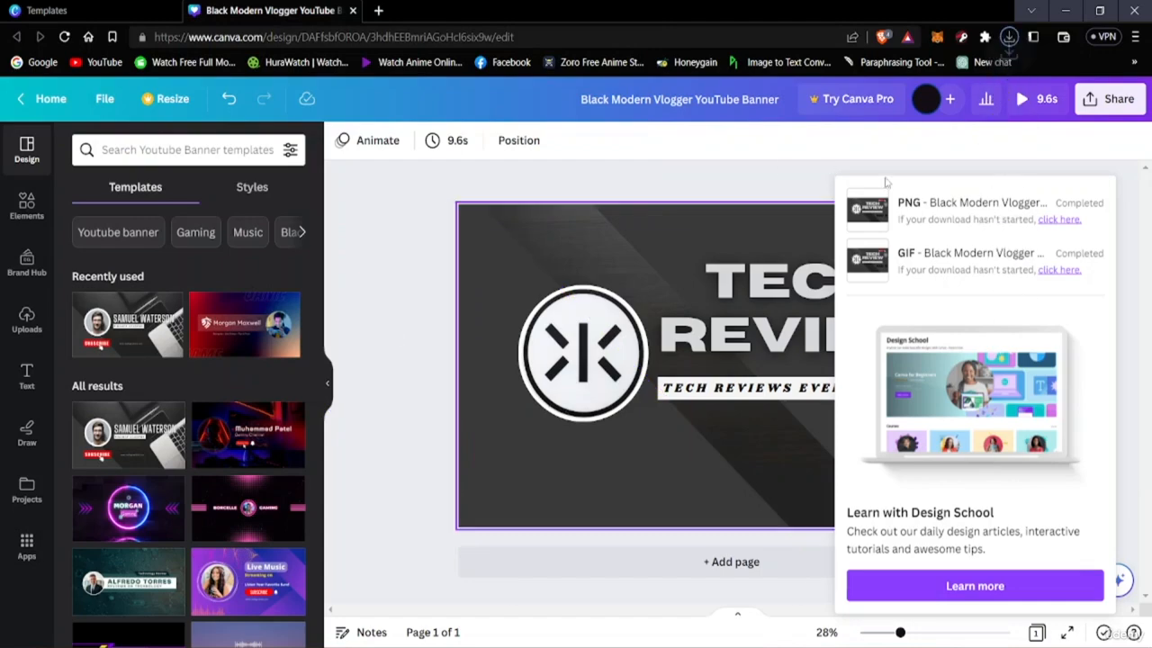
View the downloaded PNG banner in the Photos viewer, close it and dismiss the download summary in Canva
click(886, 74)
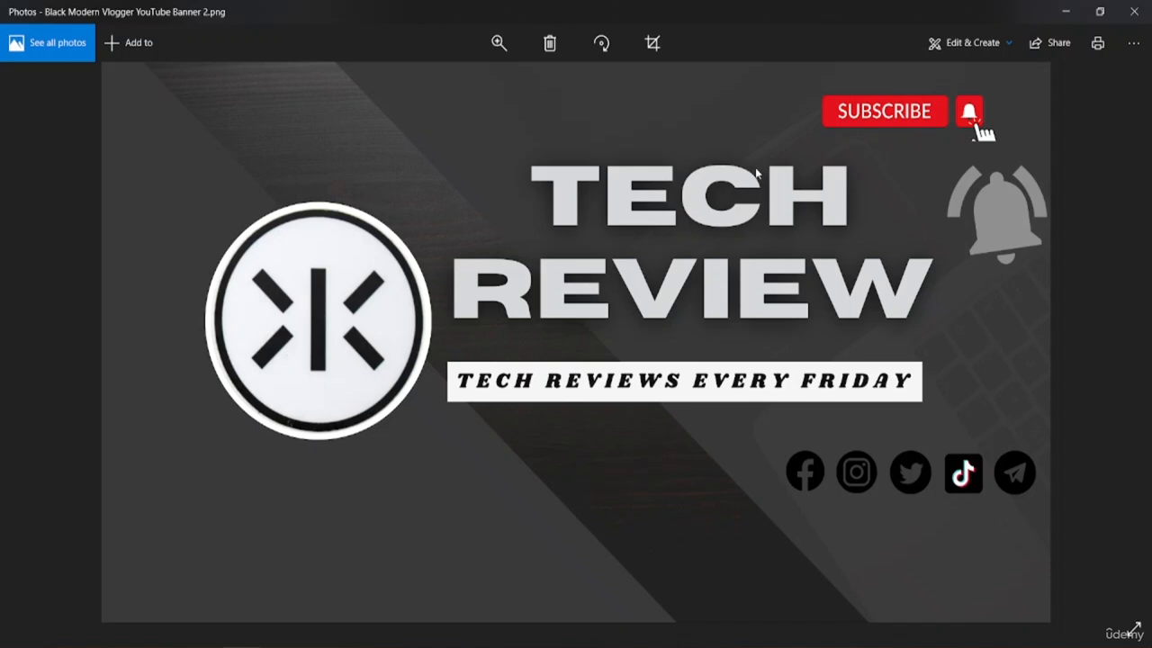
click(1134, 11)
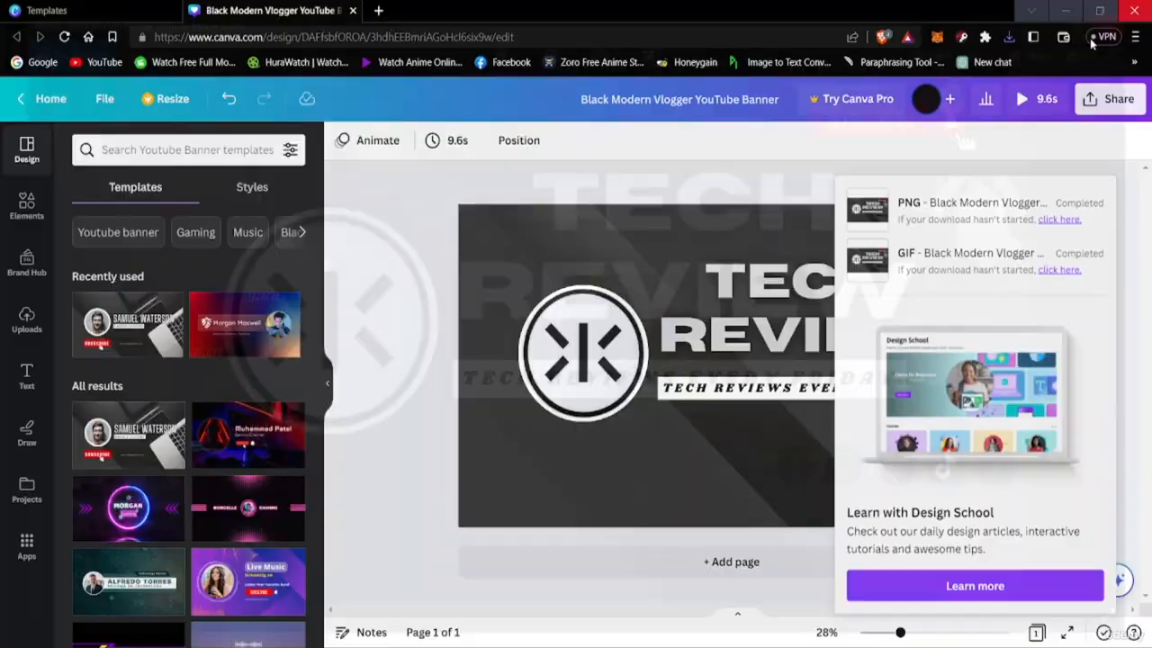
click(369, 205)
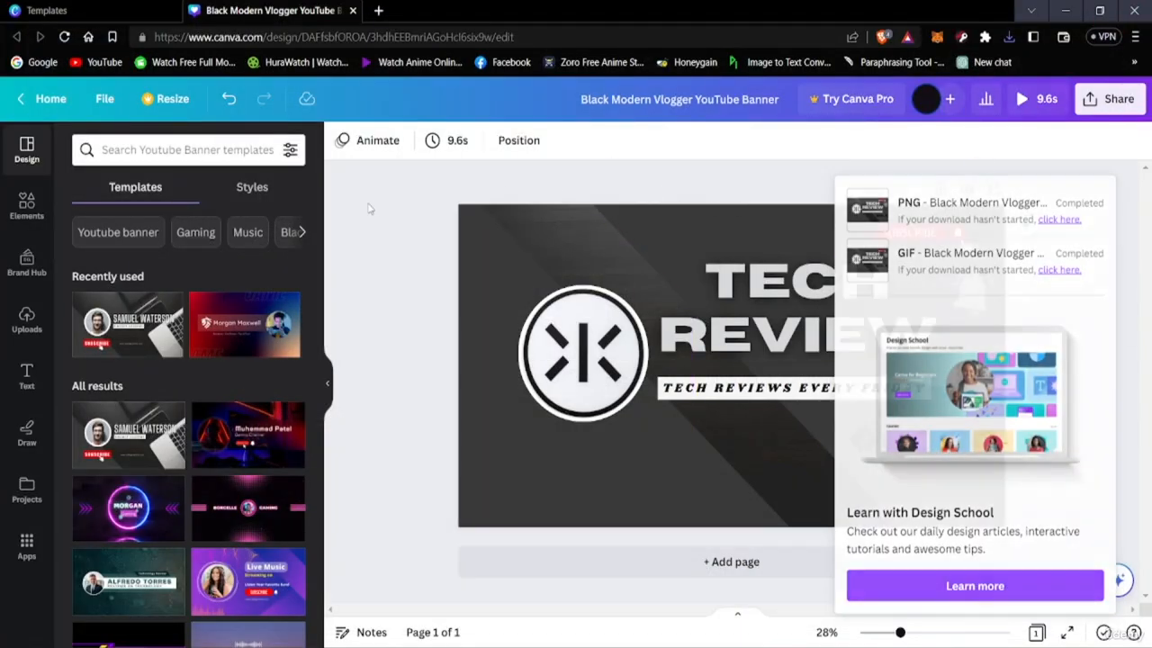